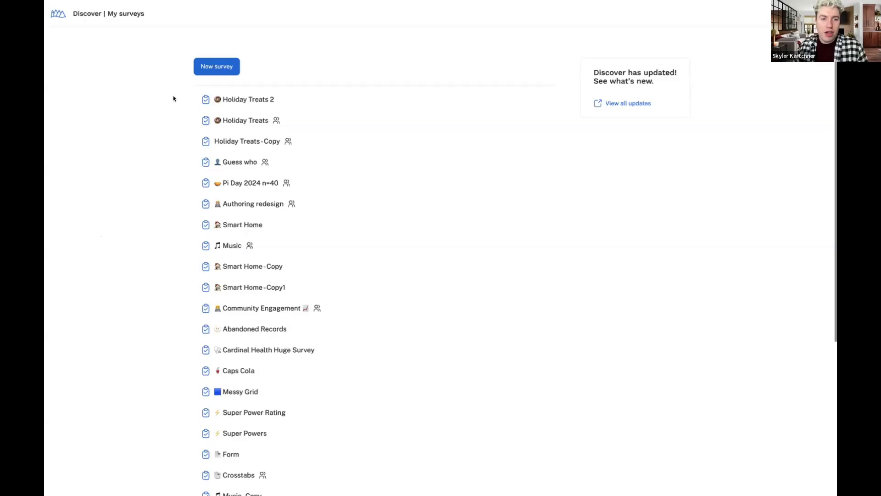
Create a new survey and add an empty Text/Graphic element as Q1
click(208, 65)
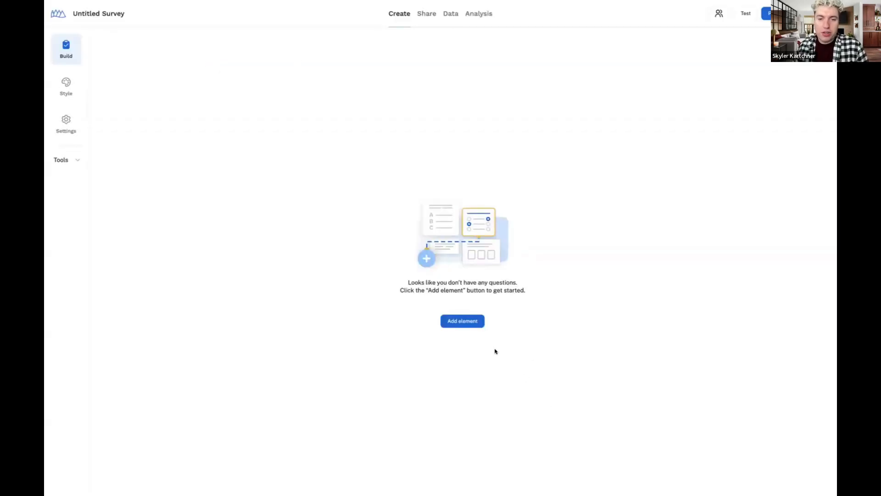
click(468, 319)
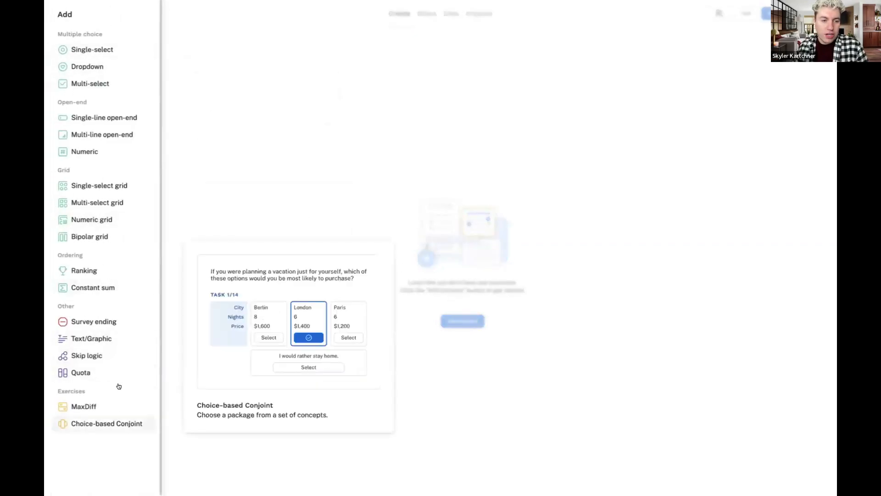
click(113, 338)
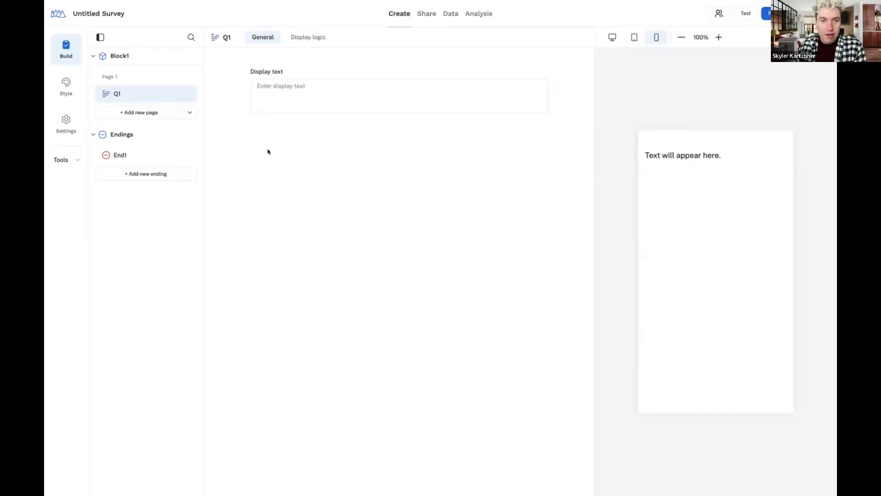
Paste the holiday-treats welcome message into Q1's display text, with a blank line before the thank-you line
click(310, 89)
text(We're excited to hear about your favorite holiday treats! Whether you love indulging in sweet candies, enjoying festive drinks, or baking delicious holiday goodies, your input will help us get a better understanding of what makes the season sweet for you. Thank you for participating, and we hope this survey brings back some tasty memories!)
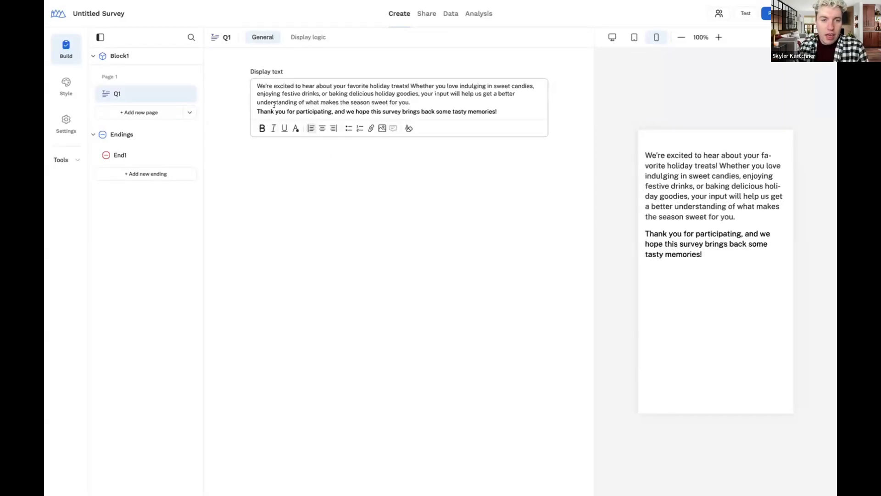
key(Home)
key(Return)
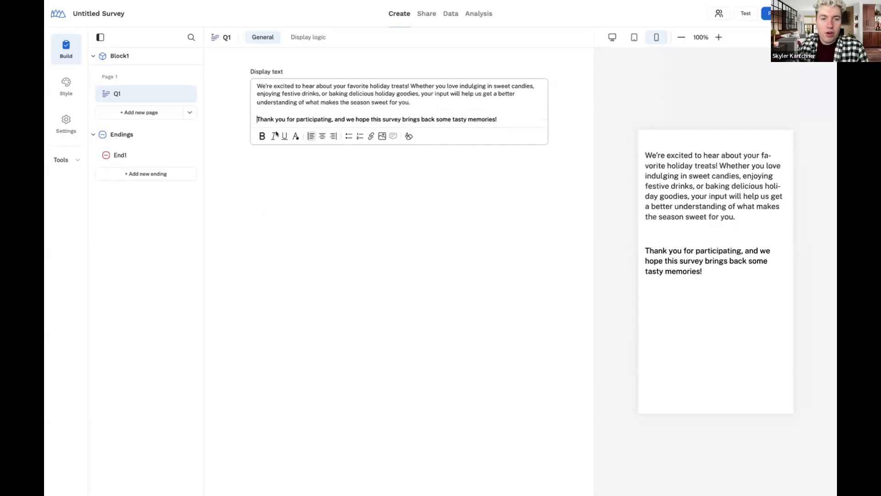
click(227, 203)
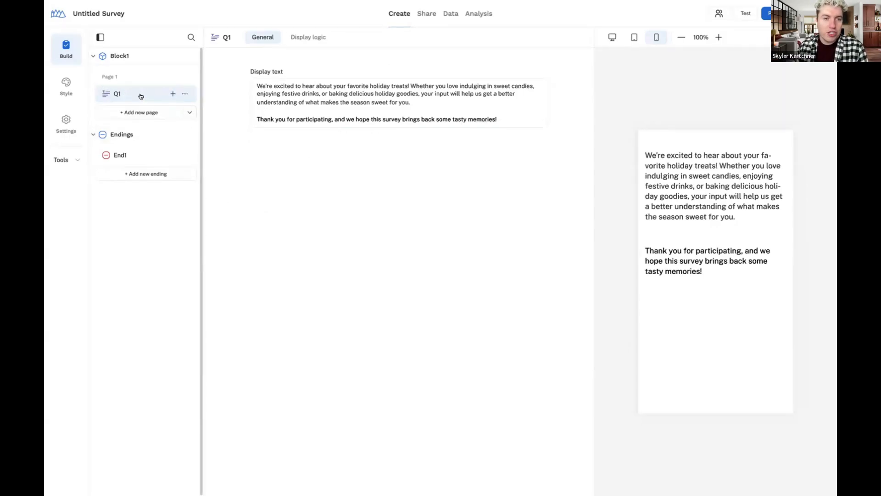
click(172, 93)
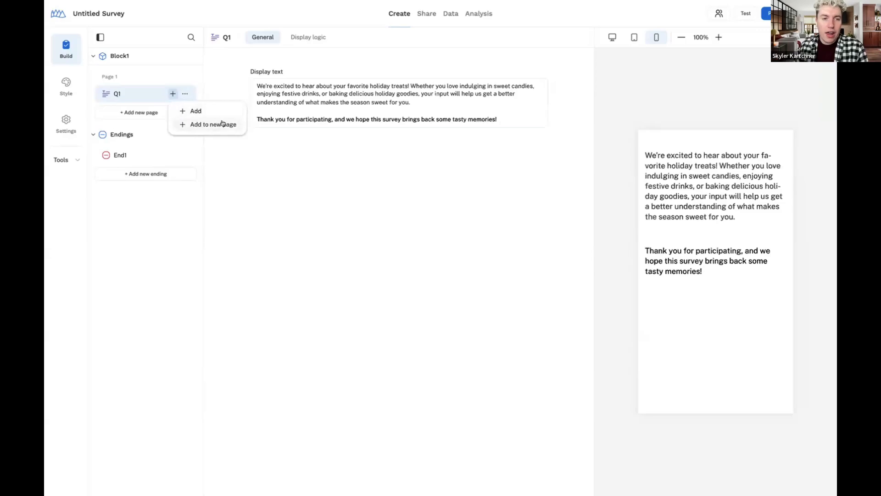
click(253, 166)
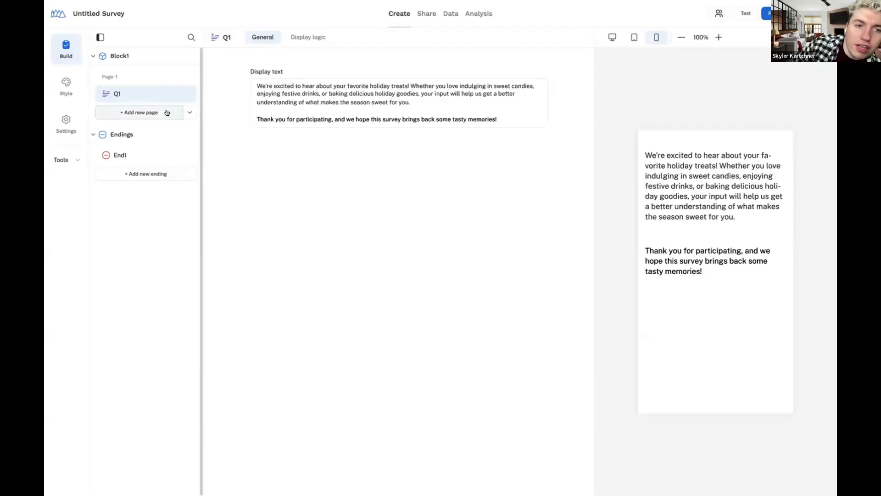
Add single-select Q2 on a new Page 2 asking respondents' region, with seven region options
click(166, 113)
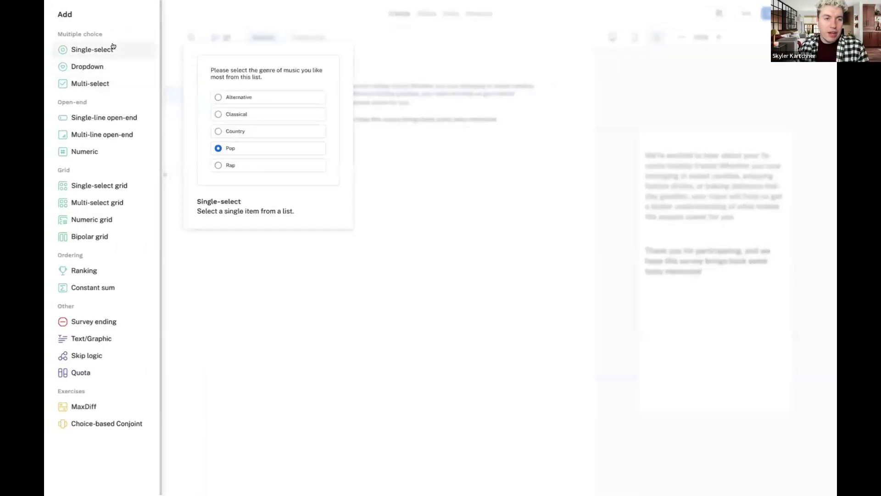
click(92, 49)
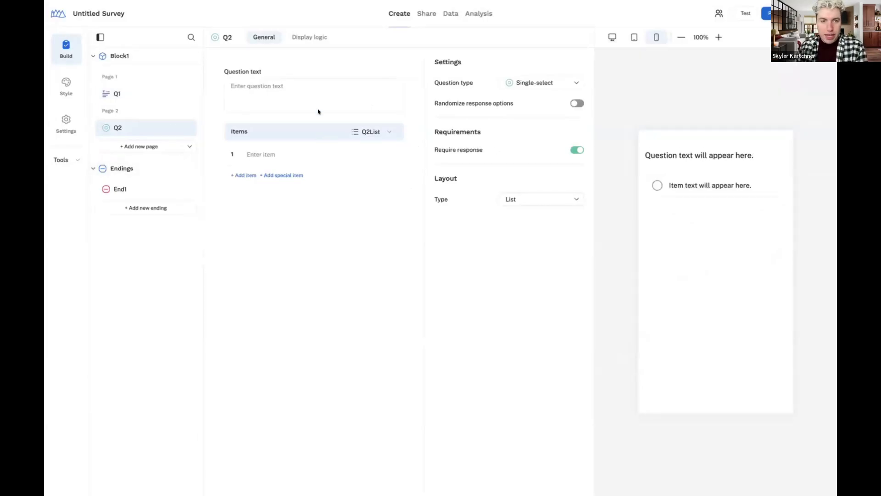
click(325, 92)
text(Which region do you live in?)
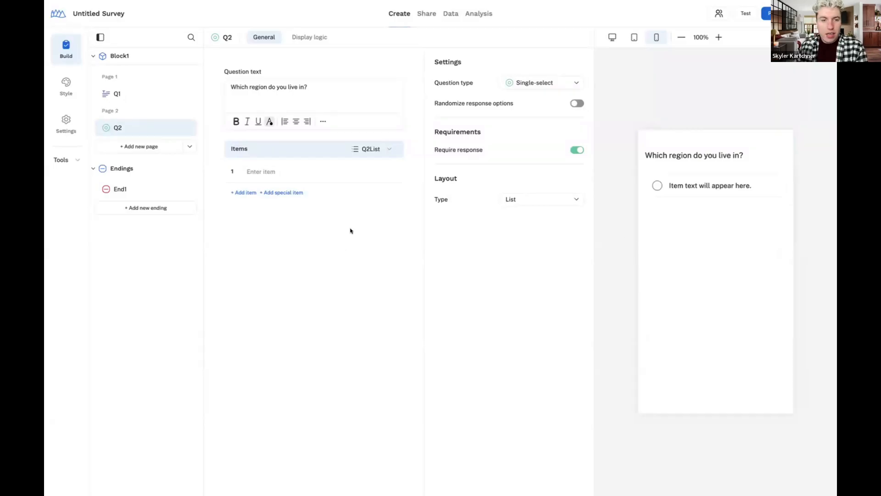
click(283, 172)
text(North America (United States) North America (not the United States) Europe Asia South America Africa Australia)
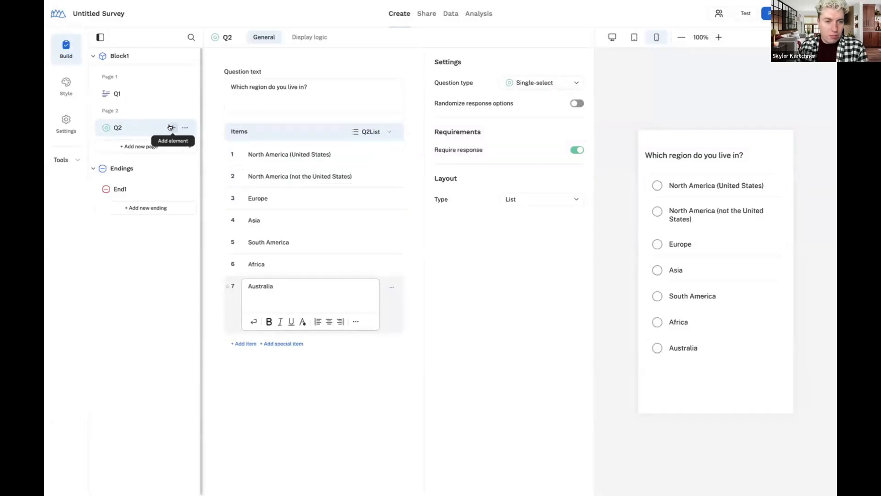
Add an empty new question Q3 after Q2
click(171, 127)
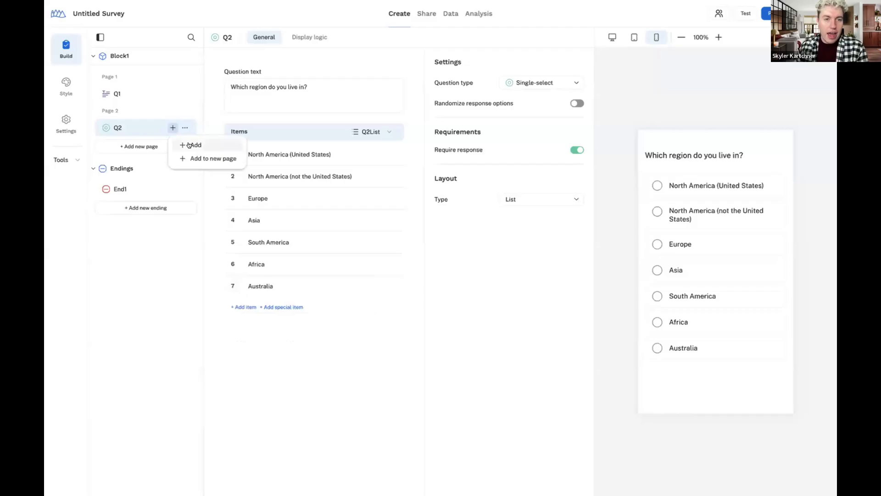
click(189, 145)
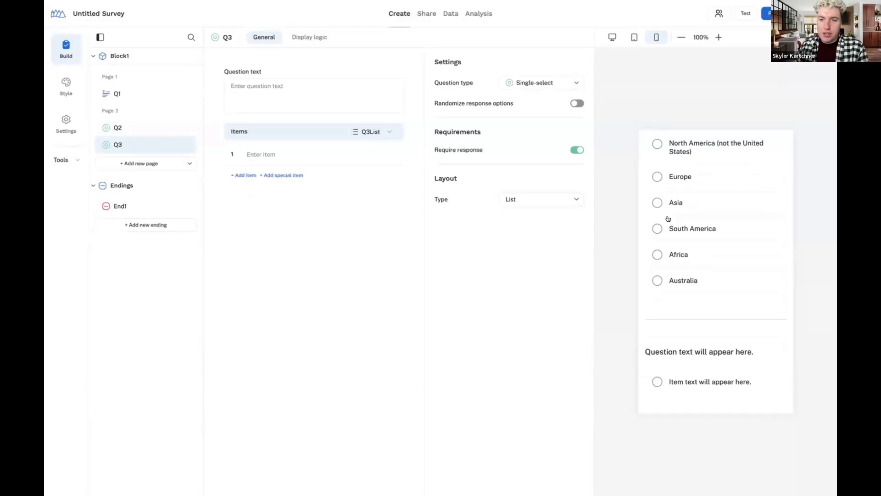
scroll(670, 219, up, 2)
scroll(663, 229, down, 2)
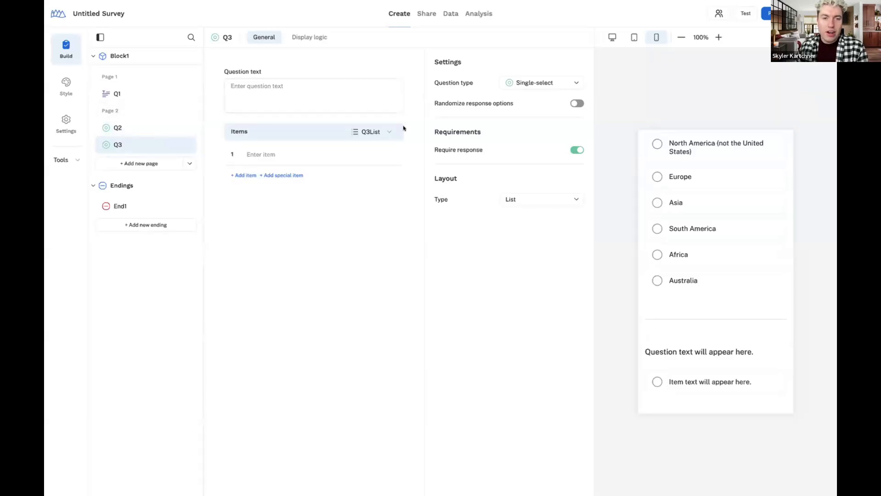
Make Q2's whole question text italic
click(118, 127)
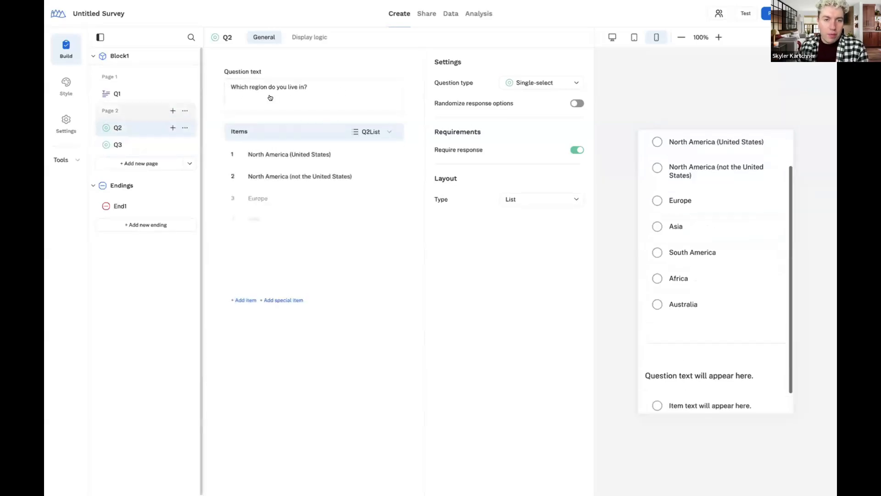
click(271, 89)
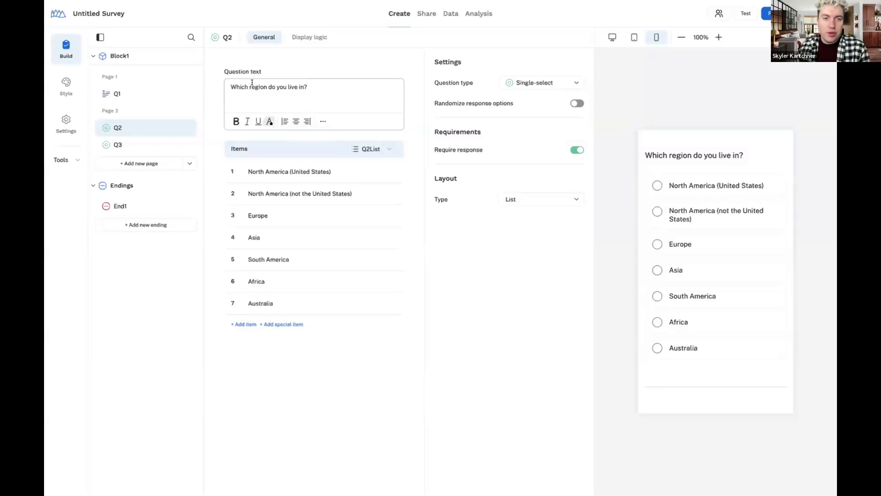
drag(319, 84, 231, 87)
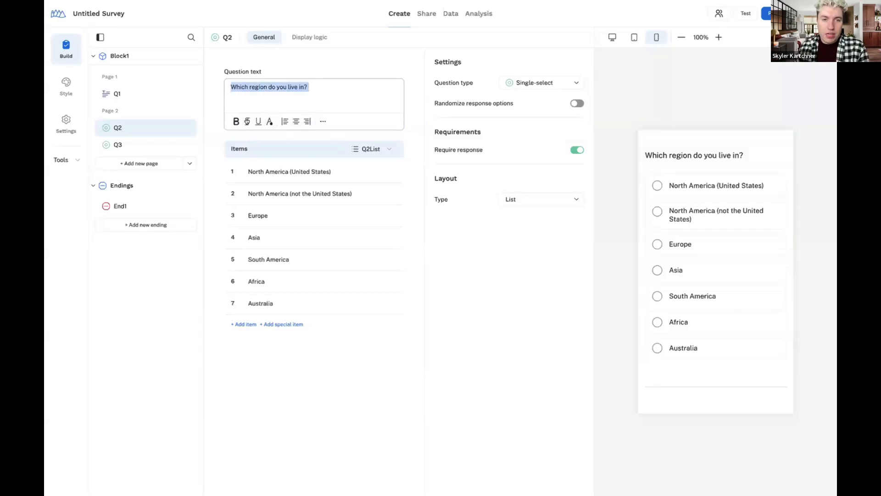
click(247, 121)
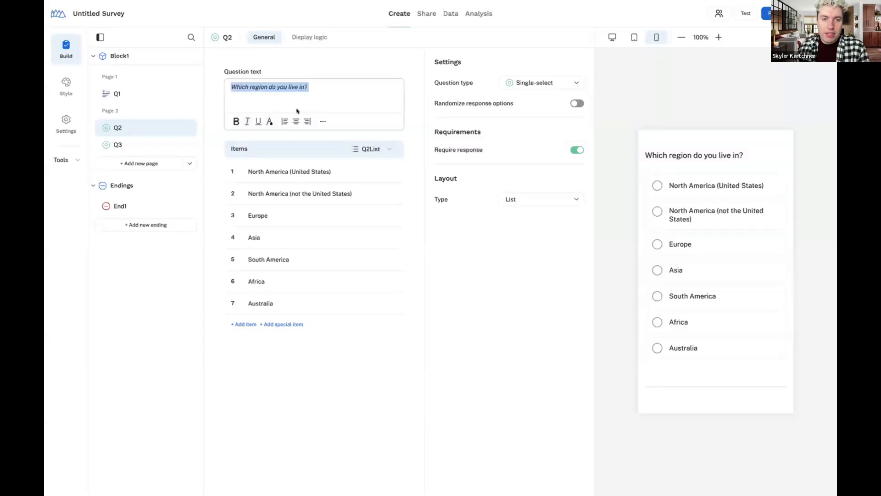
double_click(258, 87)
click(321, 121)
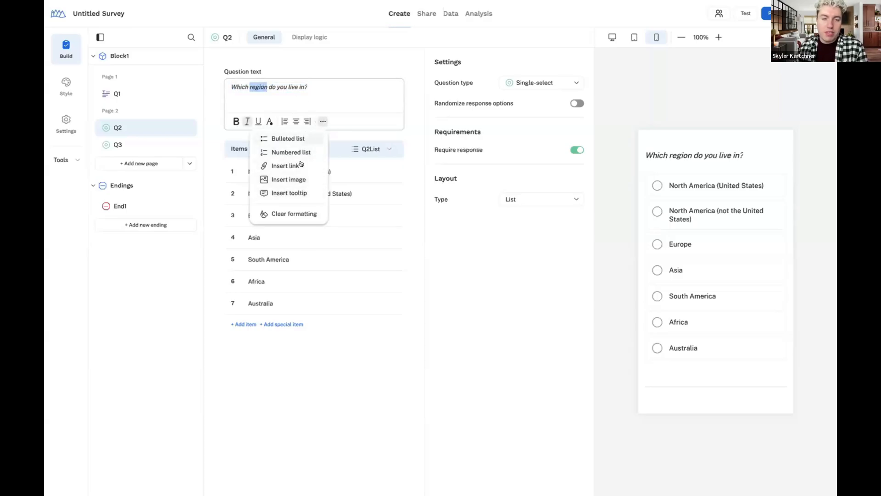
Italicise the words North America in Q2's second region option
click(351, 193)
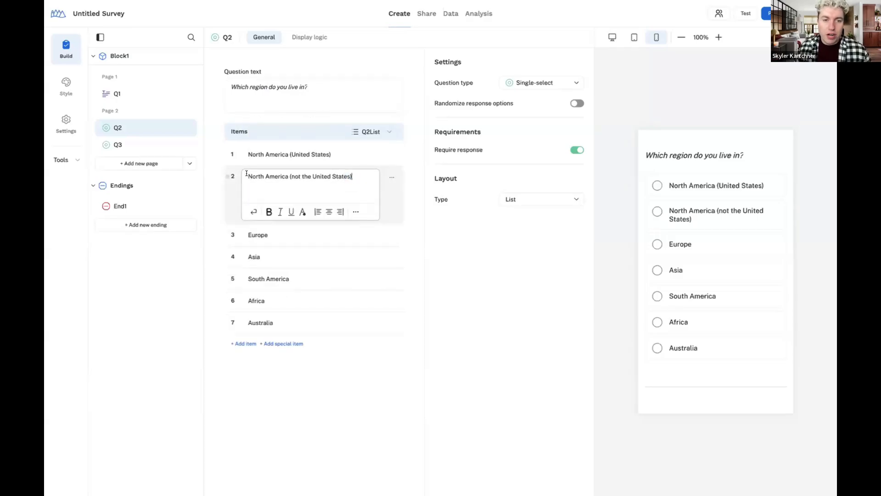
drag(247, 173, 352, 176)
click(287, 174)
drag(287, 173, 238, 173)
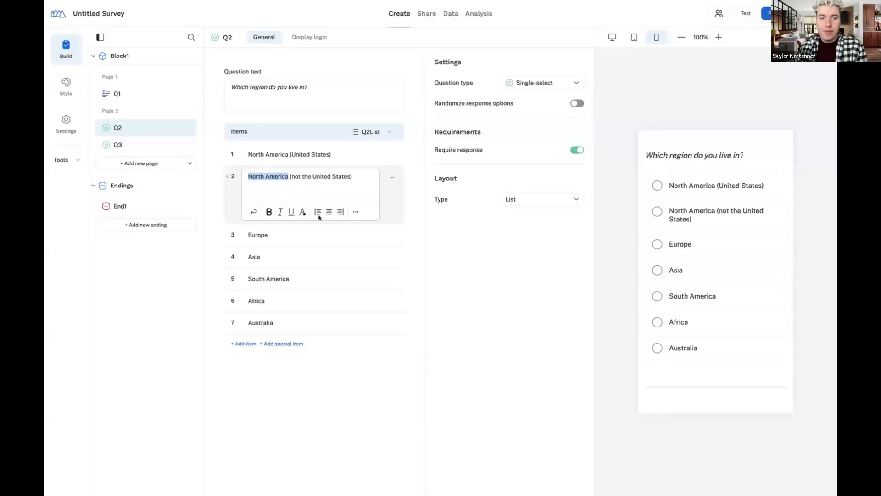
click(278, 213)
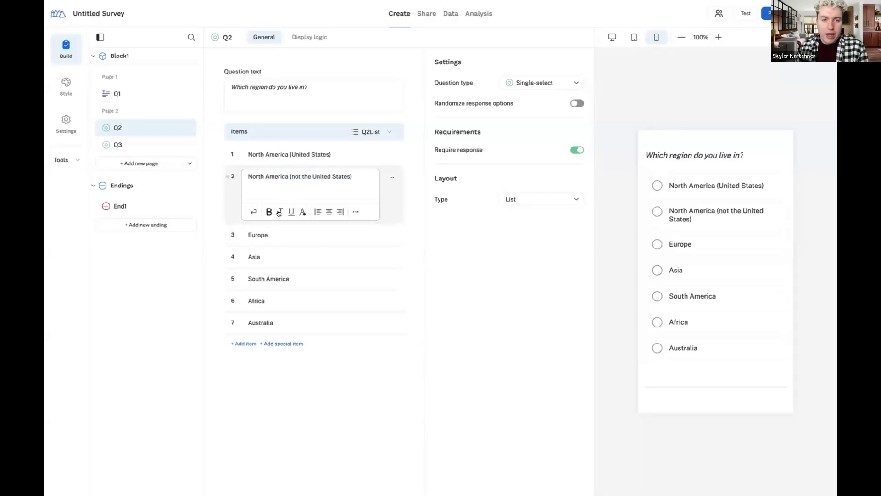
Close the second option's editor, keeping North America italic in the list and preview
click(390, 88)
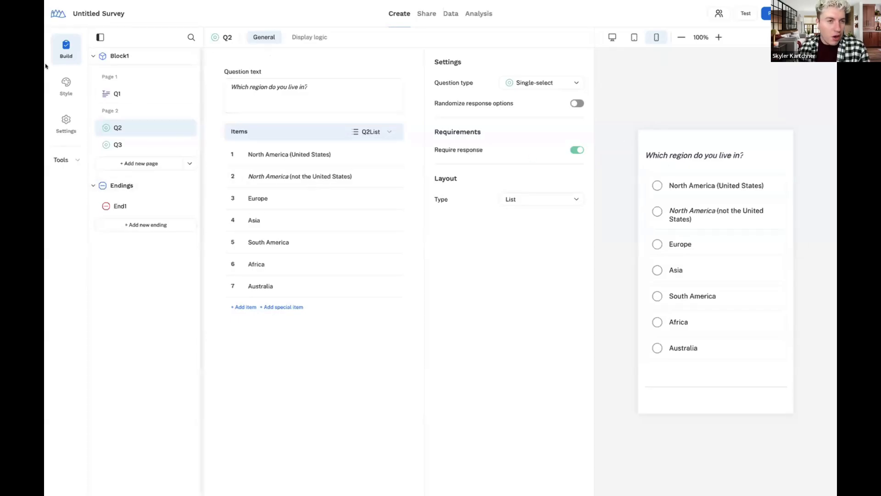
Open Holiday Treats 2 from My surveys and widen its outline panel slightly
click(59, 14)
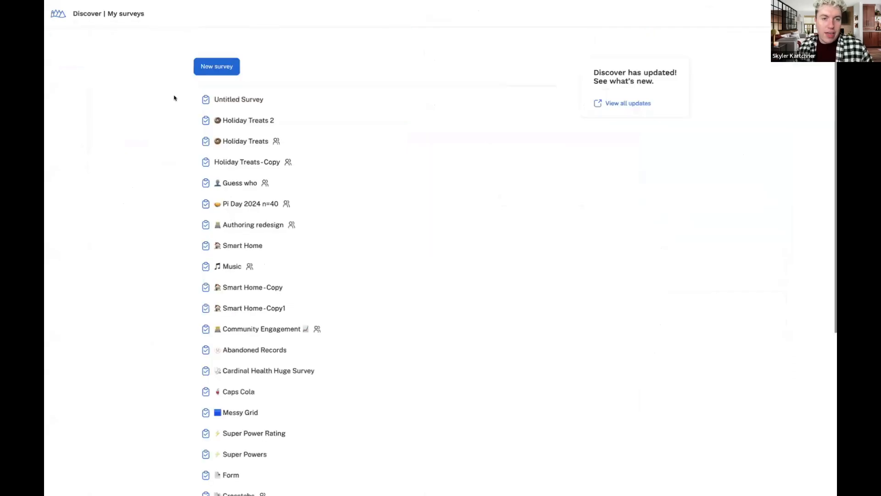
click(248, 121)
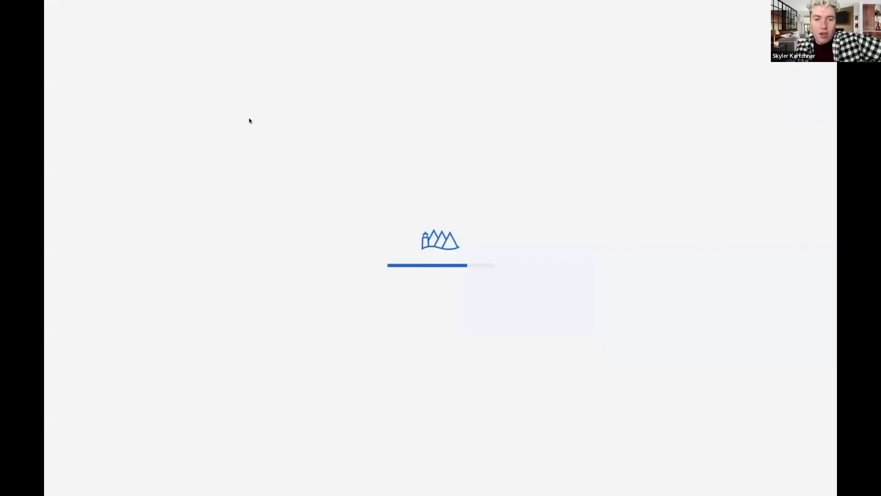
scroll(154, 282, down, 5)
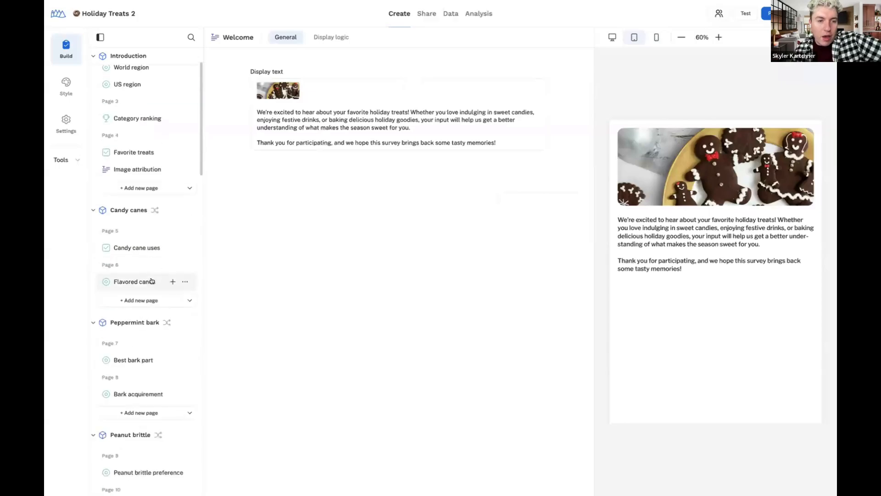
scroll(153, 283, down, 5)
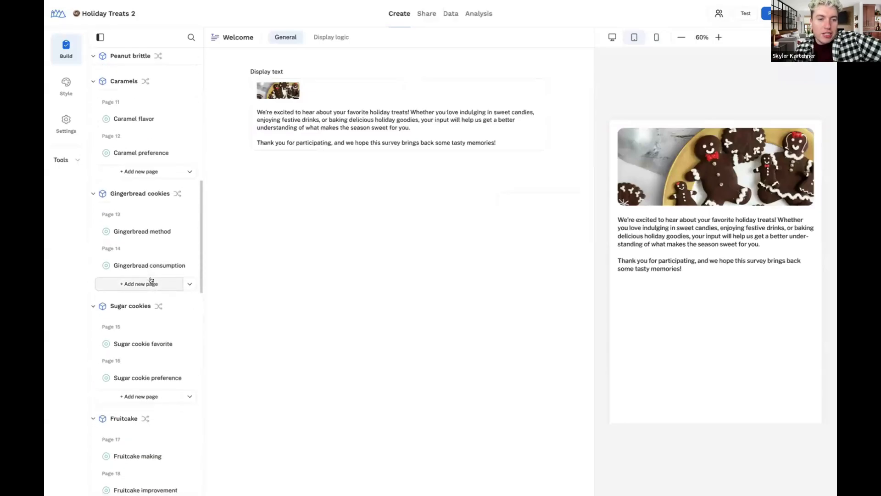
scroll(152, 280, up, 10)
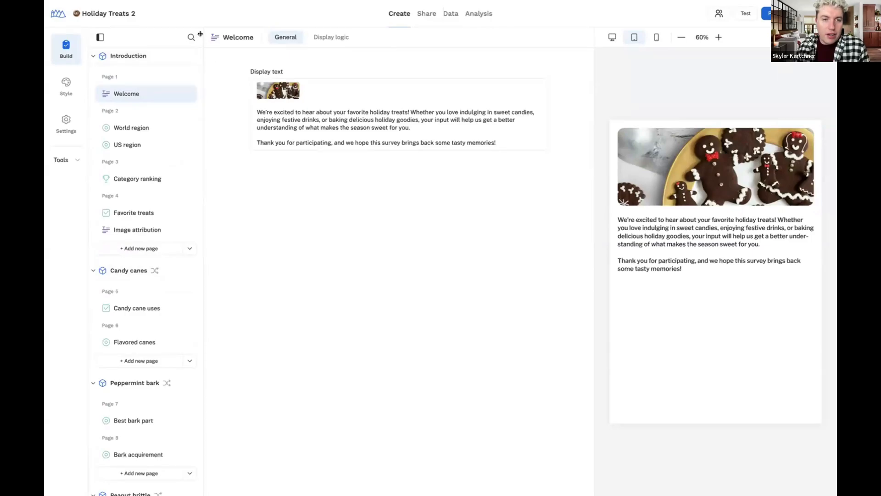
mouse_move(200, 34)
mouse_down()
mouse_move(221, 37)
mouse_move(161, 41)
mouse_move(188, 37)
mouse_up()
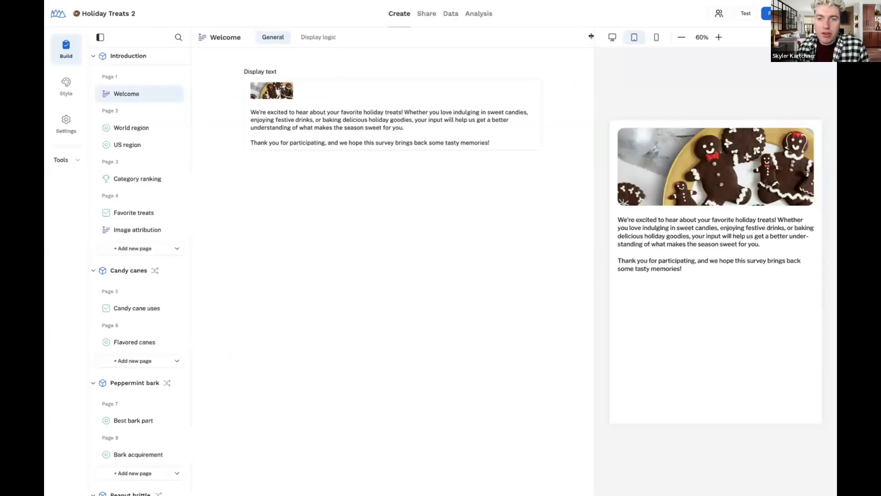
Open the World region question for editing, resizing the survey preview alongside
drag(592, 36, 638, 52)
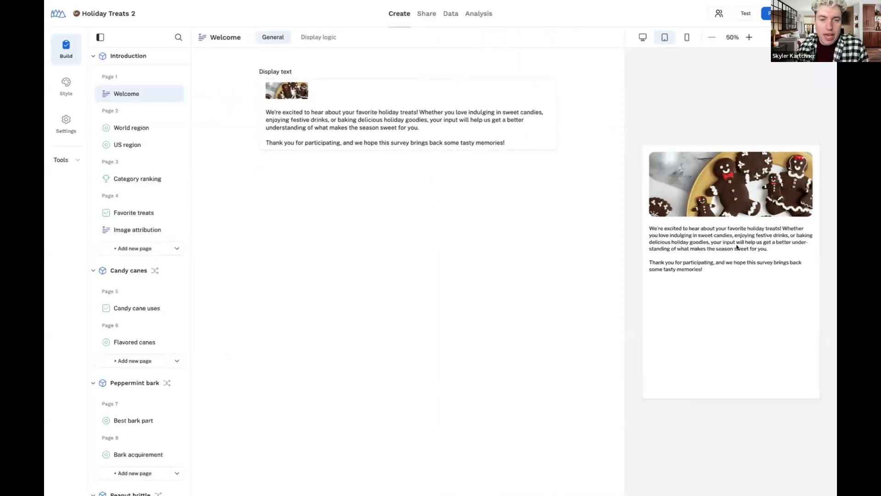
click(128, 128)
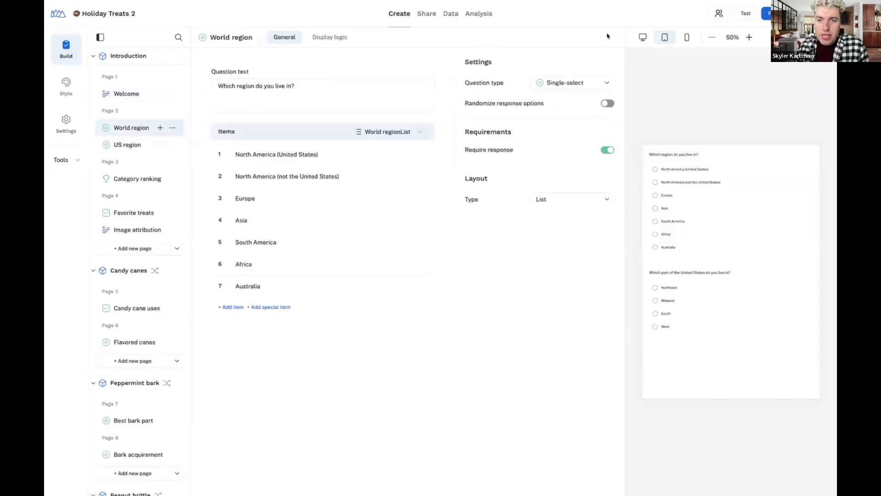
drag(622, 34, 507, 42)
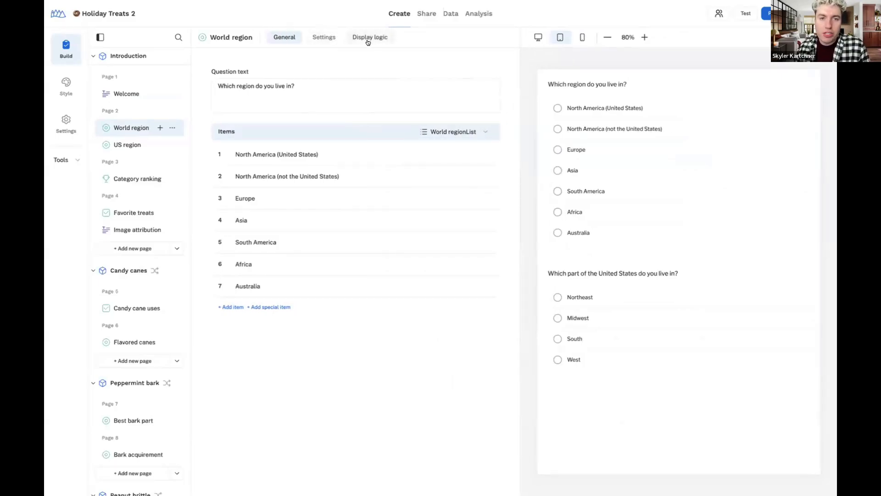
Review the question's Settings and Display logic tabs, then collapse the page outline
click(340, 37)
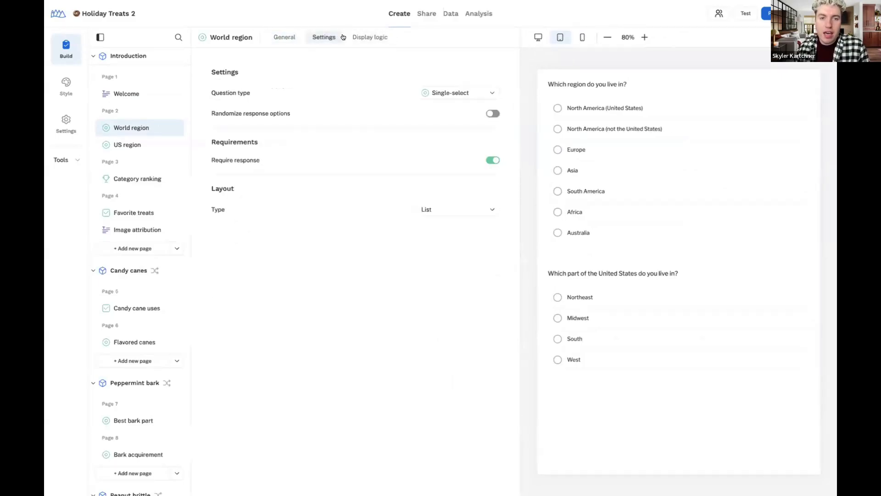
click(370, 36)
click(285, 37)
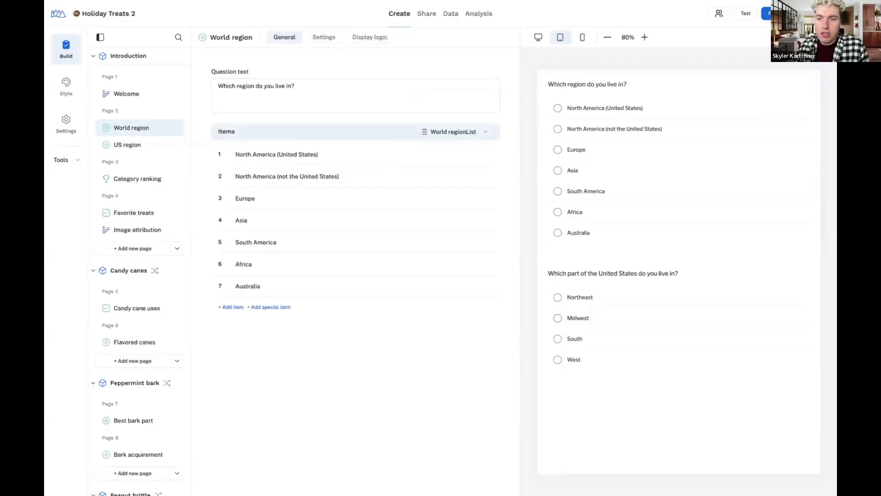
click(100, 37)
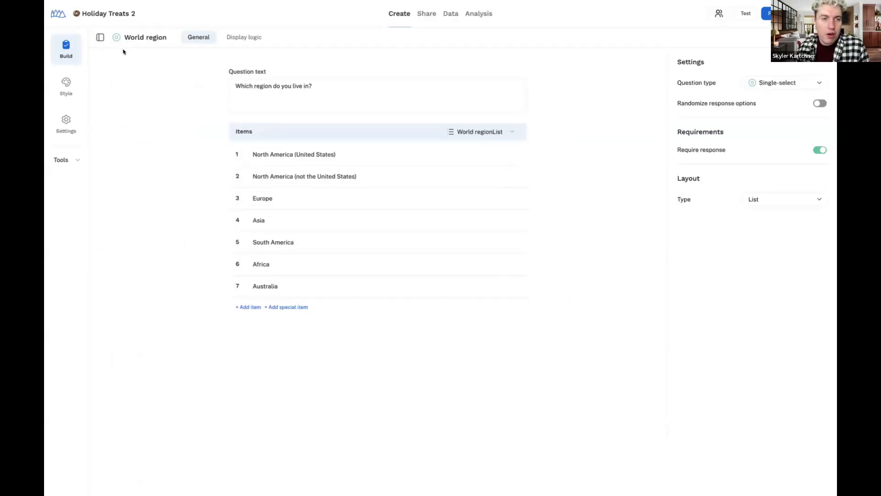
Open the US region question, preview it on mobile, and widen the reopened page outline
click(100, 38)
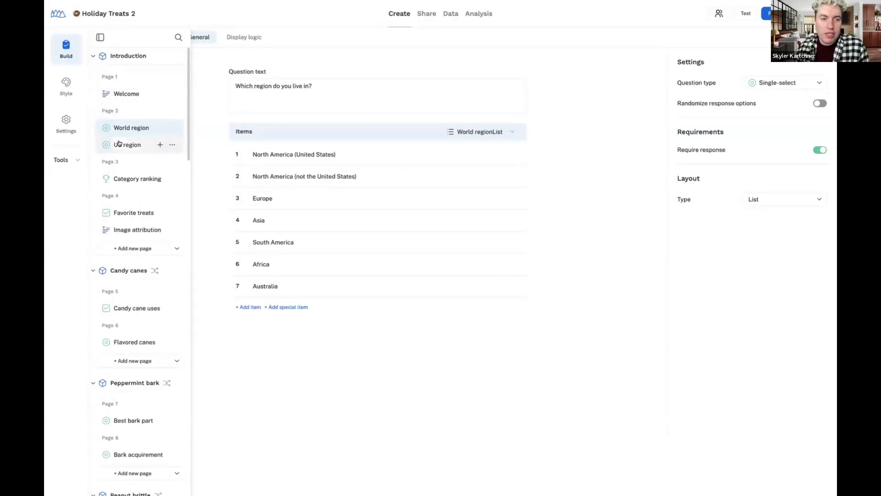
click(134, 145)
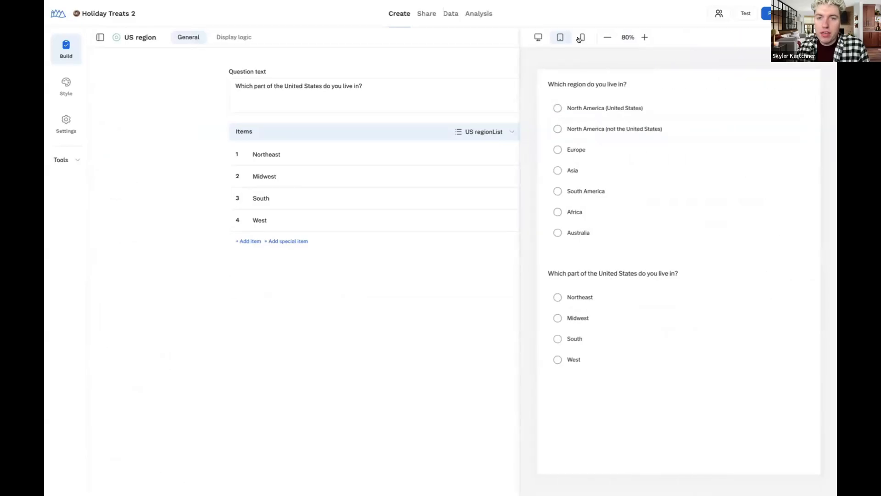
click(579, 42)
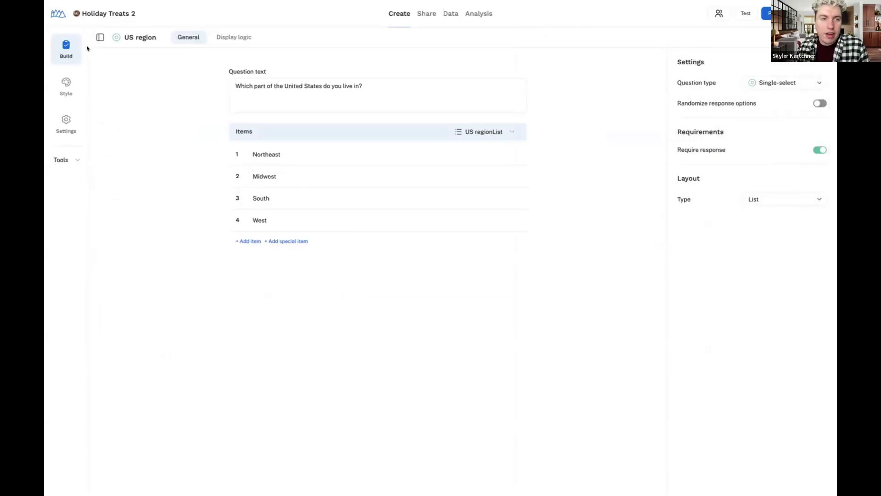
click(100, 38)
drag(187, 36, 220, 36)
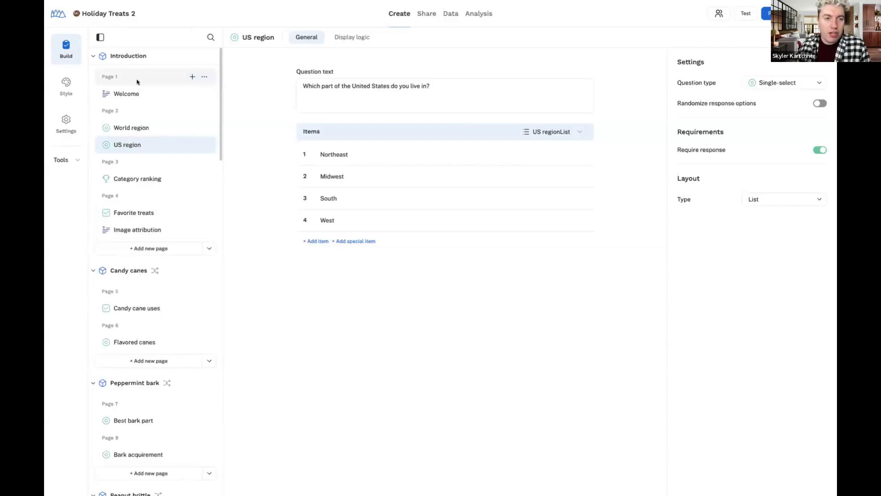
scroll(130, 318, down, 5)
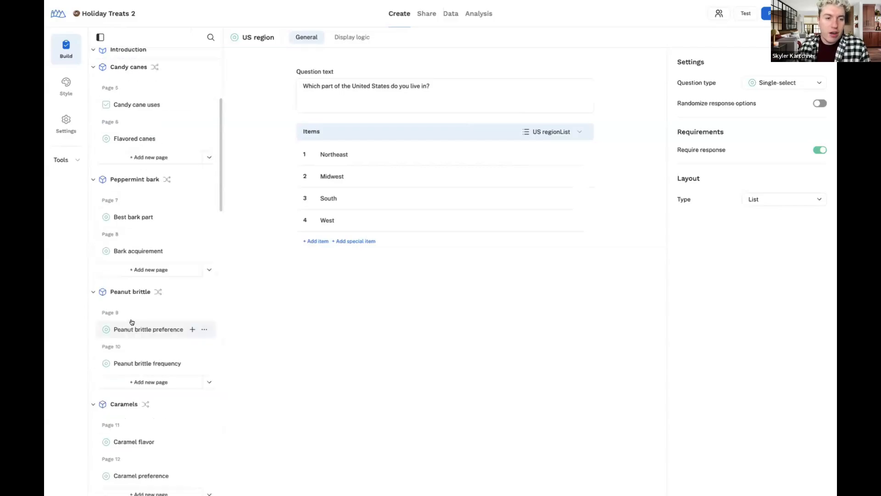
scroll(131, 322, up, 5)
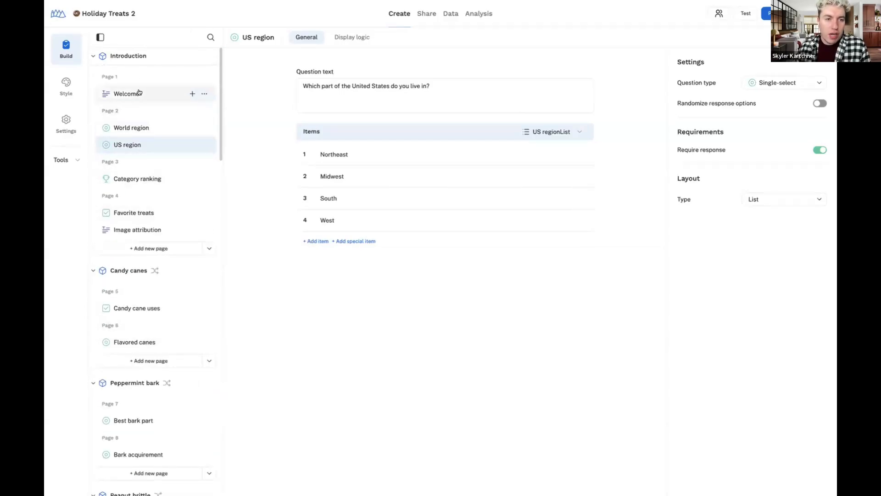
Move Welcome onto the region questions' page and make the Category ranking page first
drag(147, 96, 148, 128)
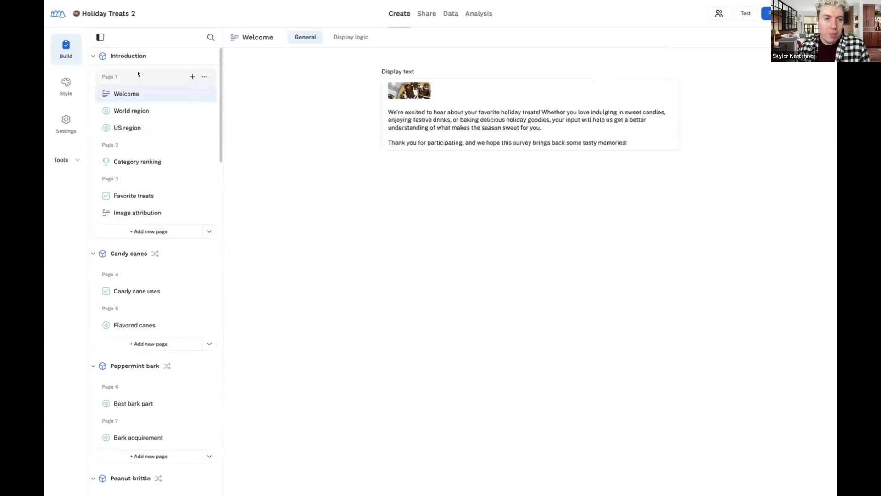
mouse_move(138, 74)
mouse_down()
mouse_move(163, 88)
mouse_move(147, 214)
mouse_move(147, 81)
mouse_move(140, 89)
mouse_up()
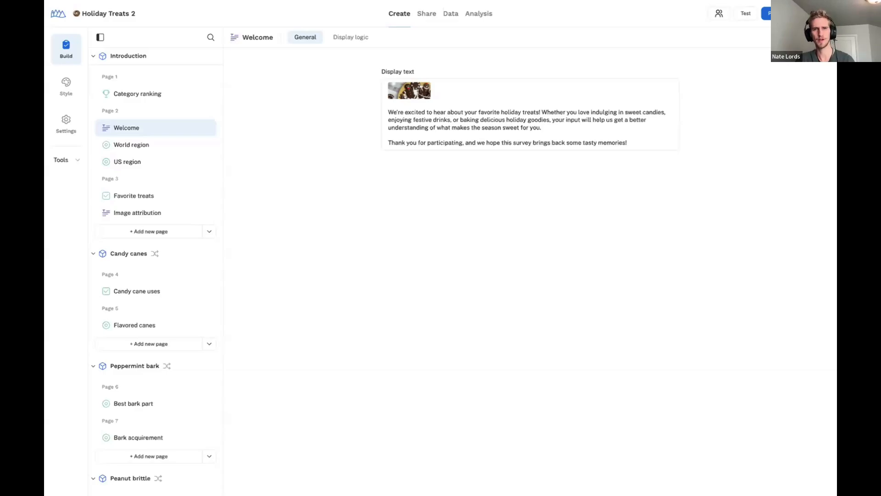
Search the survey outline for 'can'
click(211, 36)
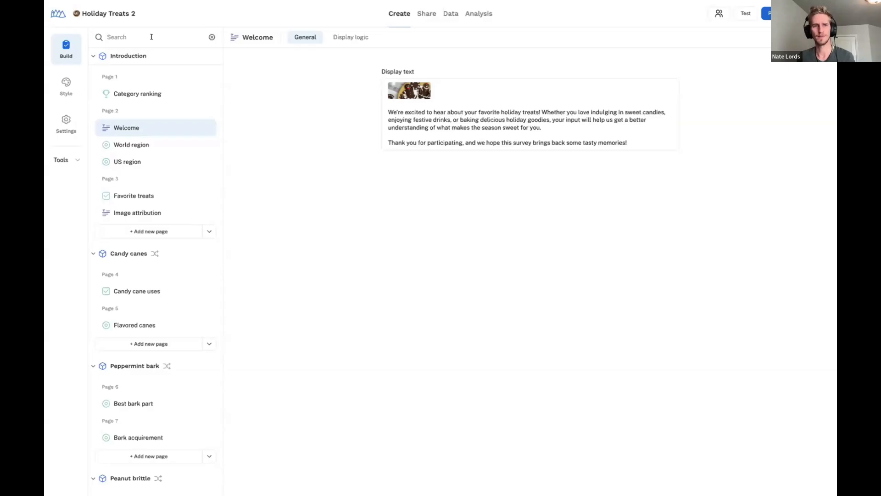
text(cand)
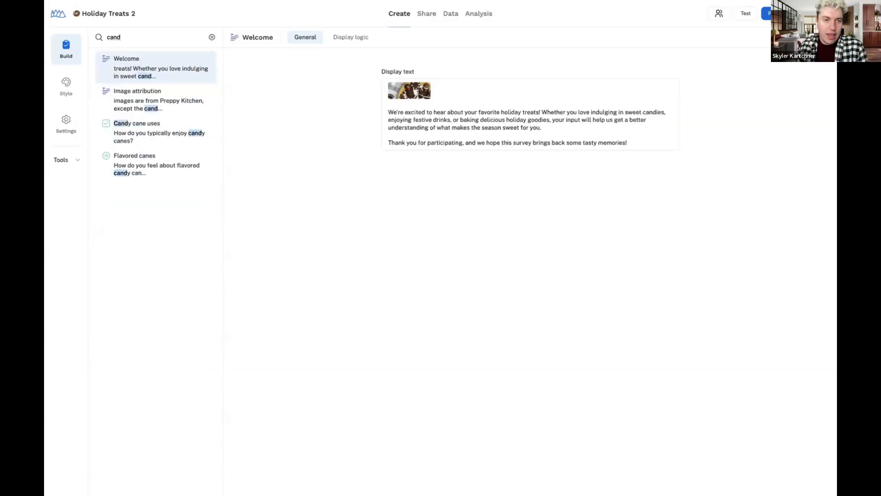
text(y)
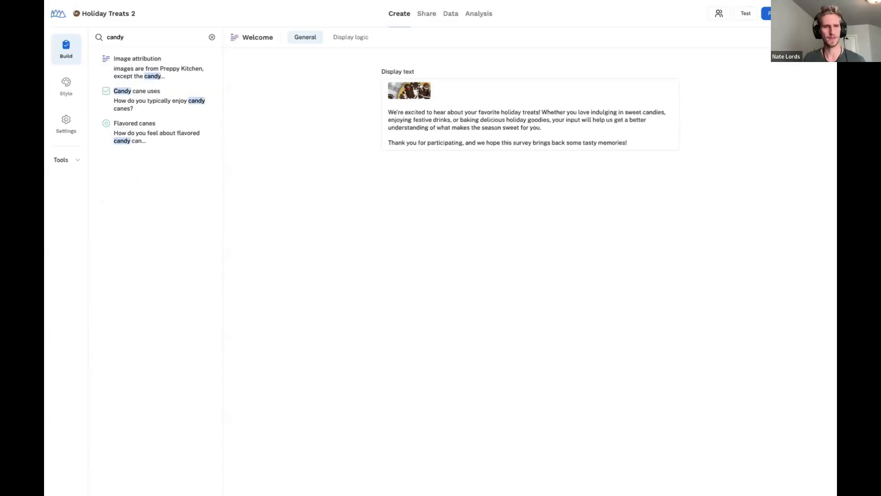
key(BackSpace)
text(e)
key(BackSpace)
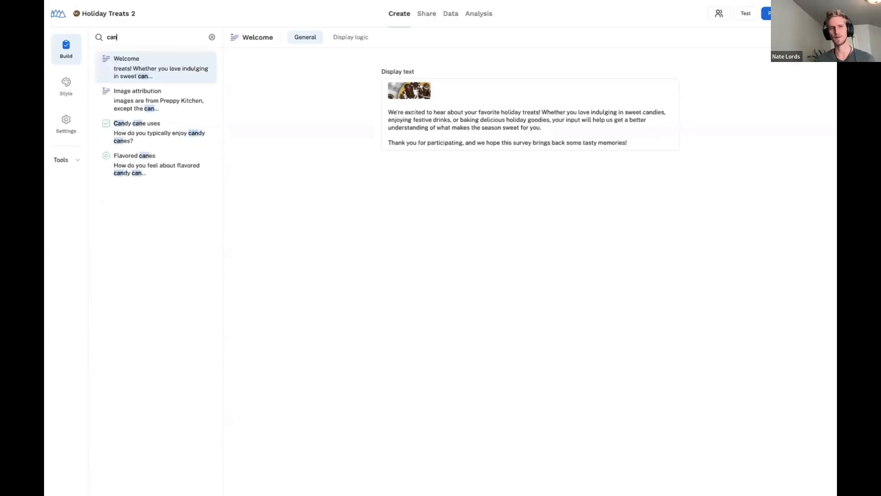
text(f)
key(BackSpace)
key(BackSpace)
key(BackSpace)
key(BackSpace)
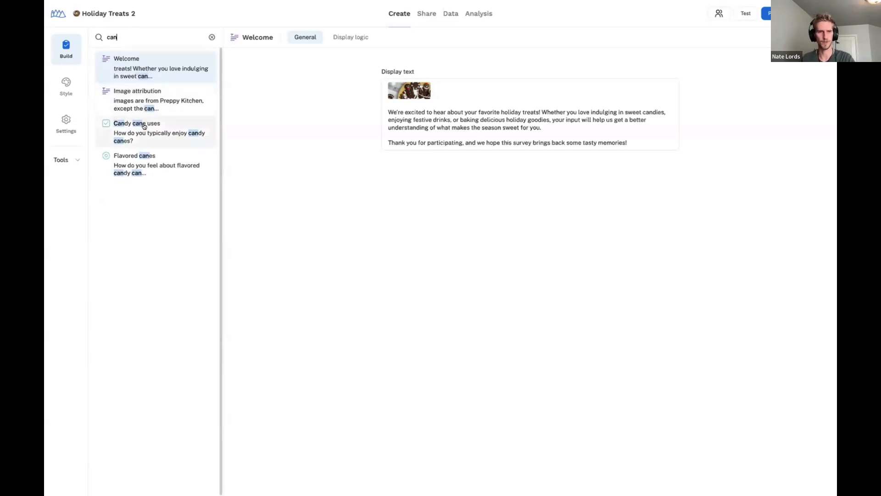
Open the Image attribution, Candy cane uses and Flavored canes results, then clear the search
click(151, 101)
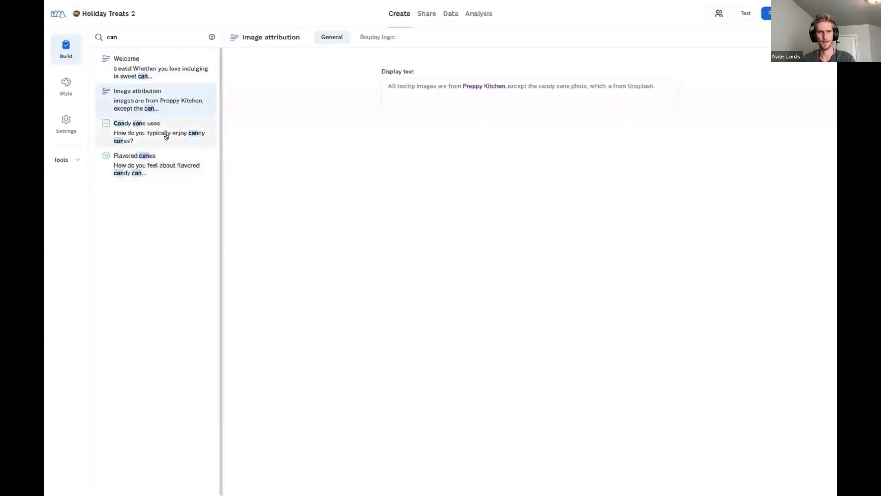
click(166, 135)
click(191, 157)
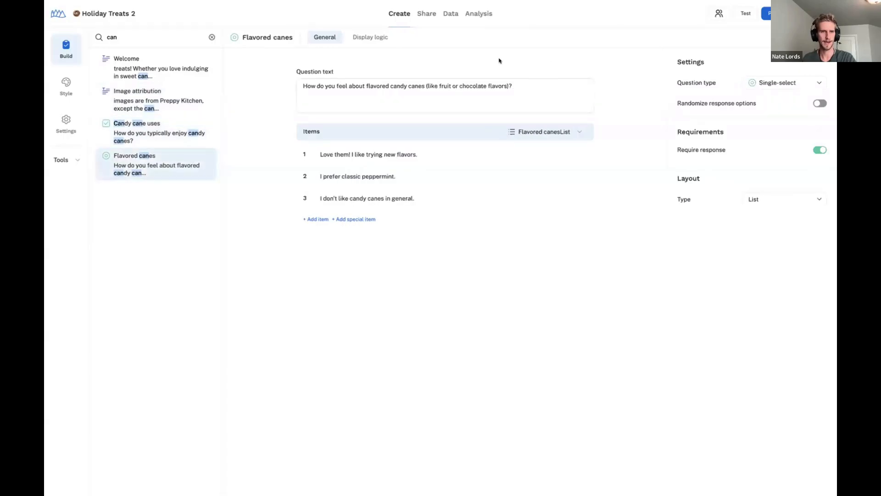
click(211, 37)
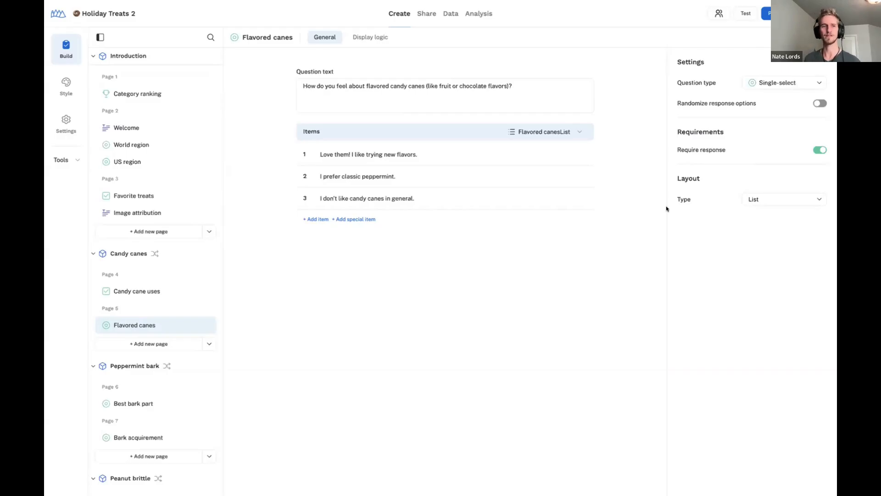
Open the Treat moments MaxDiff question under Conclusion, check its Advanced design settings, then return to General
scroll(184, 312, down, 15)
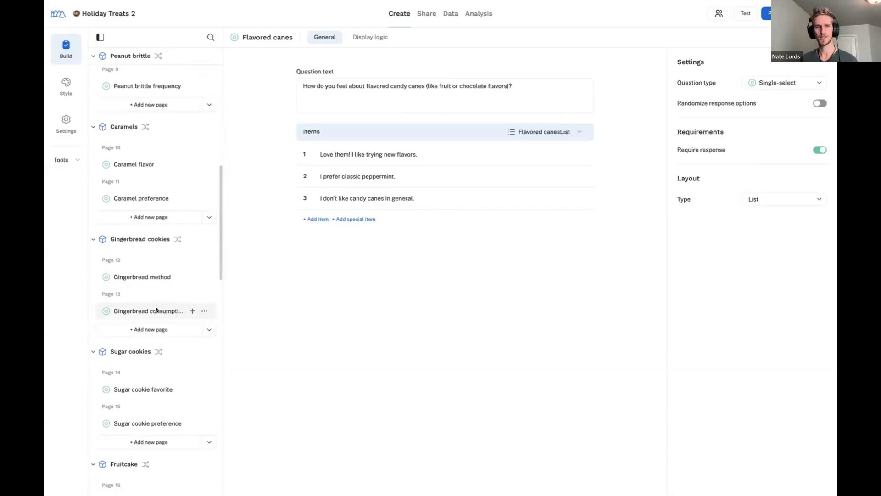
scroll(156, 307, down, 10)
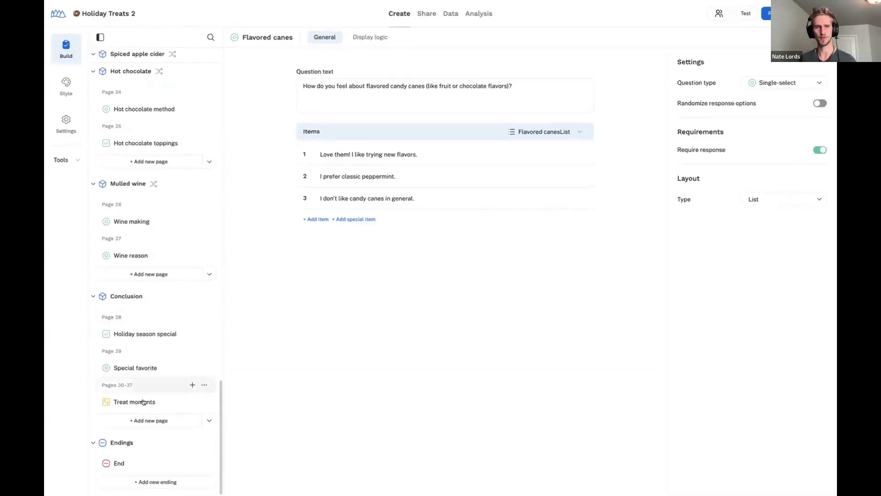
click(147, 402)
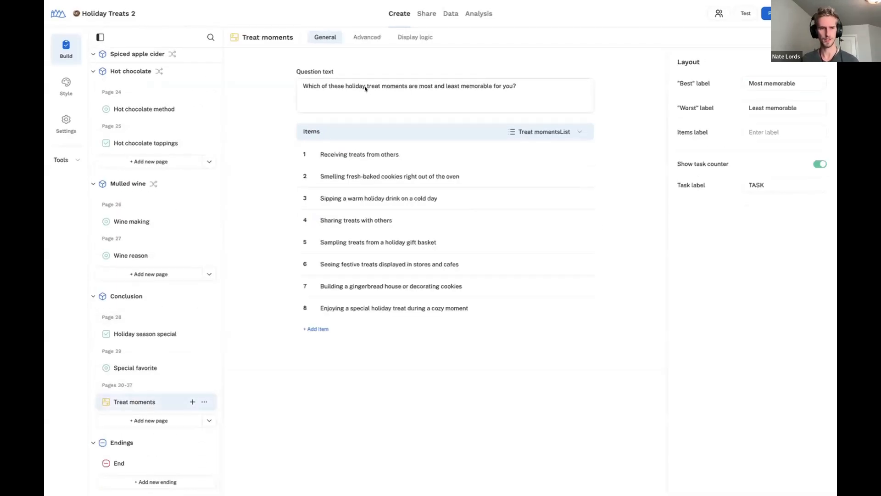
click(360, 38)
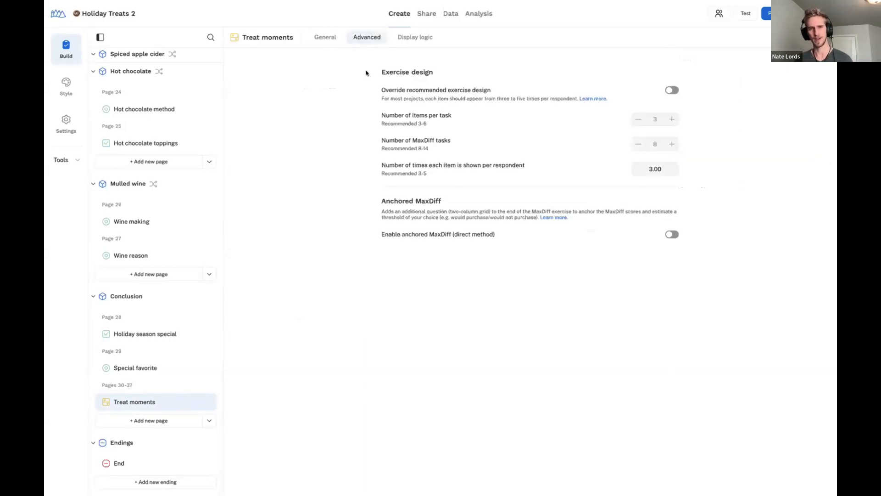
click(324, 38)
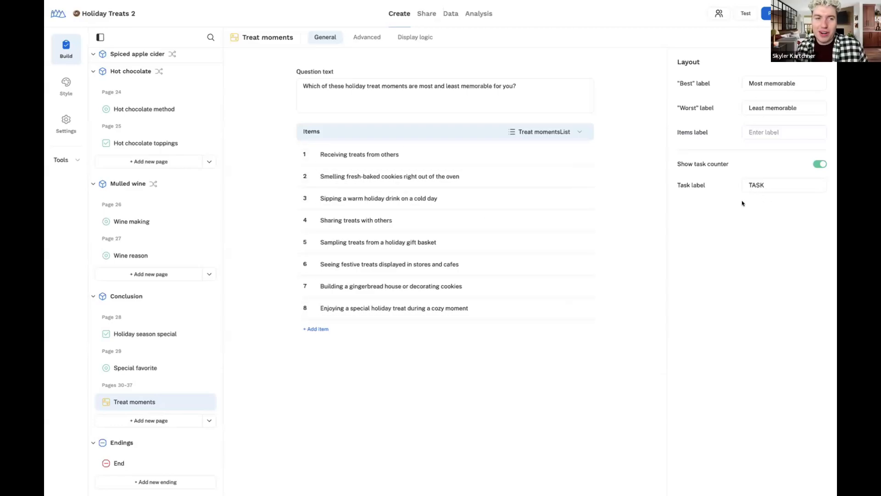
scroll(195, 220, up, 15)
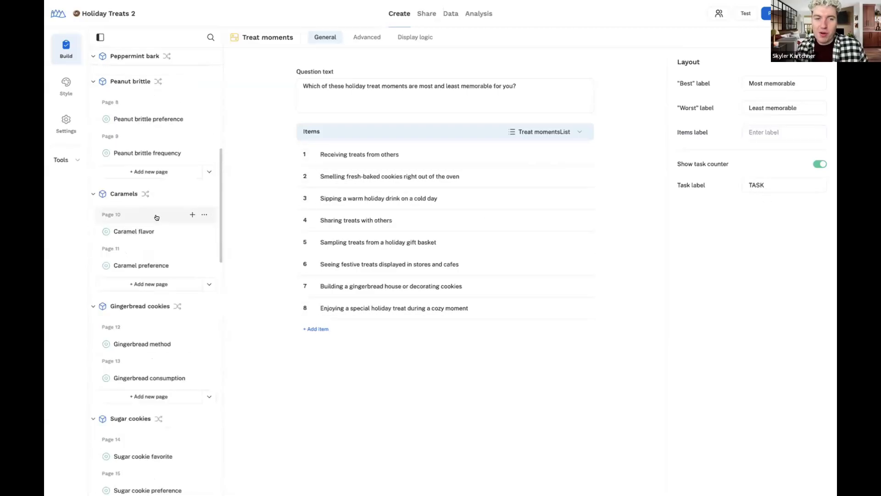
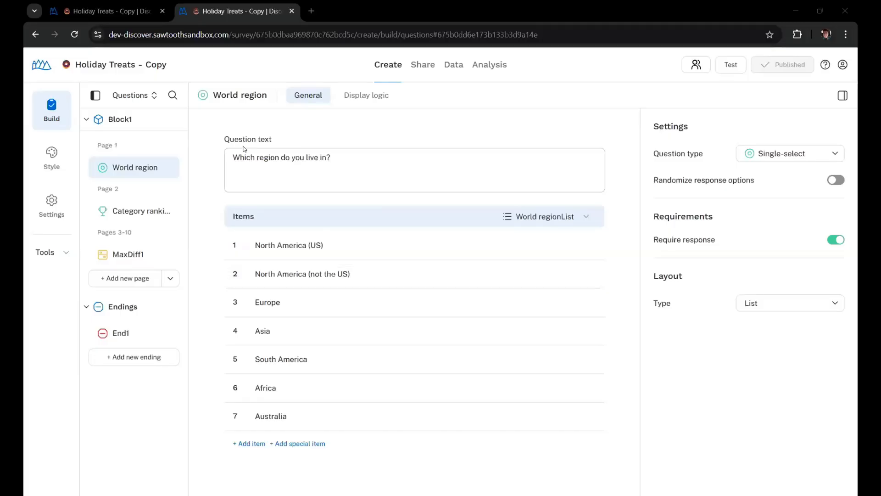
Switch to the other Holiday Treats survey copy showing the Favorite treats - display logic question
click(124, 3)
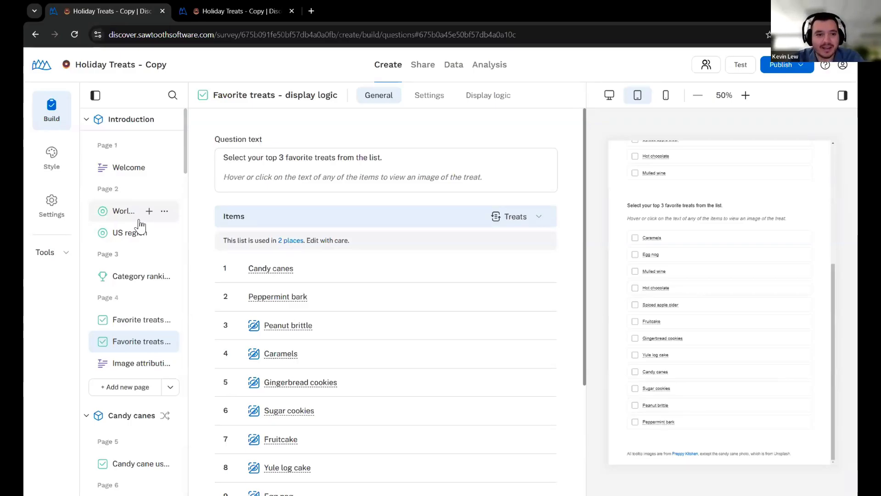
In Favorite treats - dynamic list, inspect the Treats Dynamic list's JavaScript code, then close the List manager
click(123, 278)
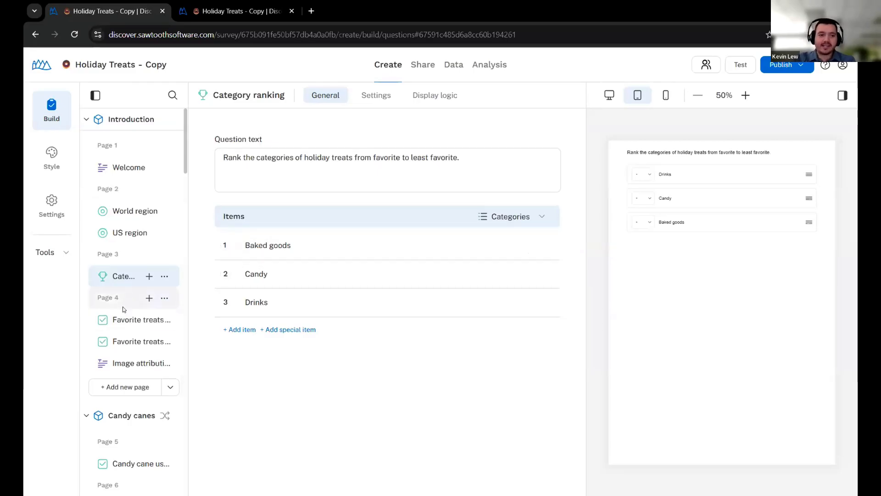
click(115, 319)
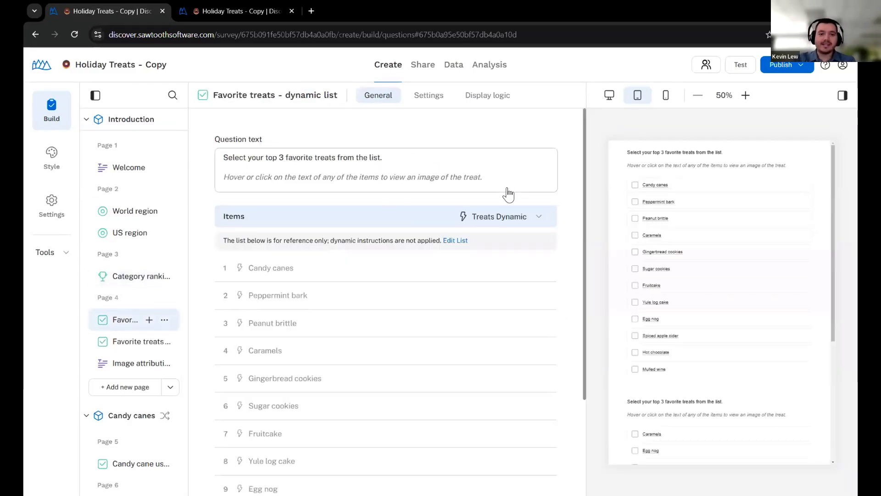
click(523, 216)
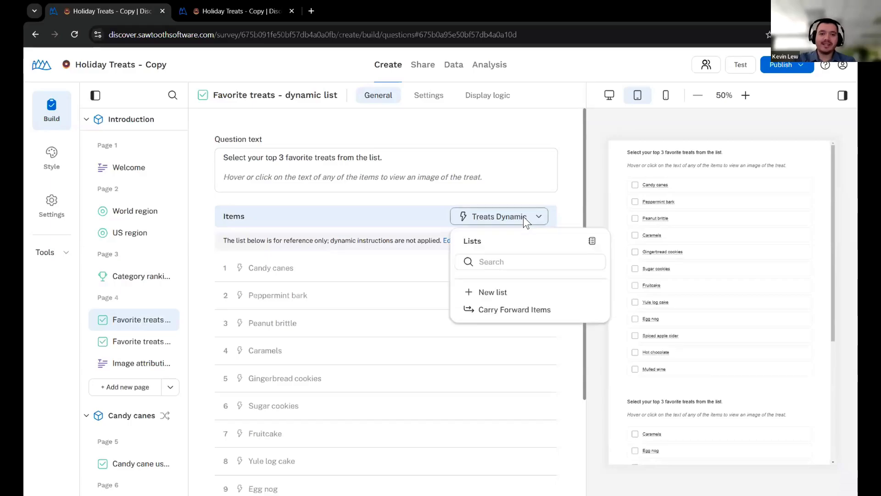
mouse_move(572, 315)
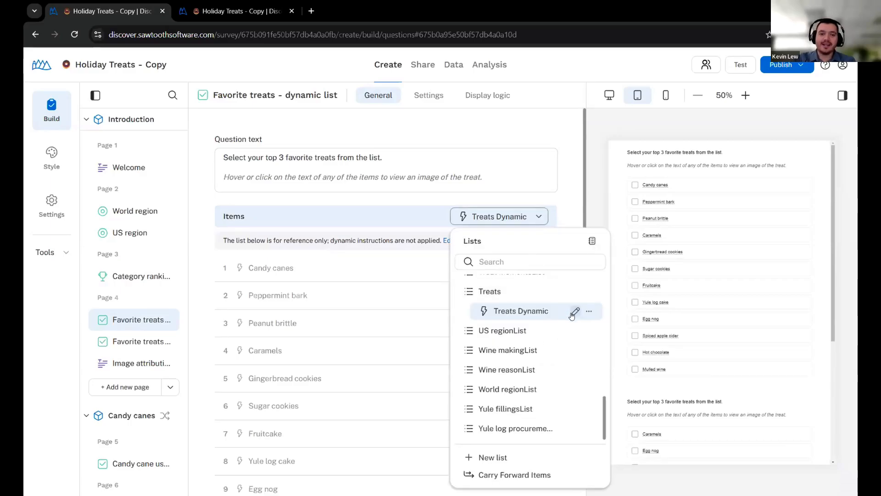
click(453, 247)
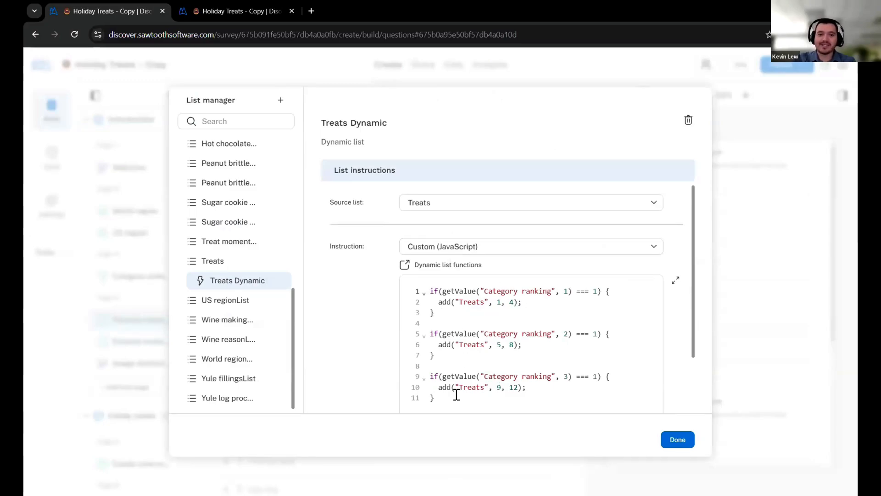
click(449, 291)
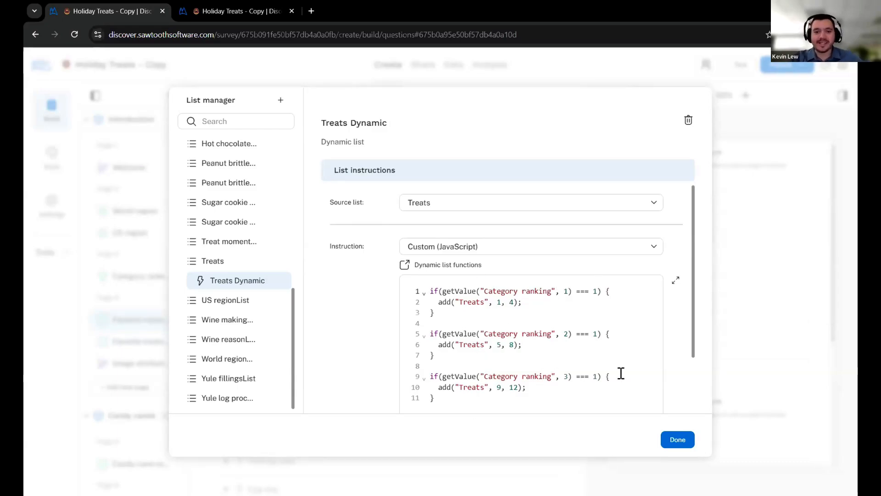
click(671, 440)
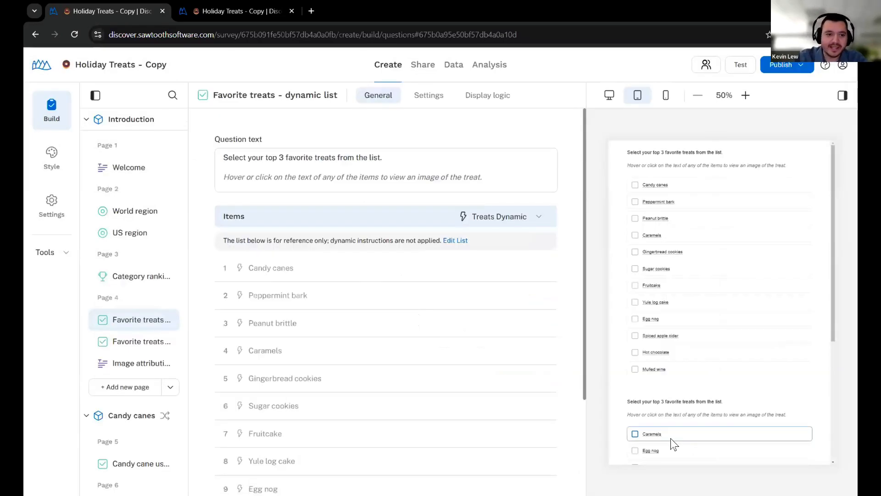
In Favorite treats - display logic, open item display logic for the Candy canes item
click(123, 344)
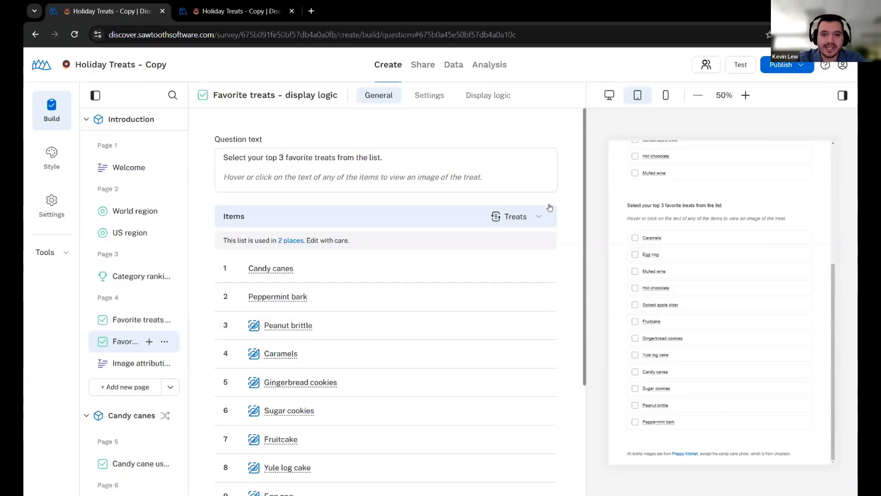
click(515, 221)
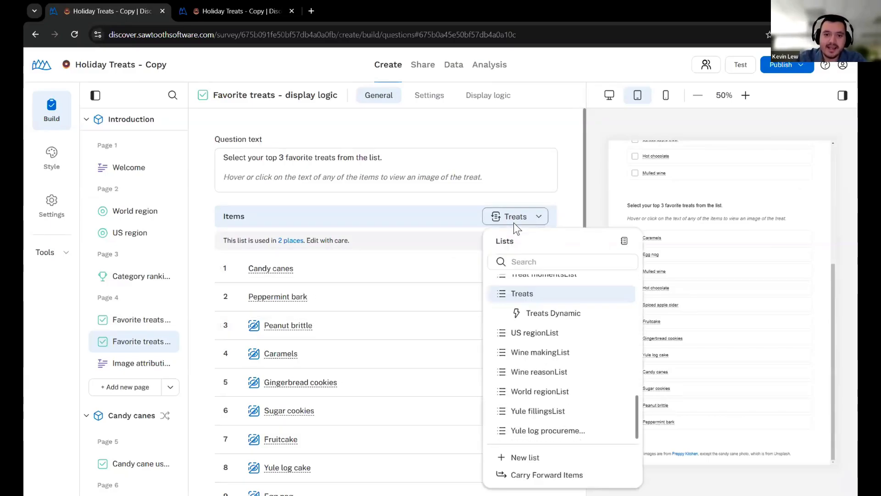
click(548, 202)
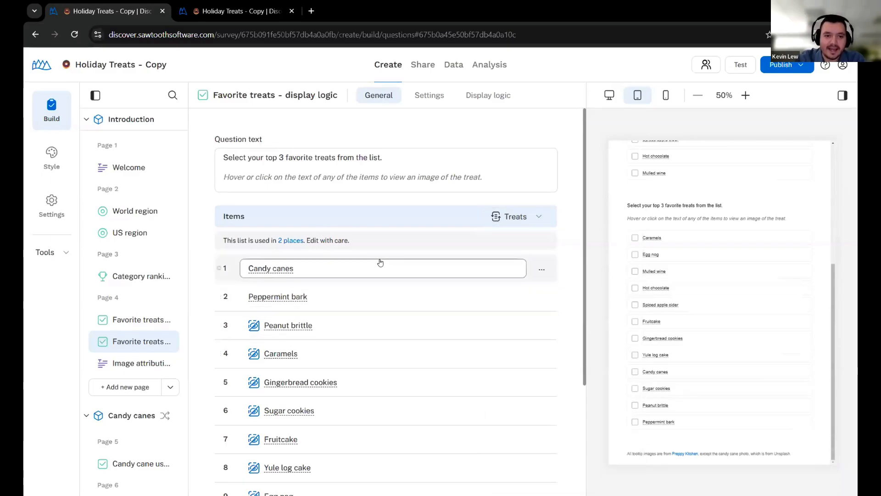
click(542, 271)
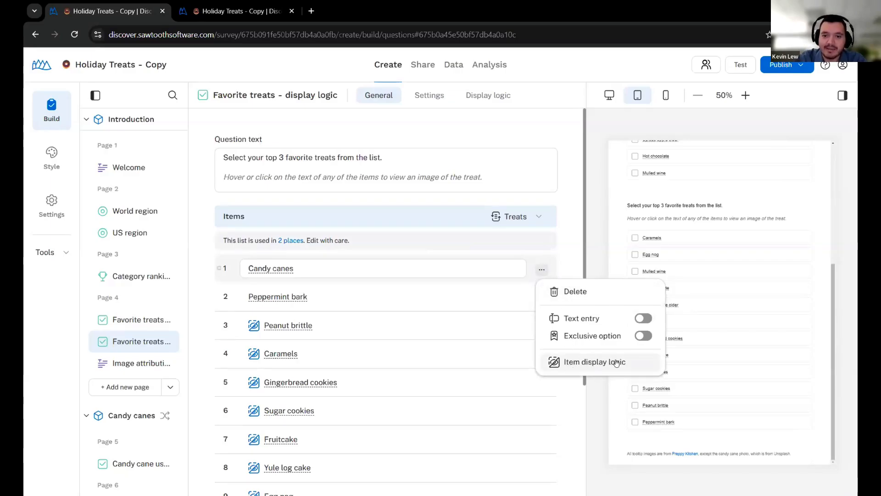
click(598, 362)
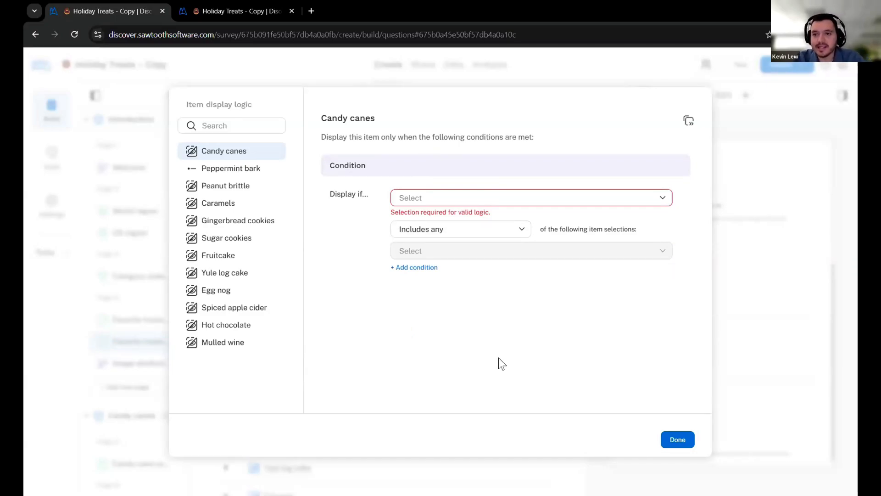
Show Candy canes only when Category ranking: Candy is equal to 1
click(501, 202)
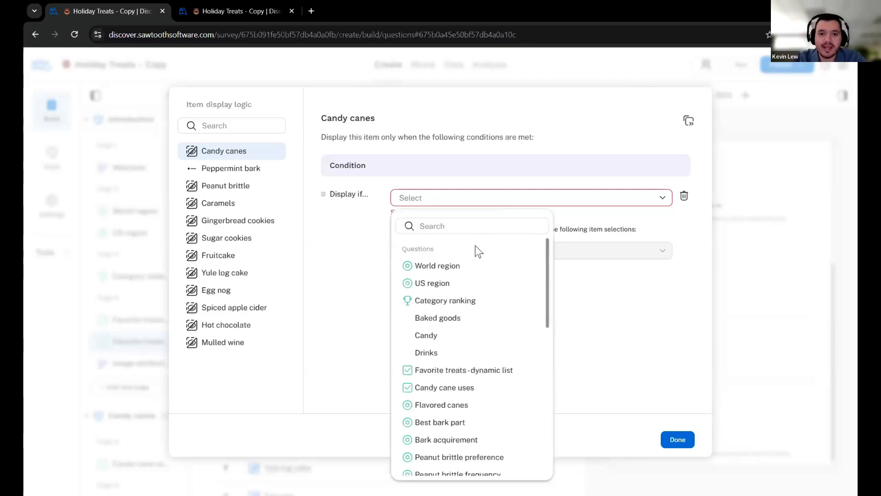
click(434, 336)
click(550, 228)
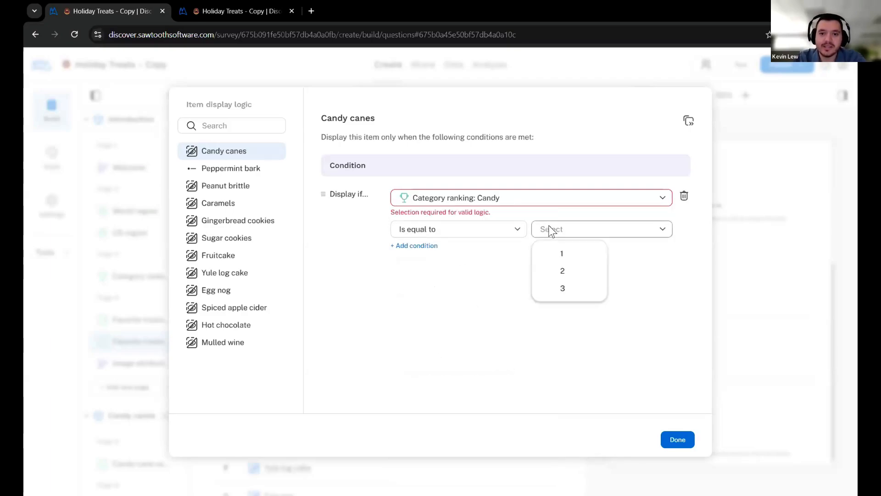
click(562, 253)
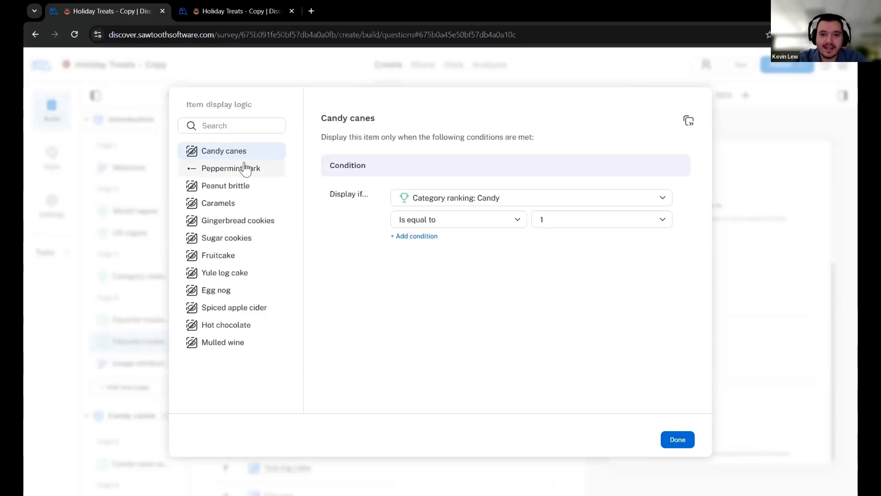
Copy the Candy canes condition to Peppermint bark and finish item display logic
click(246, 169)
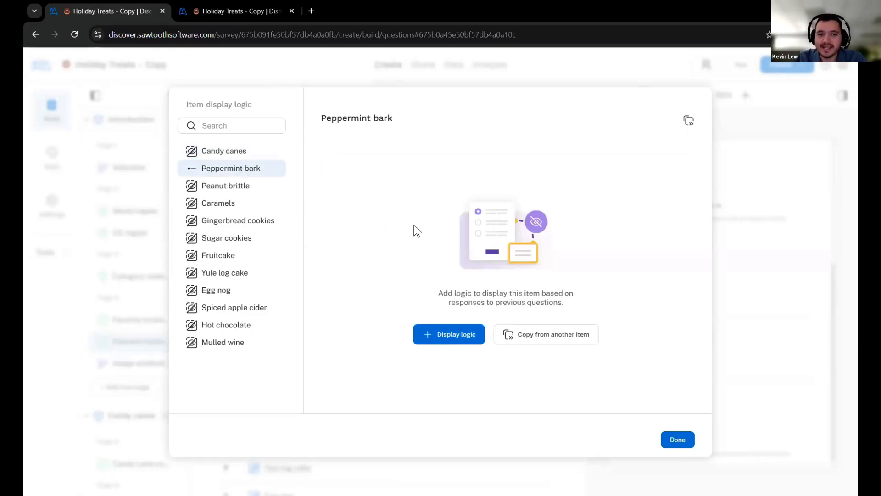
click(543, 334)
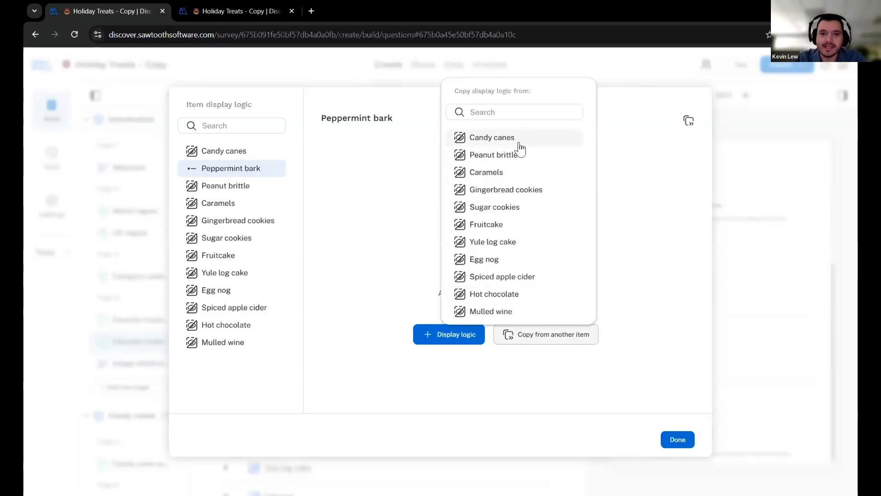
click(507, 138)
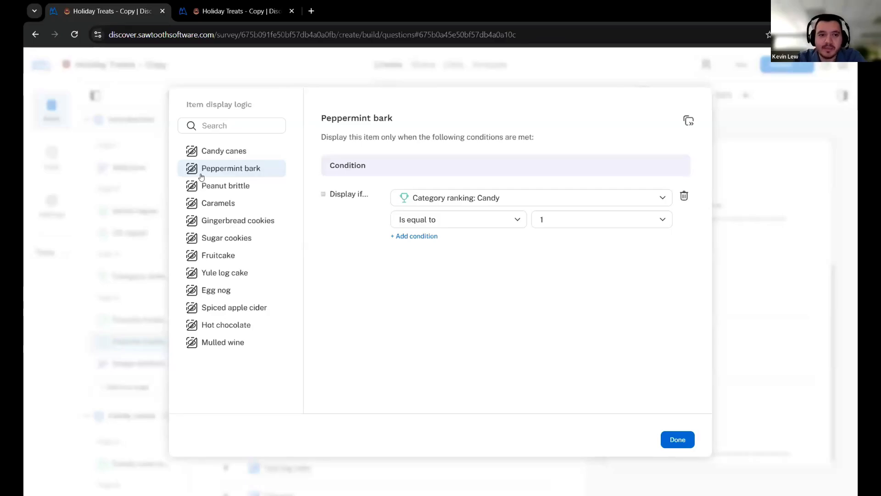
click(676, 441)
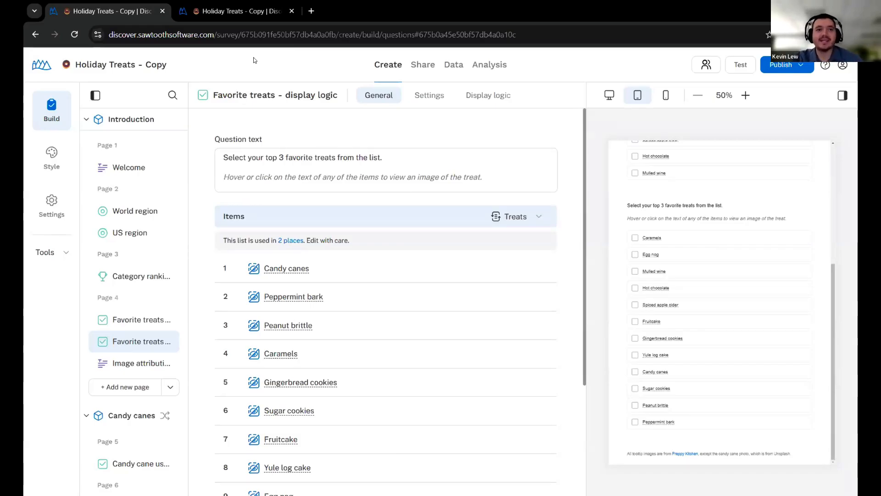
Review the MaxDiff1 Summary item scores and segmenting options, then return to the survey builder
click(273, 15)
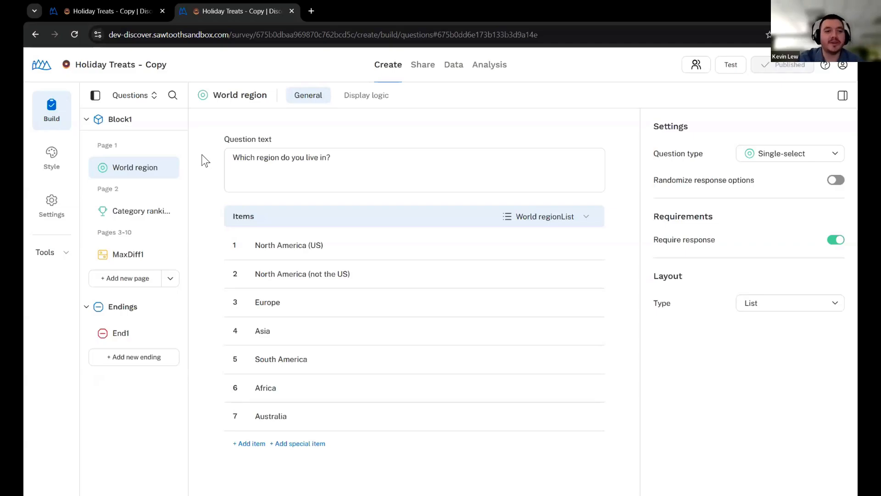
click(128, 255)
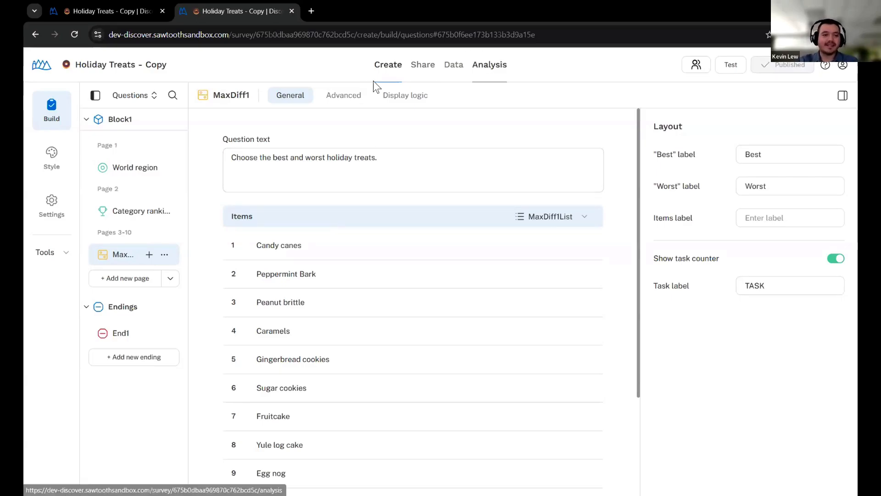
click(502, 73)
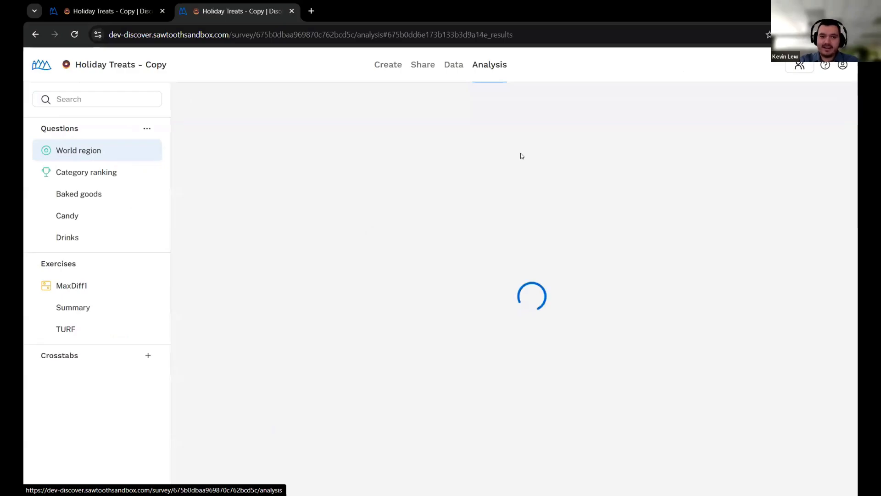
click(90, 310)
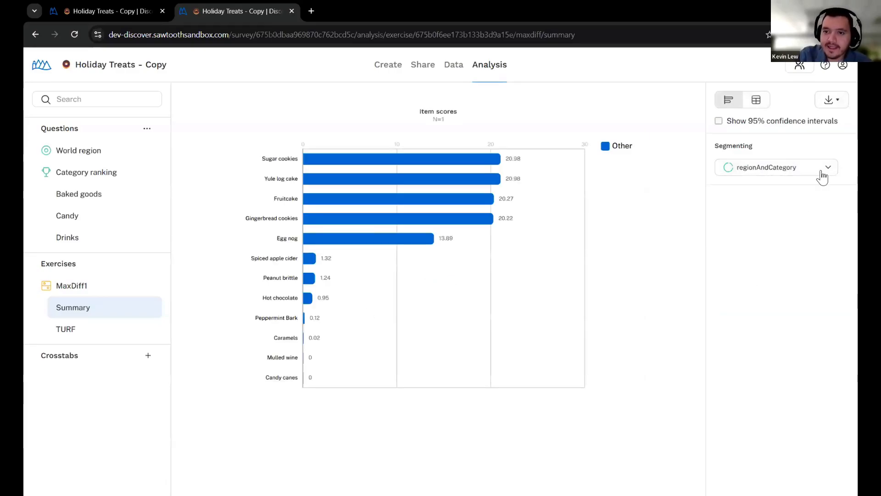
click(784, 167)
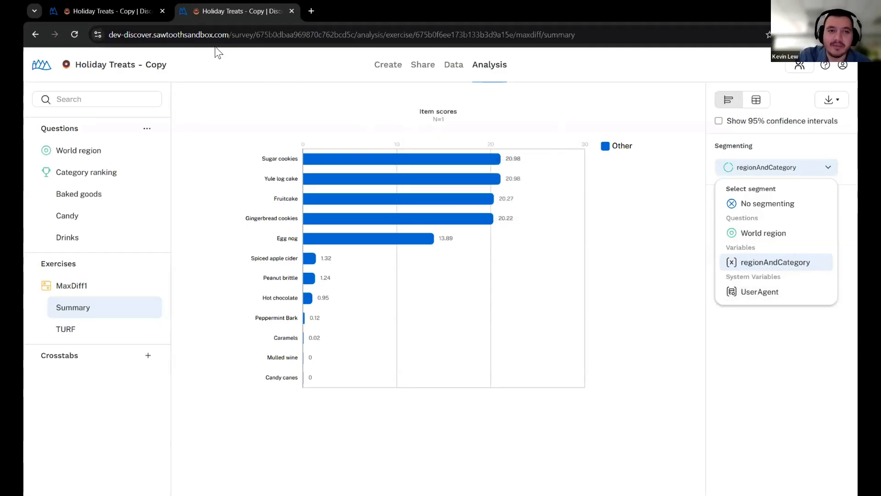
click(391, 77)
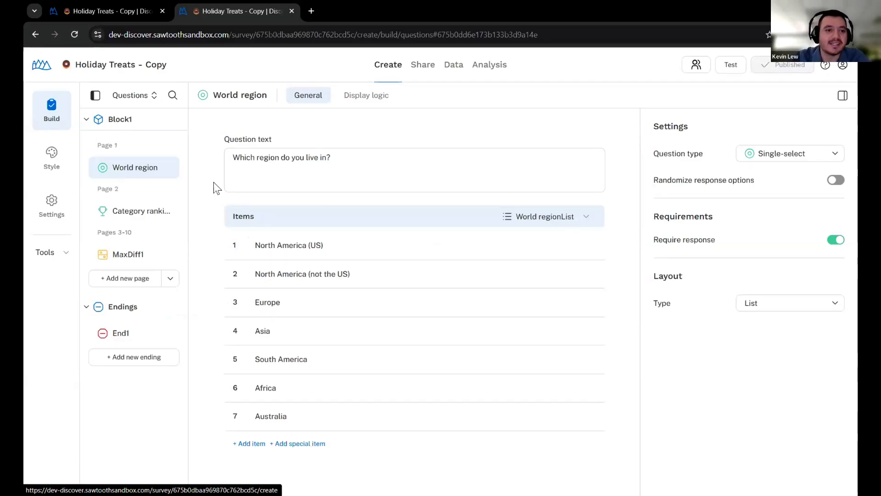
mouse_move(156, 150)
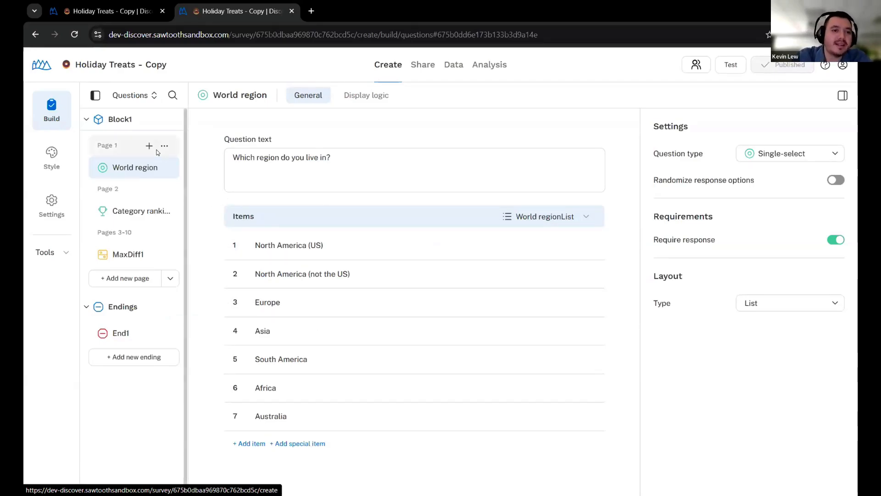
Insert a Variable logic element on a new page after Category ranking
click(114, 212)
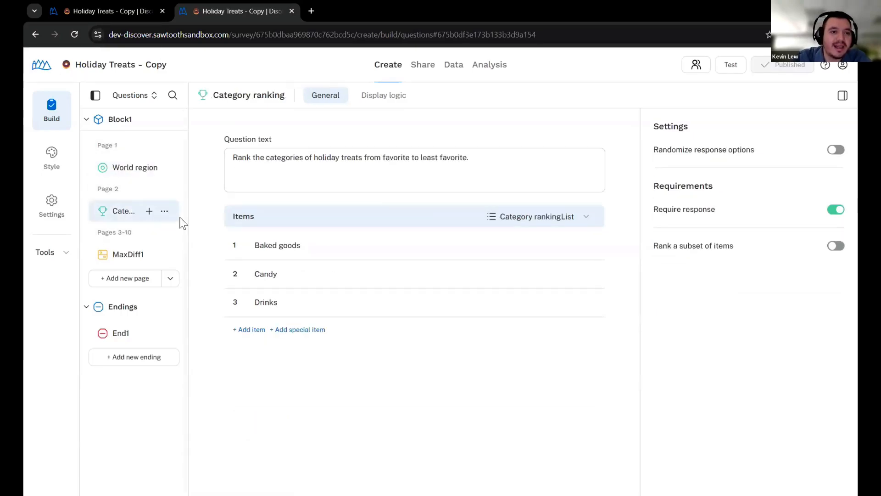
click(148, 213)
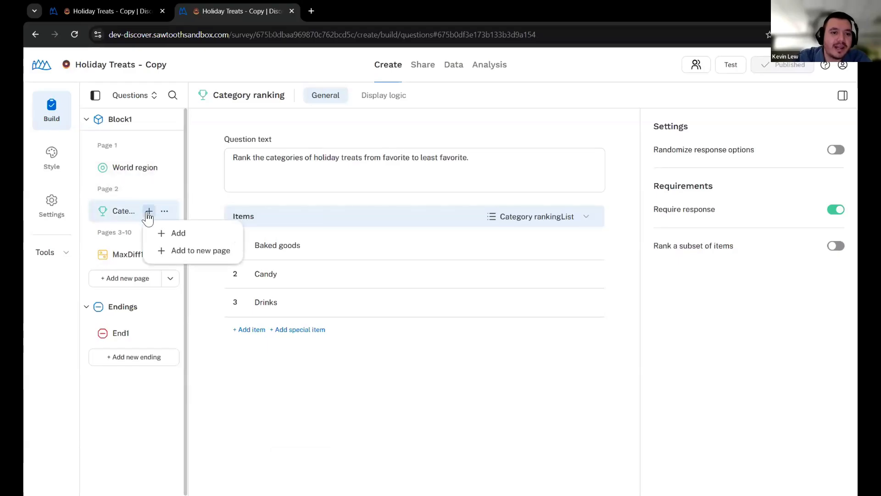
click(179, 250)
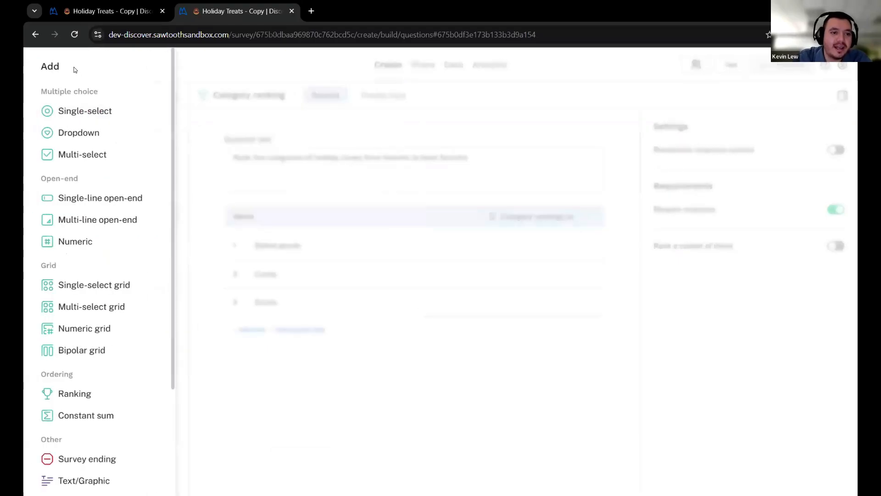
scroll(81, 307, down, 1)
scroll(81, 309, down, 2)
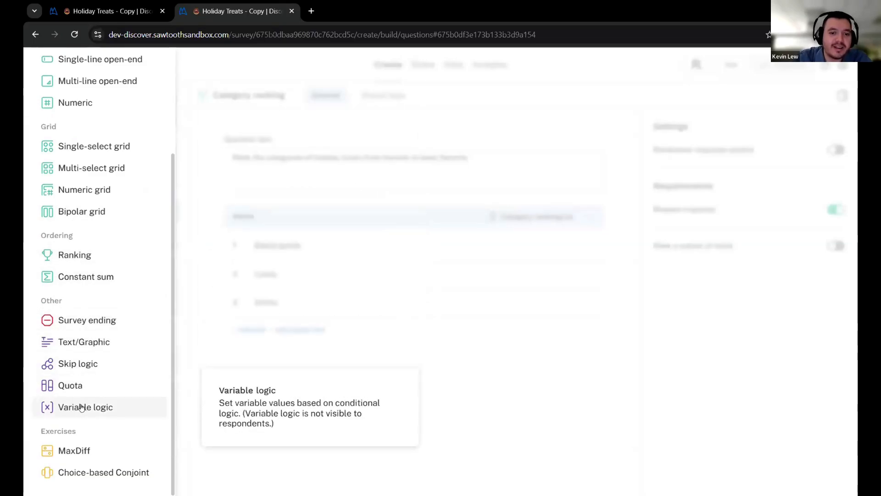
key(Escape)
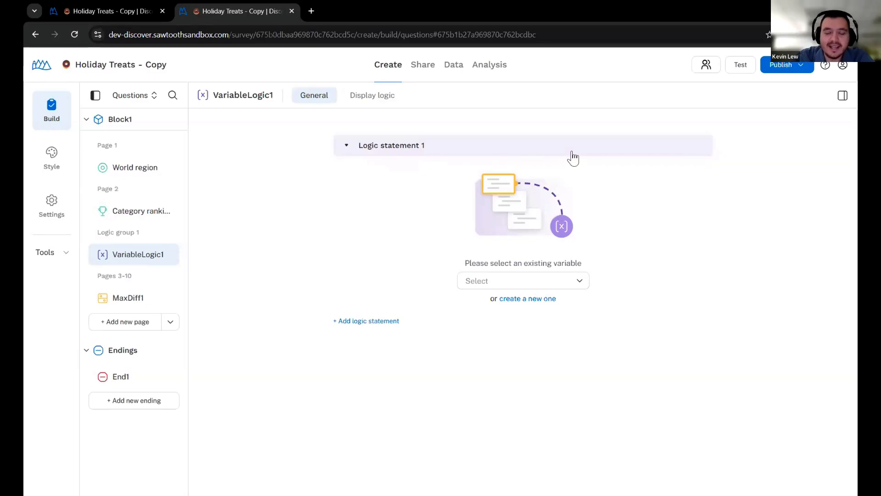
Check the existing variables, then assign logic statement 1 to regionAndCategory
click(558, 289)
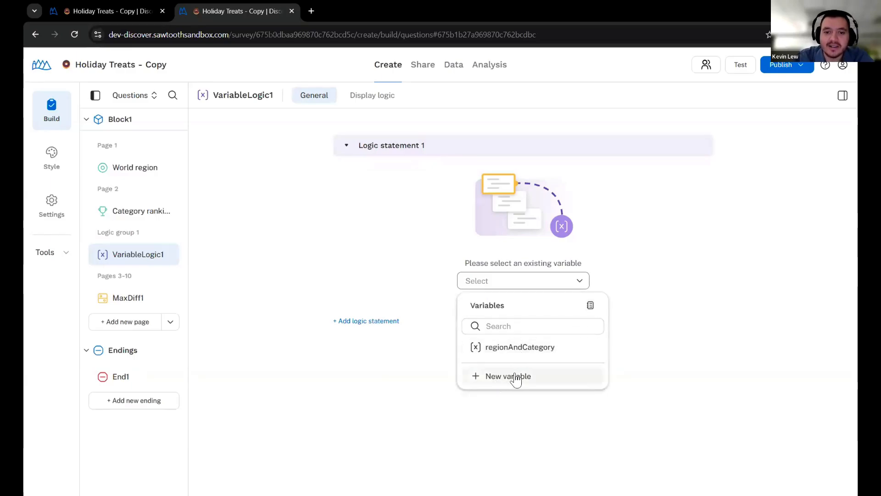
click(590, 304)
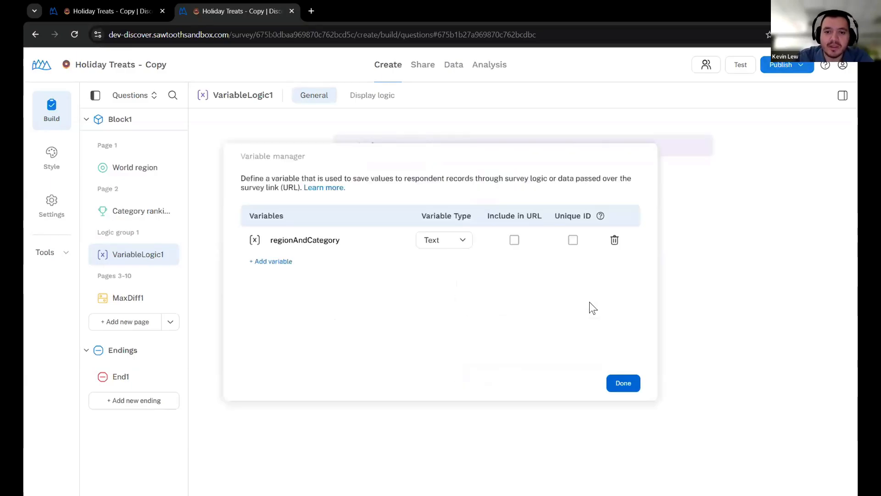
click(615, 382)
click(500, 279)
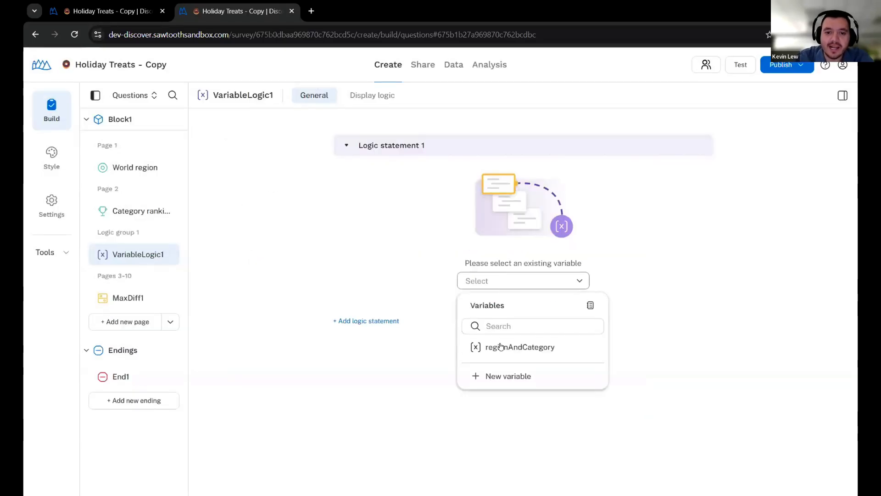
click(501, 347)
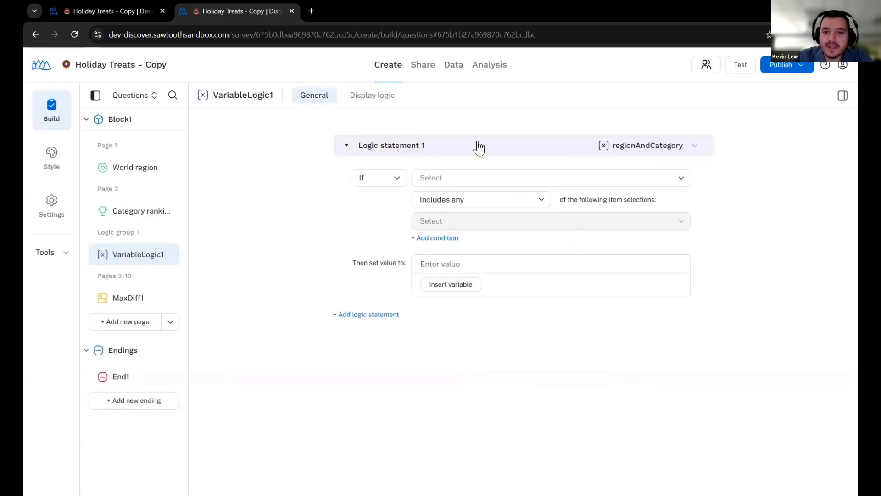
Set statement 1's condition to World region includes North America (US)
click(499, 178)
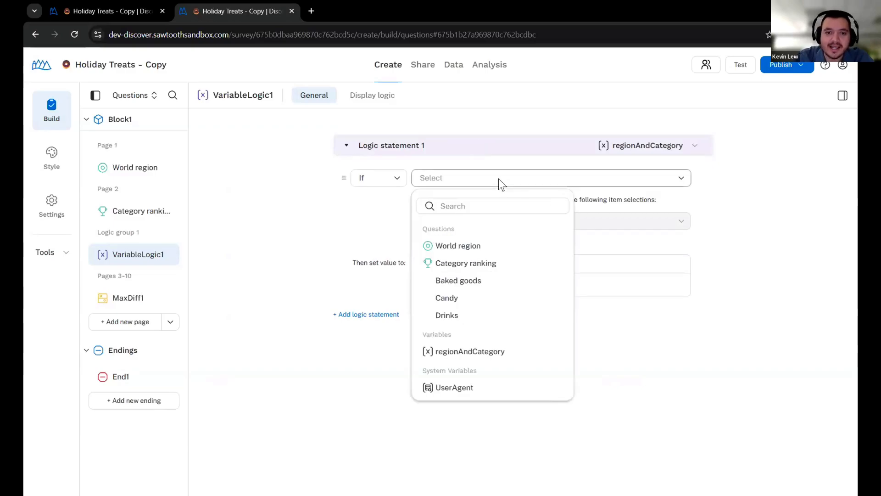
click(478, 245)
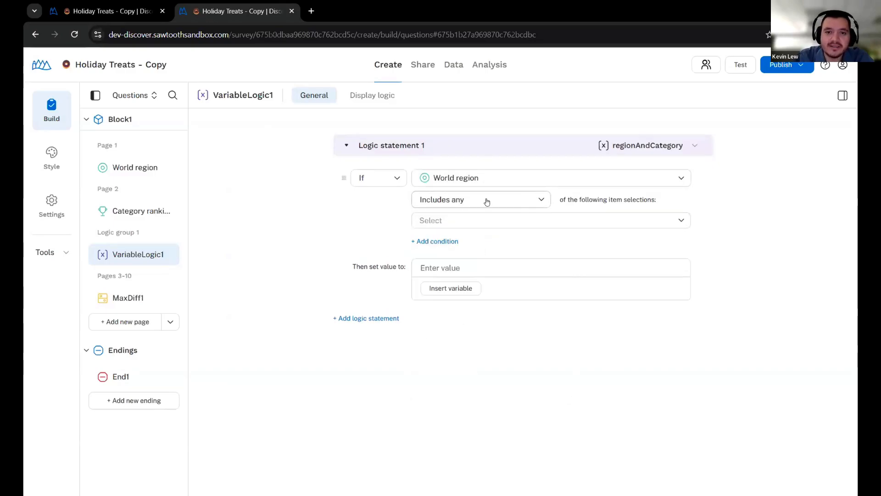
click(483, 225)
click(471, 273)
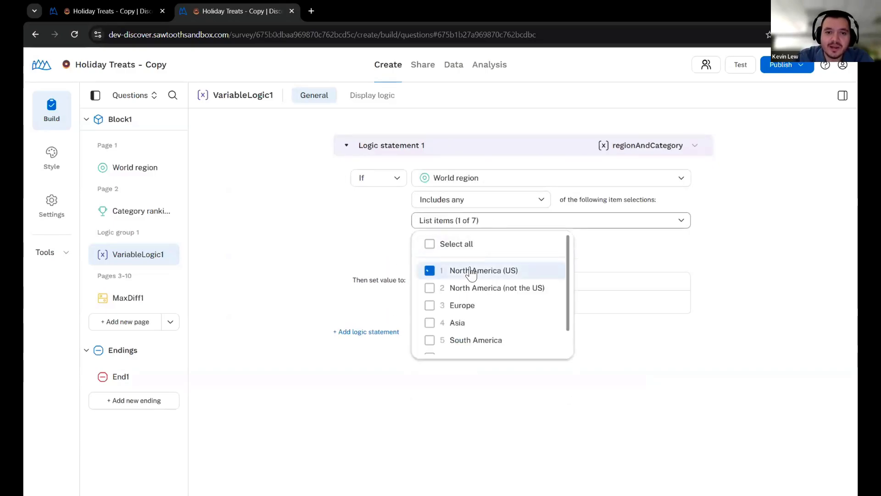
click(463, 368)
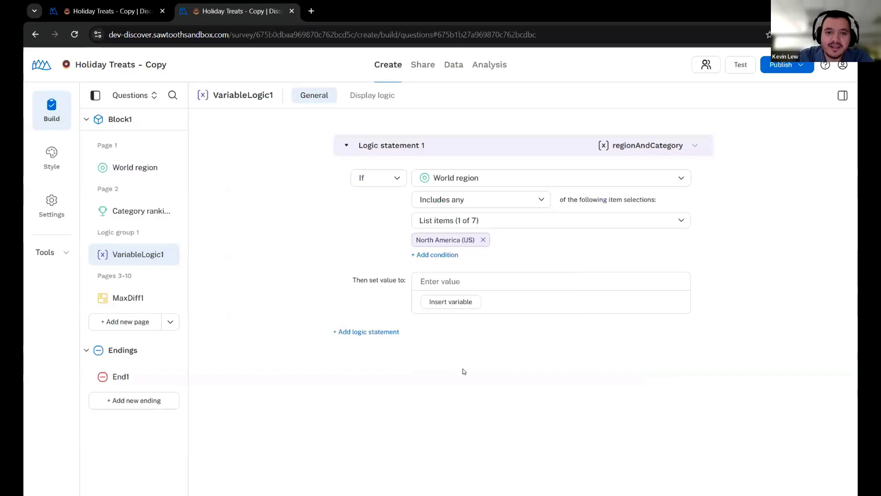
Add an And condition requiring Category ranking: Baked goods to equal 1
click(443, 259)
click(378, 281)
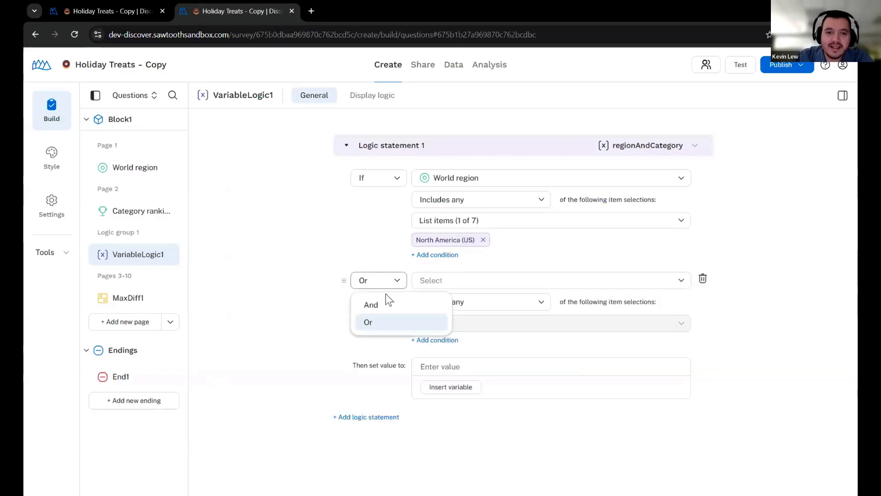
click(382, 304)
click(454, 278)
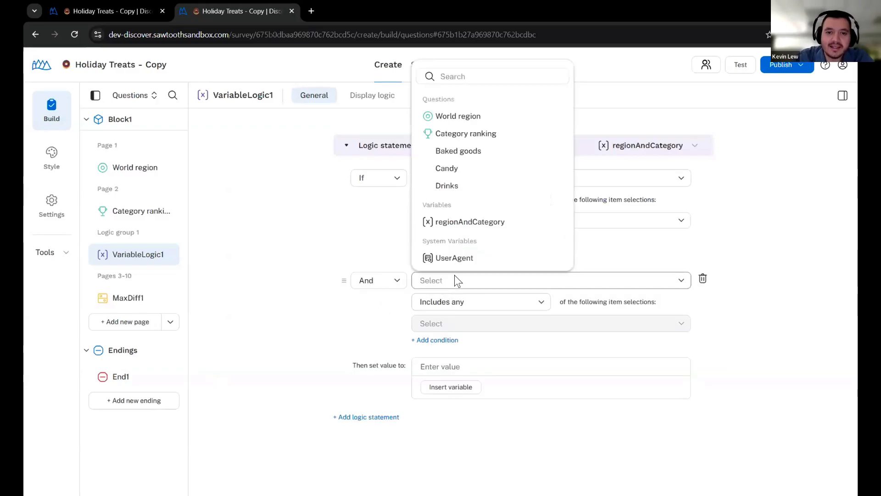
click(461, 152)
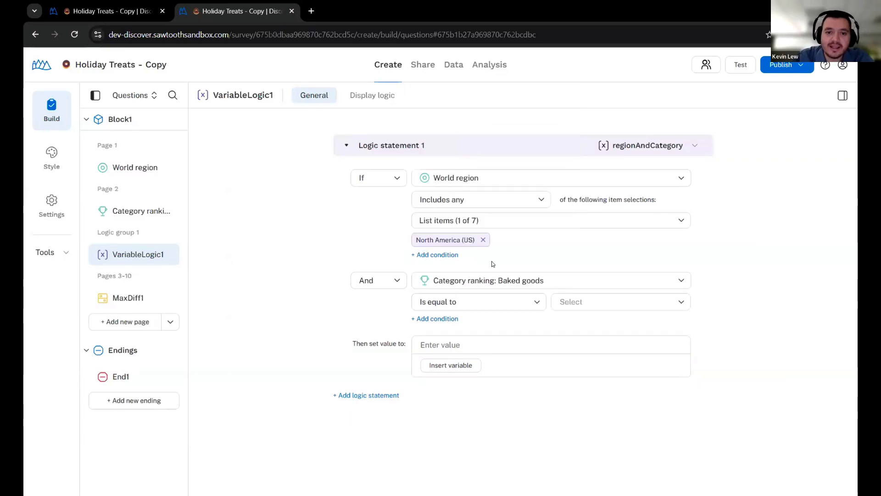
click(589, 303)
click(585, 326)
Set the assigned value to usBakedGoods and add a second logic statement
click(477, 339)
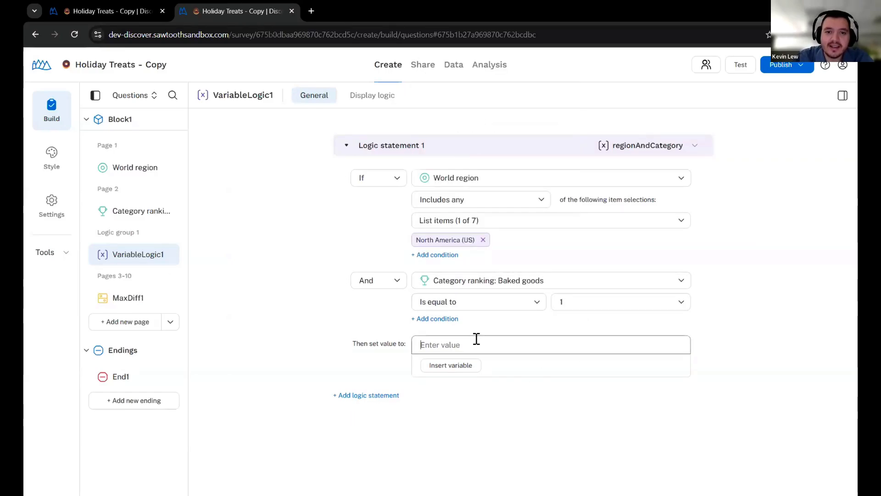
text(u)
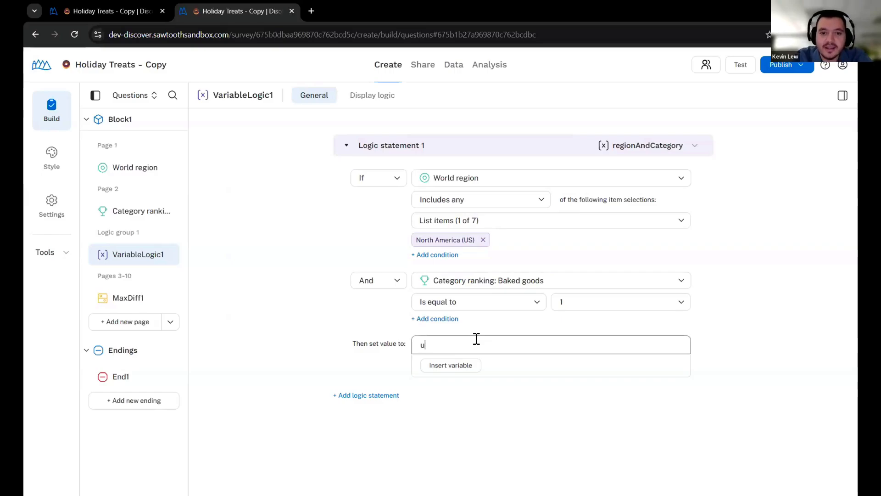
text(sBaked)
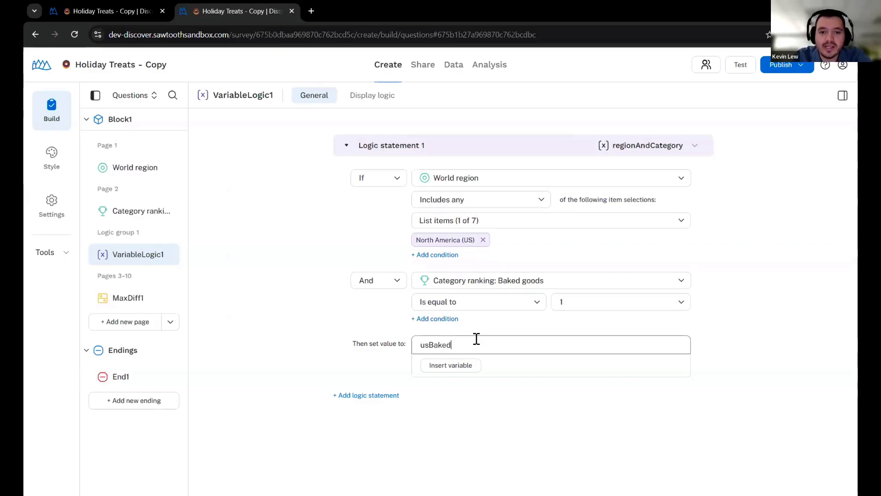
text(Goods)
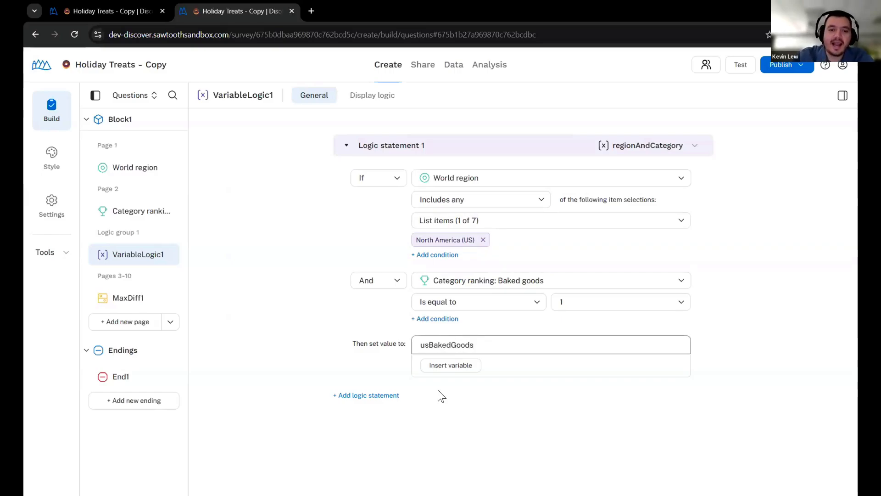
click(370, 395)
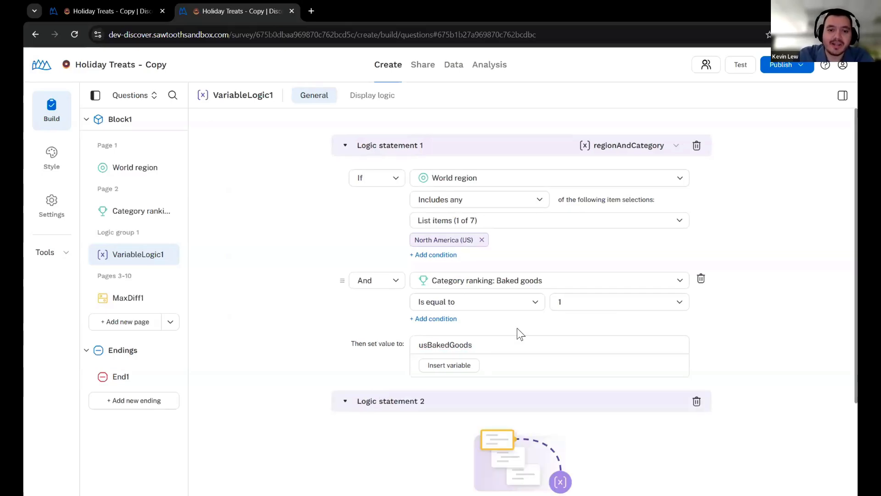
scroll(520, 334, down, 2)
Assign statement 2 to regionAndCategory with condition World region includes Europe
click(488, 445)
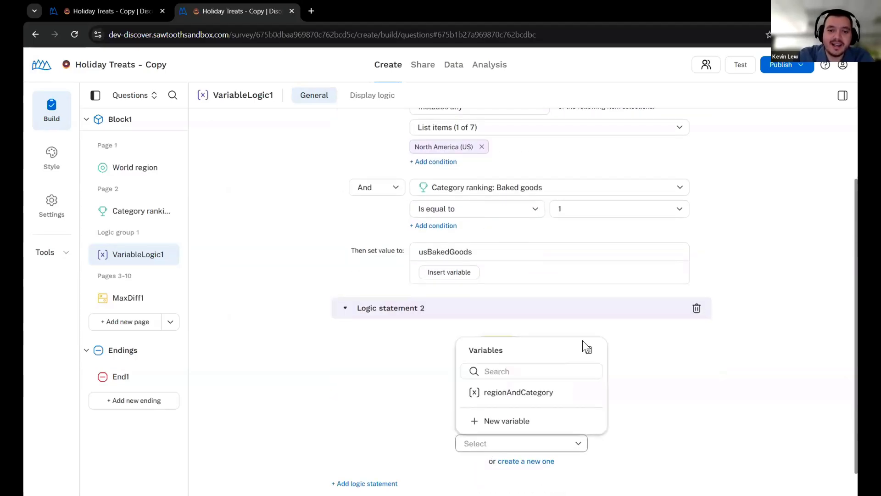
click(513, 391)
click(476, 340)
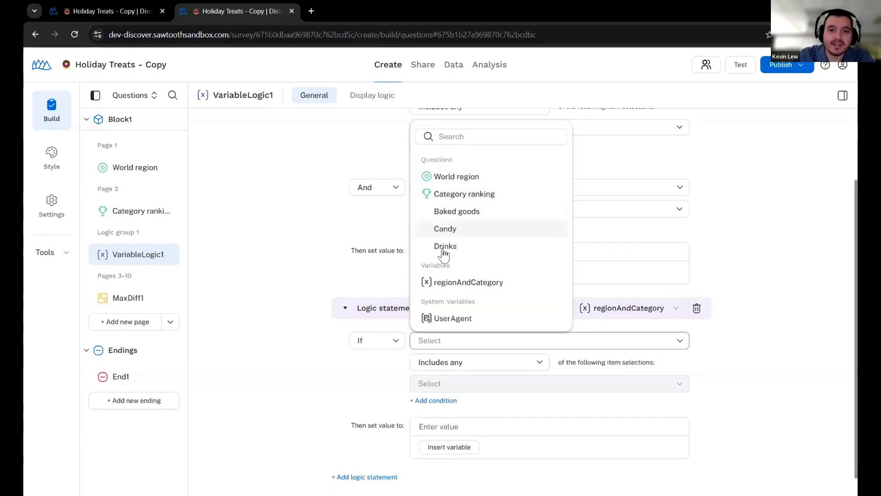
click(454, 176)
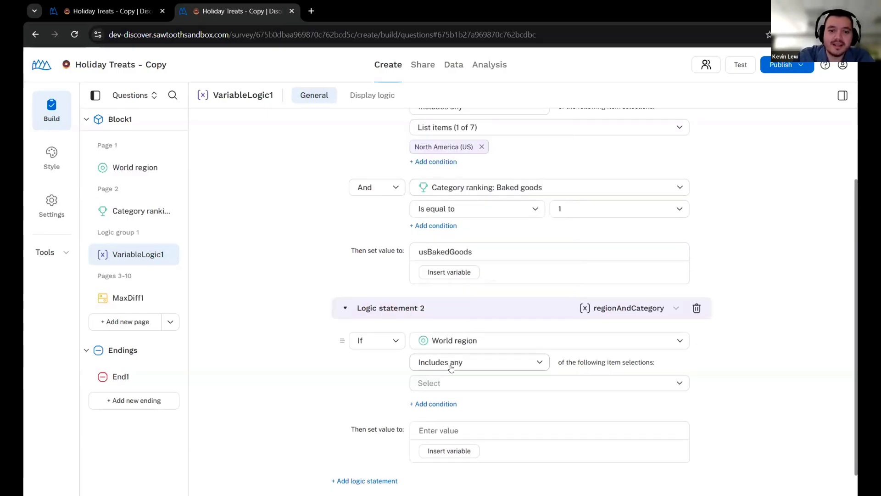
click(449, 384)
click(457, 321)
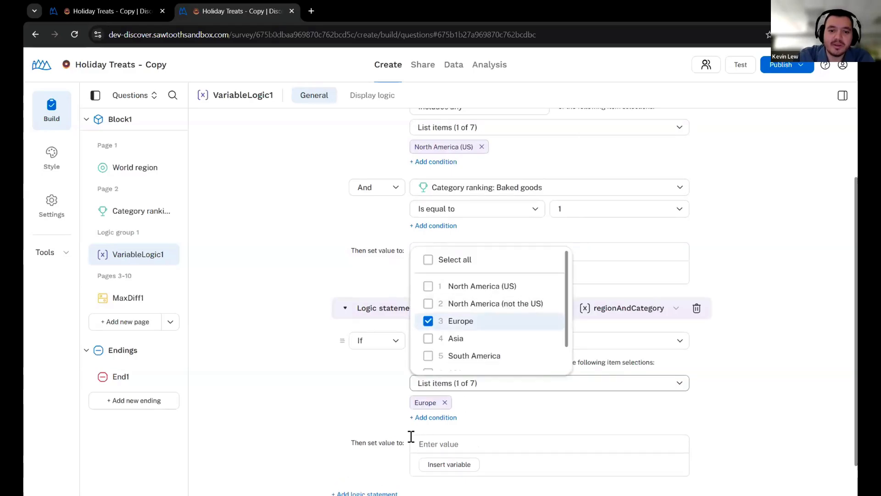
click(386, 415)
Open the MaxDiff1 holiday treats question for editing
scroll(361, 407, down, 1)
scroll(385, 417, up, 3)
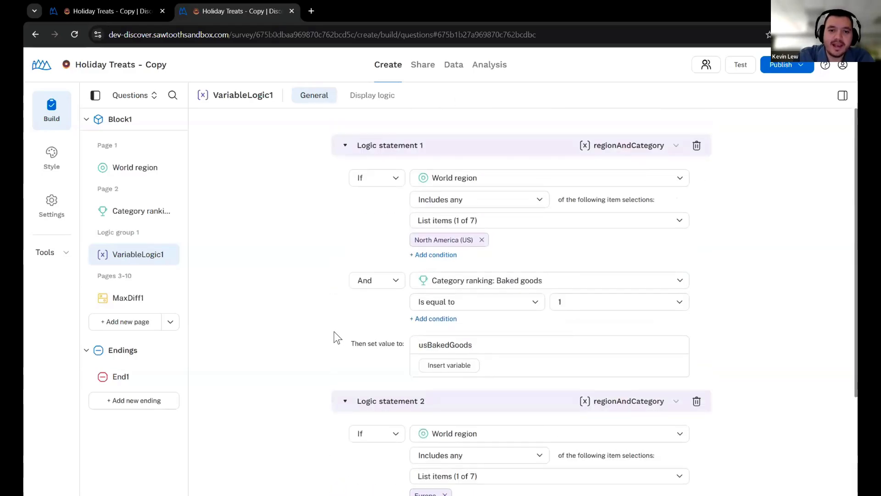
scroll(368, 294, down, 3)
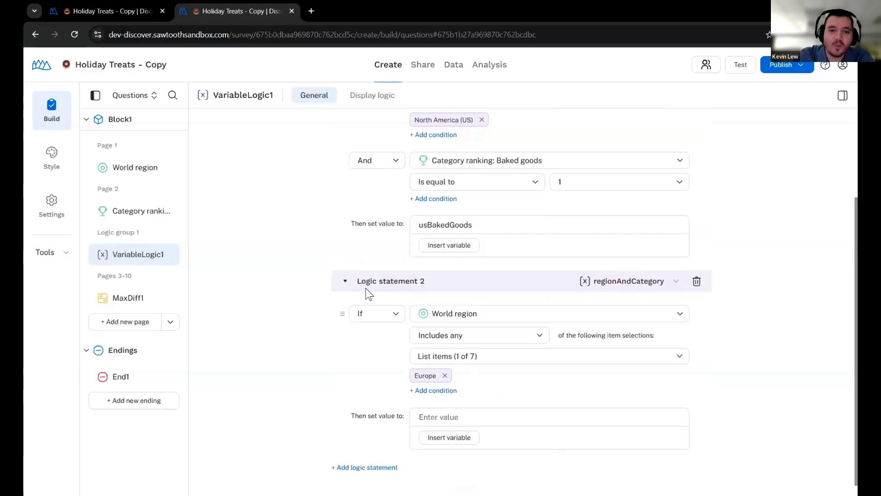
scroll(498, 290, up, 3)
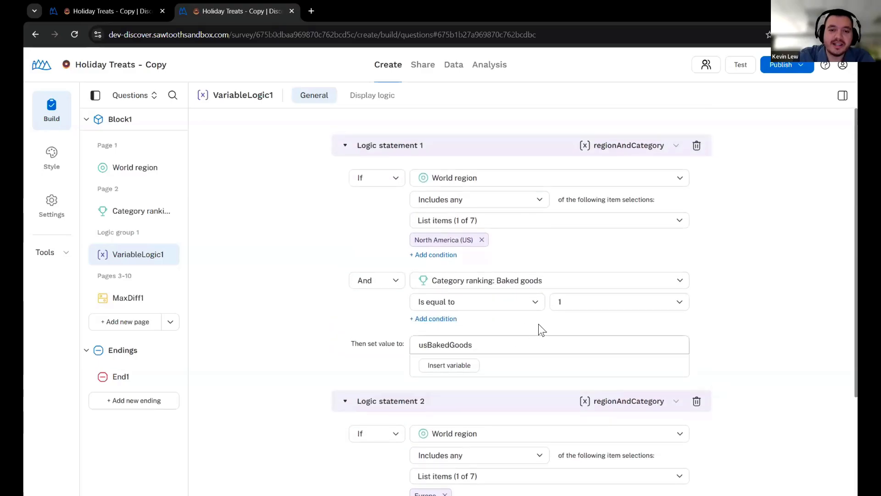
mouse_move(152, 262)
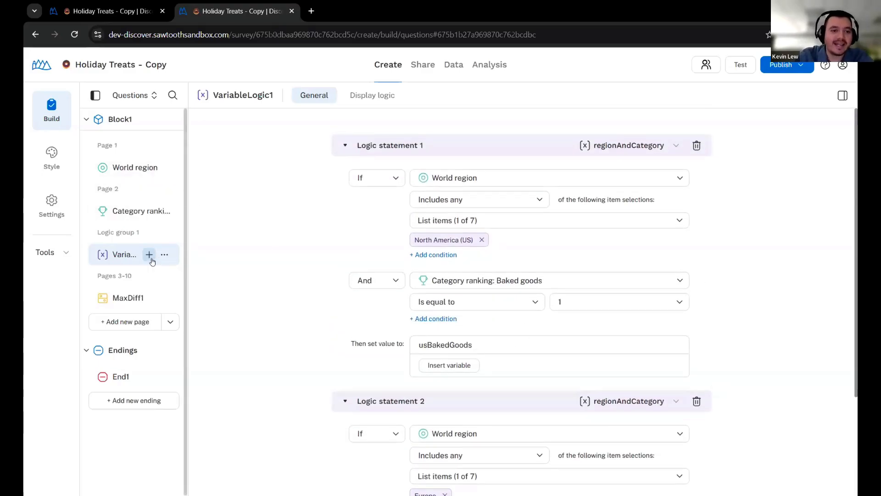
click(133, 302)
Replace MaxDiff1's question text with '{{ regionAndCategory = getValue(...' and reopen VariableLogic1
click(410, 156)
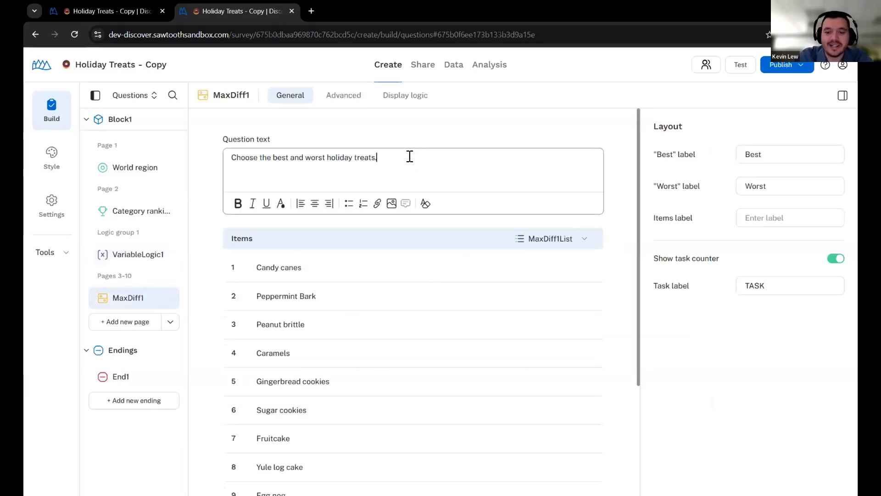
key(ctrl+a)
key(BackSpace)
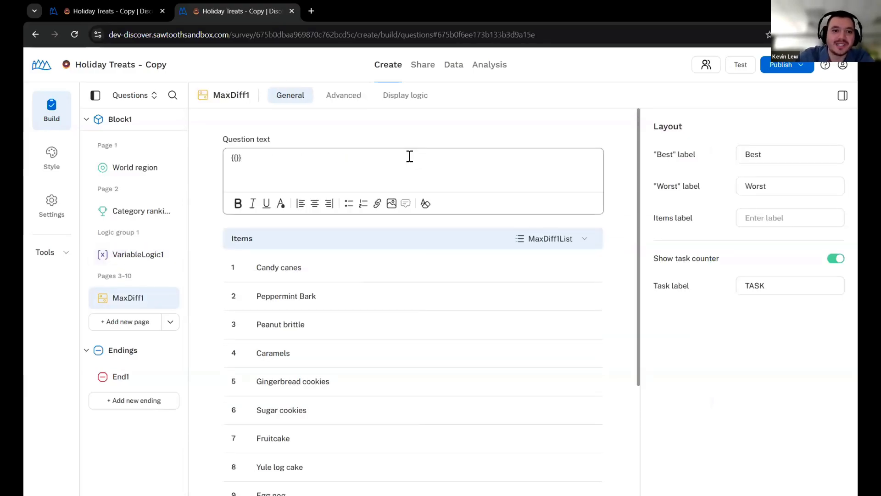
text({{ regiond)
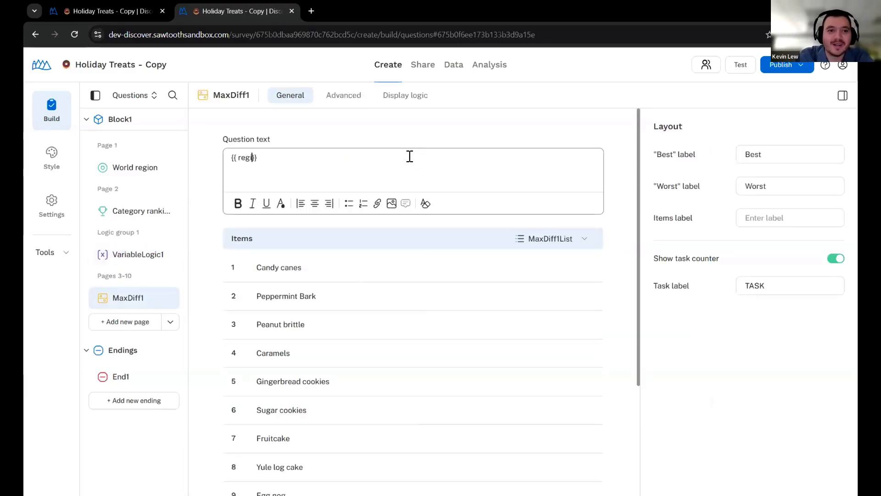
key(BackSpace)
text(AndCategor)
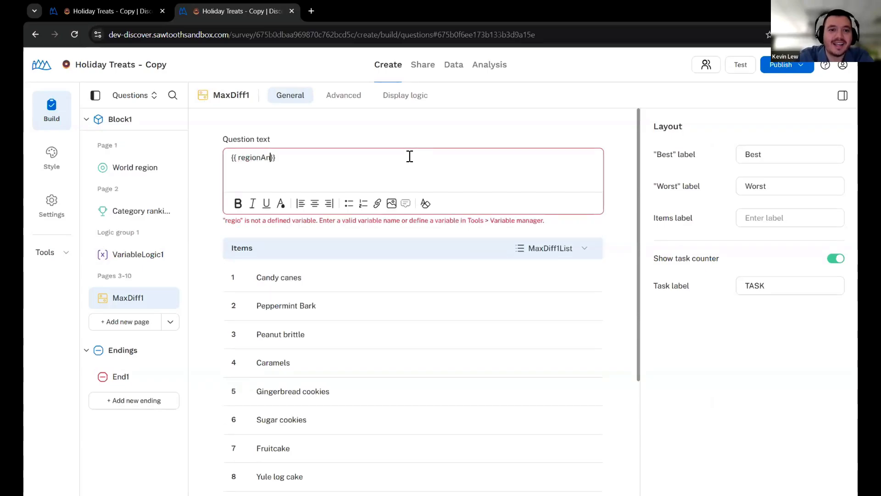
text(y = getValue)
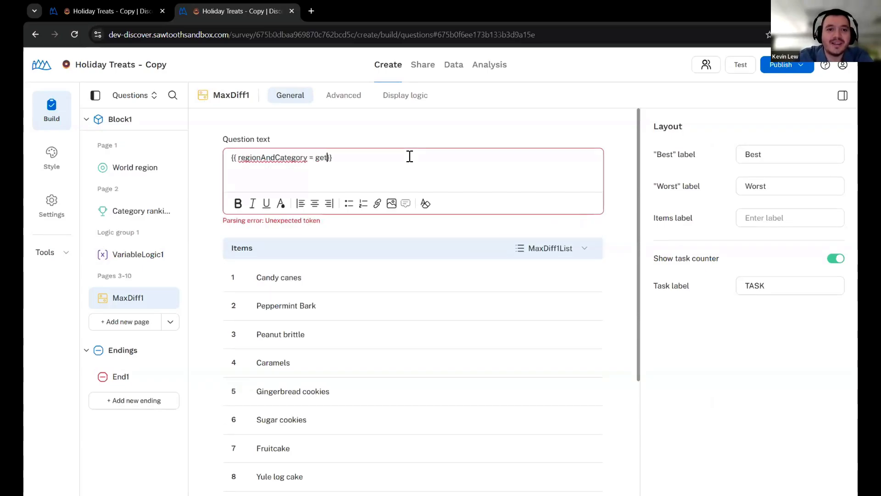
text((...)
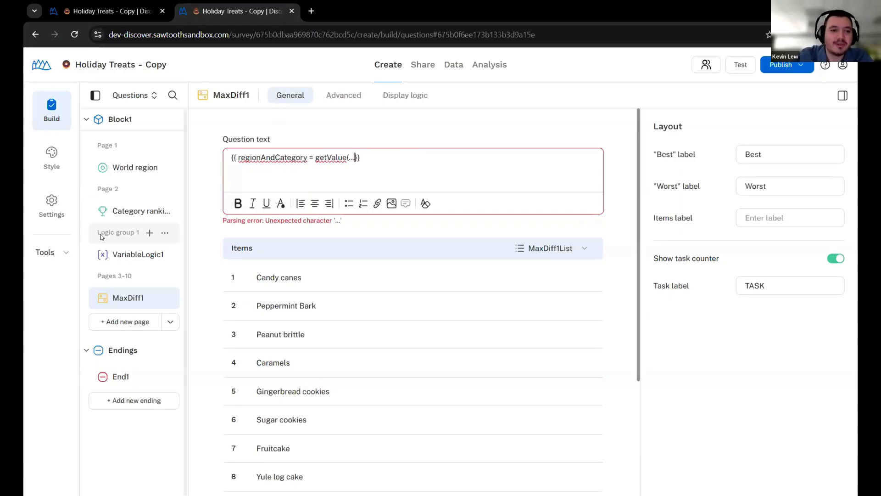
click(124, 254)
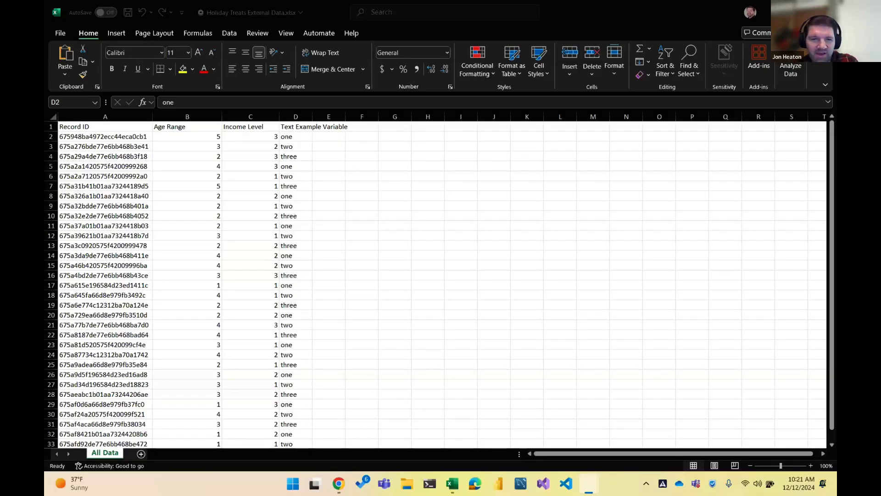
After viewing the external data sheet, bring up the Holiday Treats1 Data > Records page
mouse_move(338, 483)
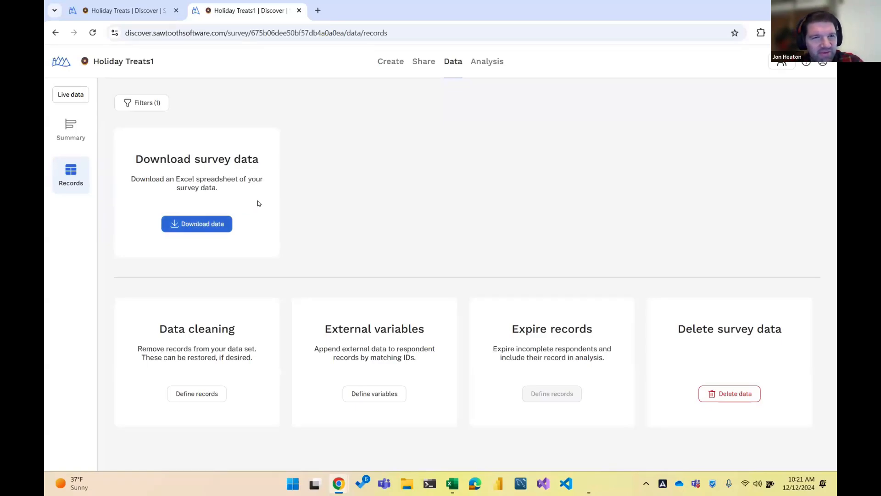
Download the respondent data with file type SPSS (.sav), keeping the default respondent selection
click(200, 223)
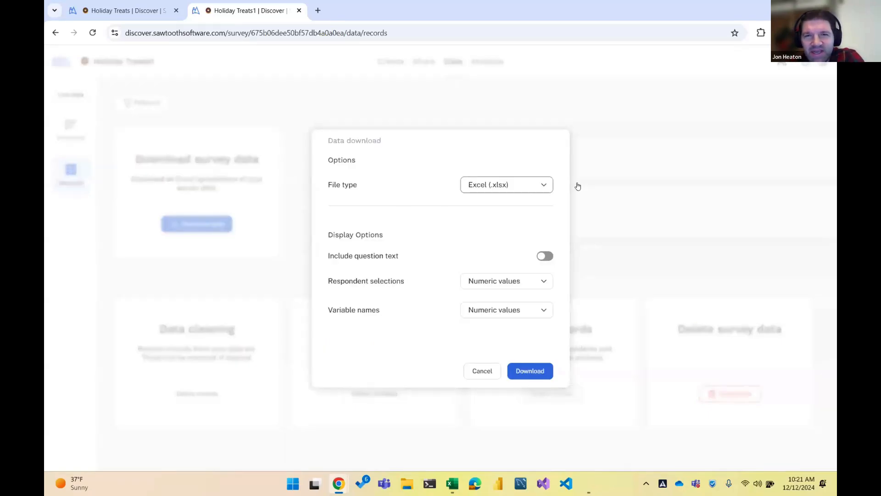
click(541, 180)
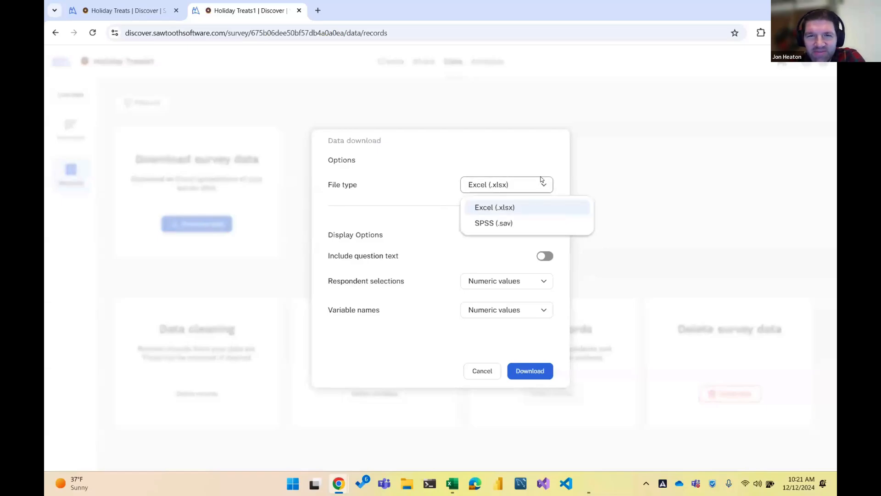
click(508, 223)
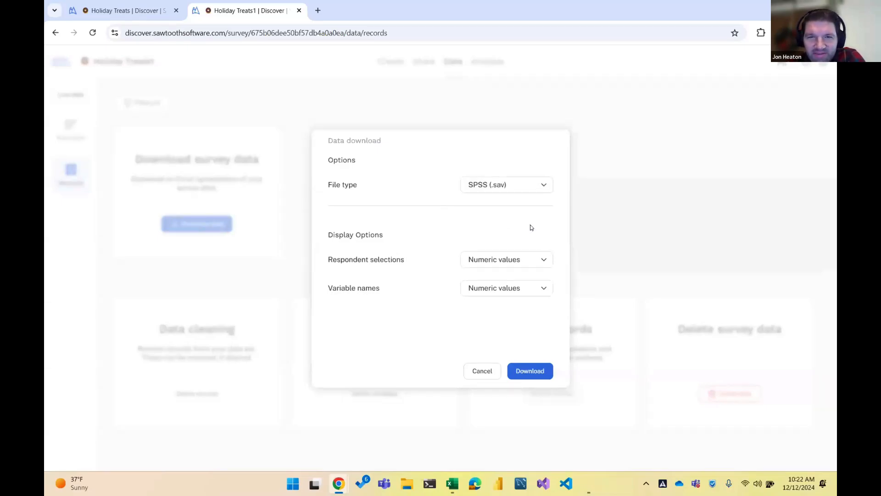
click(544, 262)
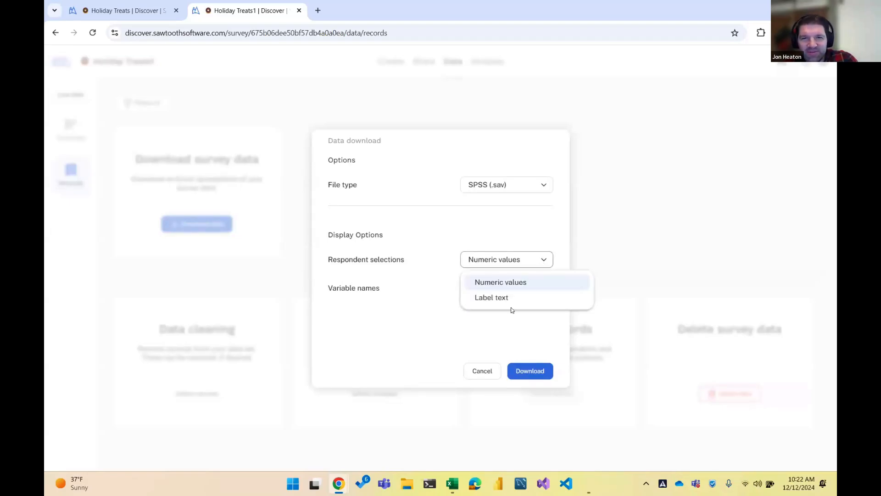
click(449, 306)
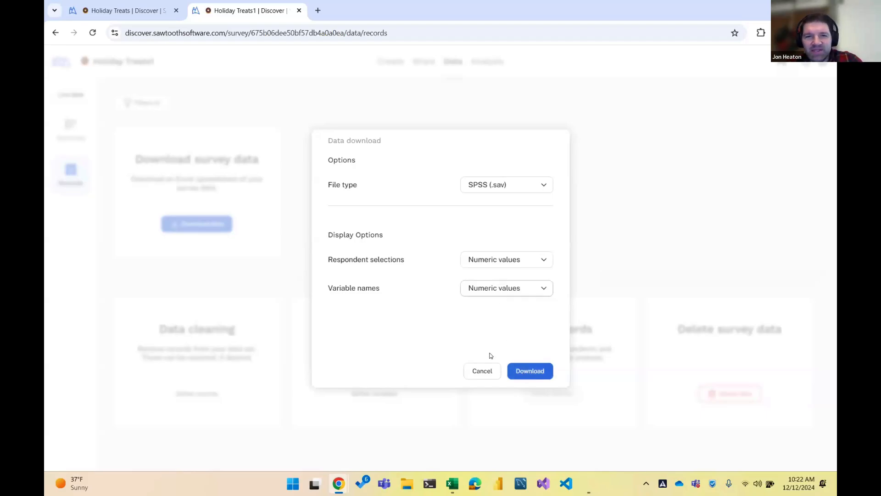
click(527, 370)
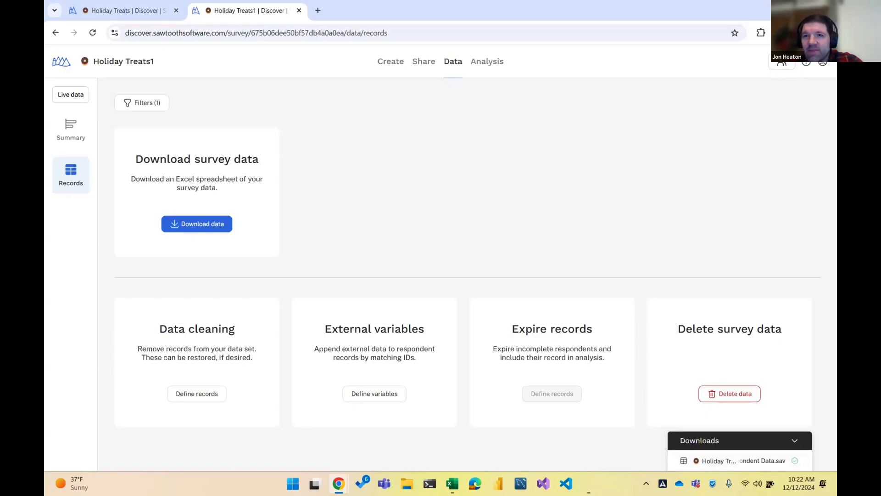
Open the downloaded Holiday Treats1 - Respondent Data.sav in PSPPIRE
click(781, 33)
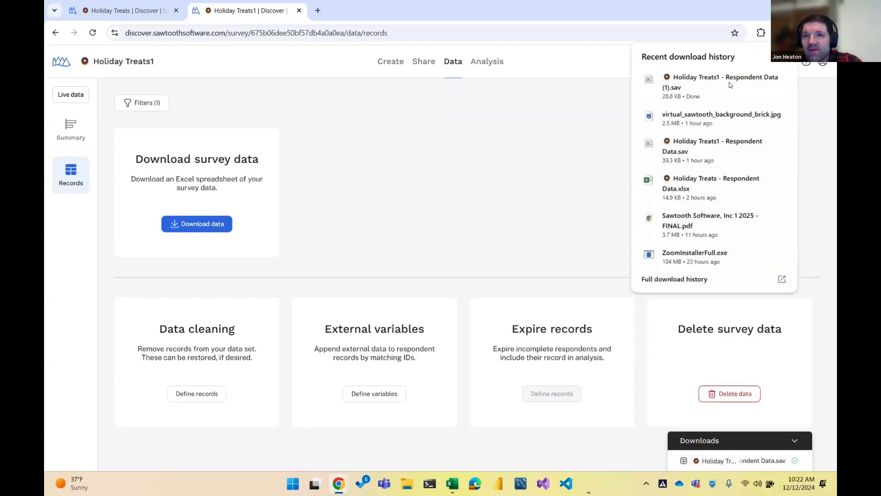
click(656, 104)
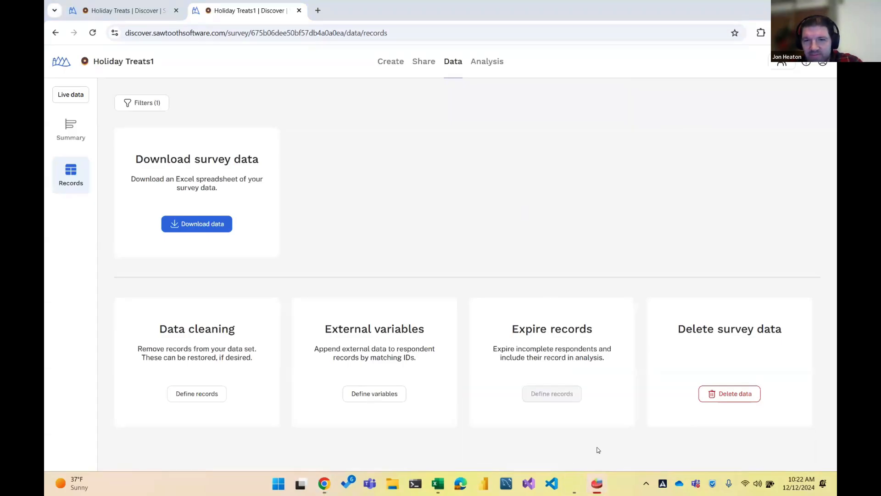
mouse_move(597, 484)
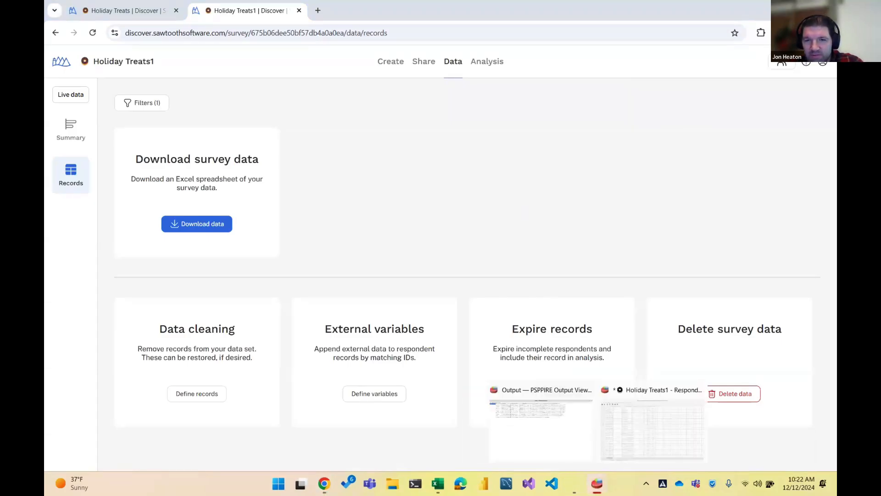
click(639, 428)
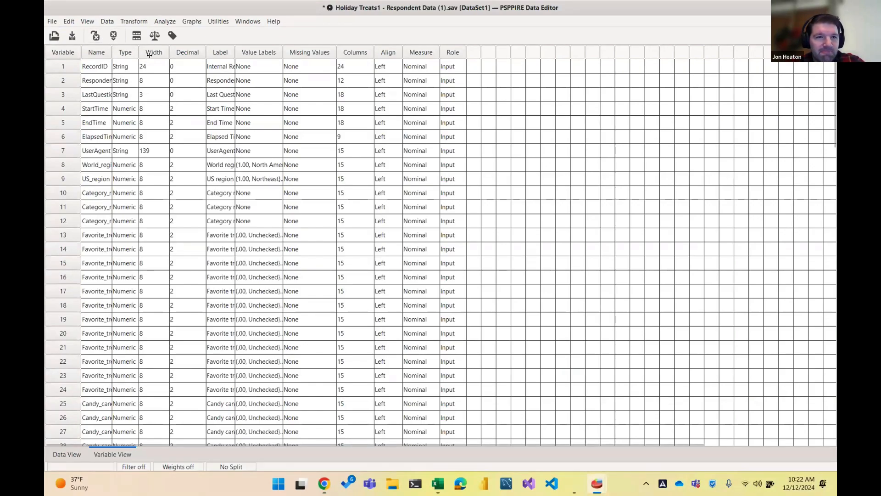
Widen the Name column in Variable View, then browse the respondent cases in Data View
drag(150, 55, 152, 53)
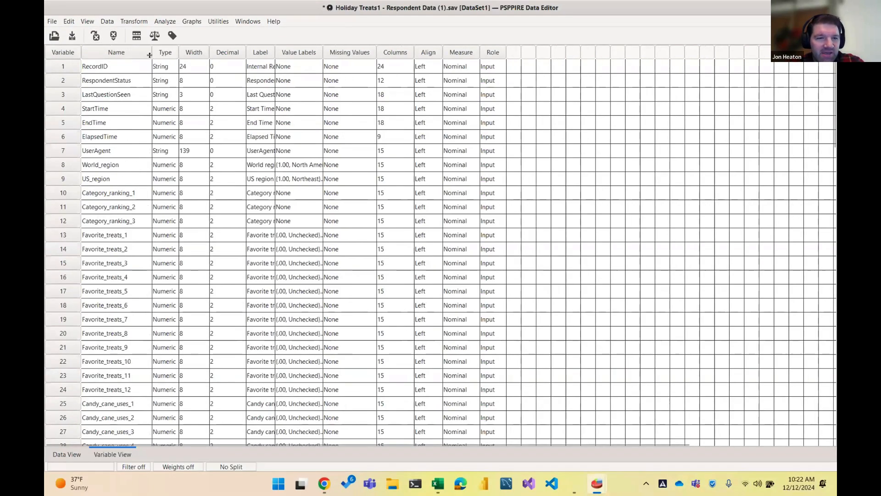
click(66, 454)
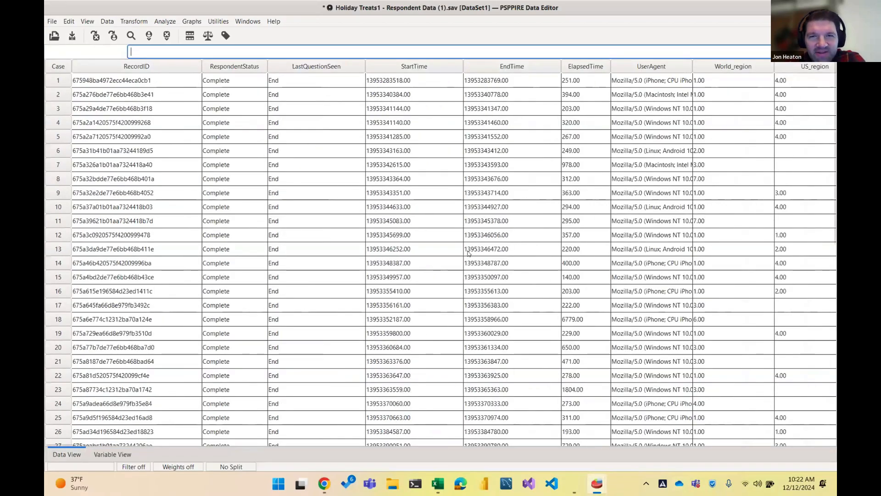
scroll(469, 253, right, 5)
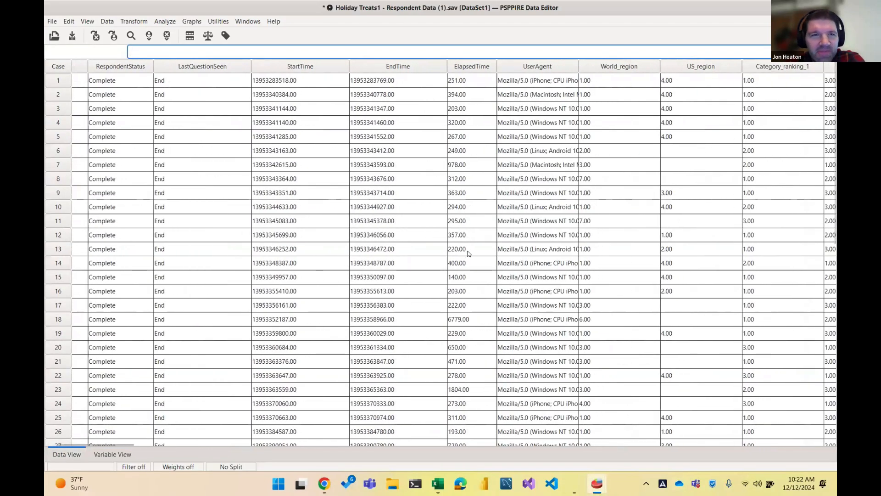
scroll(468, 253, left, 3)
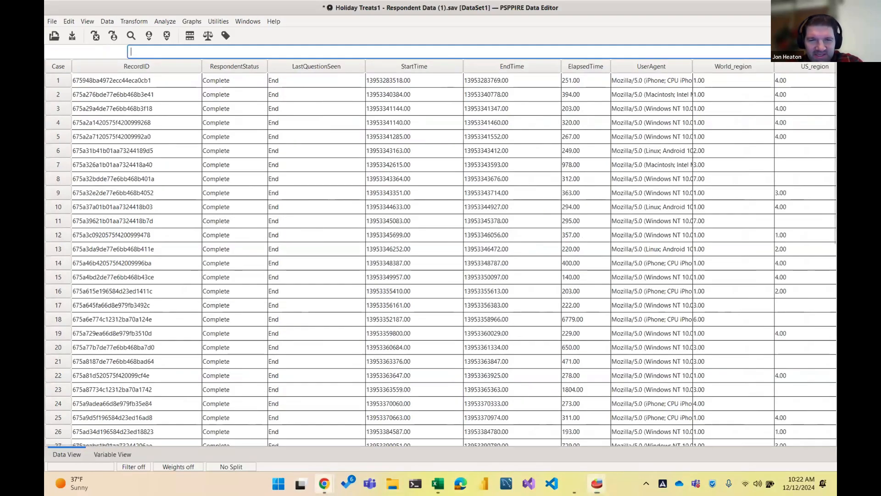
click(324, 484)
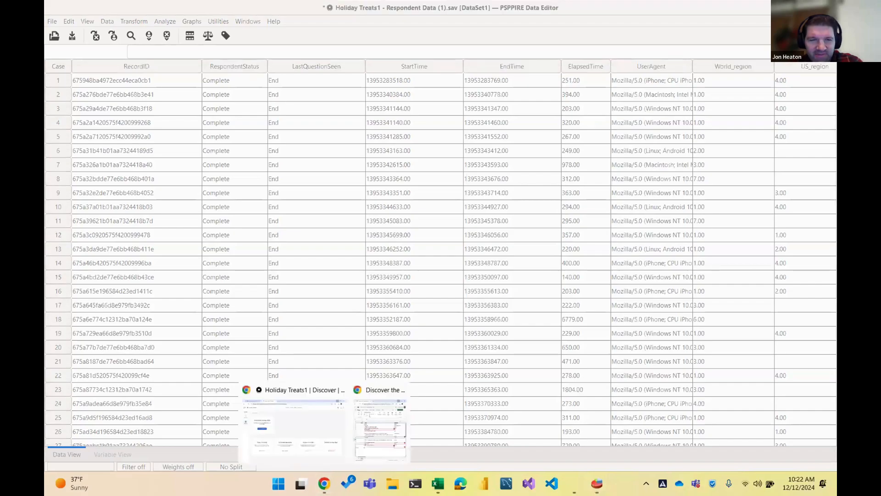
From the Holiday Treats1 Data page, start an external variable import matched by Record IDs
click(300, 414)
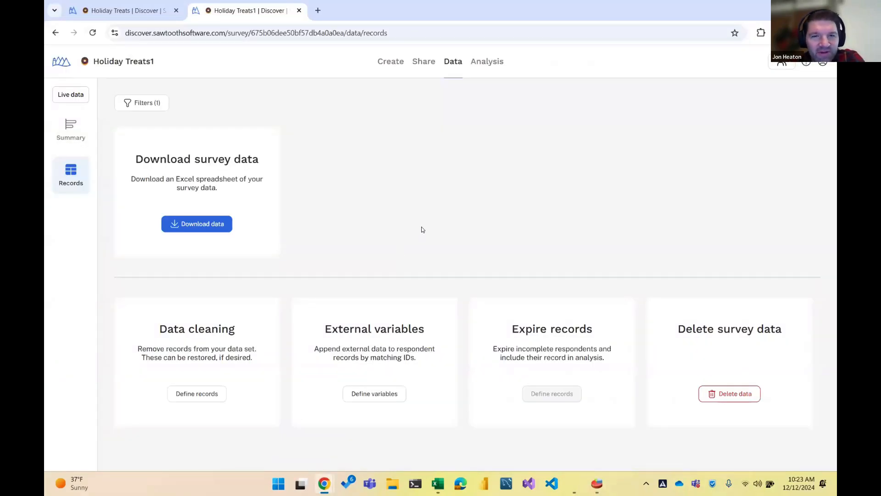
click(375, 395)
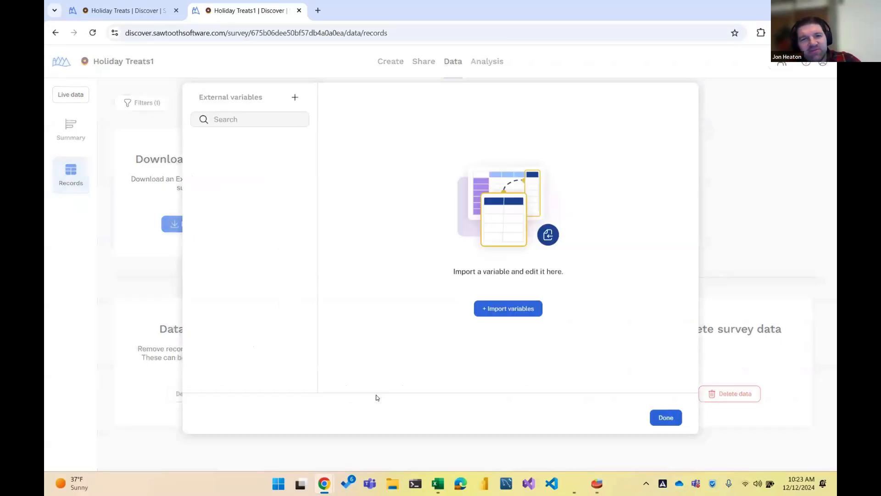
click(527, 315)
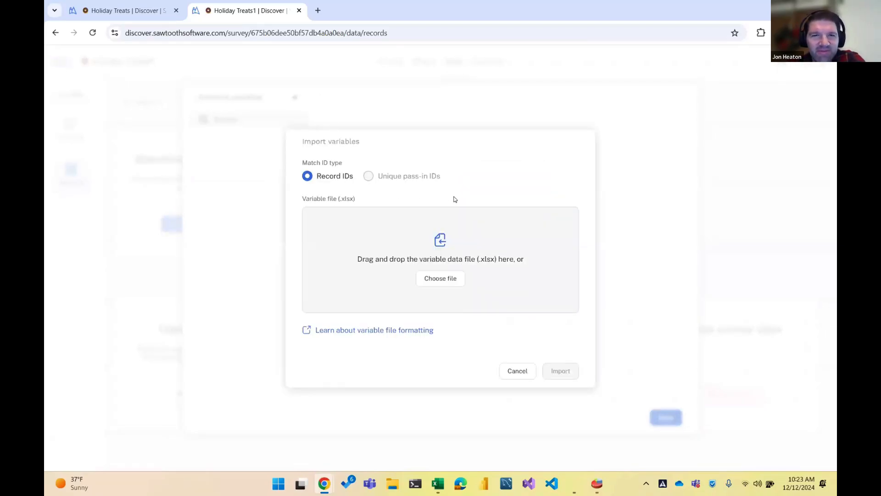
mouse_move(402, 180)
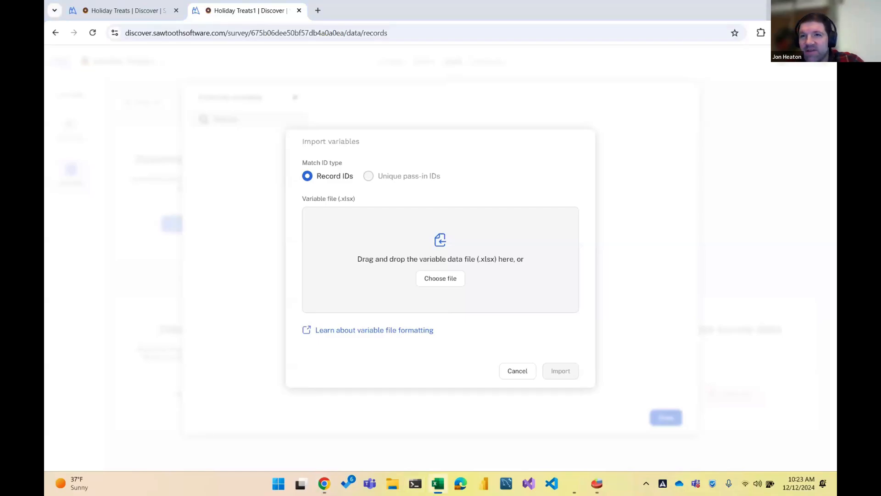
key(alt+Tab)
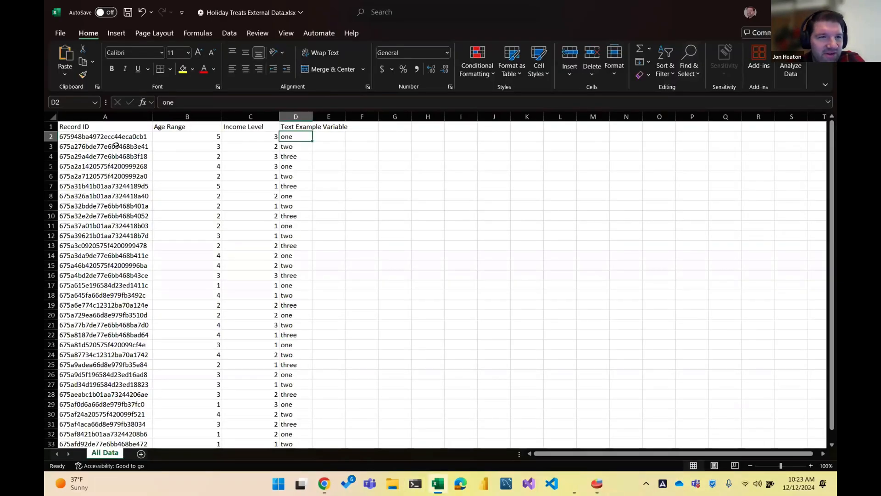
Look over the Holiday Treats External Data rows in Excel and dismiss the browser jump list
scroll(117, 145, down, 5)
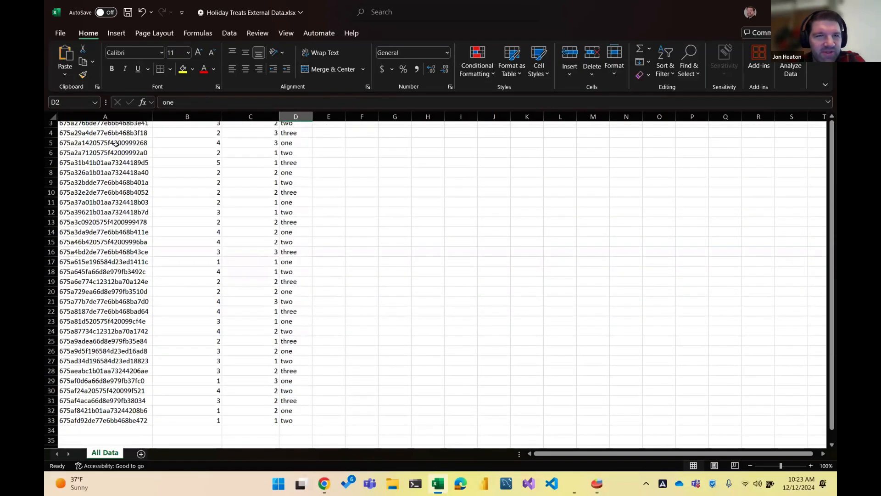
scroll(117, 145, up, 5)
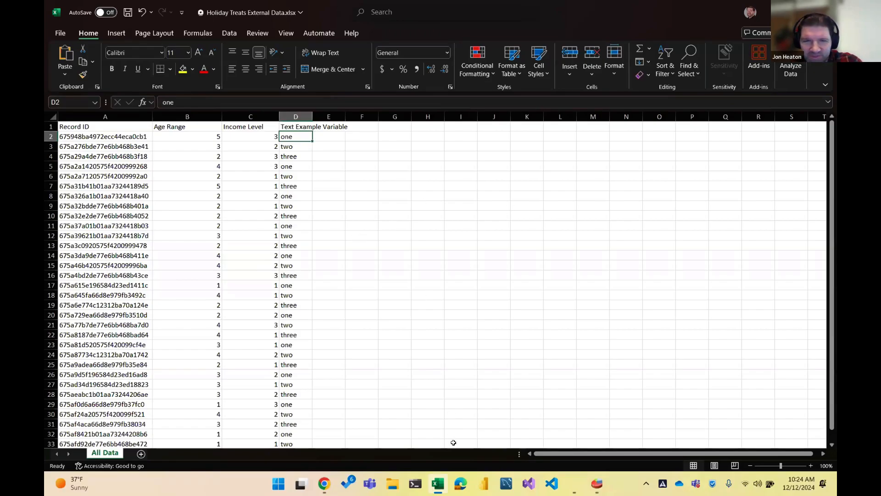
click(324, 484)
right_click(324, 483)
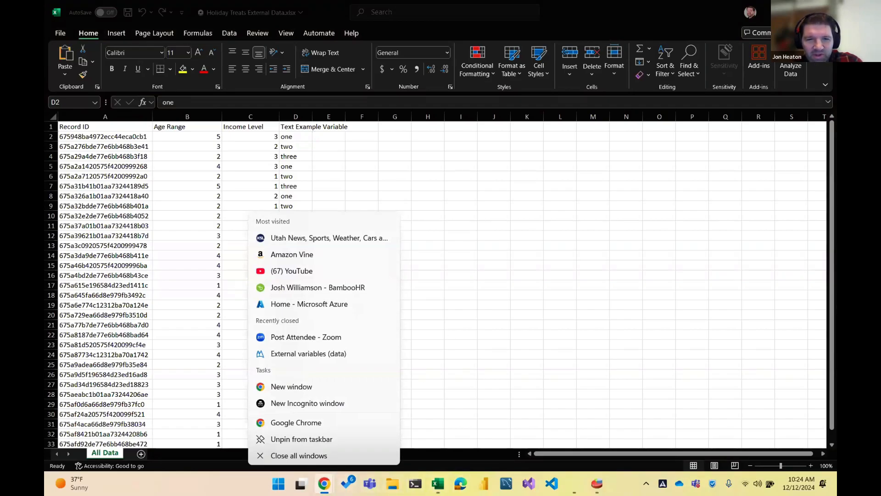
click(463, 290)
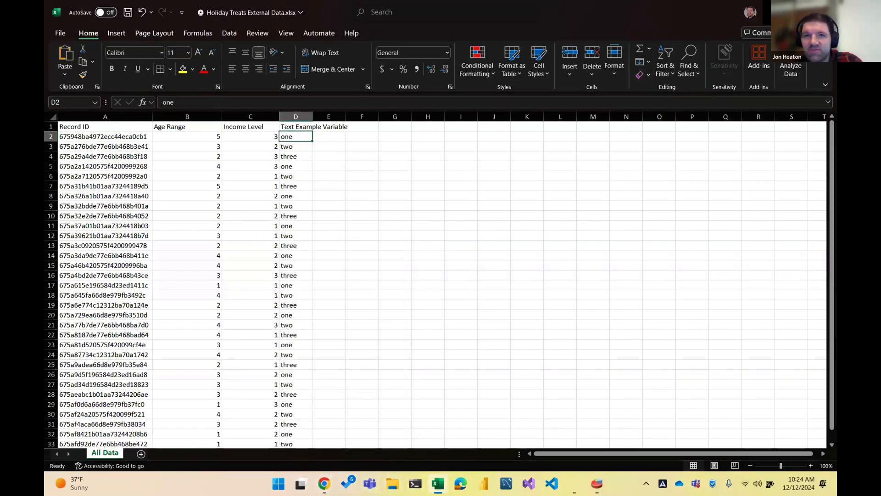
Cycle through the open windows and minimize the webinar agenda window
key(alt+Tab)
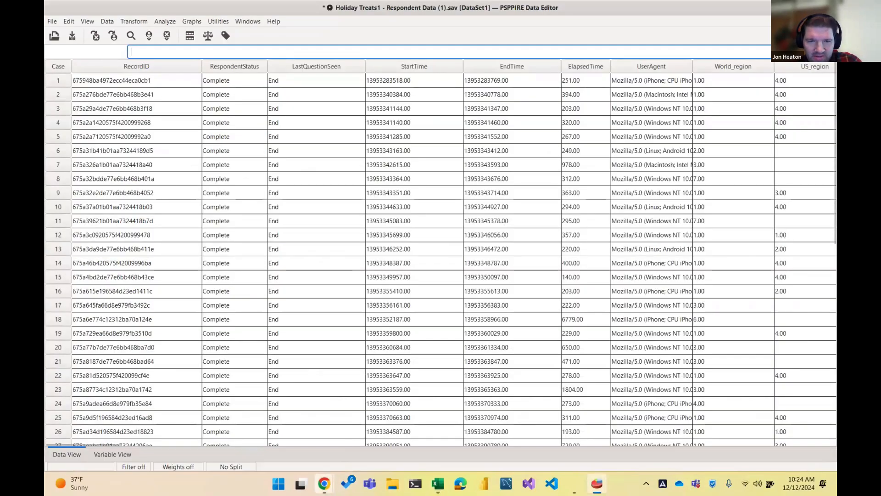
mouse_move(324, 483)
click(384, 422)
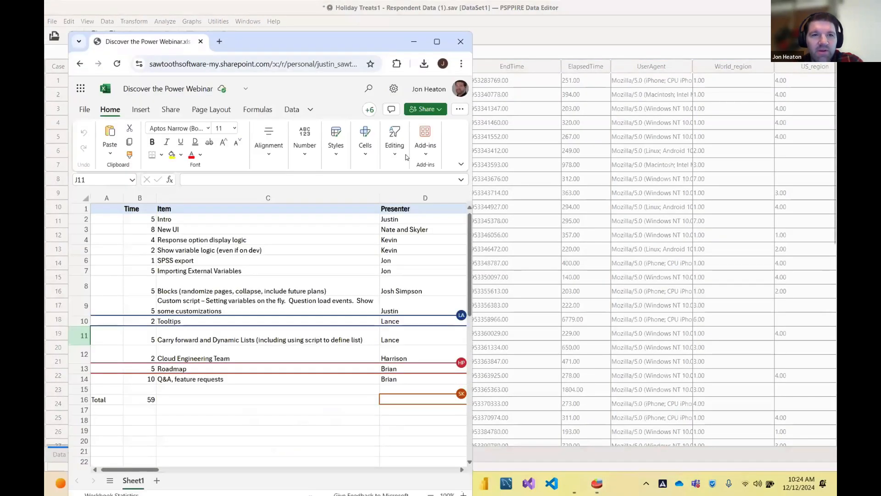
click(414, 41)
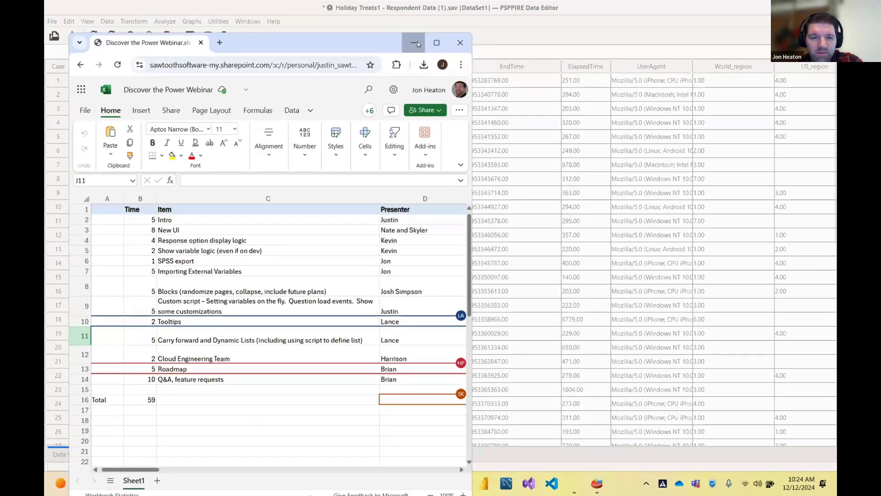
click(300, 483)
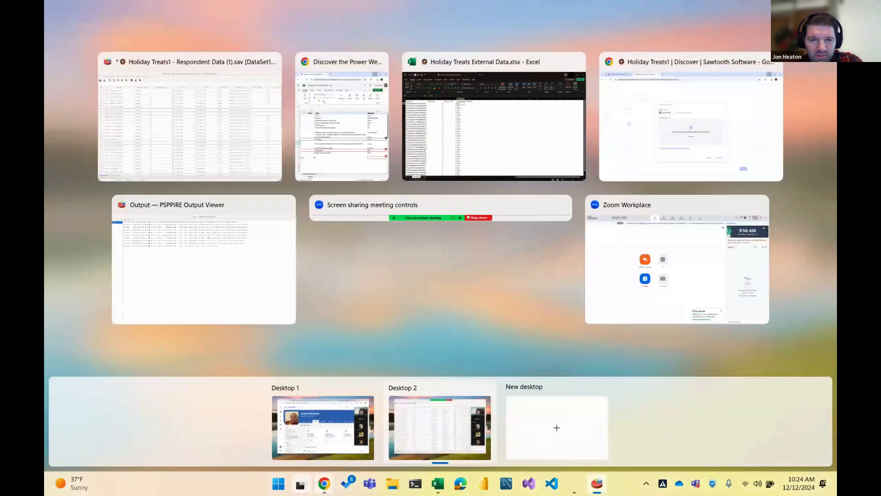
click(300, 483)
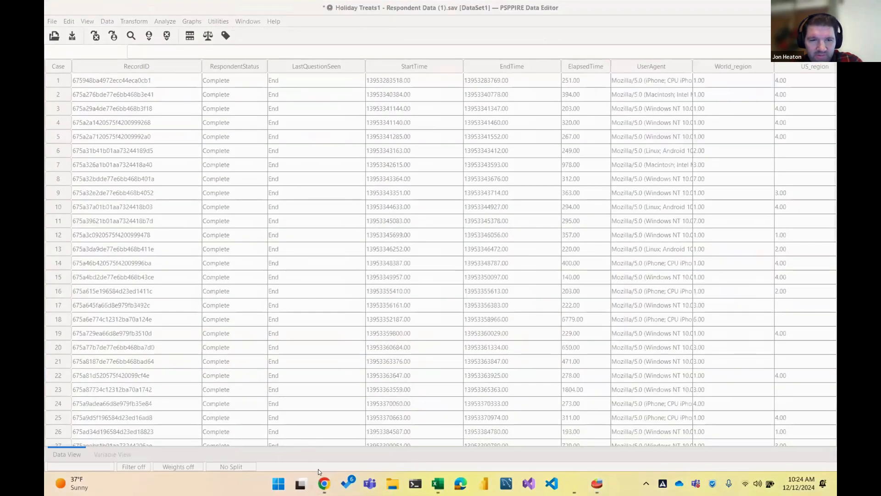
Attach Holiday Treats External Data.xlsx from Downloads as the variable file
mouse_move(324, 483)
click(303, 399)
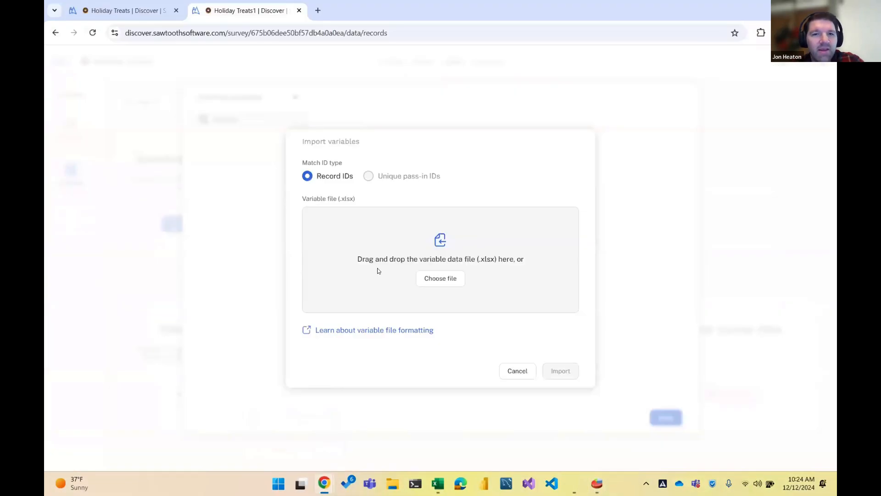
click(444, 279)
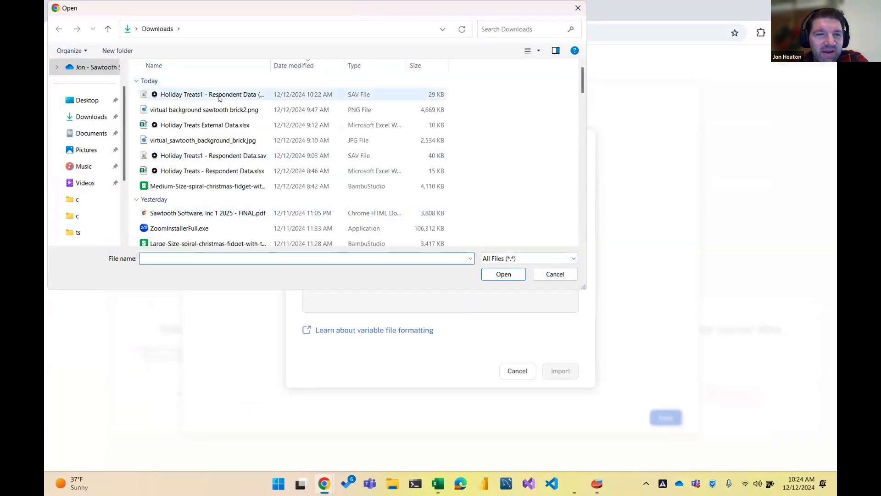
double_click(212, 125)
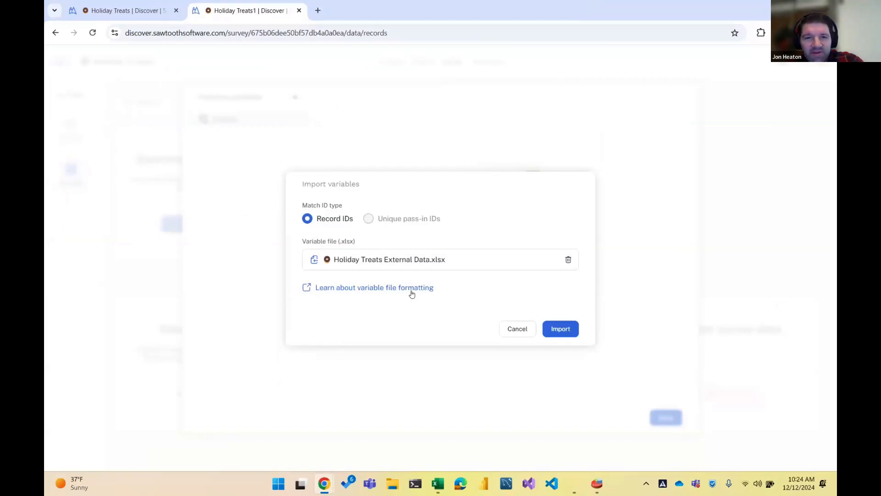
Read the External variables help page on file formatting, then go back to the survey tab
click(392, 288)
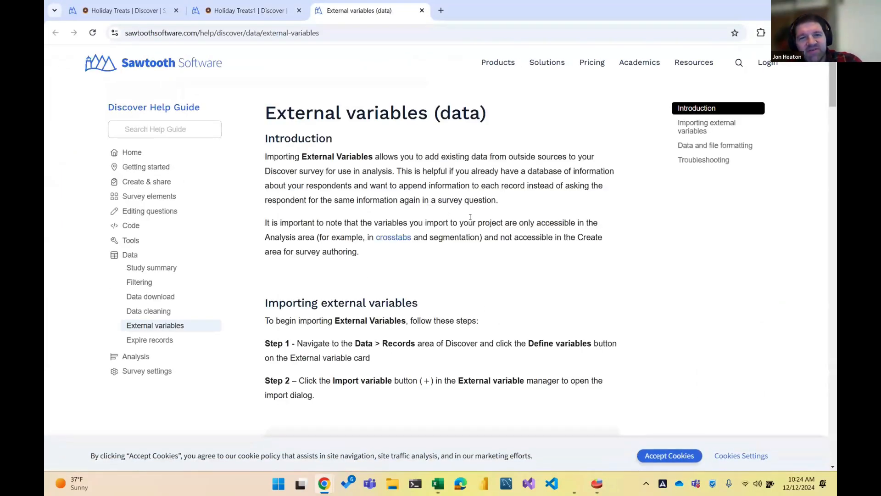
scroll(470, 217, down, 1)
scroll(470, 218, down, 4)
scroll(470, 225, down, 2)
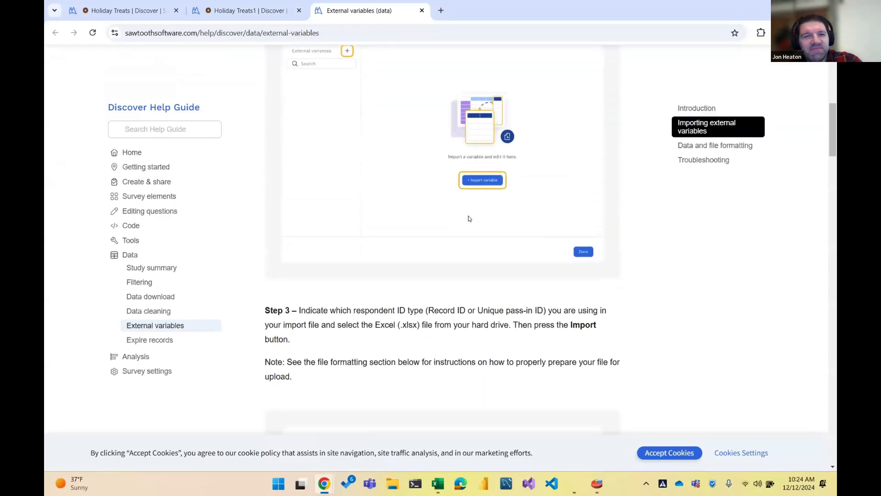
scroll(468, 213, up, 6)
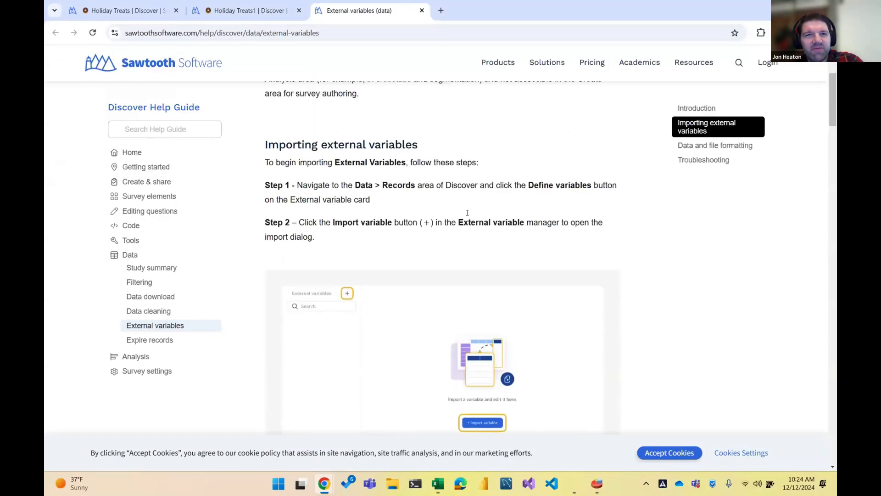
right_click(237, 12)
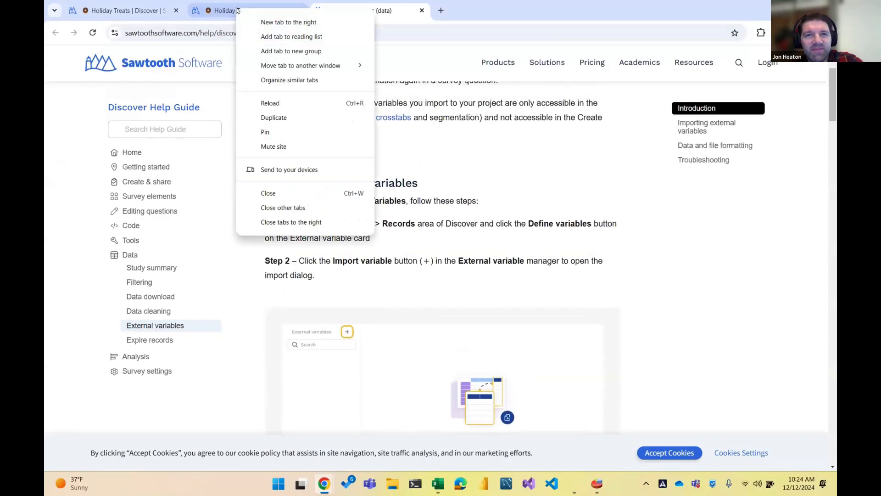
click(476, 166)
right_click(243, 16)
click(243, 16)
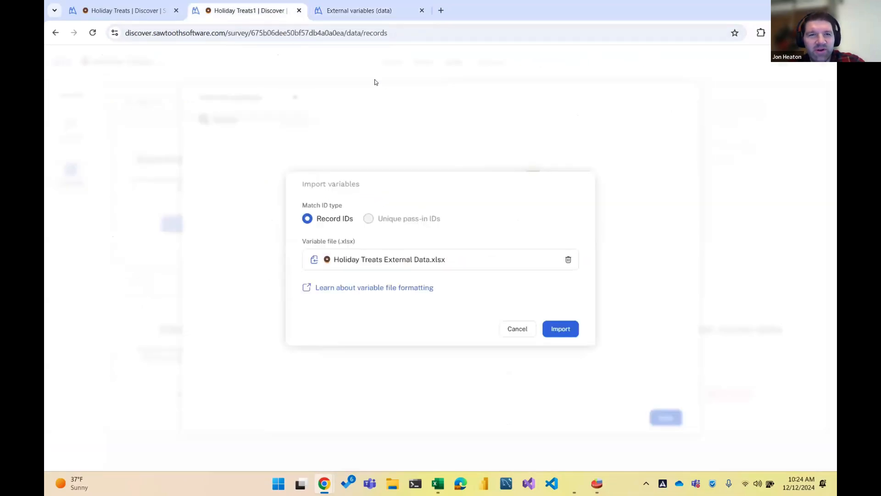
Import the variables and label Age Range values 0-18, 19-25, 26-45, 46-64 and 65+
click(563, 330)
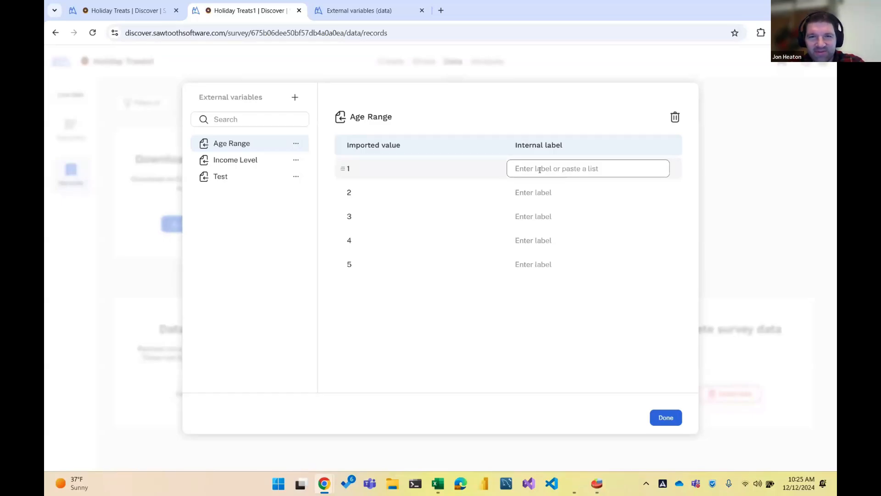
text(0-)
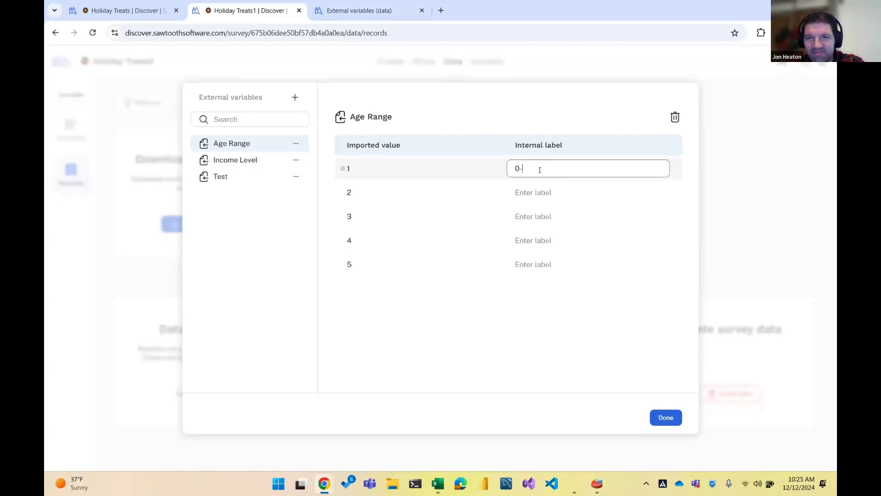
text(18)
key(Return)
text(19-25)
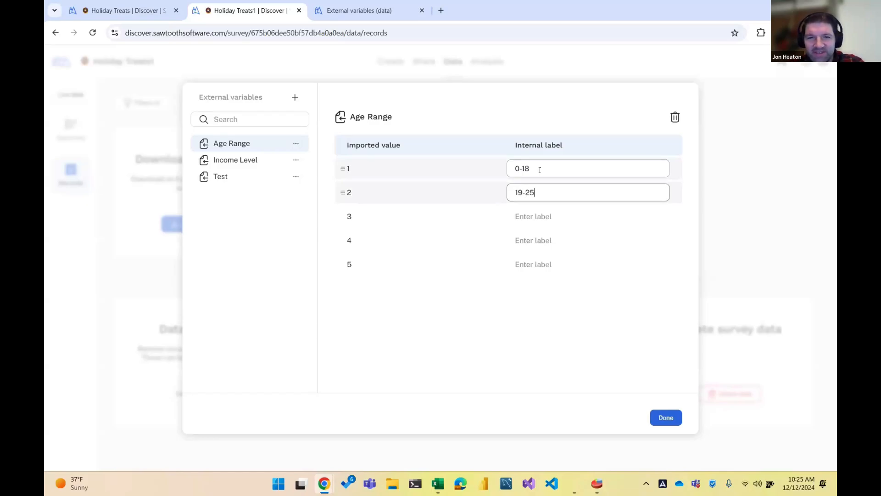
key(Return)
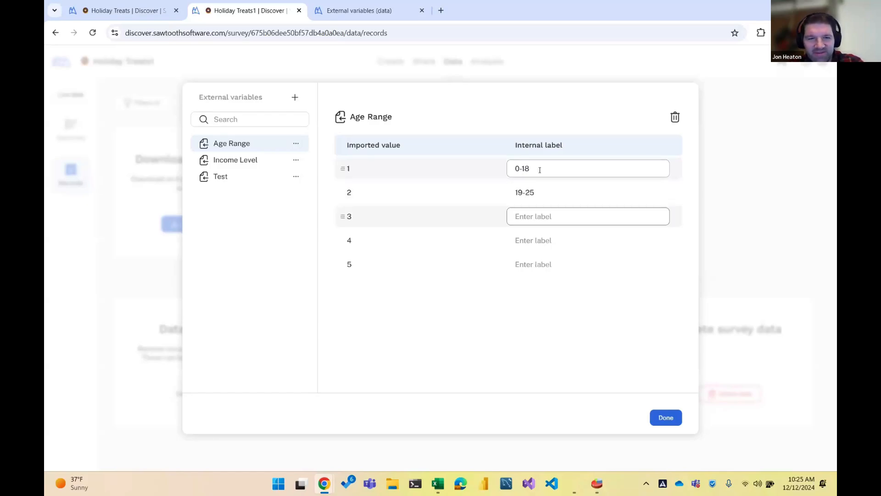
text(26-3)
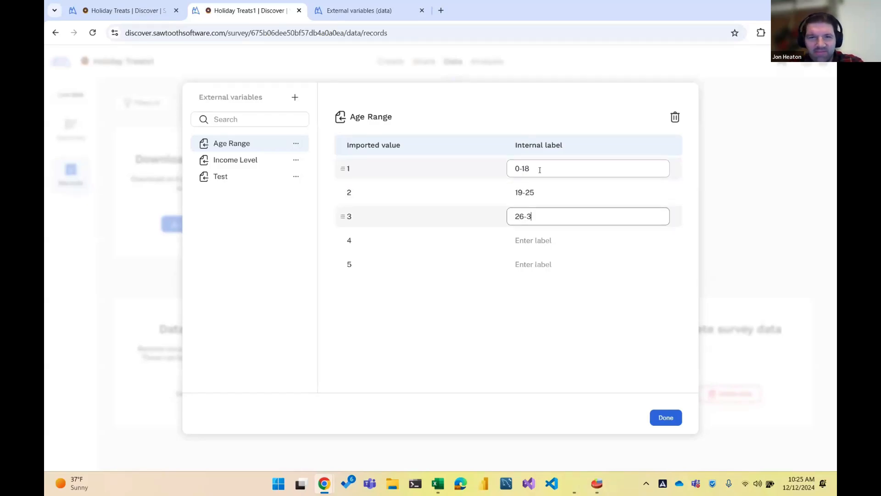
key(BackSpace)
text(45)
key(Return)
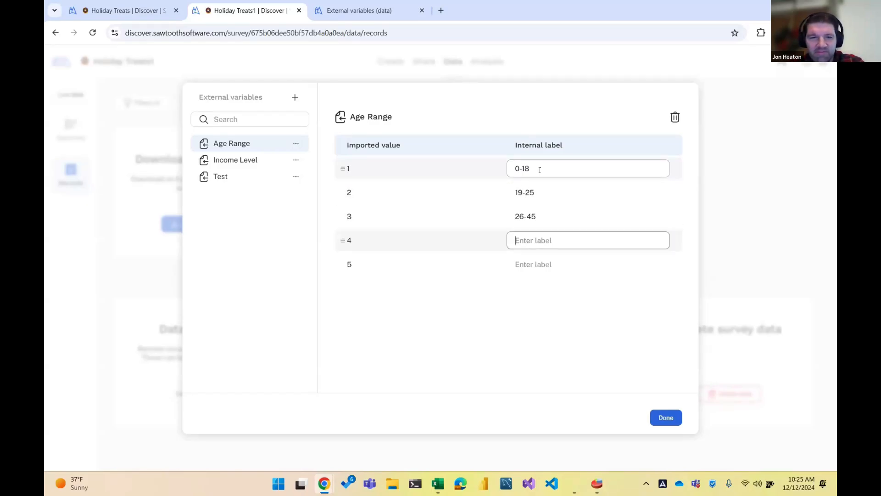
text(46-)
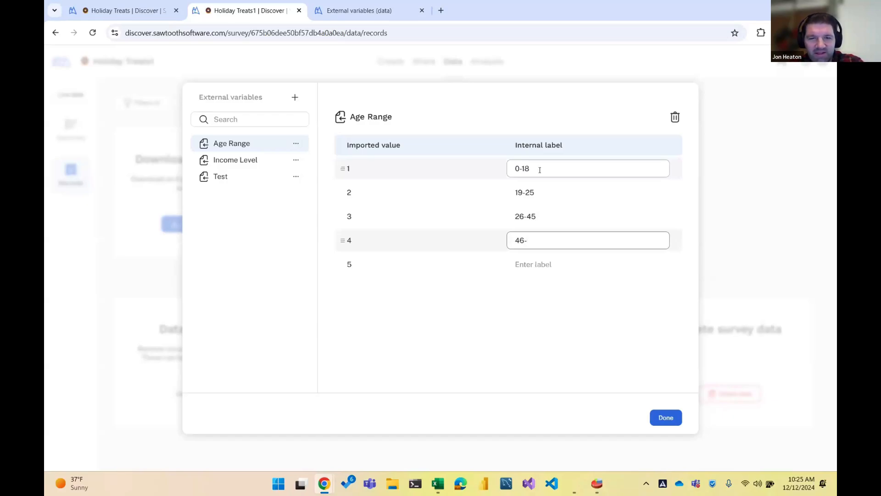
text(64)
key(Return)
text(6)
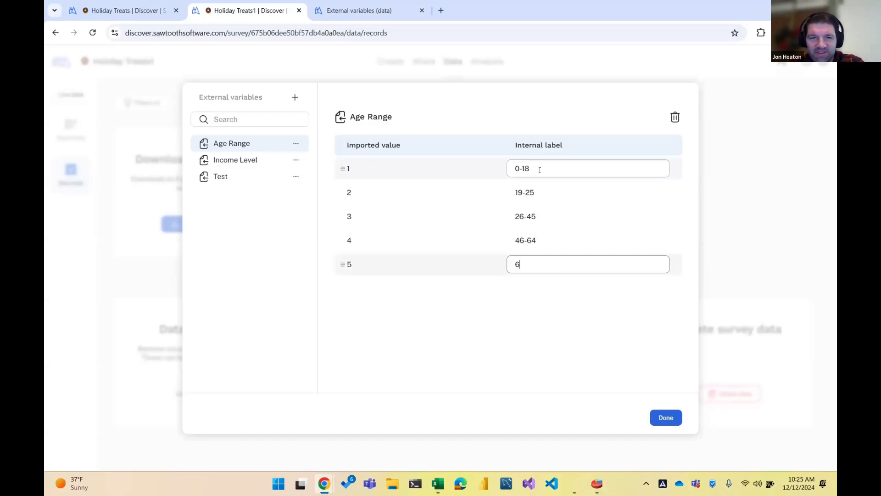
text(5)
key(BackSpace)
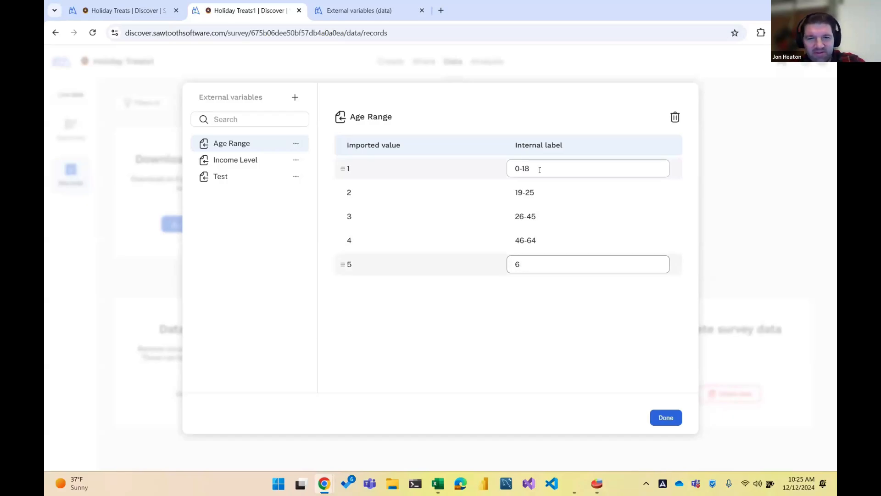
text(5+)
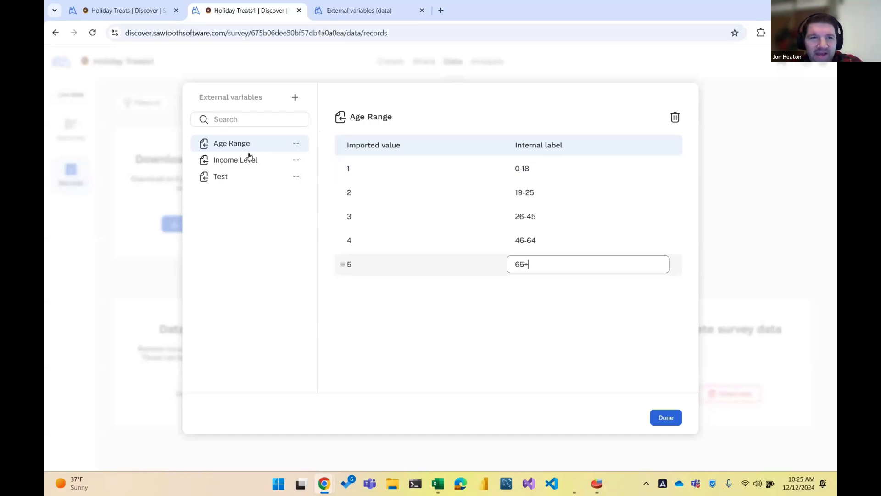
Label Income Level values 1, 2 and 3 as Low, Middle and High
click(229, 160)
click(519, 168)
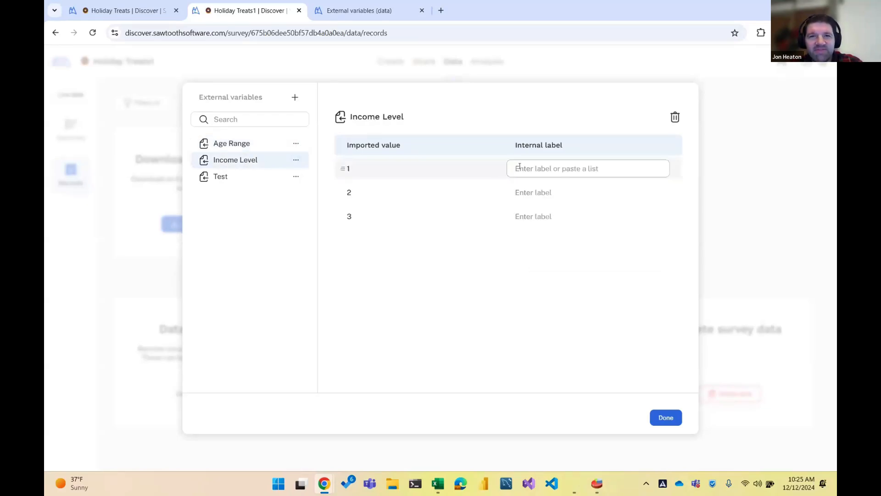
text(Low)
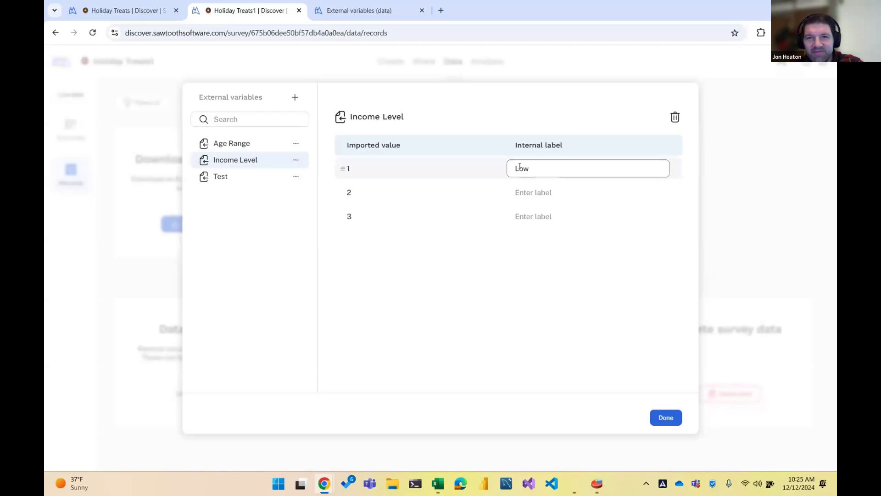
key(Tab)
text(M)
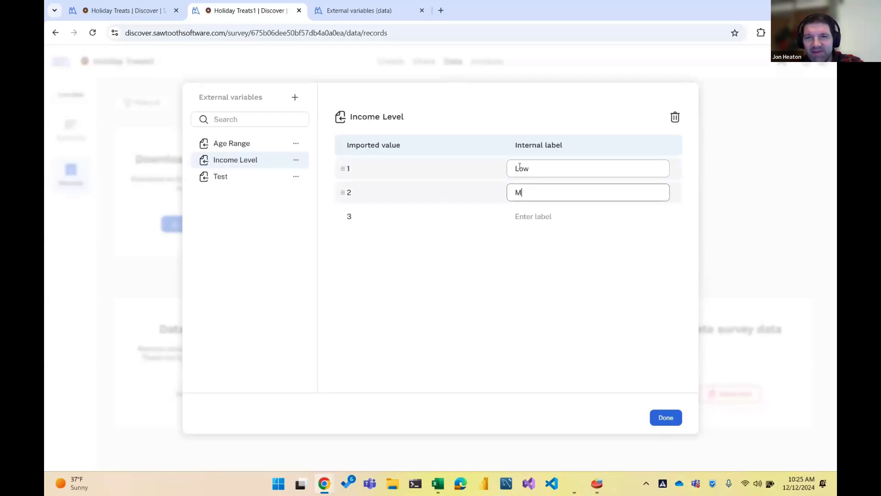
text(iddle)
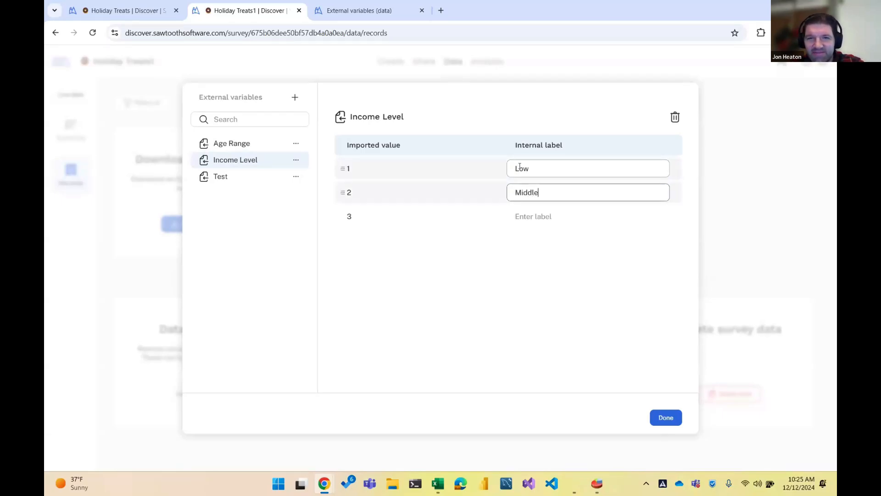
key(Tab)
text(High)
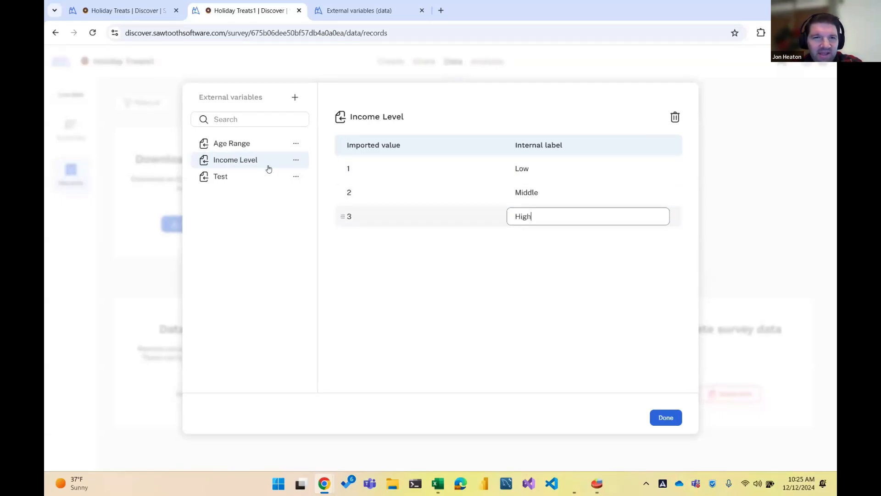
Check the Test and Age Range value labels and close the external variables editor
click(266, 173)
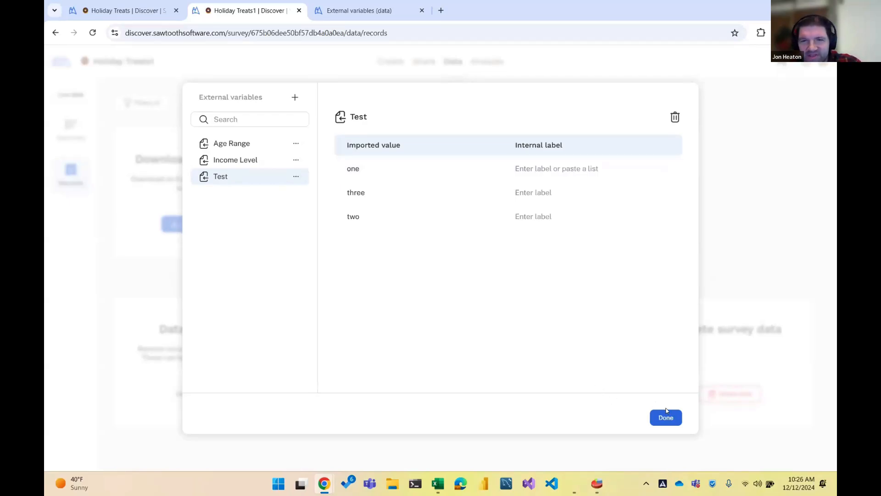
double_click(230, 144)
click(669, 421)
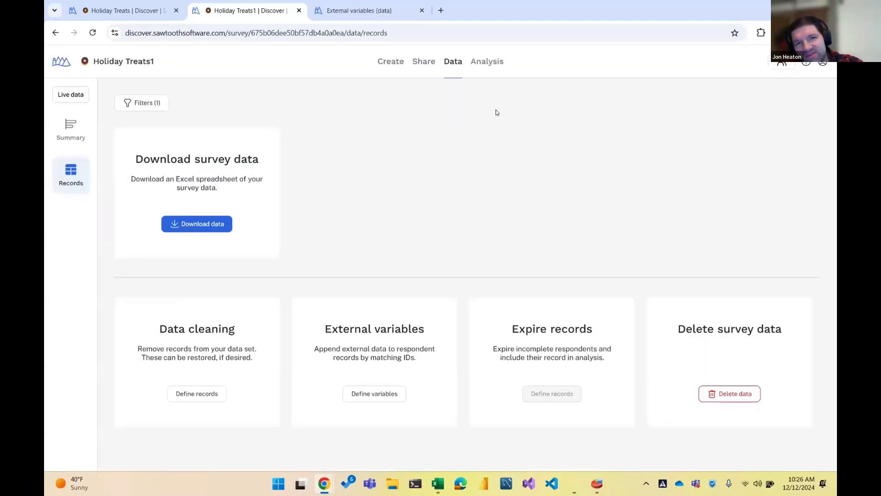
Open the MaxDiff exercise score Summary on the Analysis tab
click(494, 69)
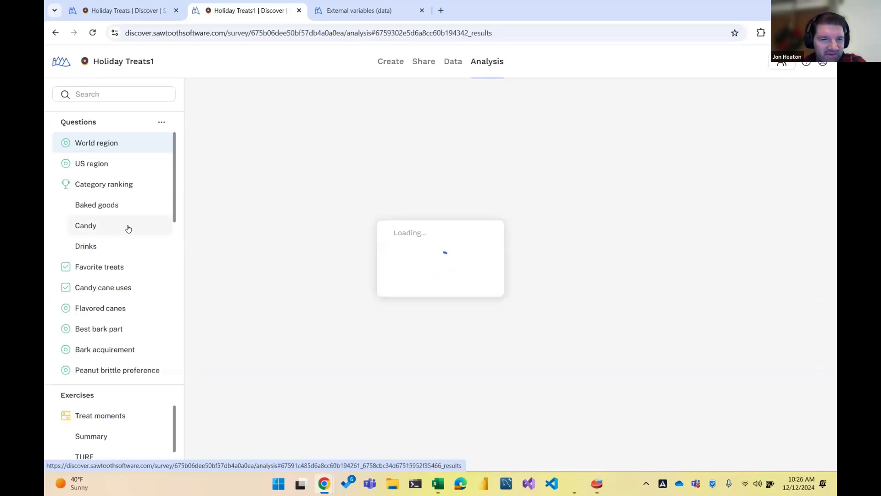
scroll(128, 229, down, 2)
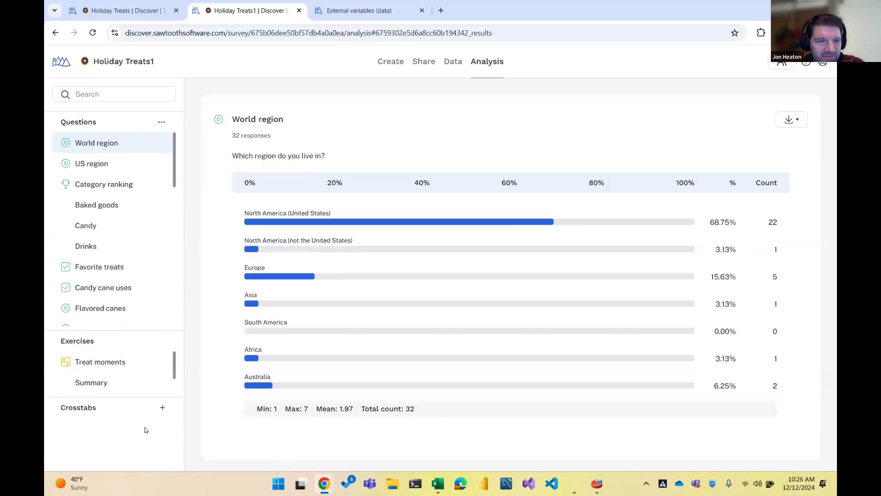
click(94, 382)
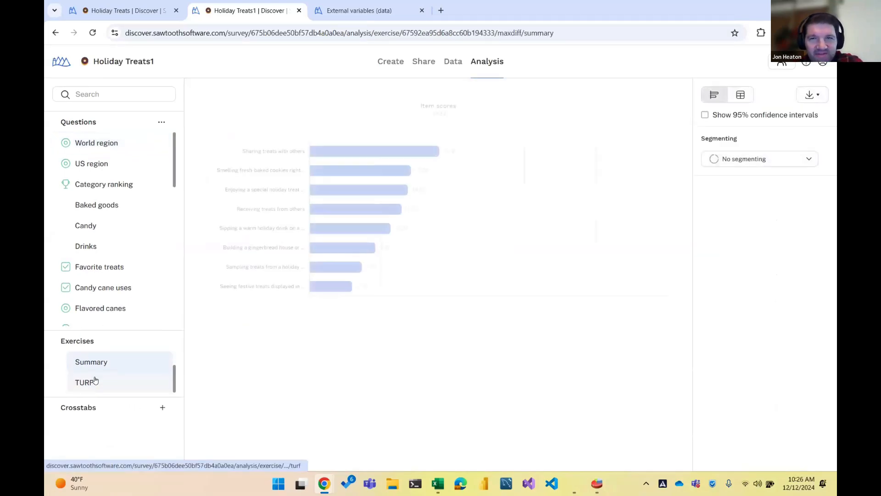
Segment the item scores by Age Range and compare the 0-18 through 65+ groups
click(766, 161)
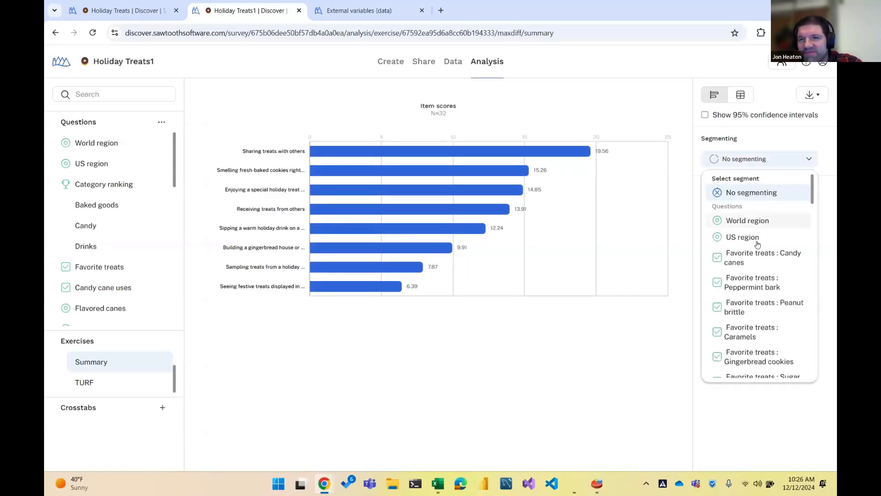
scroll(758, 243, down, 5)
scroll(757, 244, down, 8)
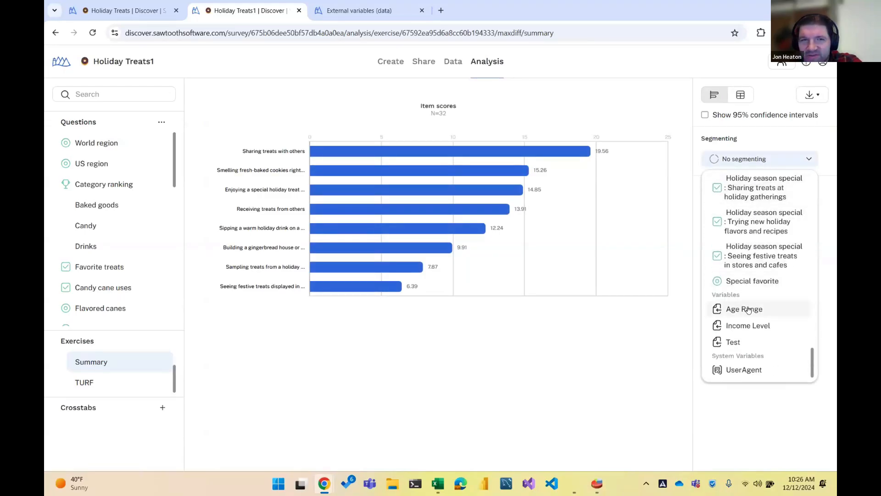
click(748, 310)
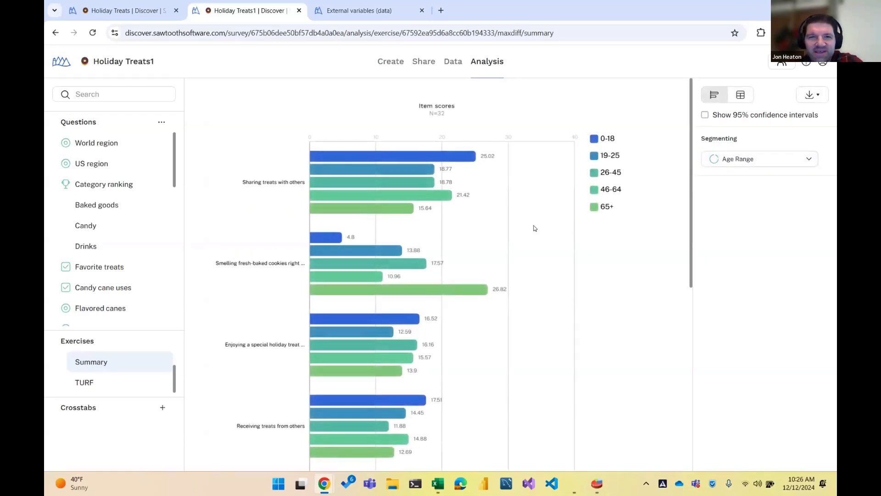
scroll(507, 216, down, 1)
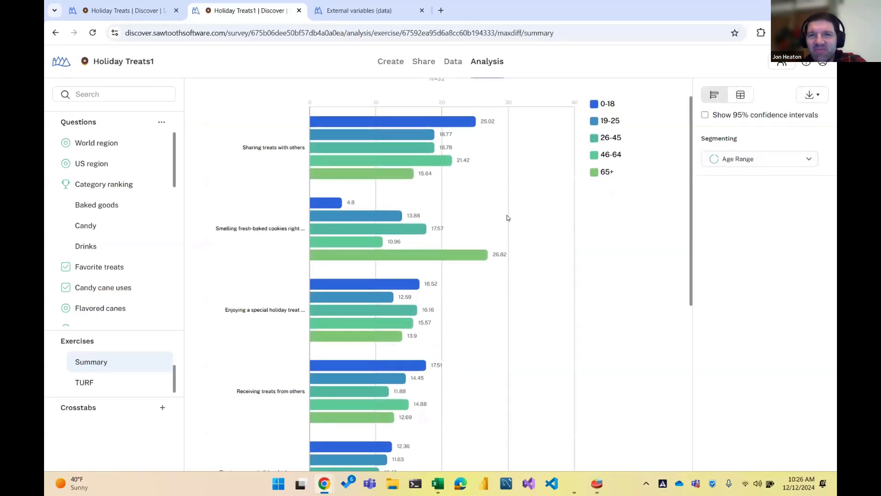
scroll(507, 218, down, 5)
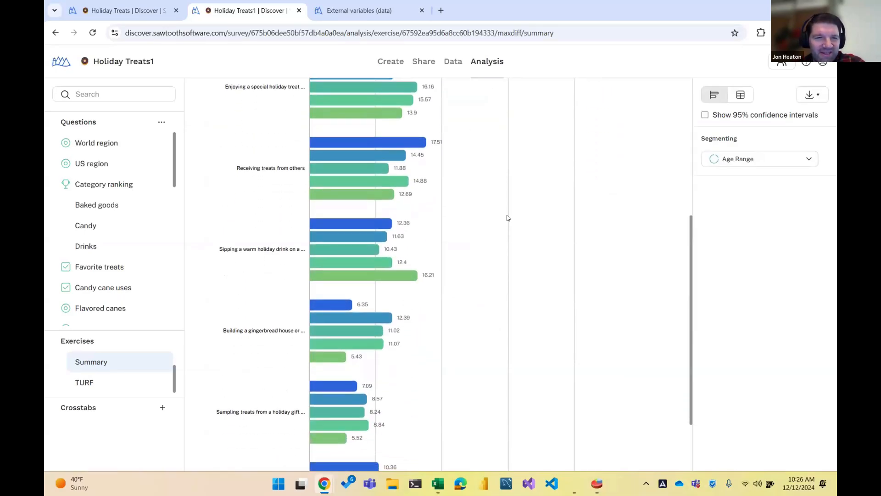
scroll(507, 217, up, 6)
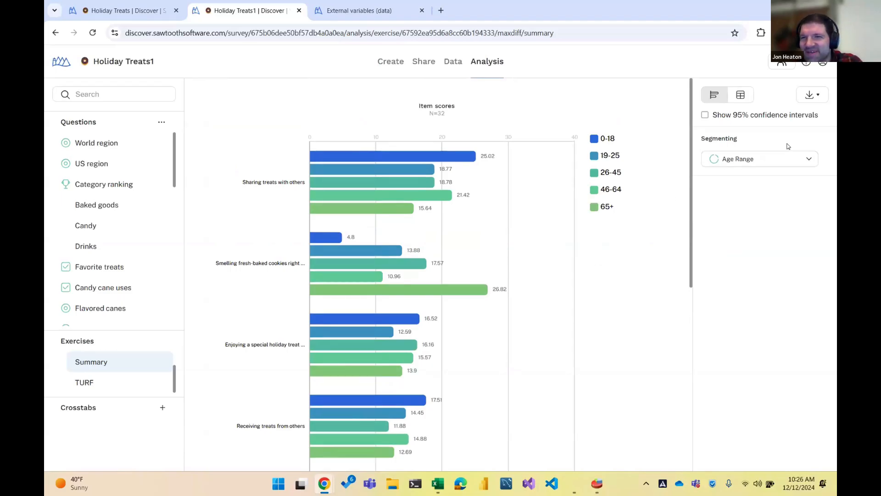
click(788, 162)
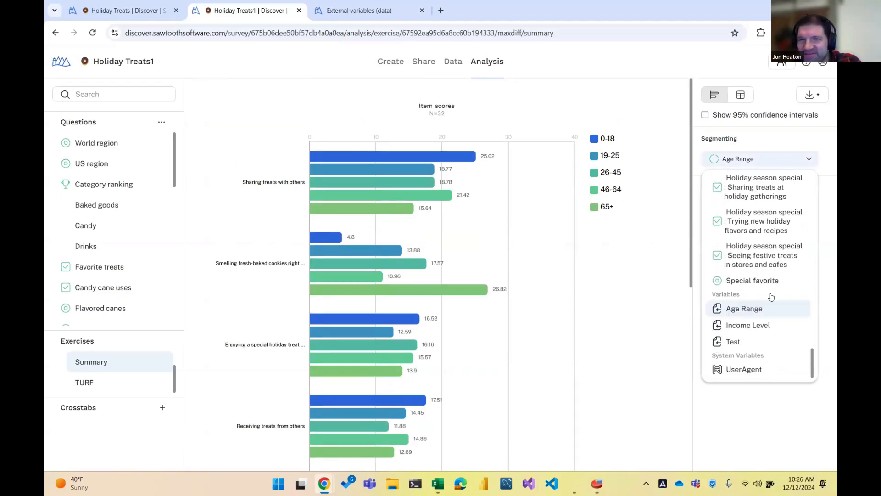
click(759, 415)
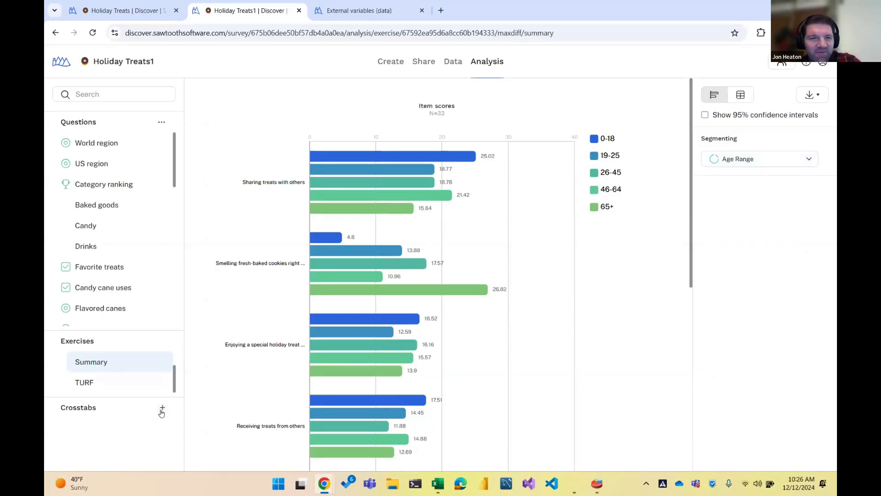
click(162, 409)
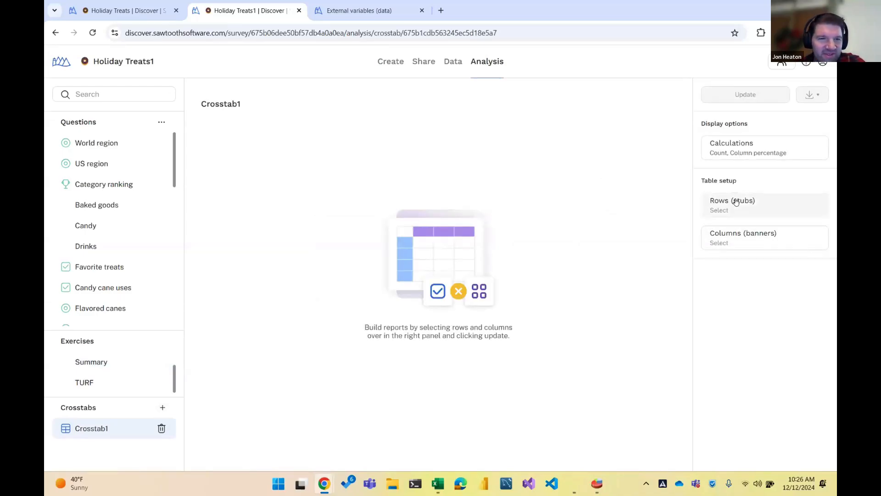
Create Crosstab1 with Favorite treats as rows and Income Level (Low, Middle, High) as columns
click(736, 203)
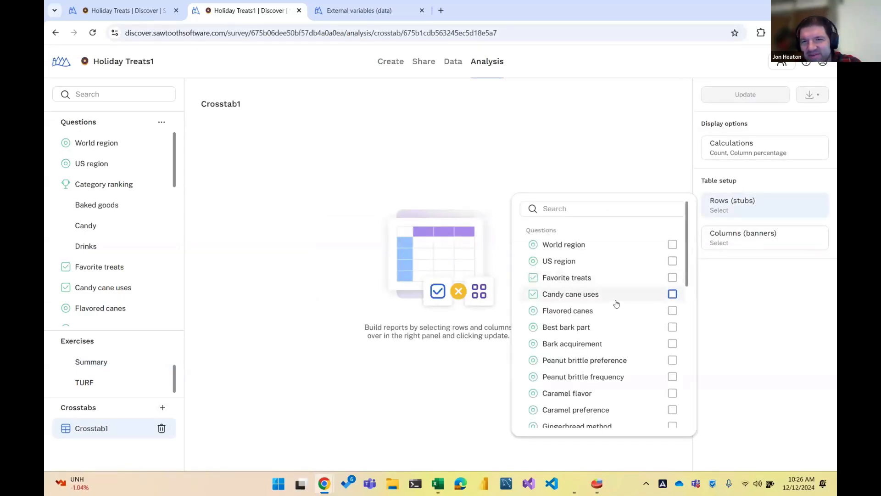
click(672, 278)
click(779, 236)
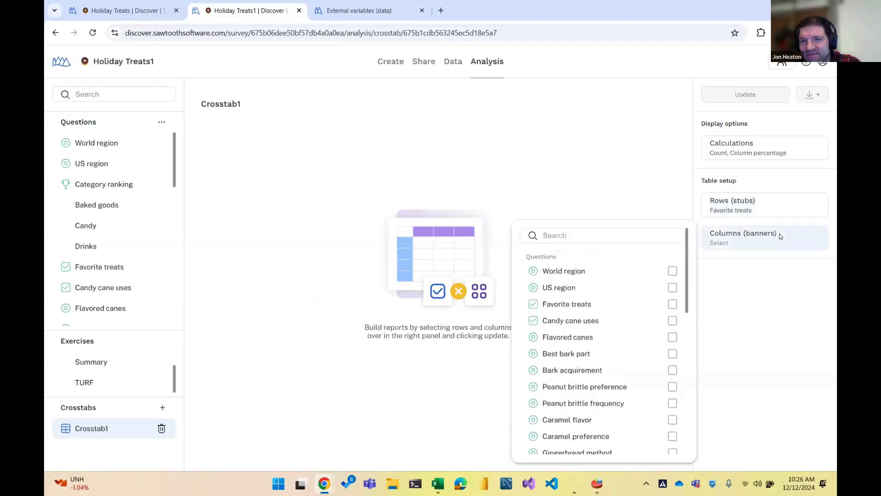
scroll(652, 349, down, 10)
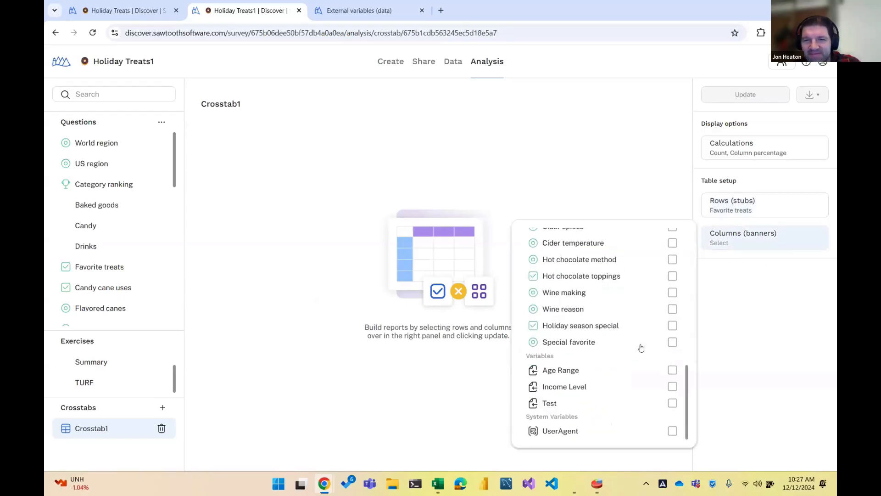
click(672, 386)
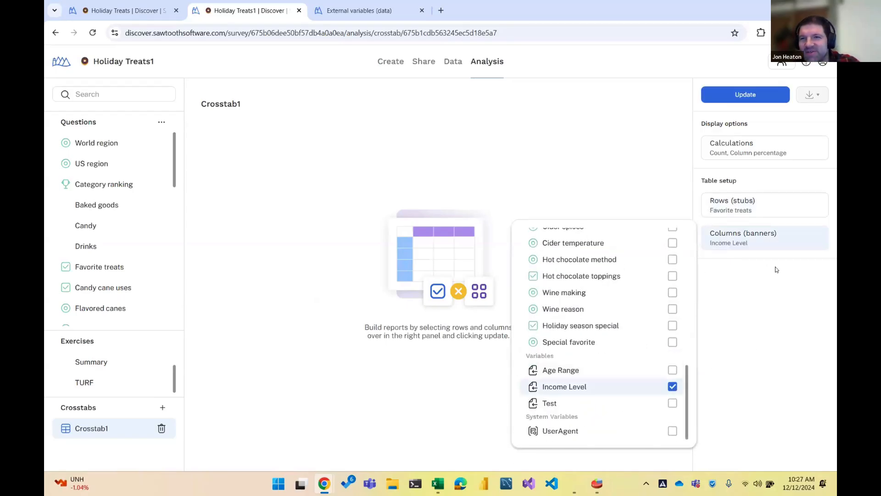
click(746, 96)
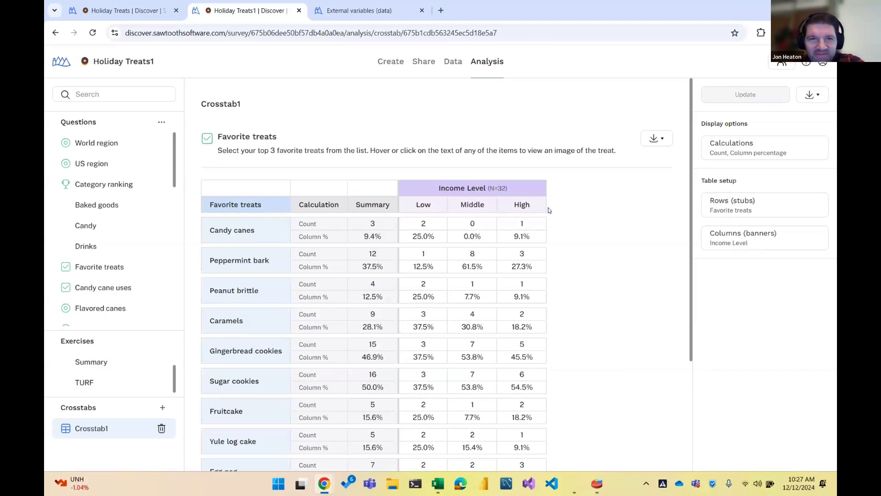
scroll(549, 210, down, 3)
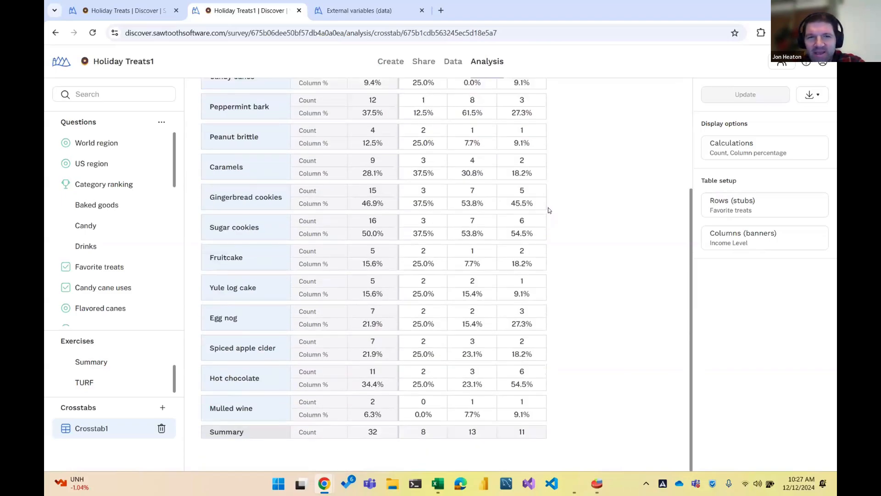
scroll(548, 210, up, 3)
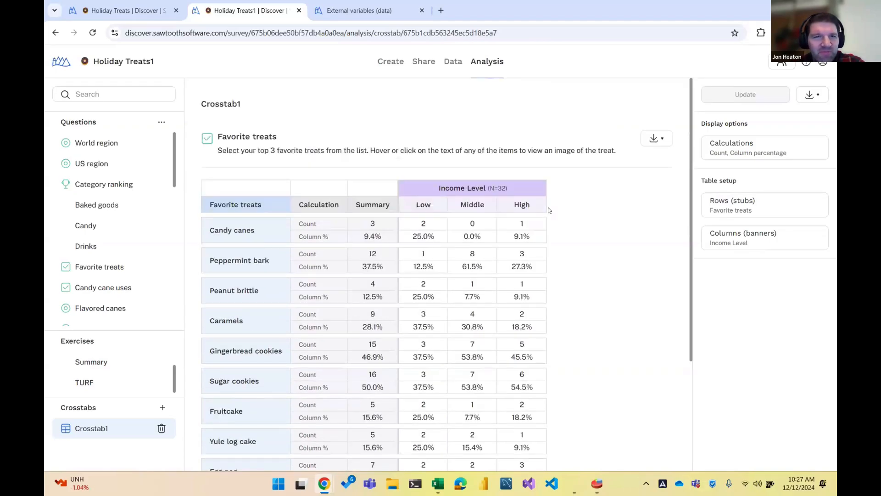
scroll(549, 210, down, 1)
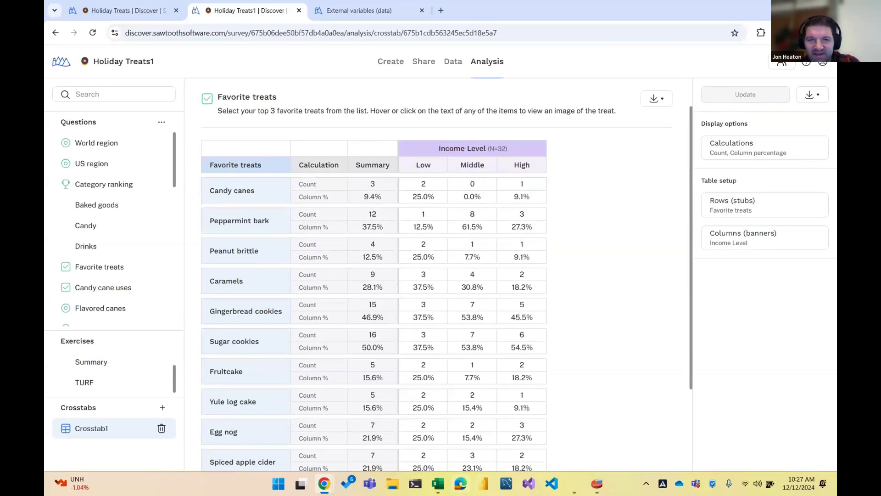
mouse_move(438, 484)
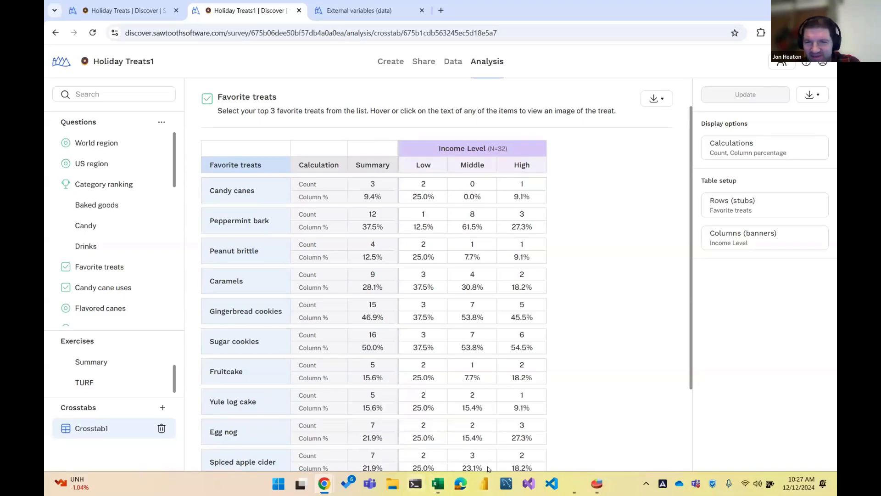
Bring up Zoom's screen sharing controls to hand over to the other presenter
mouse_move(576, 483)
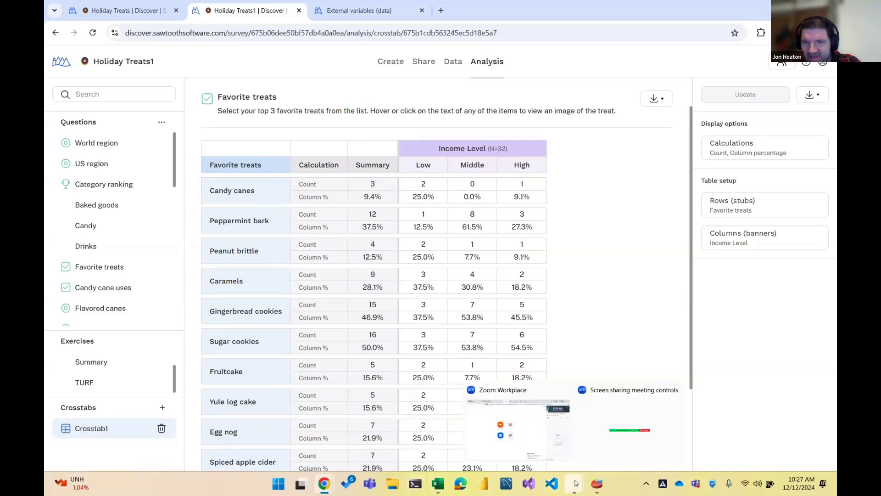
click(625, 423)
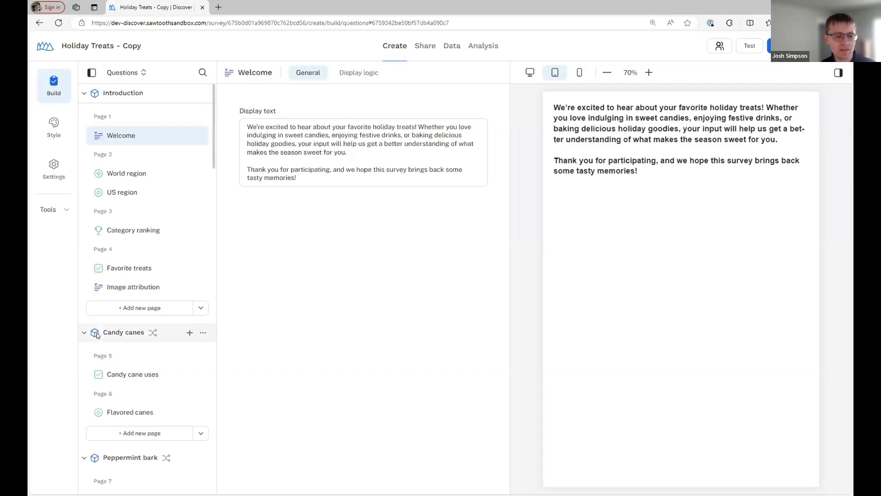
Open the US region question with its Northeast, Midwest, South and West items
click(102, 192)
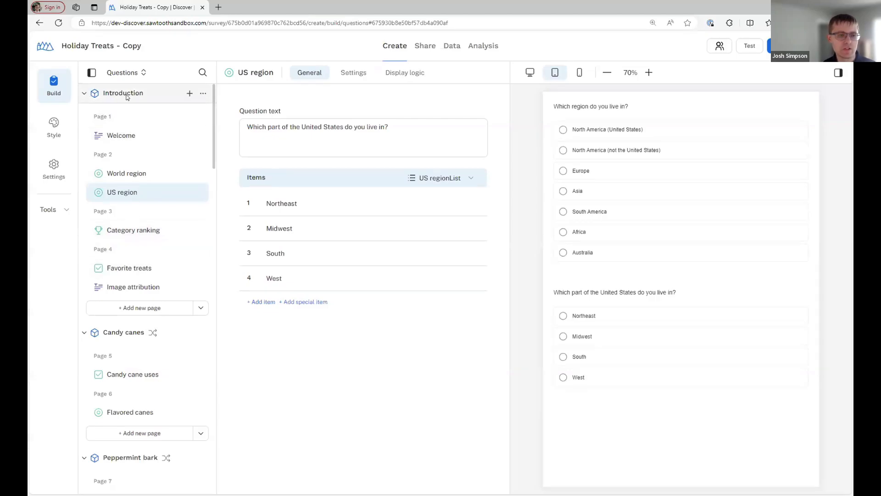
scroll(135, 299, down, 3)
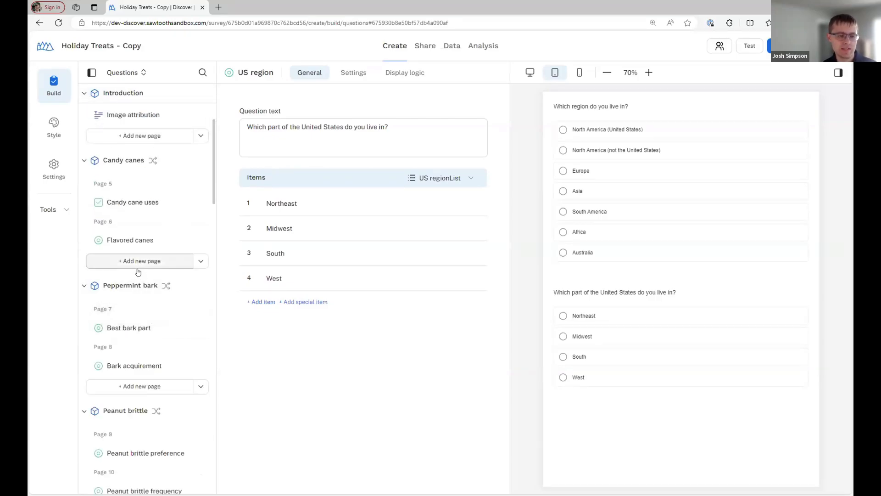
scroll(140, 273, up, 3)
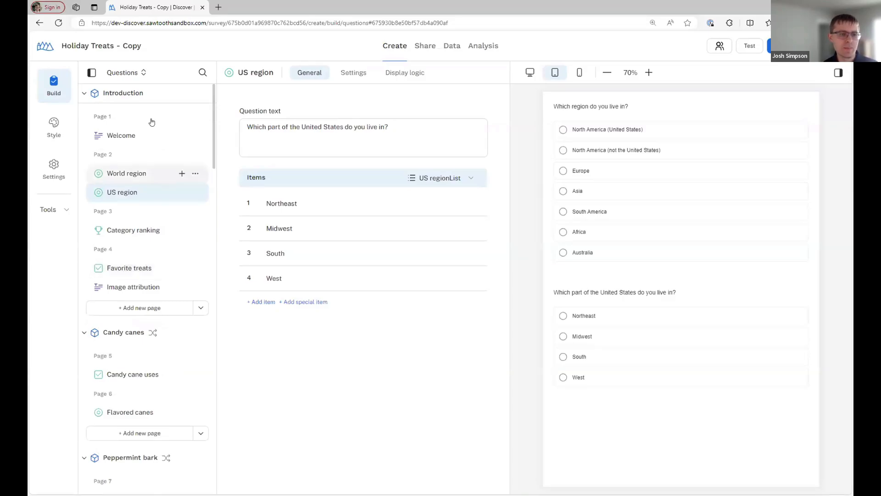
Collapse the Candy canes and Peppermint bark blocks and re-expand Introduction
click(85, 93)
click(85, 122)
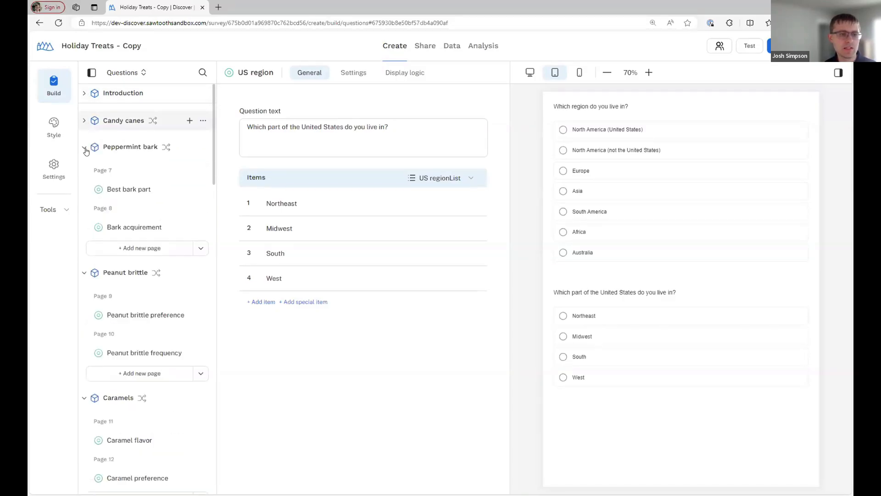
click(83, 148)
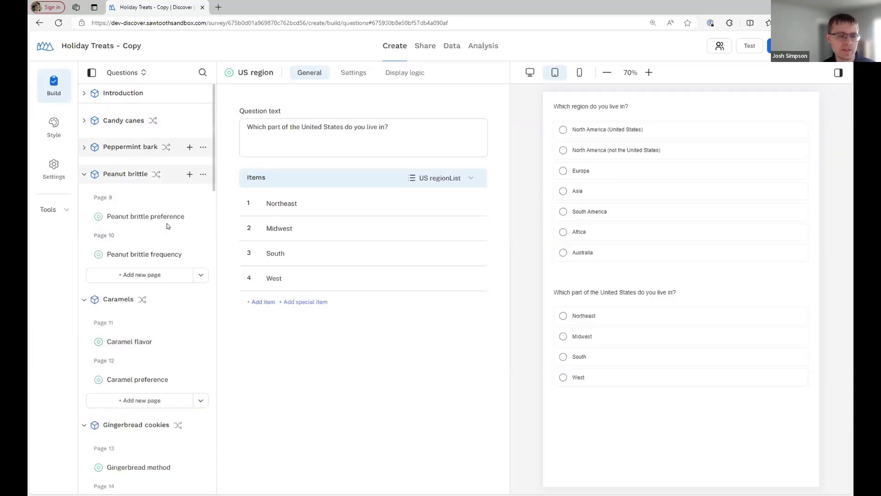
click(85, 94)
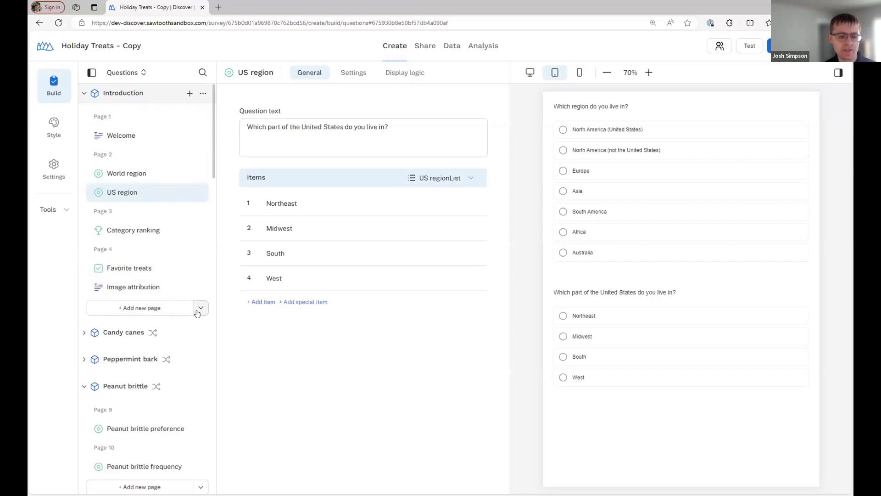
Add a Dropdown question in a new block, Block1
click(200, 308)
click(242, 329)
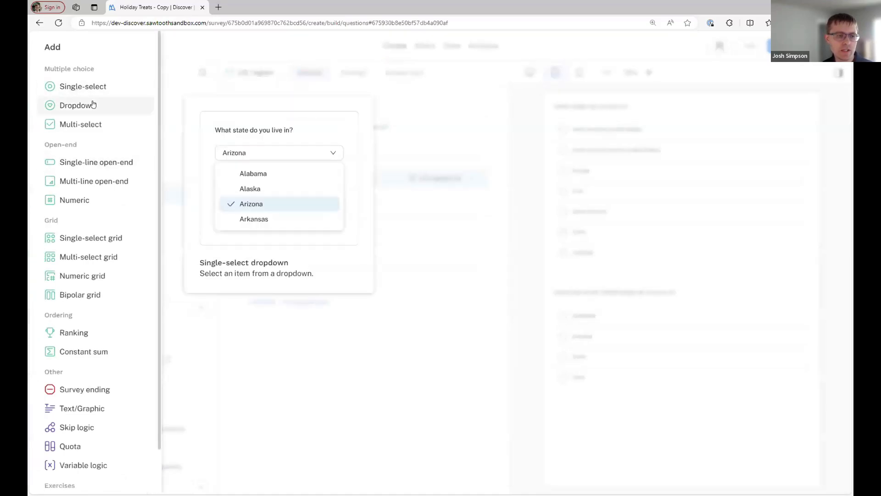
click(293, 267)
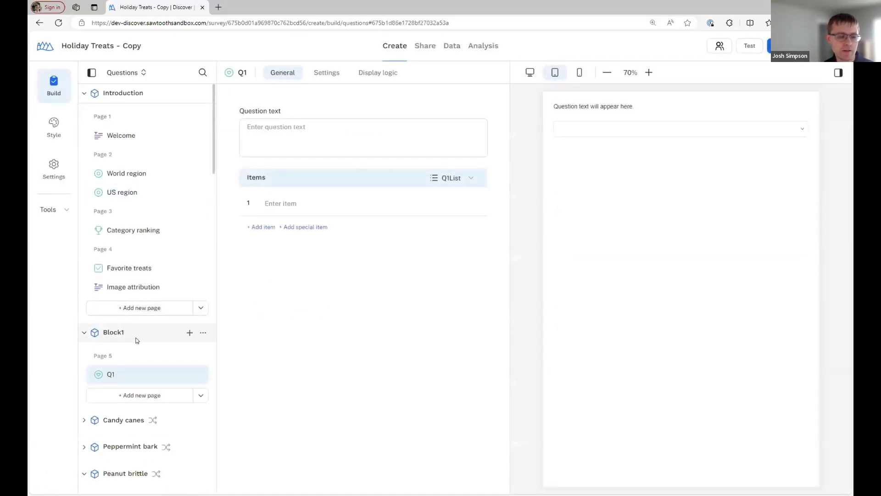
Delete Block1 along with its dropdown question
click(203, 334)
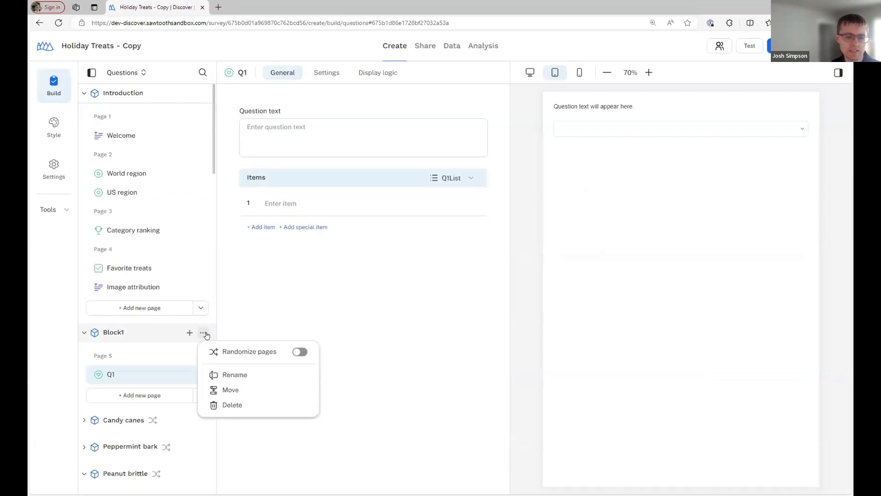
click(248, 406)
click(494, 297)
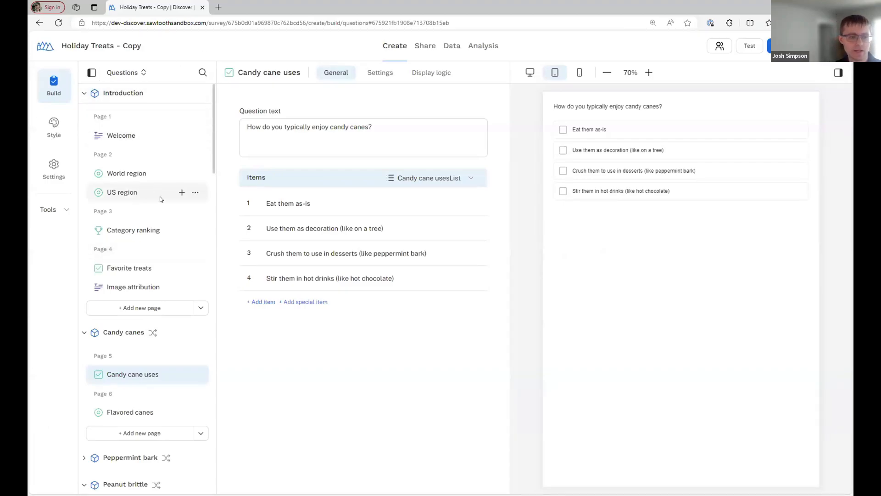
Scroll the Questions panel and bring up the Candy canes block's options menu
scroll(178, 307, down, 2)
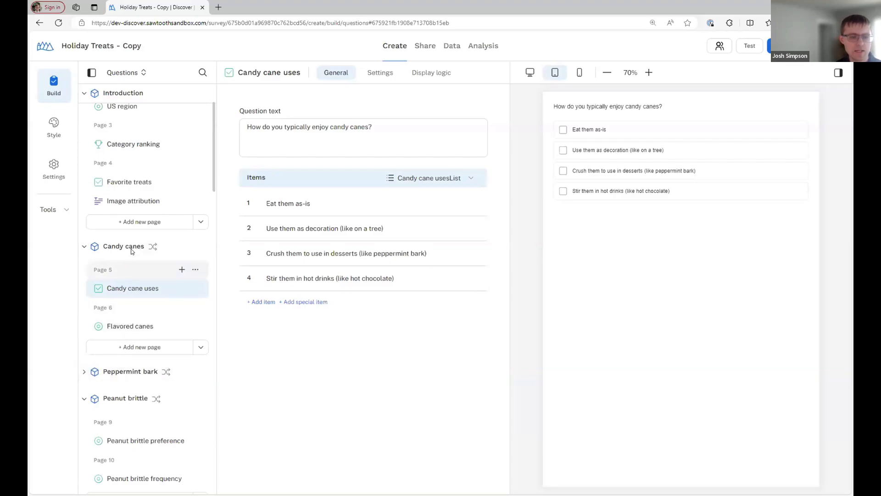
click(202, 247)
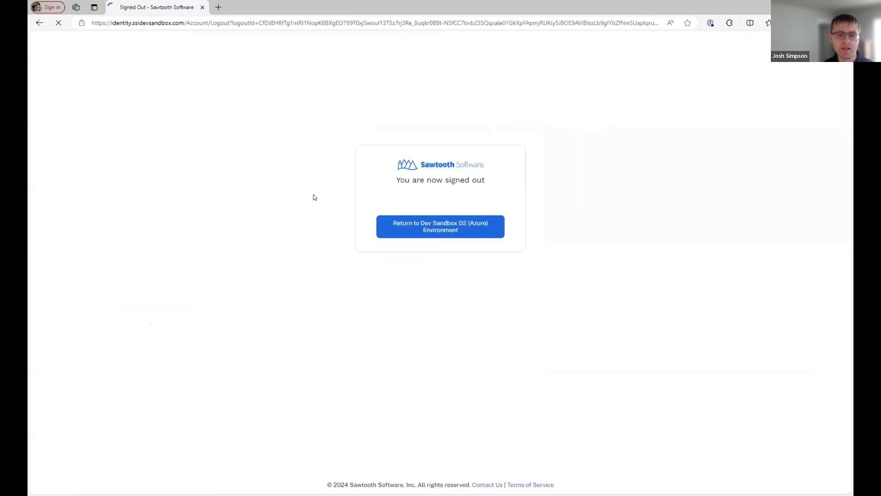
Sign back in to the Dev Sandbox with the account e-mail and reopen Holiday Treats - Copy
click(453, 226)
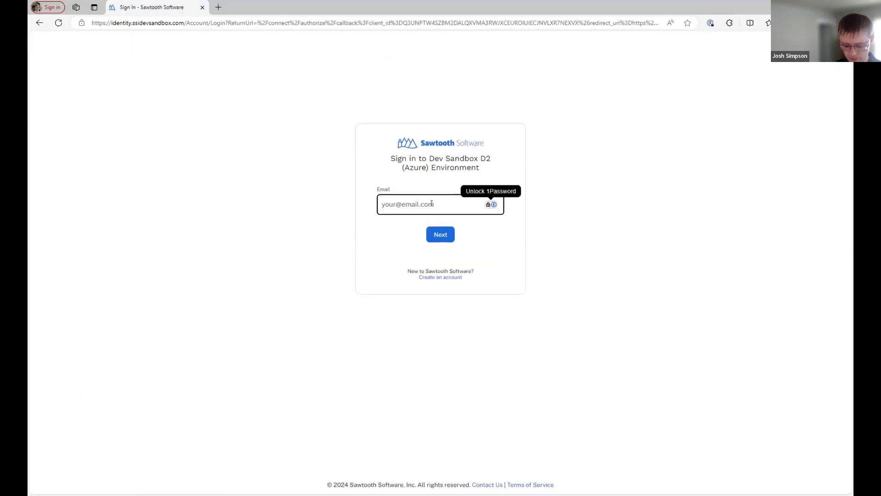
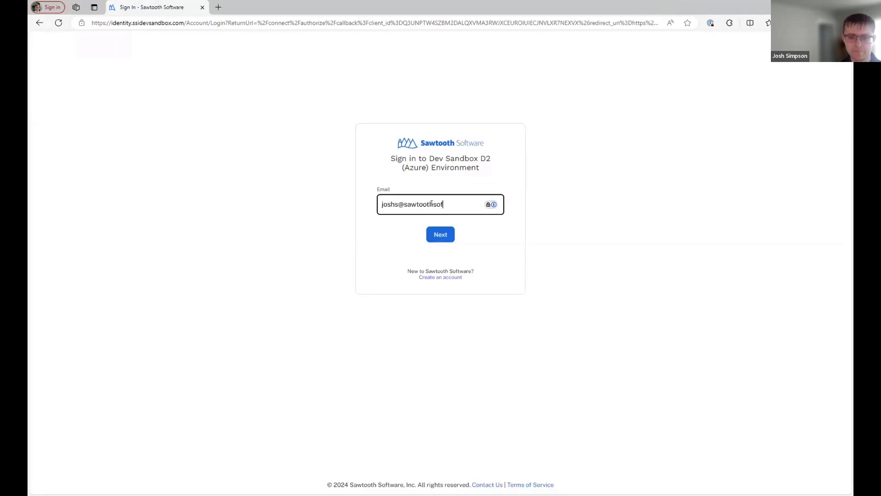
key(Return)
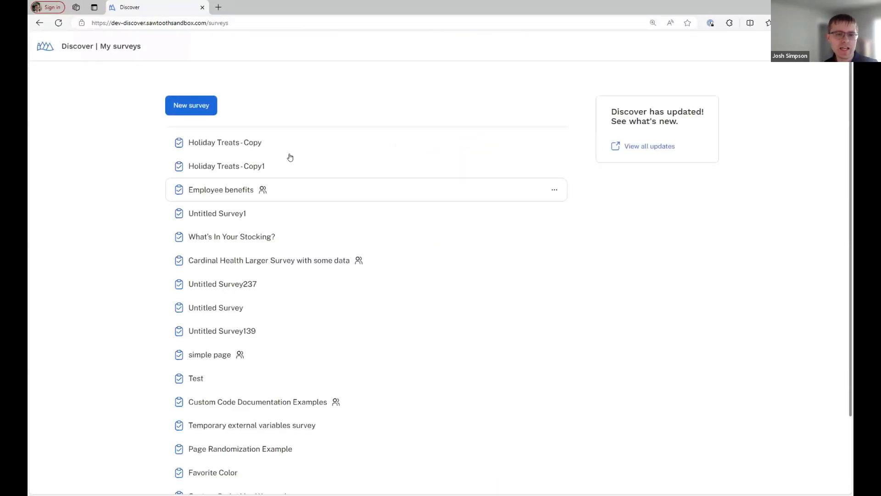
click(293, 144)
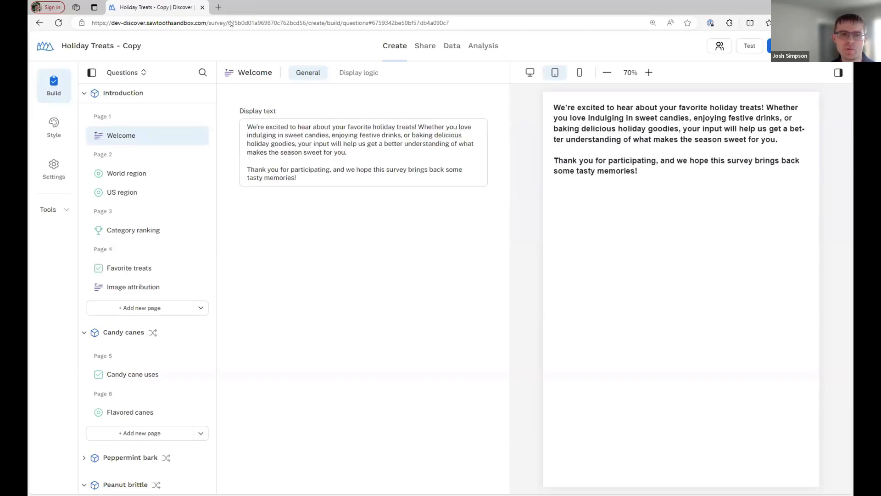
Switch the build panel to Collections and select the Caramels and Candy canes blocks
click(132, 75)
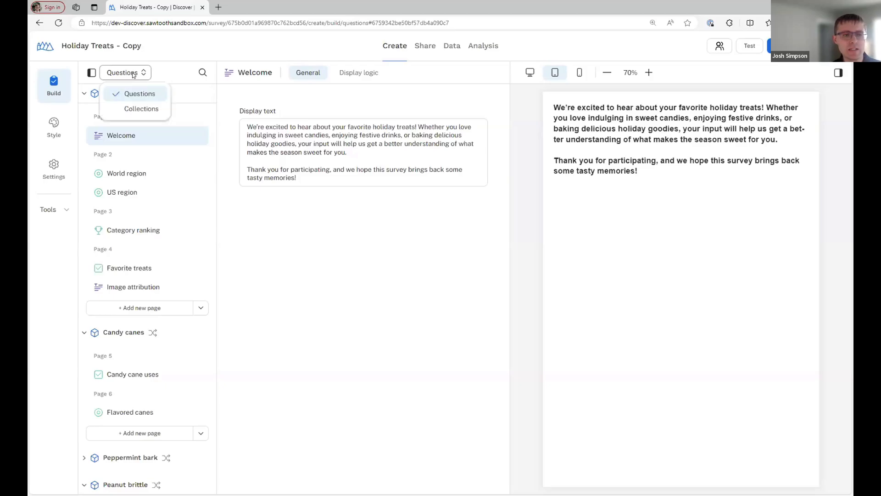
click(152, 108)
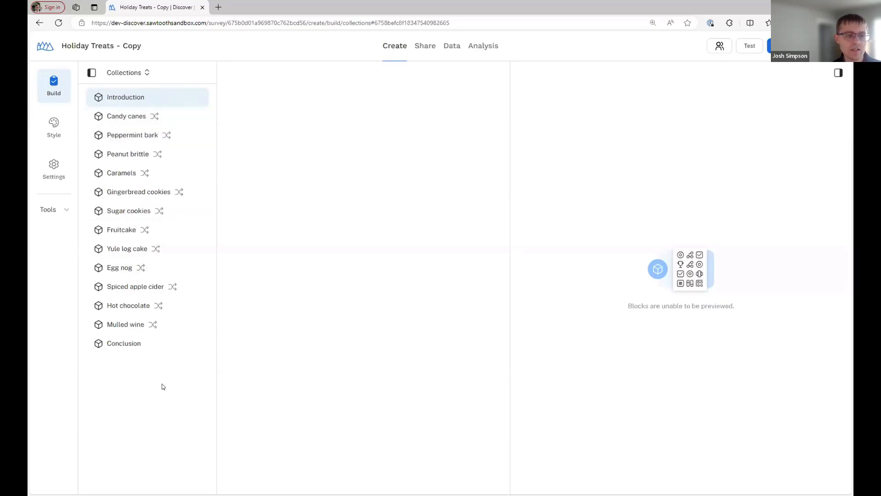
mouse_move(176, 173)
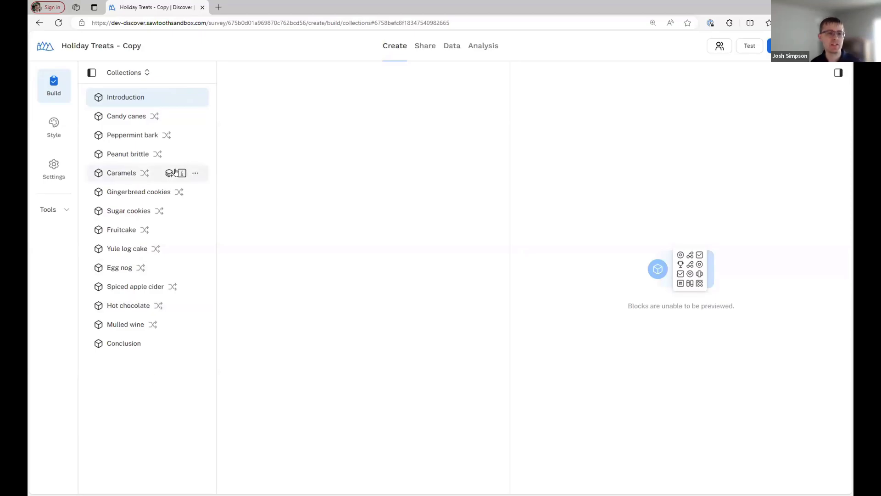
click(134, 173)
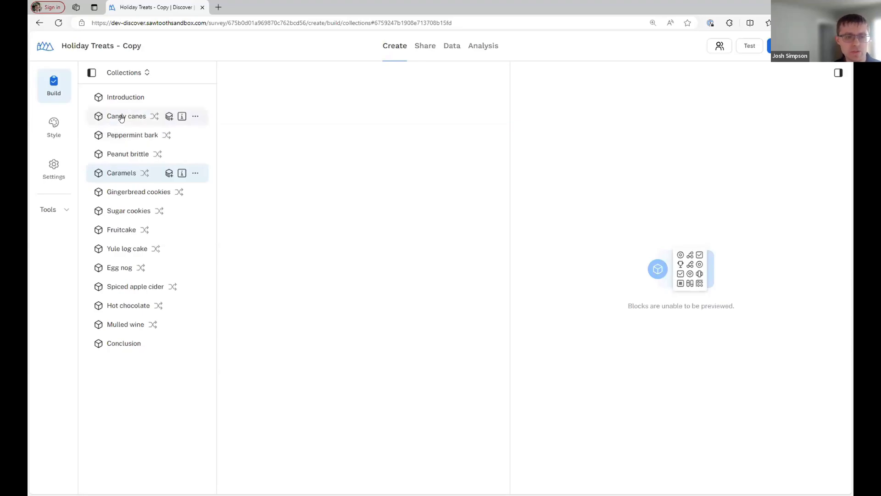
click(170, 118)
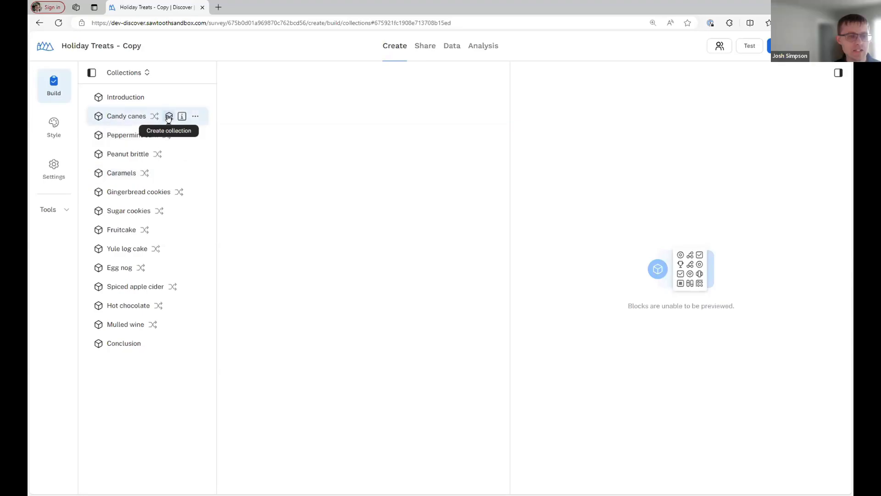
Create Collection1 from Candy canes and move Peppermint bark in after Candy canes
click(169, 117)
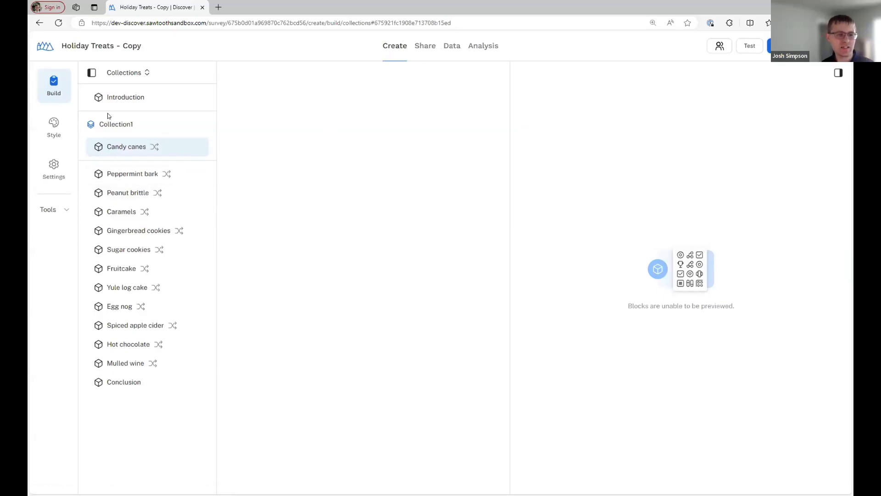
click(195, 173)
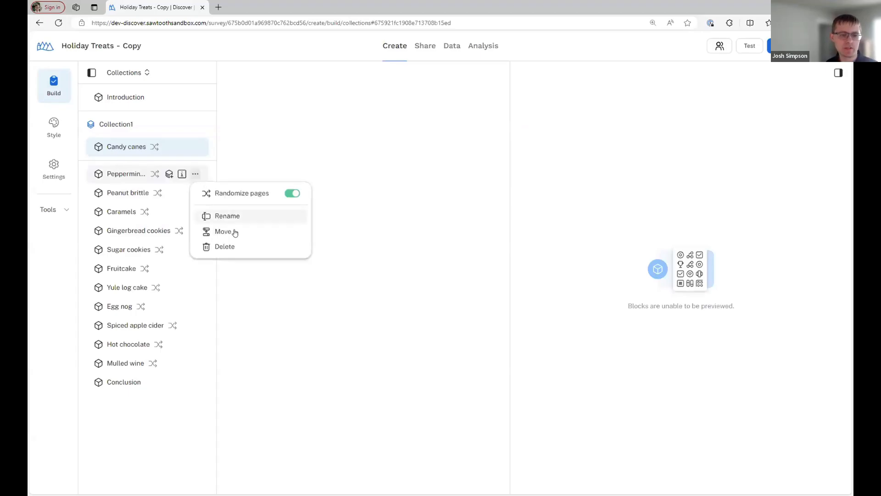
click(230, 232)
click(458, 280)
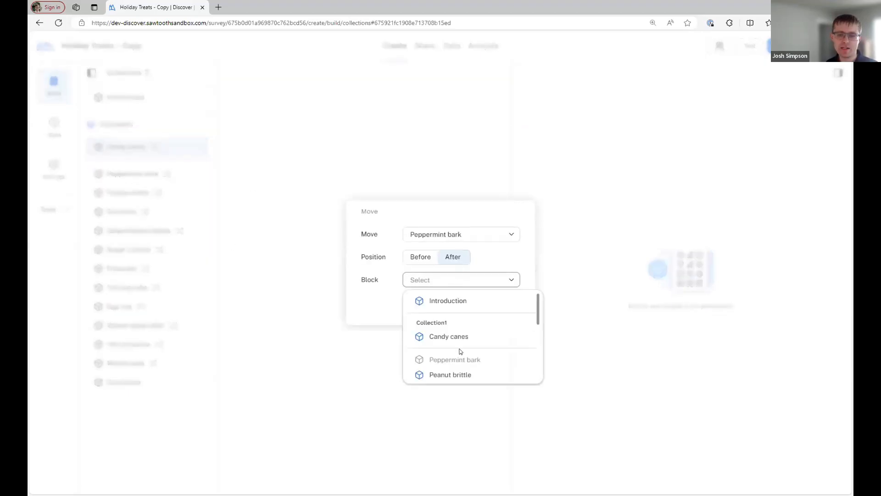
click(459, 339)
click(505, 310)
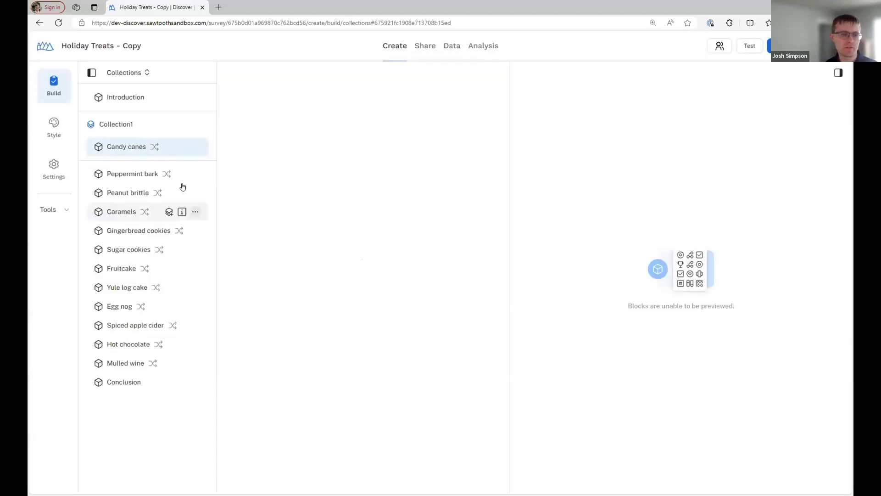
Move Peanut brittle into Collection1 after Peppermint bark
click(196, 193)
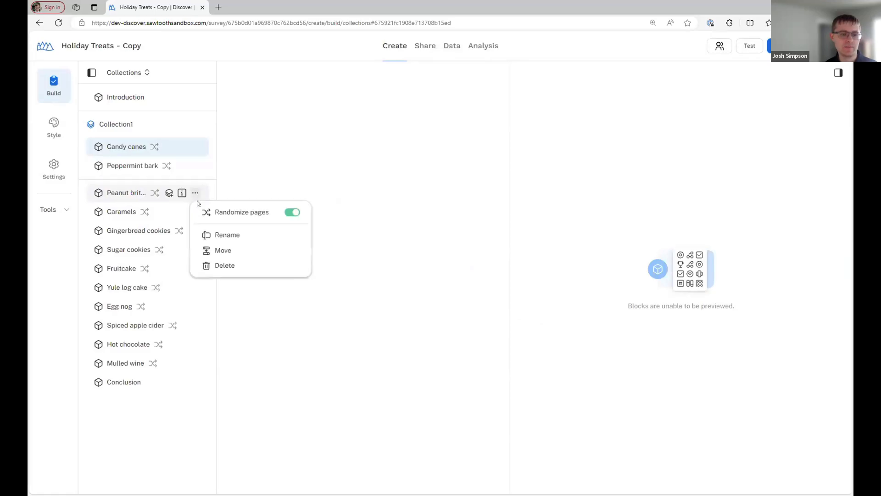
click(225, 250)
click(495, 281)
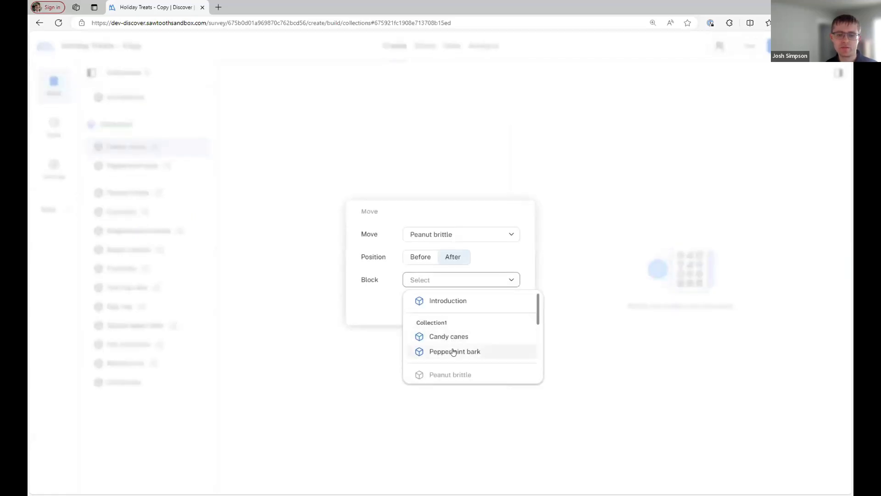
click(454, 350)
click(495, 310)
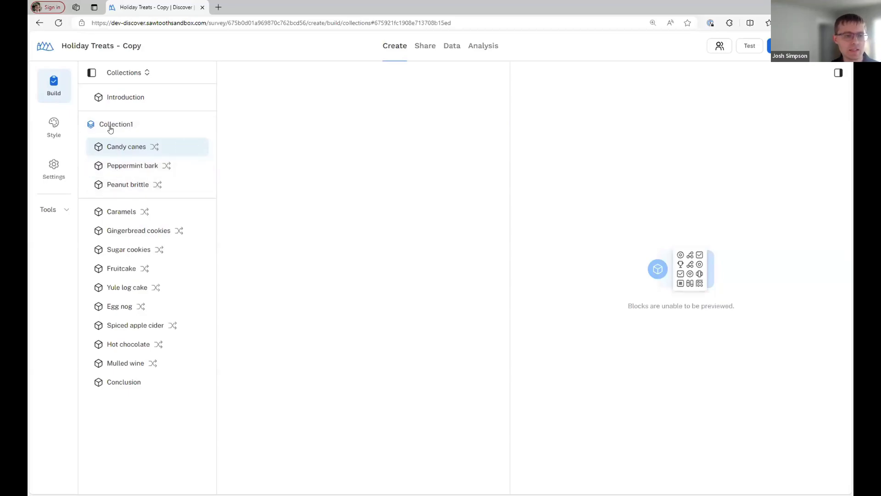
click(202, 127)
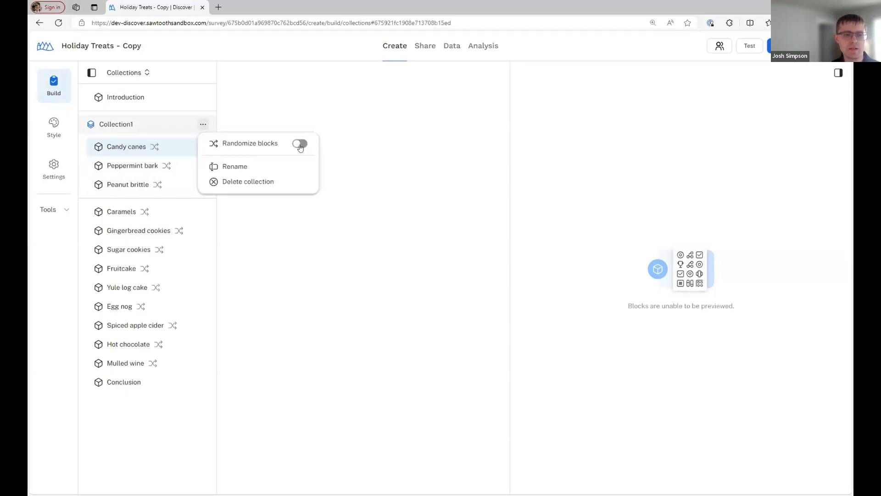
Turn on Randomize blocks for Collection1 and publish the updated survey
click(300, 144)
click(393, 231)
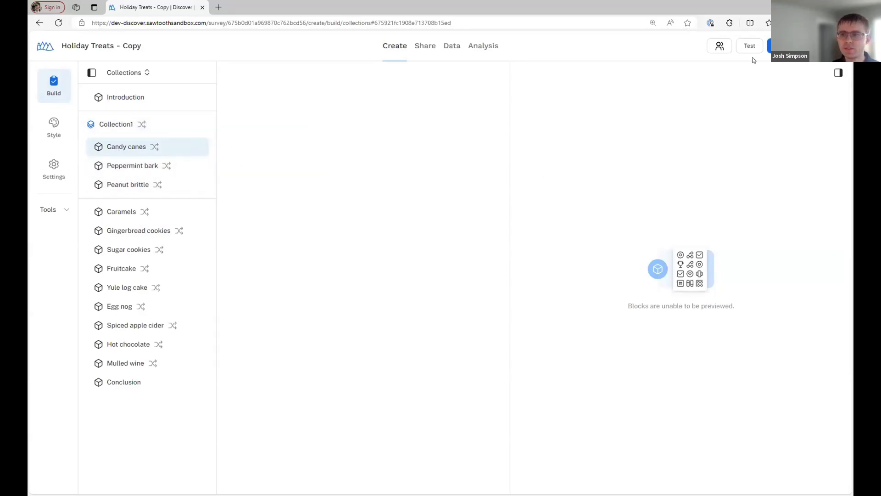
click(770, 46)
click(724, 184)
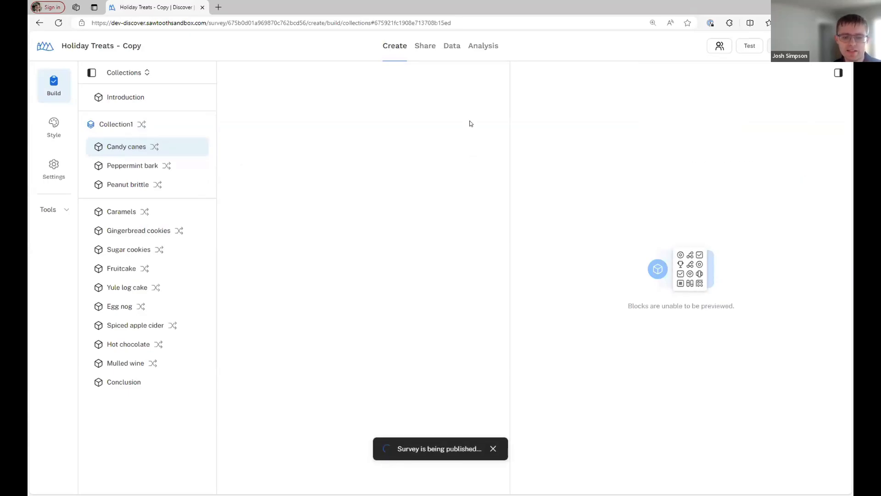
click(426, 48)
In the live survey, answer North America (US), Northeast, and rank Candy as the favorite category
click(418, 234)
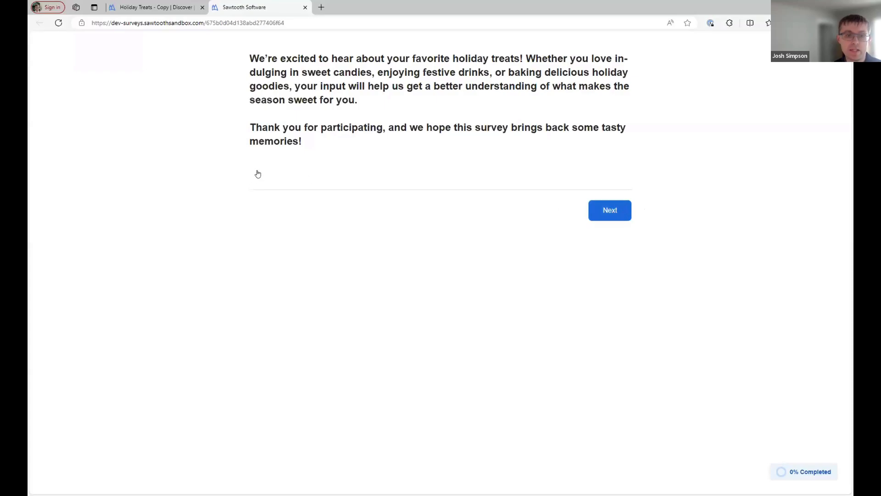
click(289, 94)
click(321, 330)
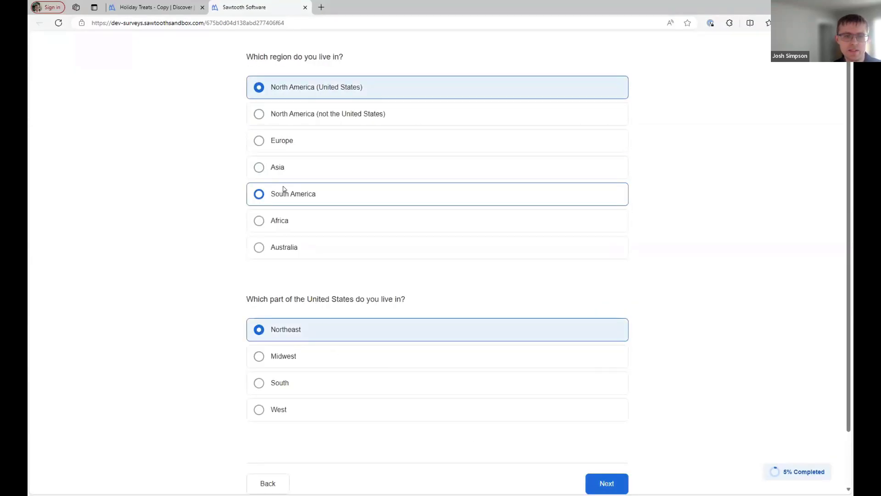
key(Return)
drag(350, 141, 345, 90)
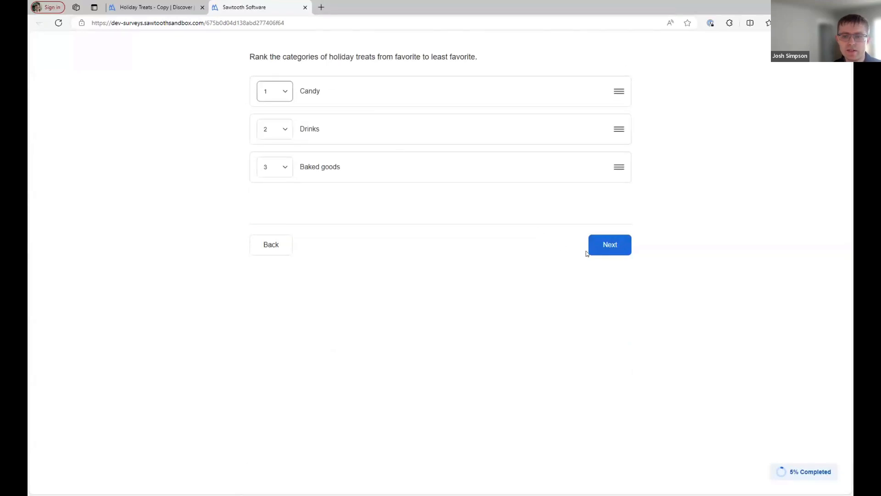
key(Return)
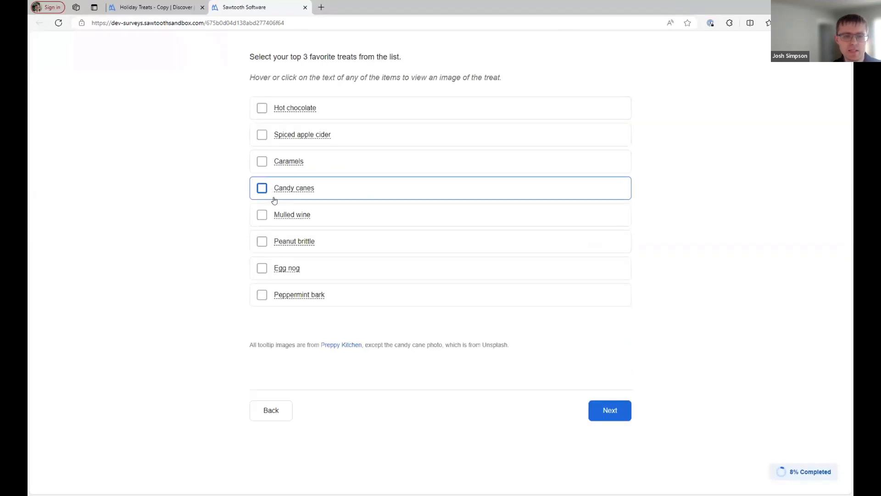
Pick Candy canes, Peanut brittle and Peppermint bark as favorites, and Thick and crunchy peanut brittle
click(265, 192)
click(262, 242)
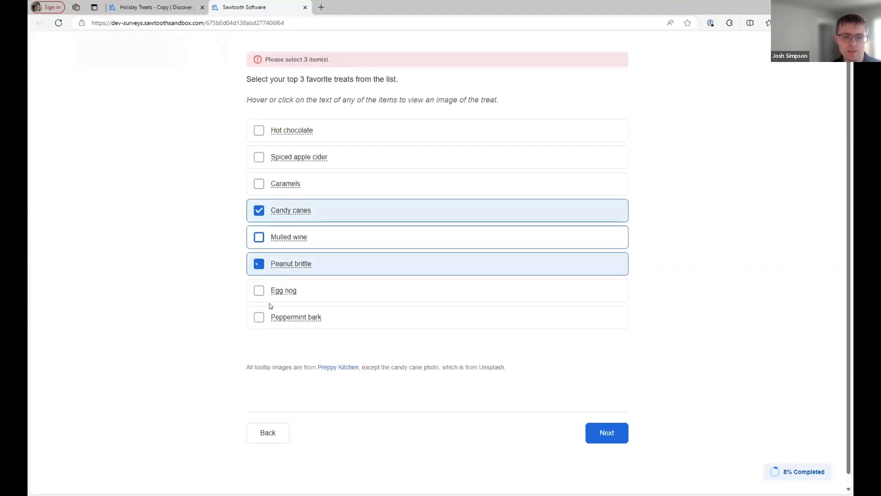
click(265, 322)
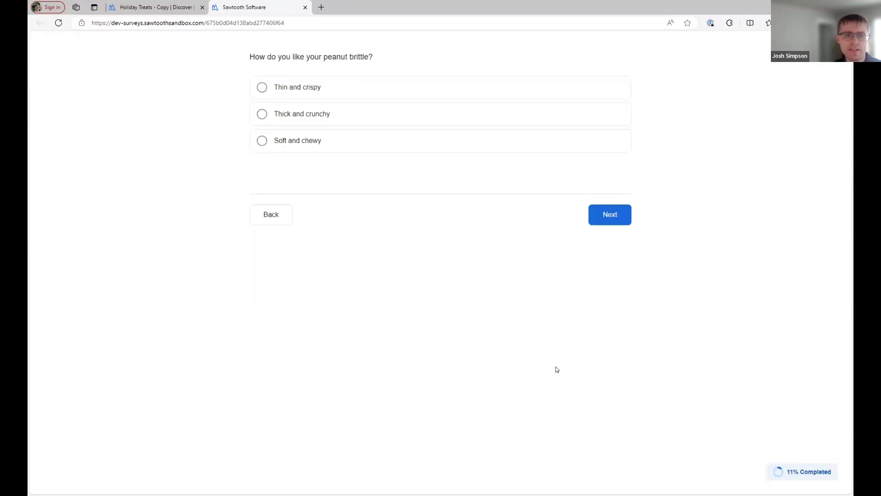
click(418, 93)
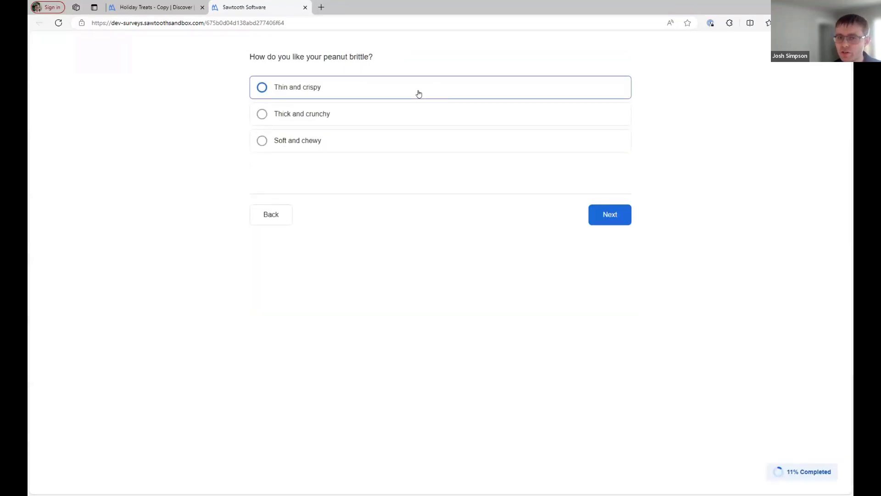
click(382, 114)
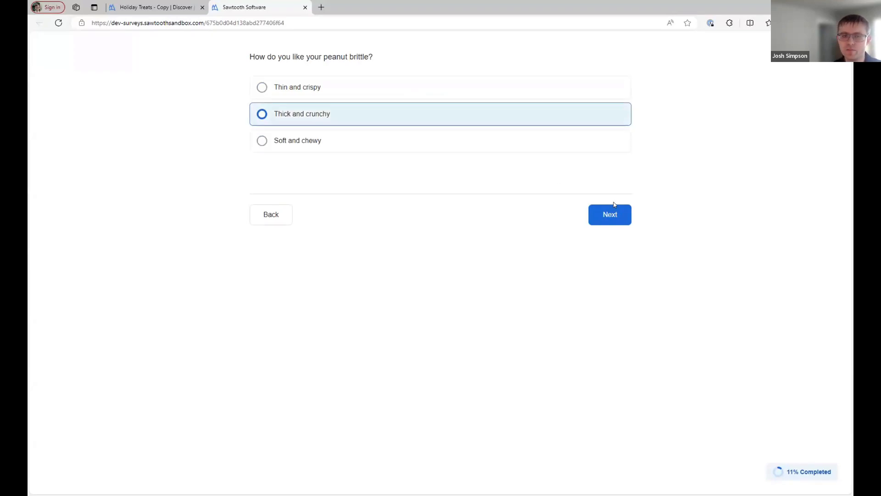
click(625, 224)
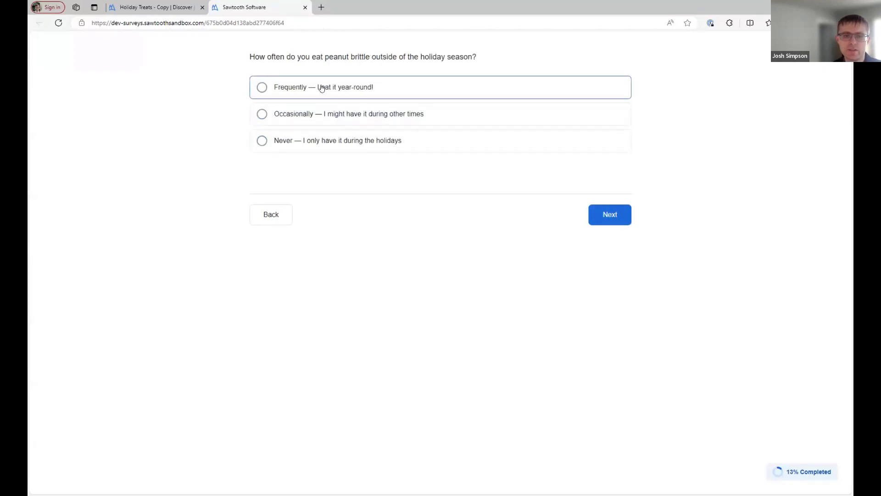
Answer year-round, peppermint crunch, and store or bakery, then return to the editor's Share page
click(322, 89)
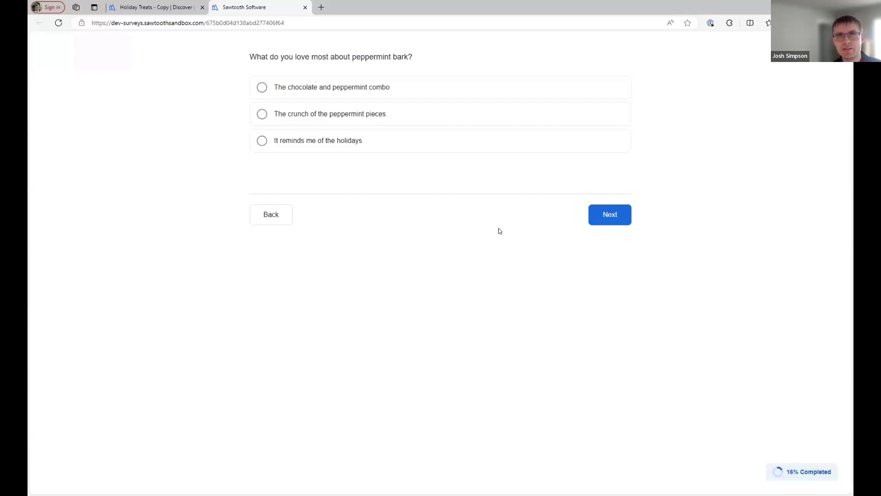
click(343, 115)
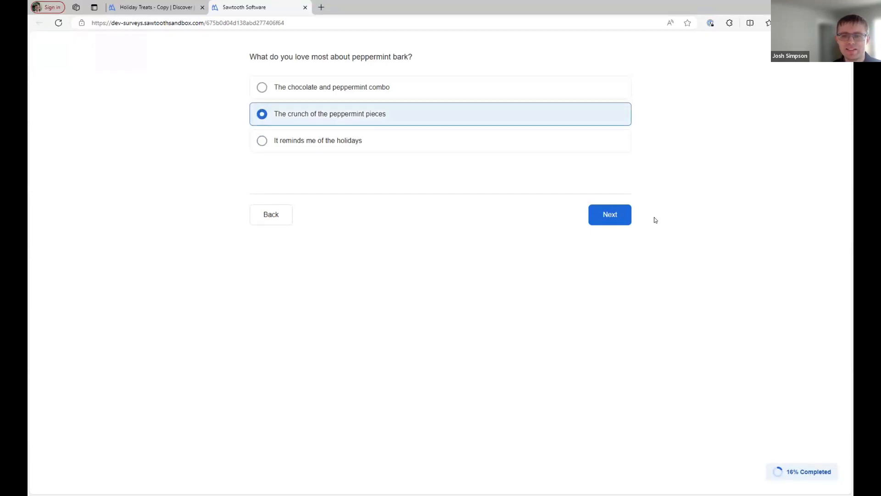
click(621, 214)
click(337, 115)
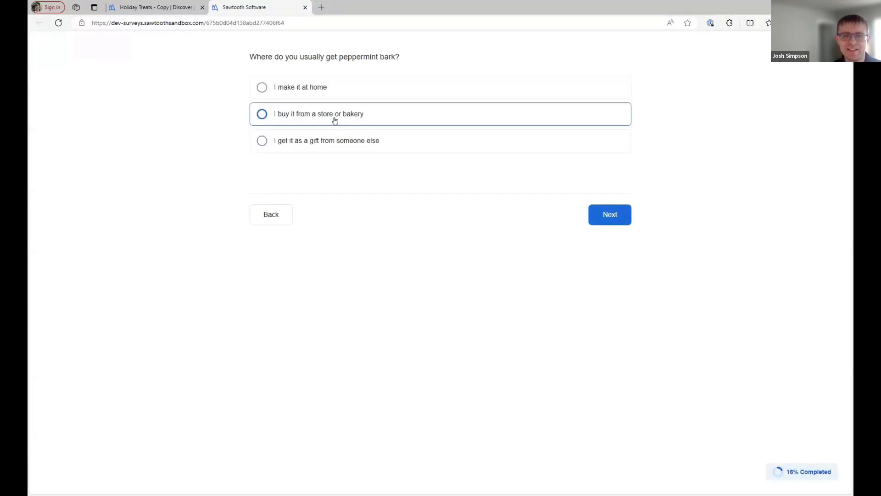
click(624, 222)
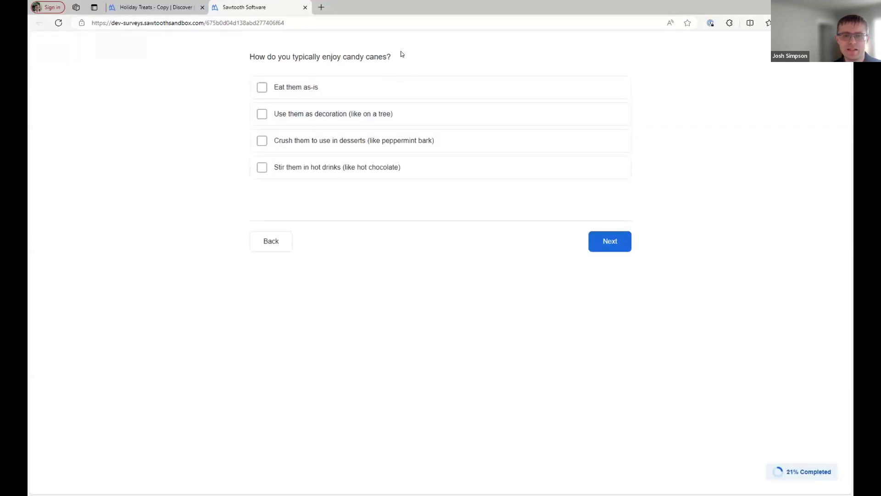
click(163, 12)
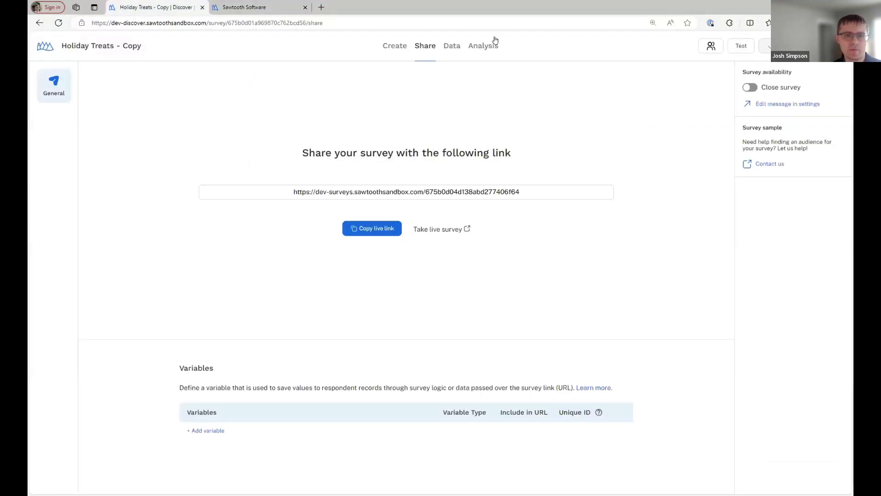
Return to the Create view and show the question panel as Collections
click(395, 51)
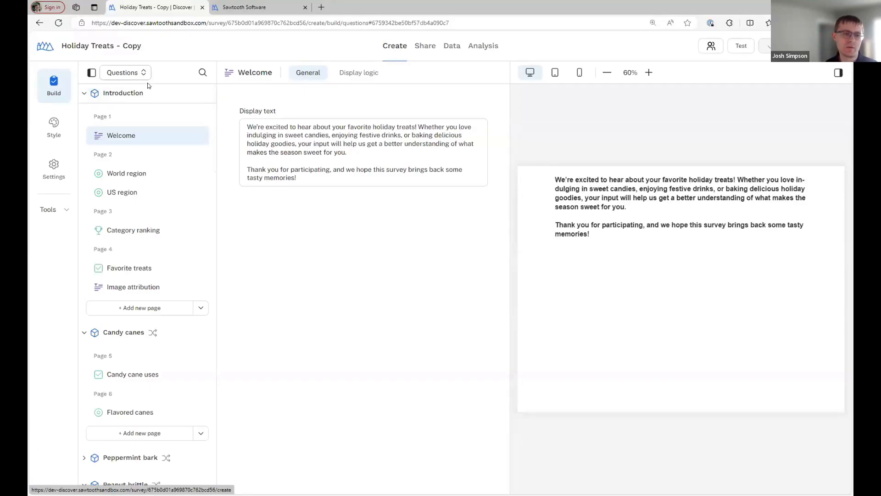
click(138, 72)
click(148, 109)
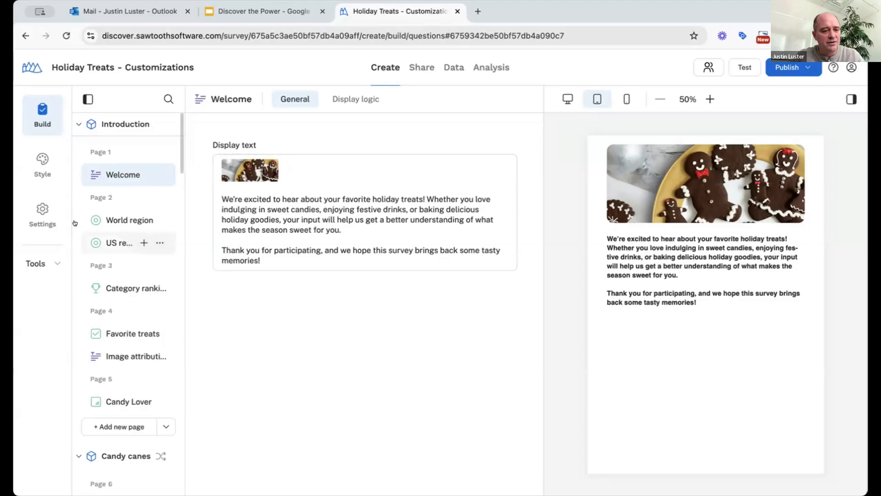
Paste [question="Welcome"] img { width: 300px; margin: auto; } at the top of Style > Custom CSS
click(40, 214)
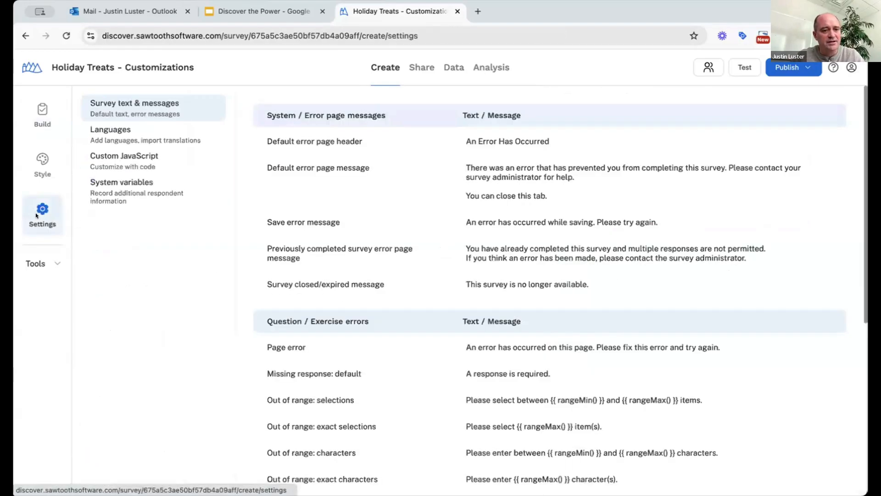
click(40, 175)
click(139, 134)
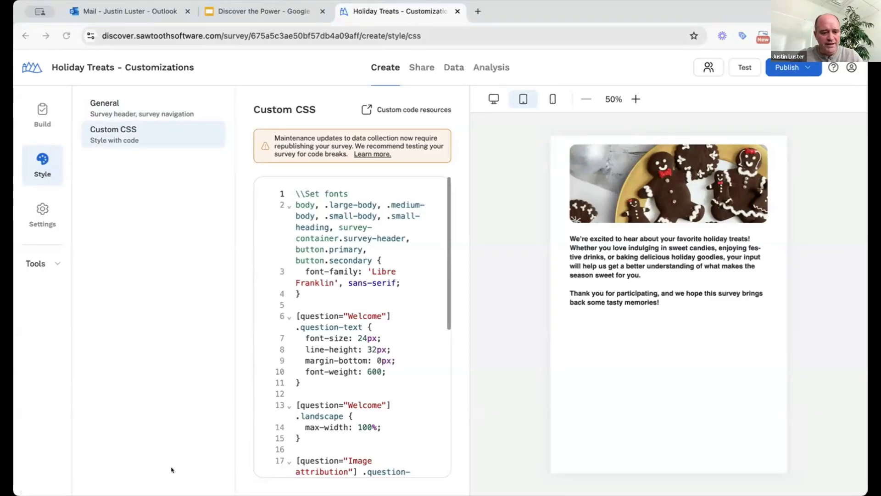
click(246, 357)
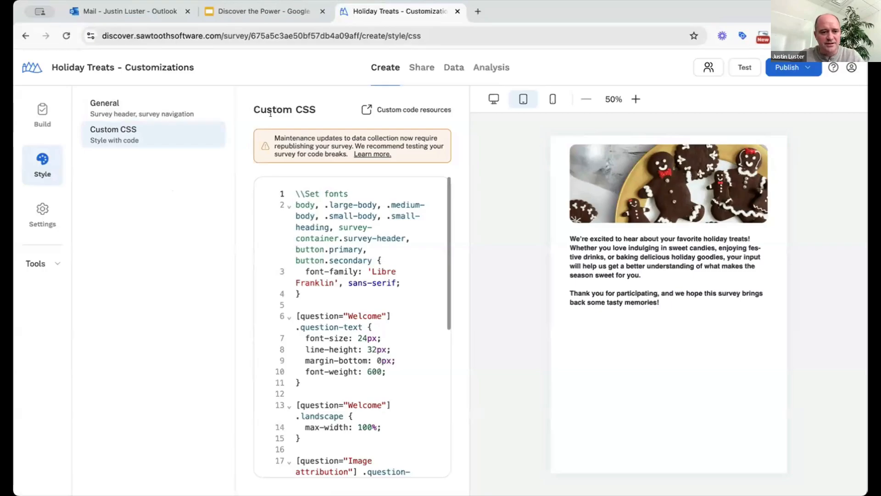
key(Return)
key(Return)
key(Return)
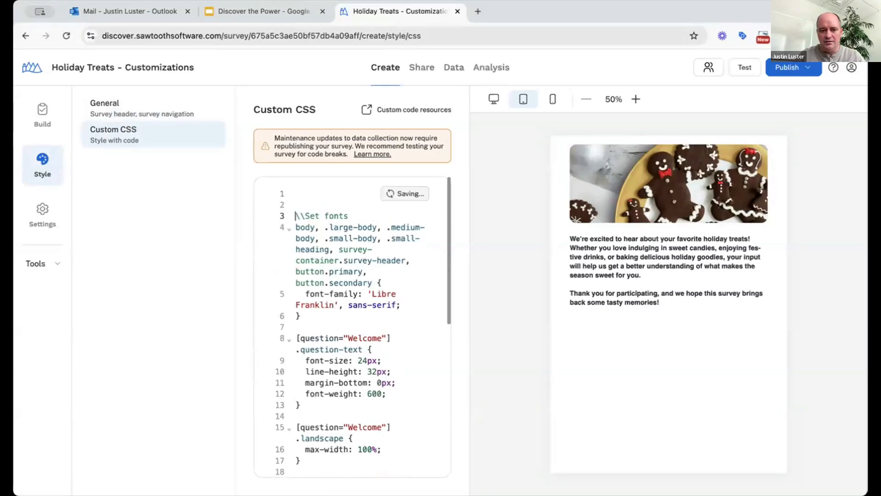
key(Up)
key(Up)
key(Up)
text([question="Welcome"] {   width: 300px;   margin: auto; })
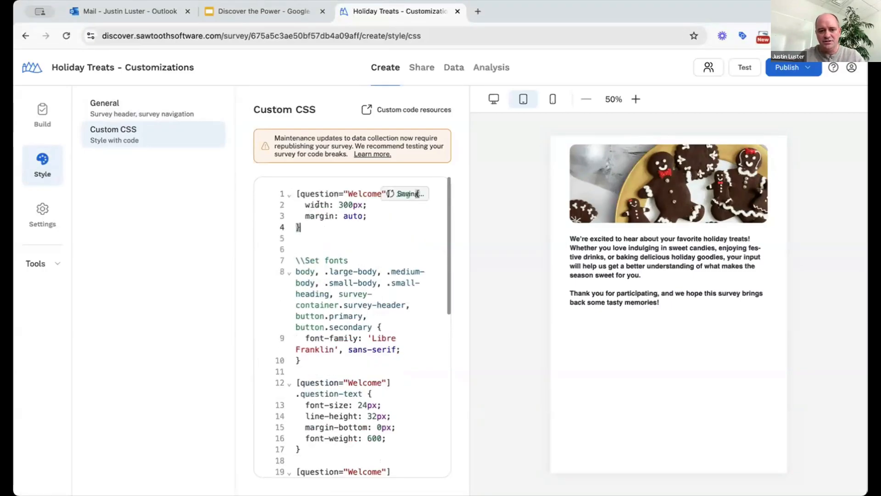
key(Down)
key(Down)
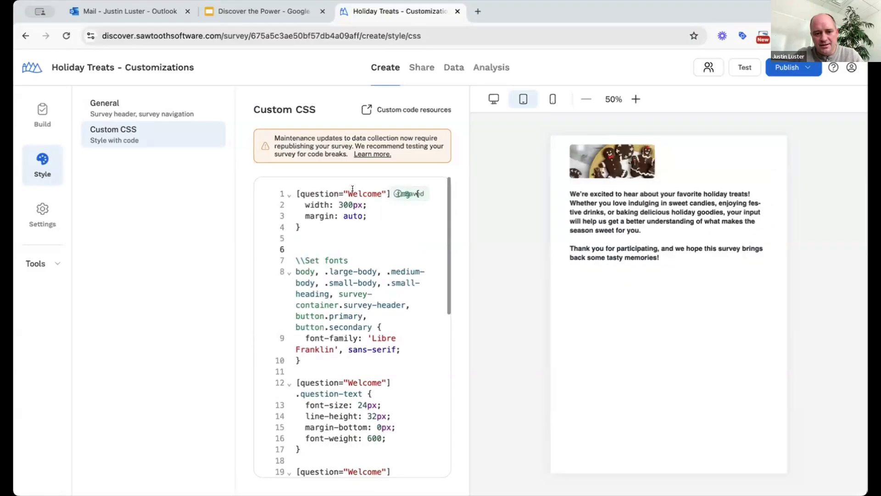
Select the new Welcome rule's width and margin declarations in the CSS editor
double_click(361, 189)
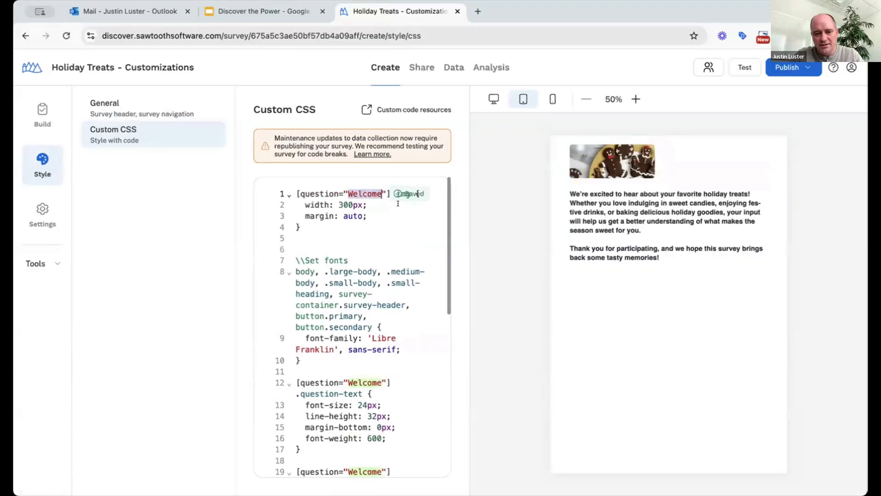
key(Down)
key(Down)
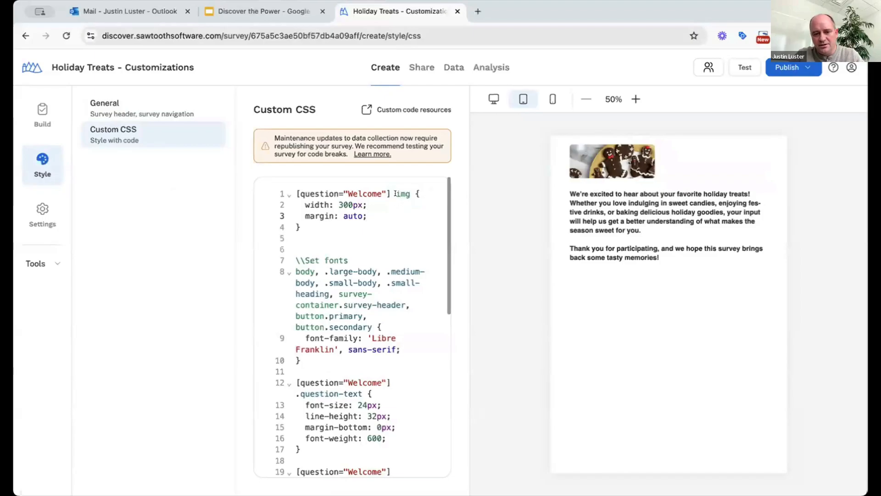
key(shift+Left)
key(shift+Left)
key(shift+Left)
key(shift+Left)
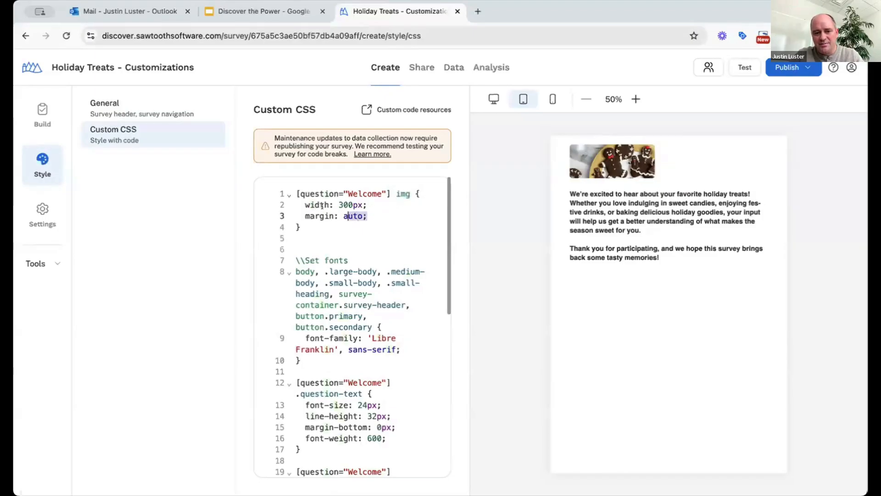
key(shift+Up)
key(shift+Home)
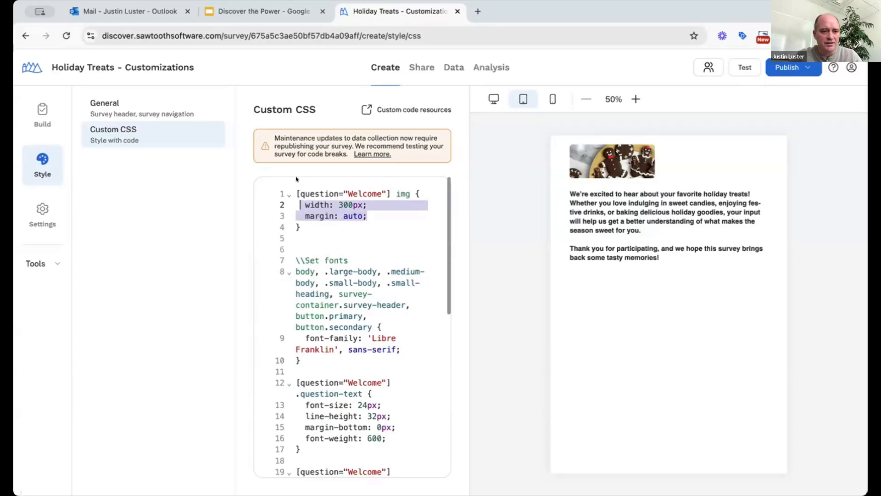
click(46, 215)
Review the Favorite treats question's Items list, where Gingerbread cookies is 5 and Sugar cookies 6
click(39, 118)
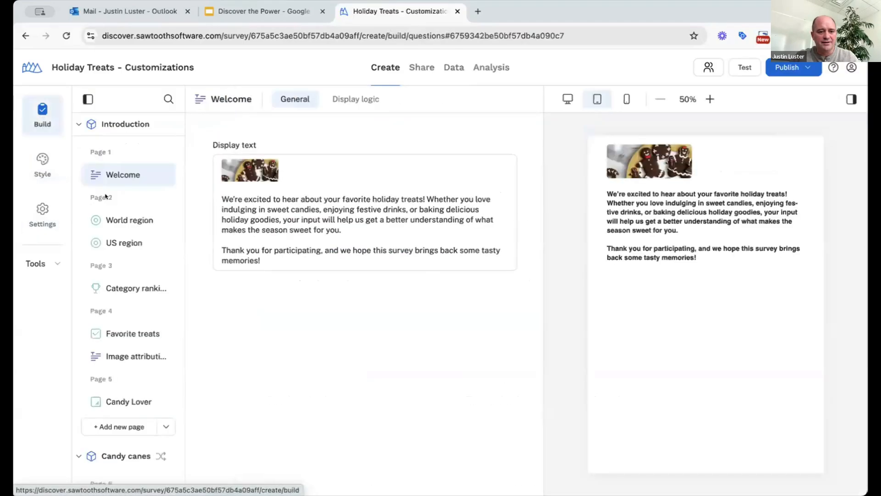
scroll(132, 289, down, 1)
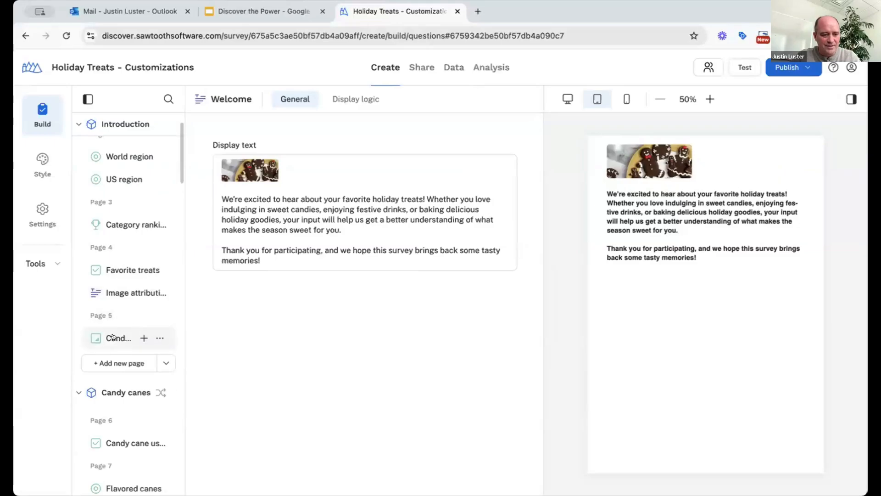
click(118, 271)
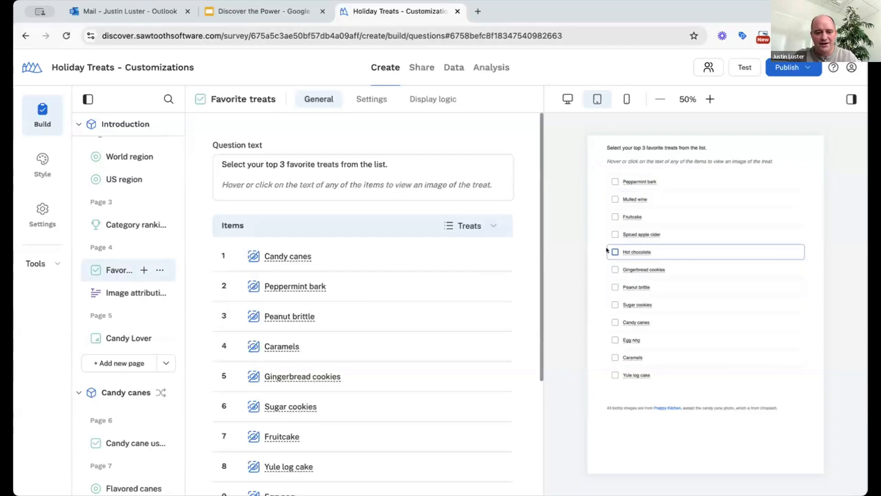
click(159, 269)
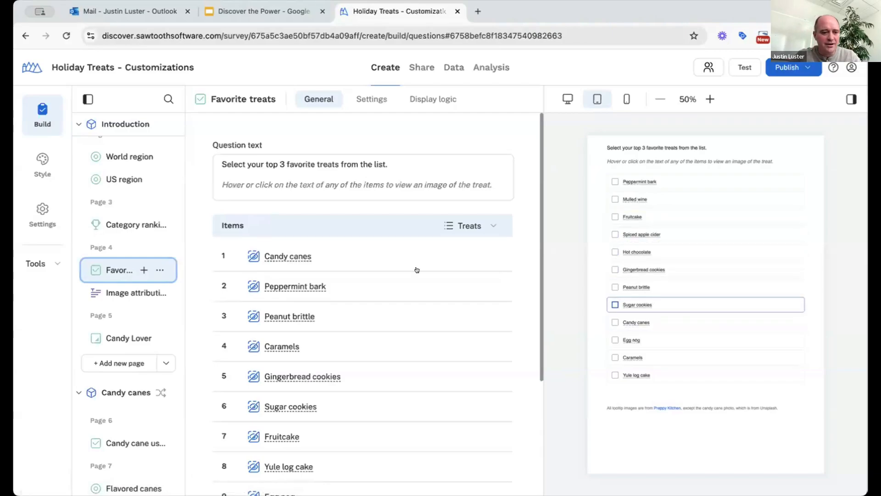
Paste the prepared addPostValidationHandler code for Favorite treats into the survey's Custom JavaScript editor
click(43, 212)
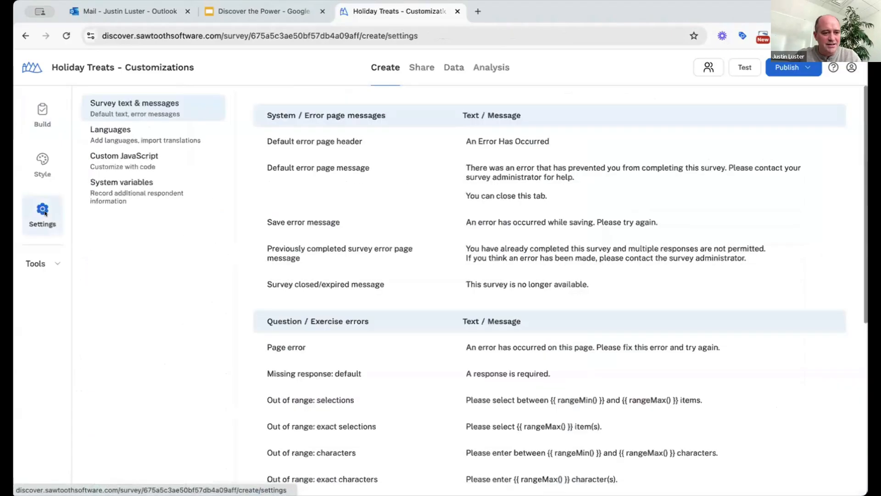
click(118, 160)
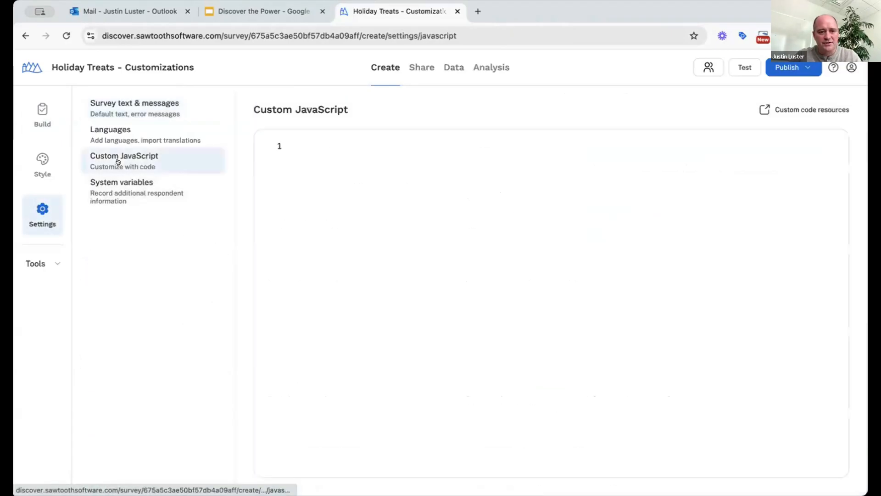
click(335, 148)
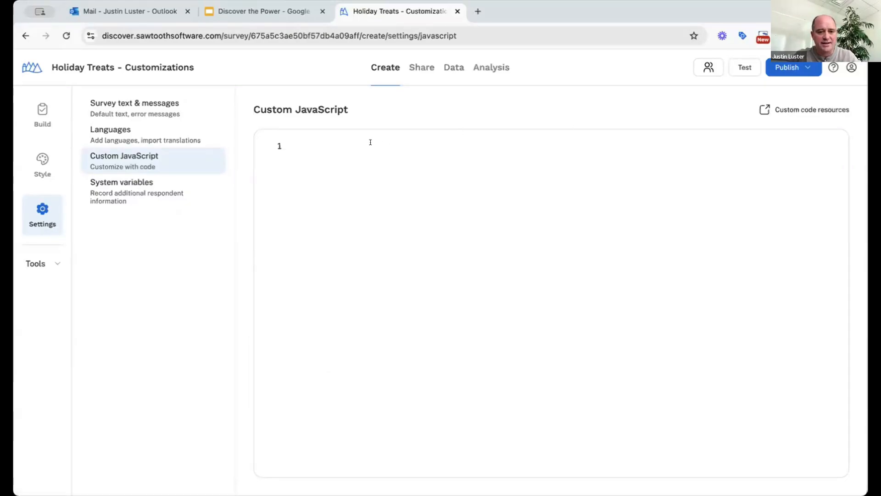
text(addPostValidationHandler("Favorite treats", () => {    const gingerbread_checked = getValue("Favorite treats", 5);  //Gingerbread   const sugar_checked = getValue("Favorite treats", 6);  //Sugar cookies    if(gingerbread_checked && sugar_checked){     return "You cannot select both Gingerbread Cookies and Sugar Cookies.";   } });)
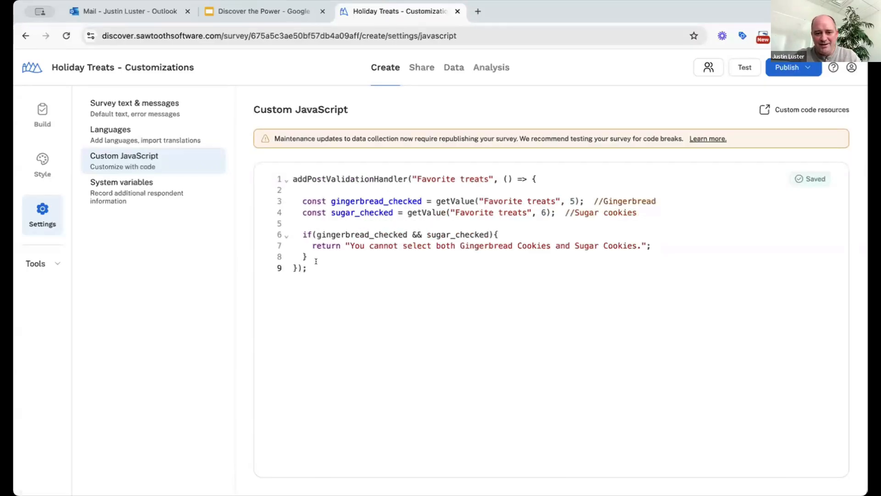
Review the pasted handler's function name, body and the Favorite treats question name
drag(316, 267, 293, 179)
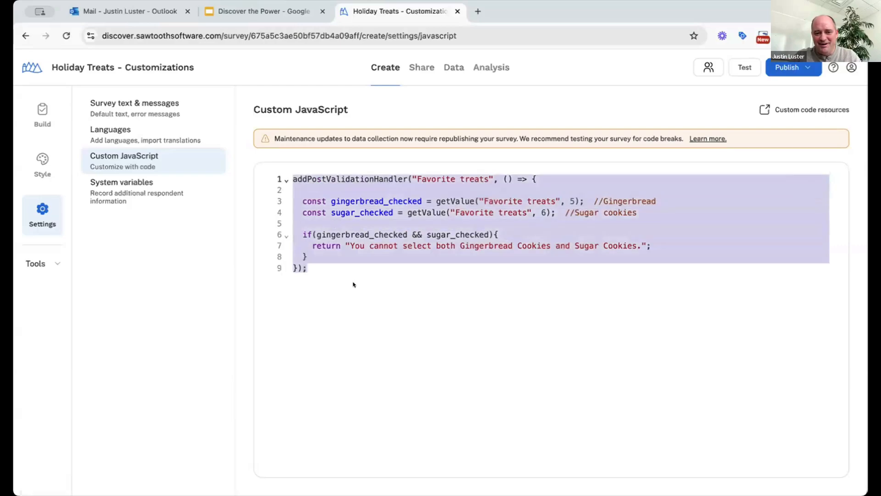
click(382, 284)
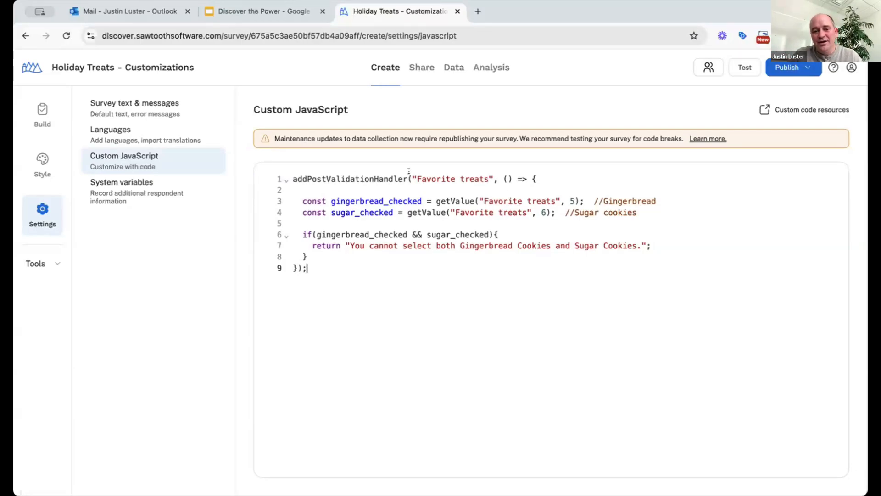
drag(415, 177, 487, 171)
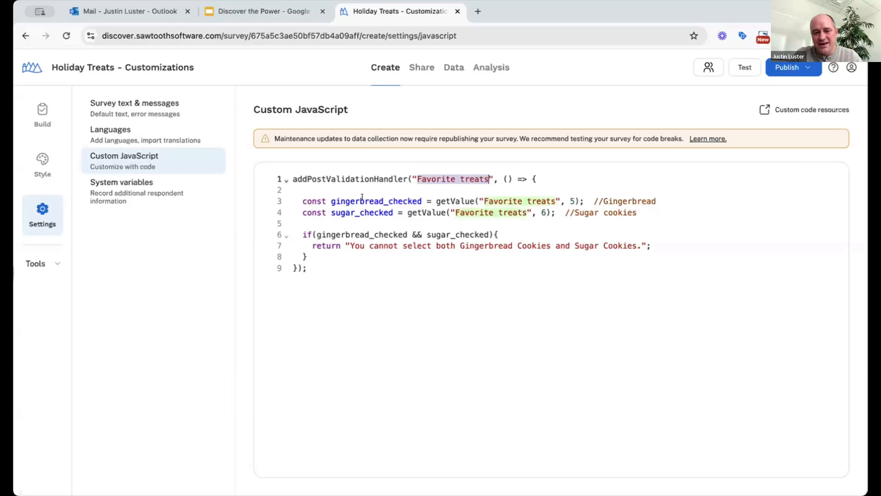
click(380, 276)
double_click(327, 178)
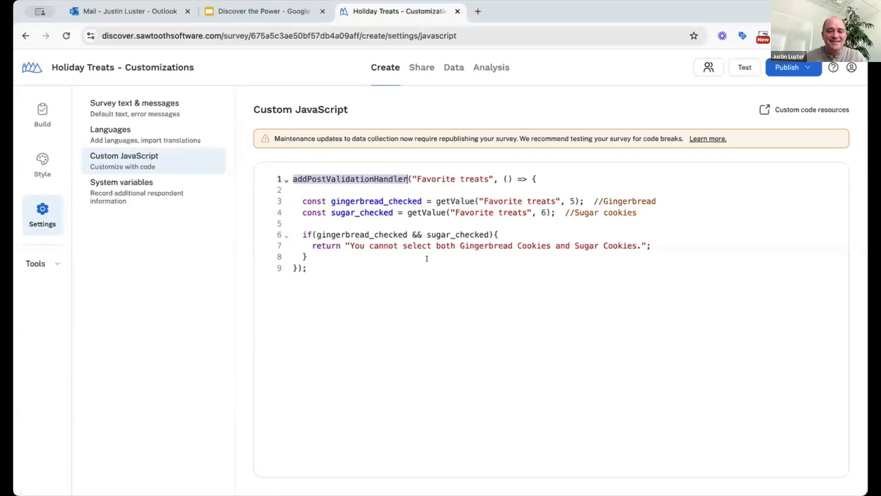
drag(316, 189, 526, 246)
click(441, 179)
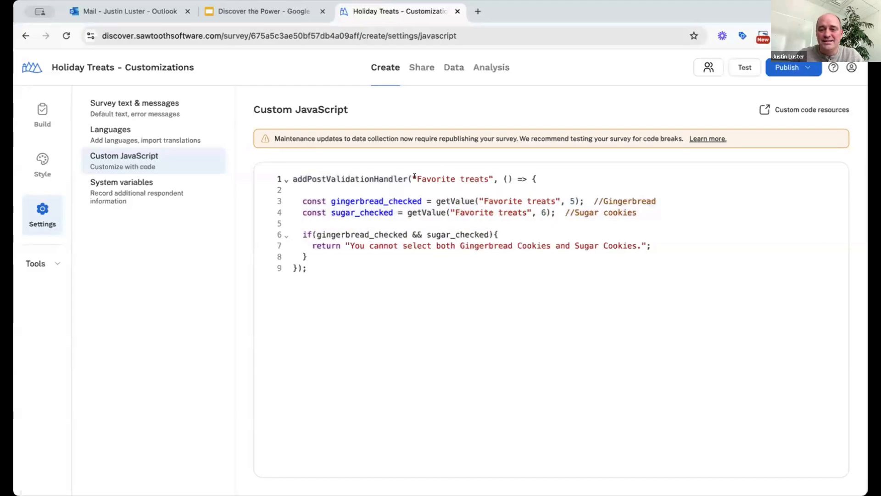
drag(414, 178, 487, 178)
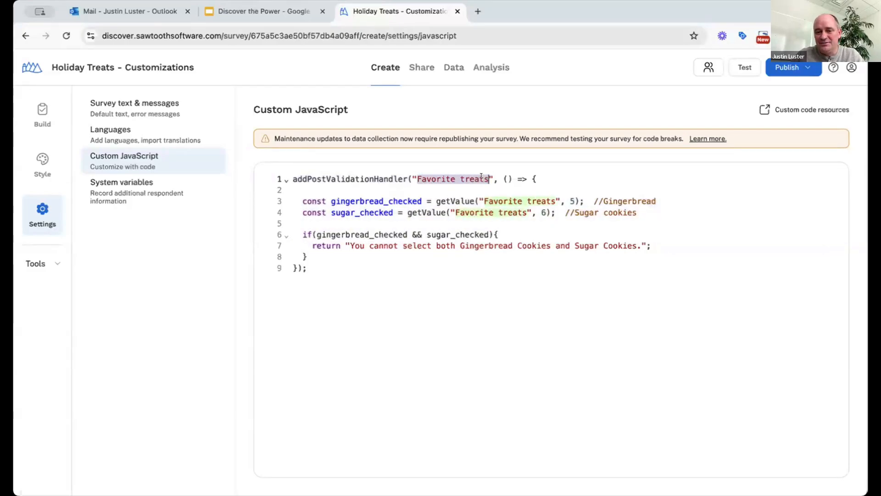
click(437, 178)
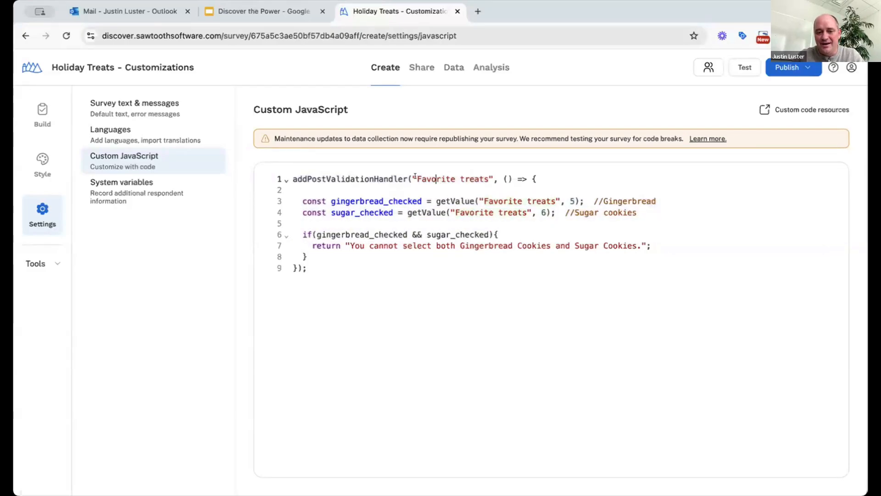
drag(416, 178, 486, 170)
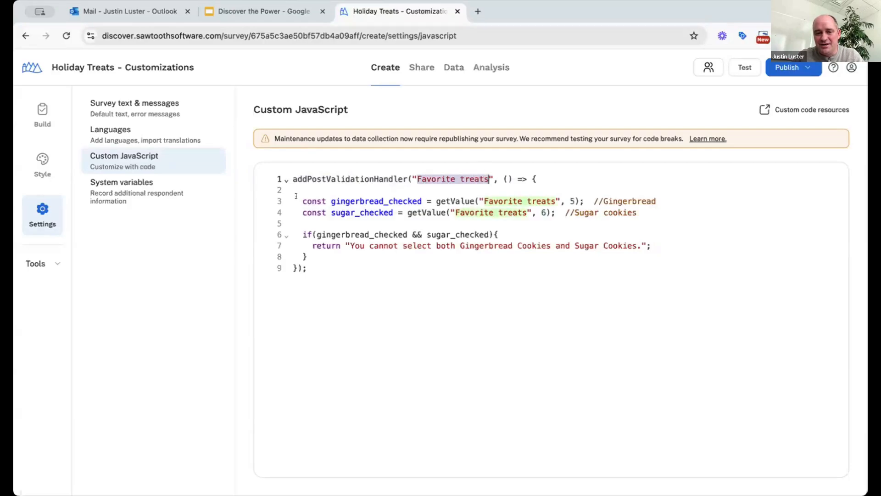
drag(298, 201, 350, 248)
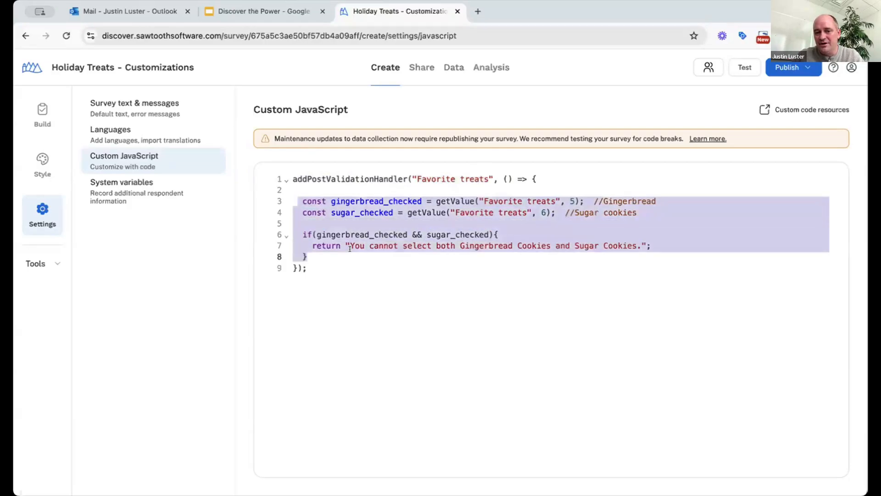
click(362, 262)
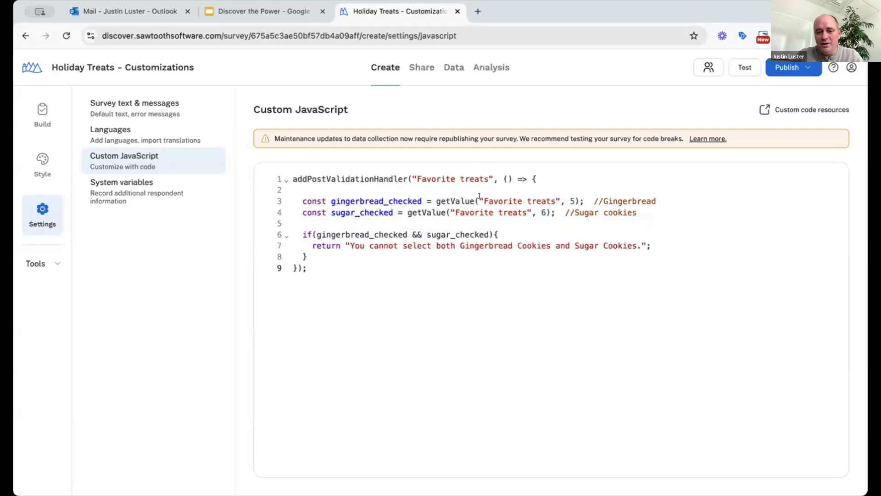
Review the gingerbread_checked and sugar_checked checks and the error message, then start a test run
double_click(368, 200)
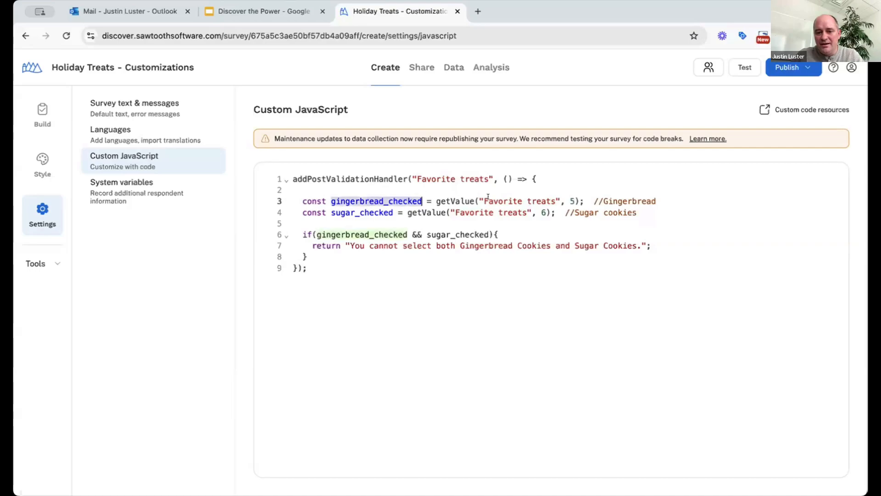
drag(480, 199, 554, 199)
double_click(571, 199)
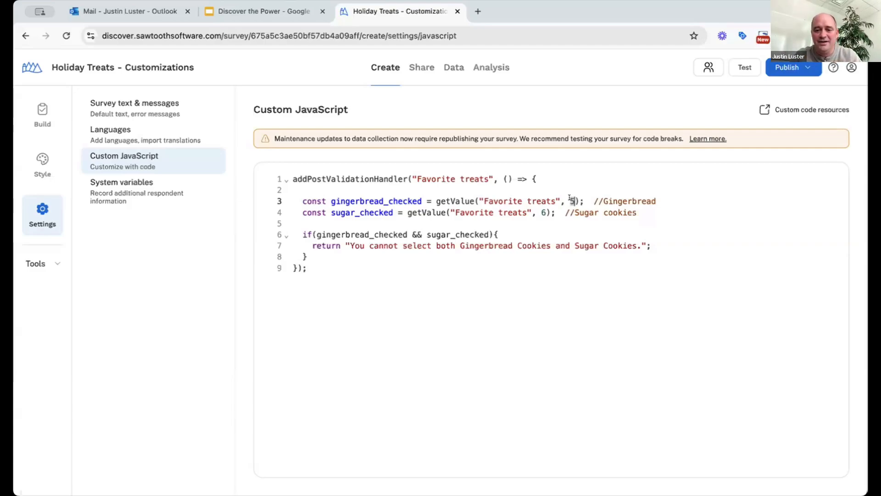
double_click(609, 198)
click(361, 200)
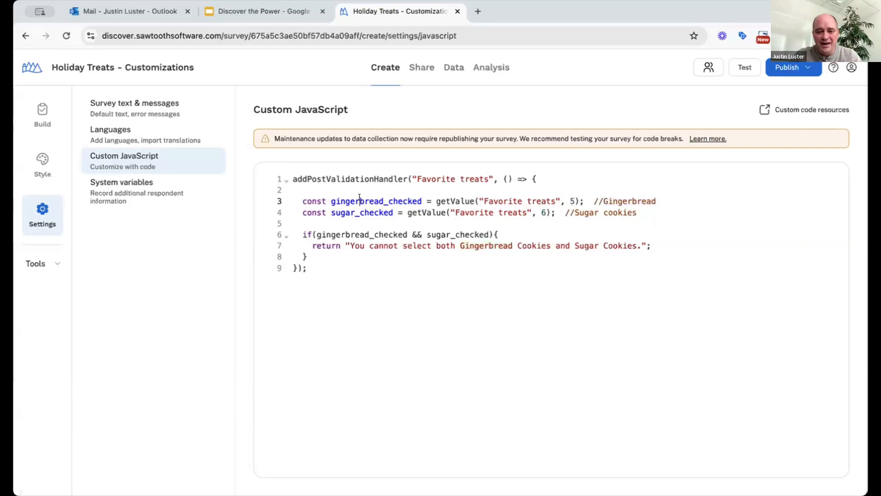
double_click(363, 202)
click(387, 206)
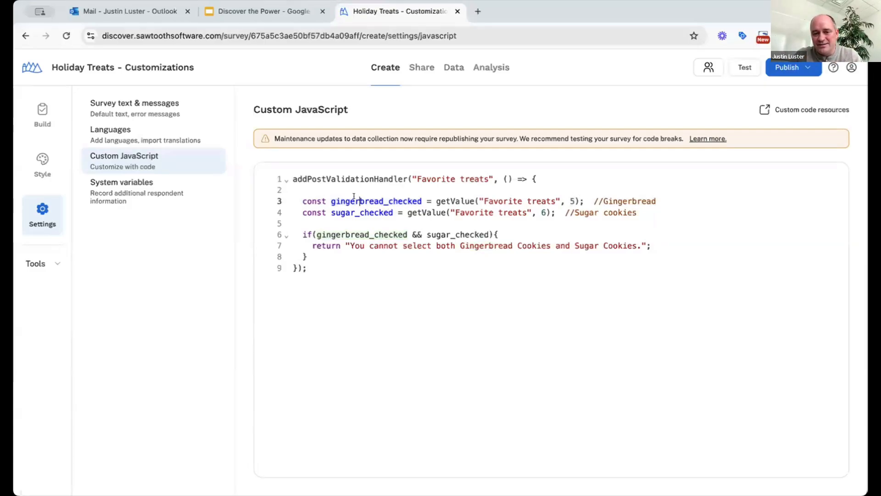
double_click(388, 204)
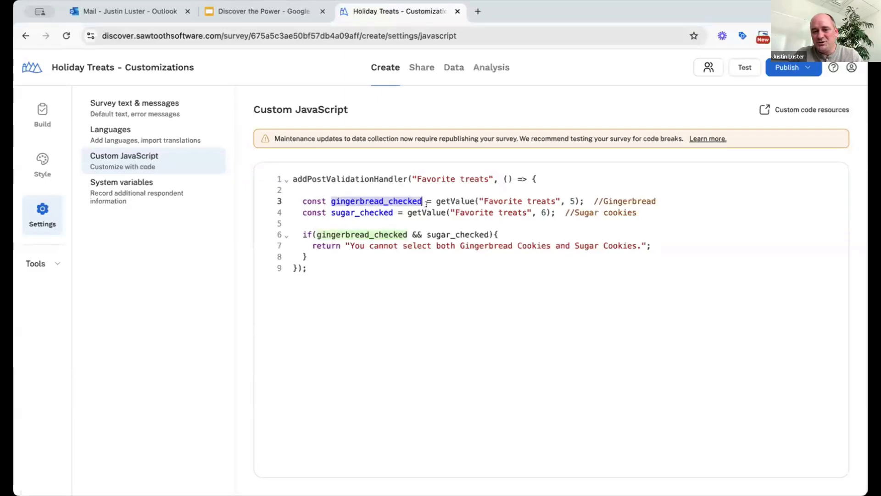
click(432, 212)
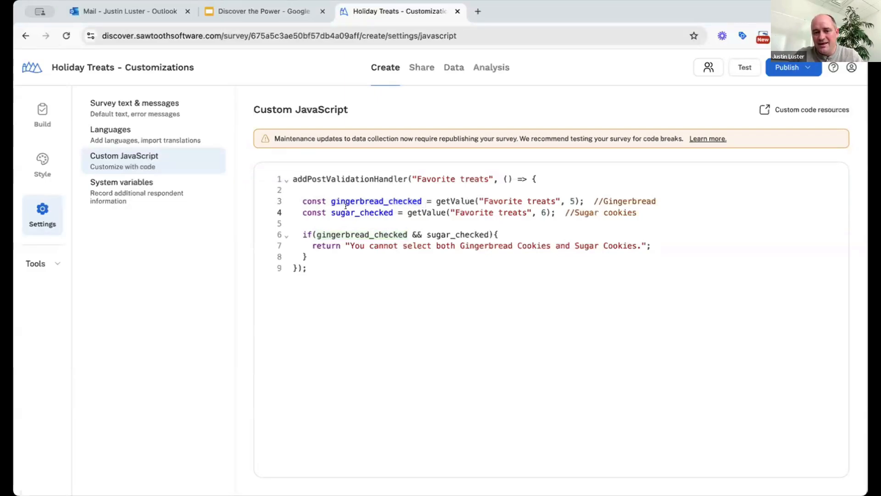
double_click(346, 212)
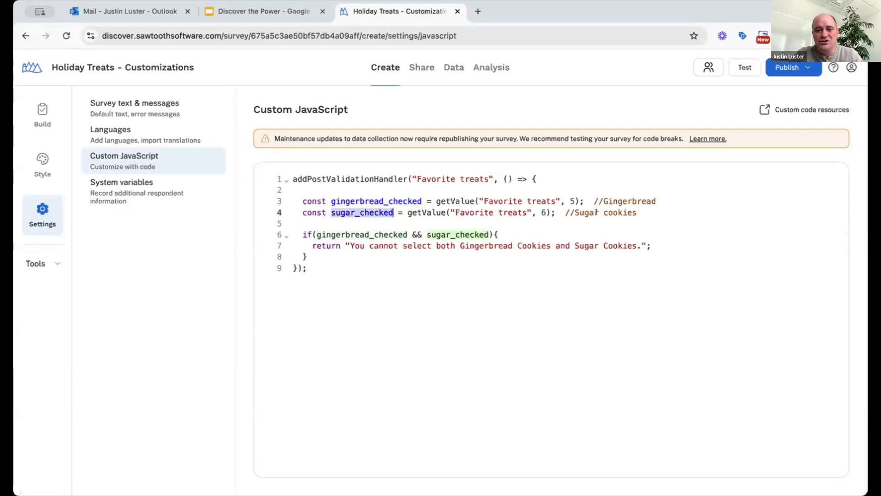
click(398, 234)
double_click(342, 232)
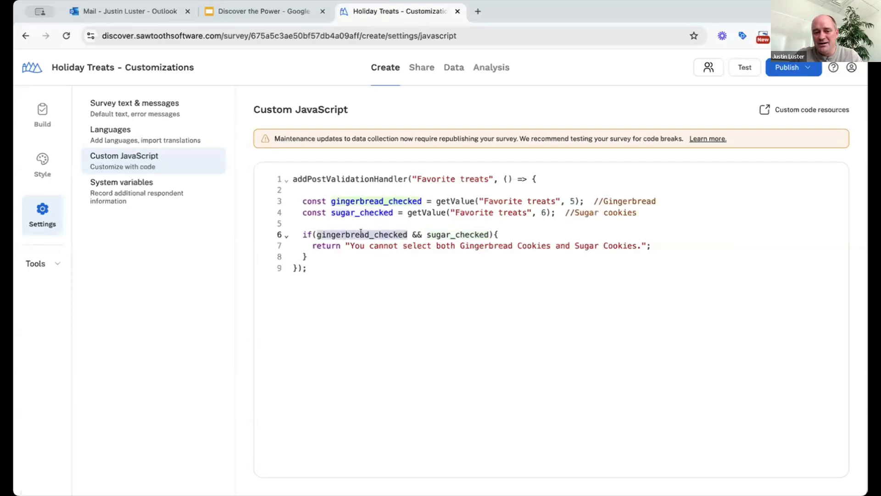
click(450, 233)
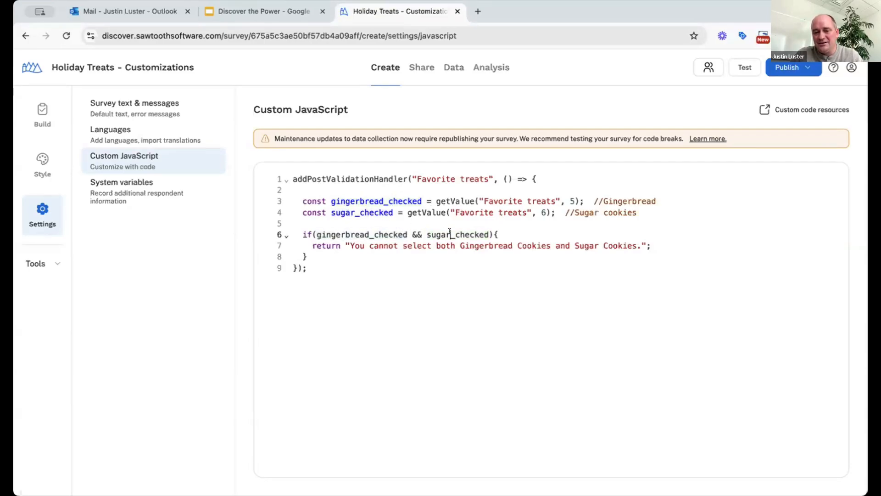
double_click(450, 233)
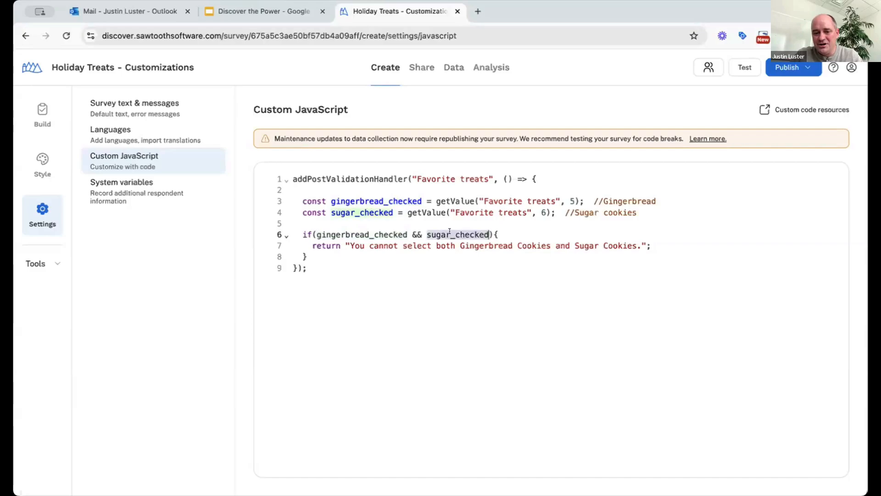
click(346, 245)
drag(326, 244, 648, 246)
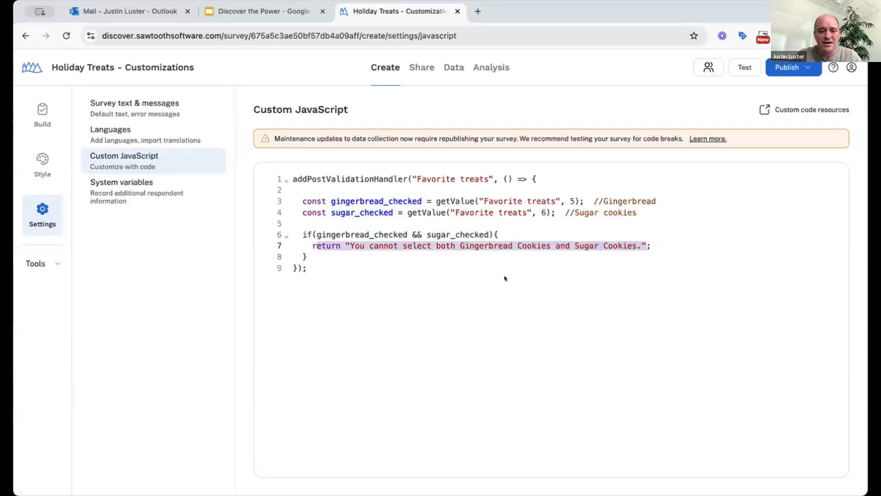
click(481, 277)
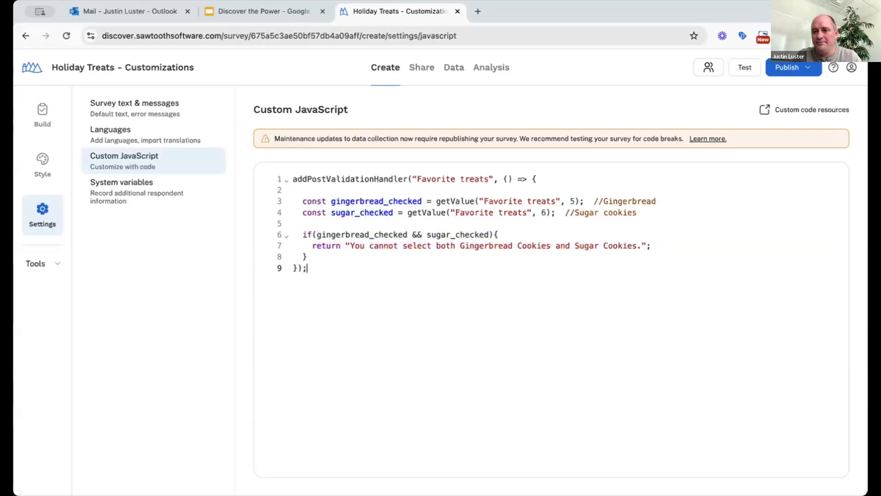
click(738, 68)
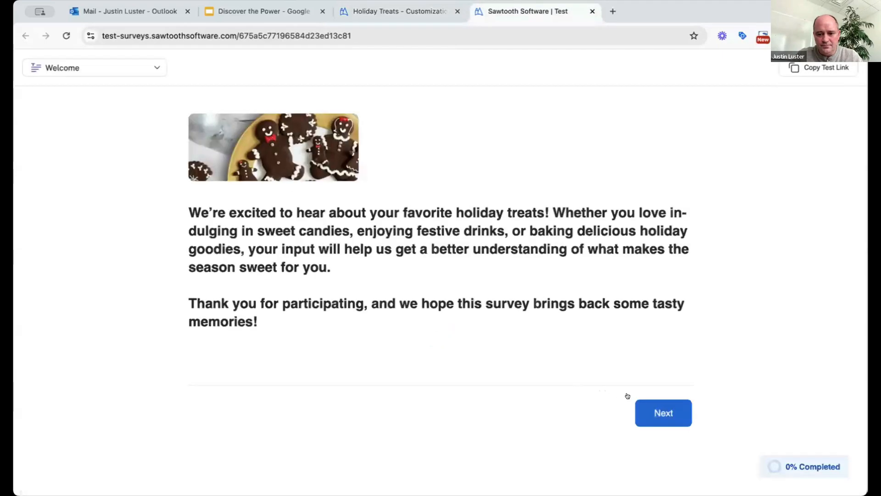
Advance through the test survey, answering the region as Europe and ranking the treat categories
click(648, 406)
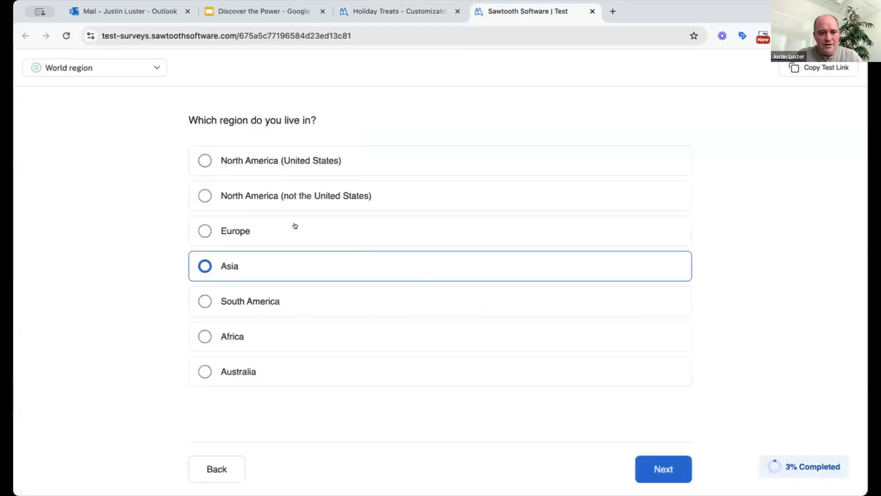
click(267, 234)
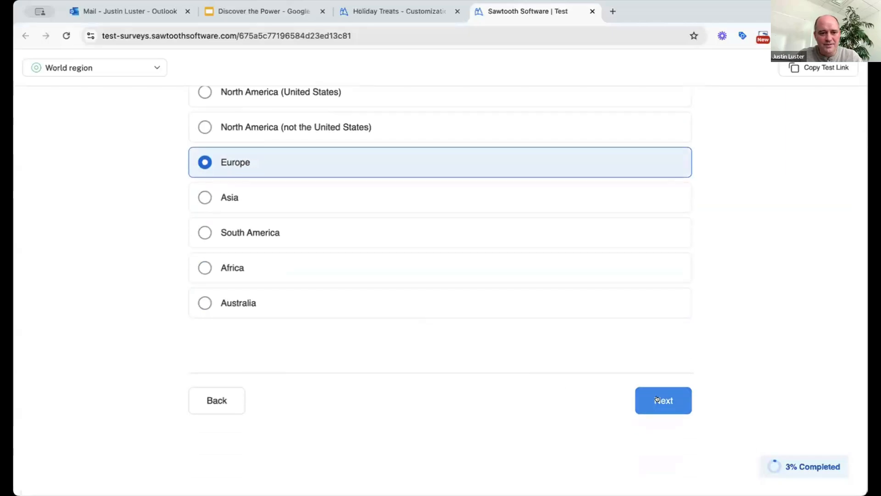
click(663, 400)
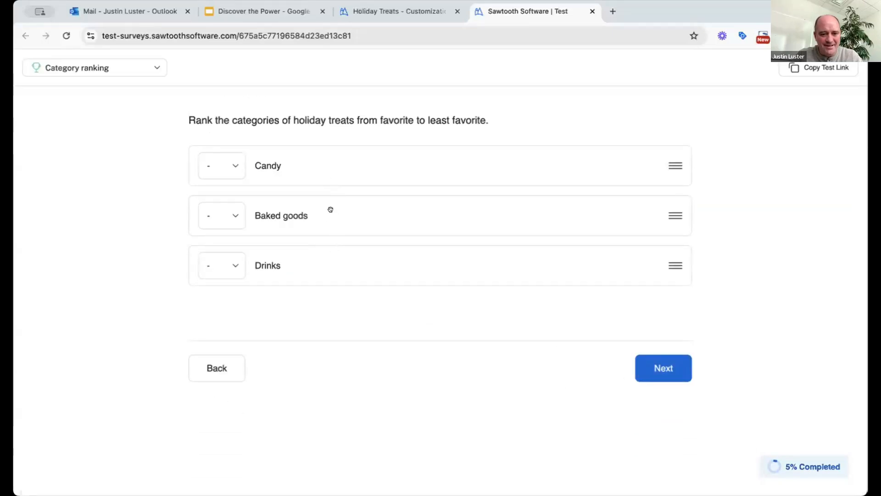
mouse_move(329, 207)
mouse_down()
mouse_move(336, 181)
mouse_move(340, 210)
mouse_up()
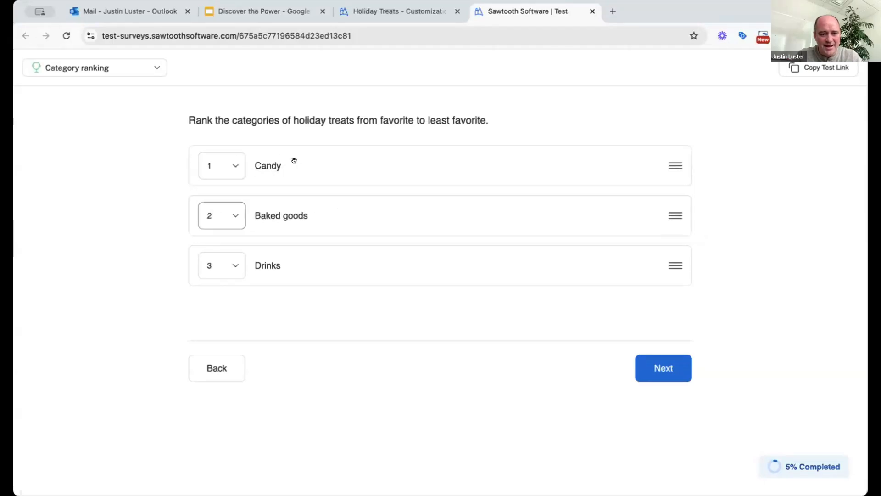
click(655, 363)
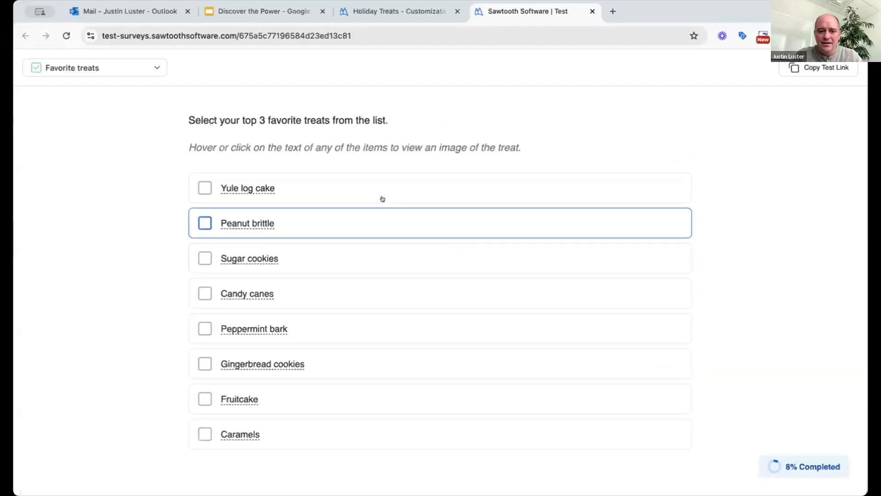
Submit Sugar cookies, Gingerbread cookies and Yule log cake as favorites, then return to the editor
click(201, 259)
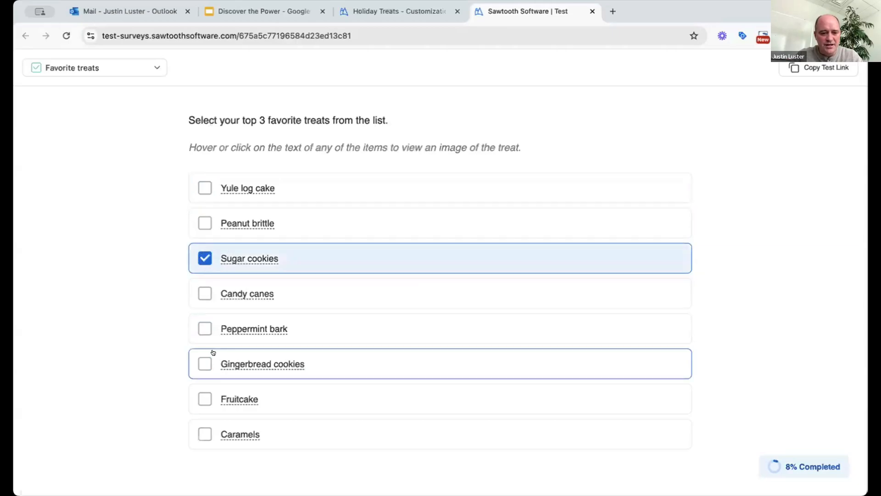
click(197, 363)
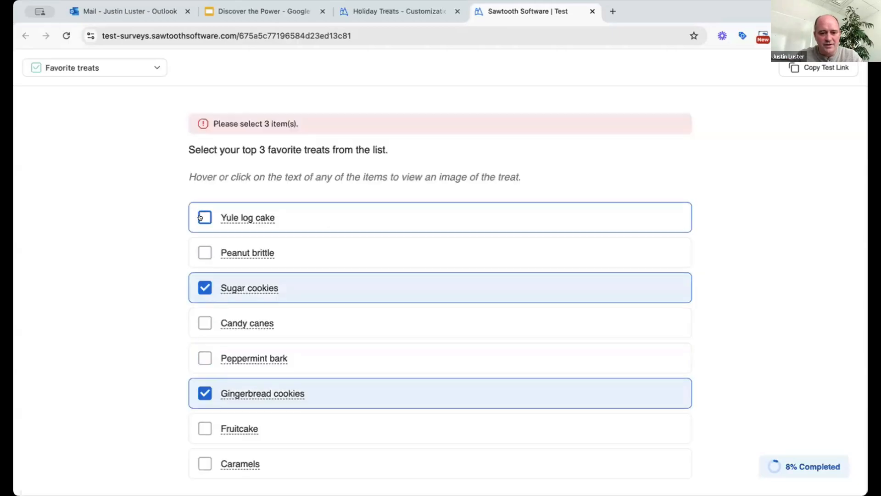
click(200, 218)
scroll(456, 360, down, 3)
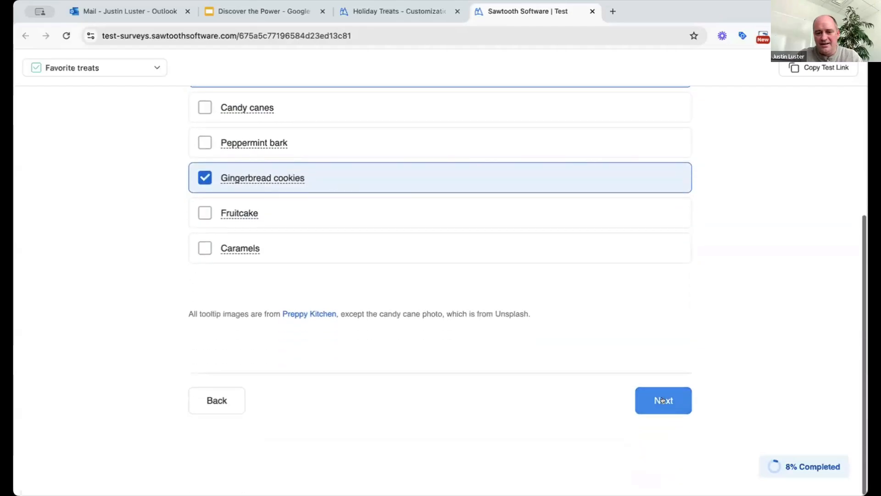
click(662, 400)
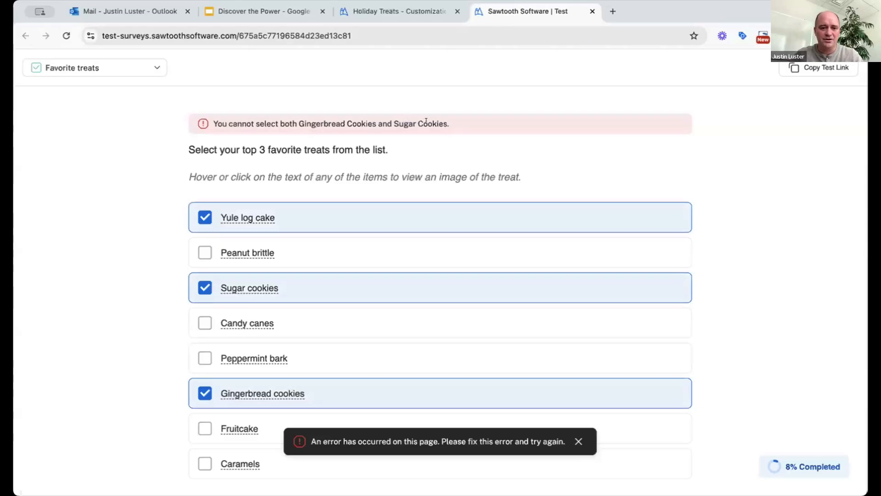
click(404, 13)
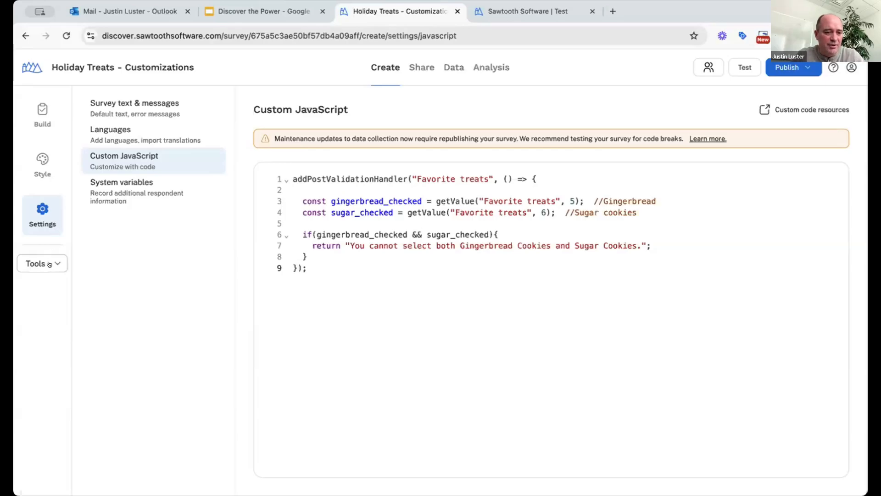
click(52, 266)
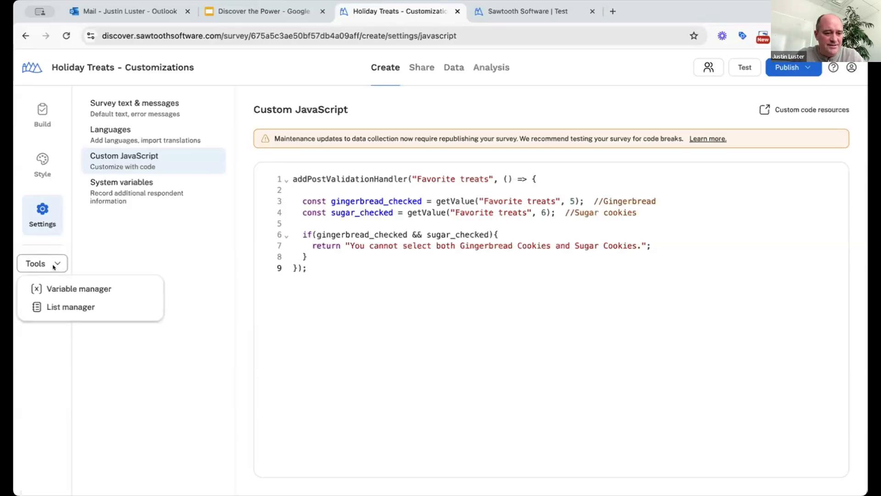
click(63, 289)
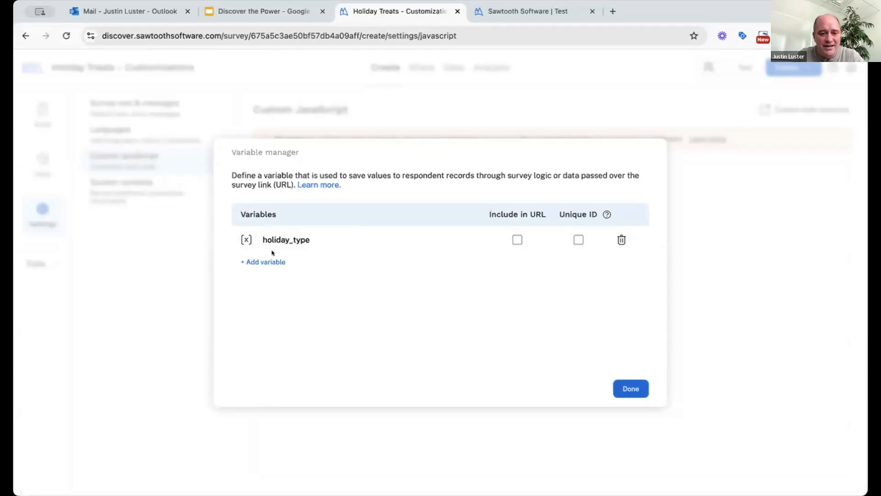
click(632, 389)
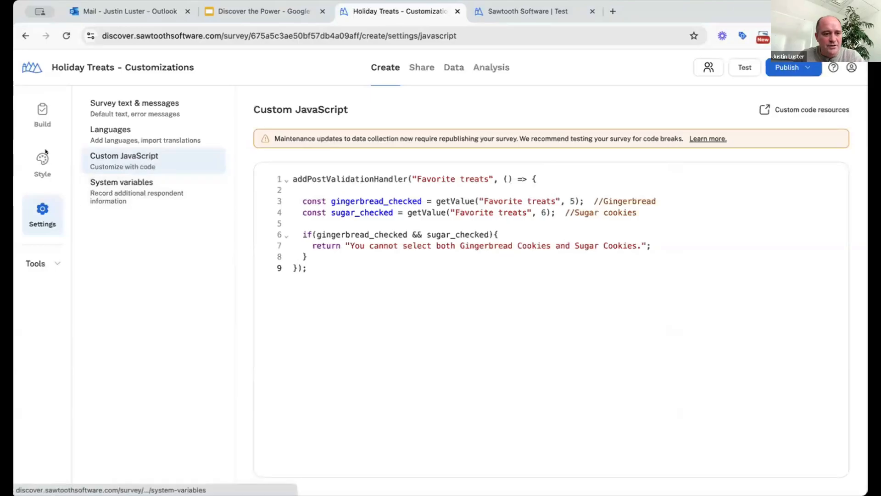
Inspect the numbering of the Favorite treats items in Build, then return to Settings
click(42, 115)
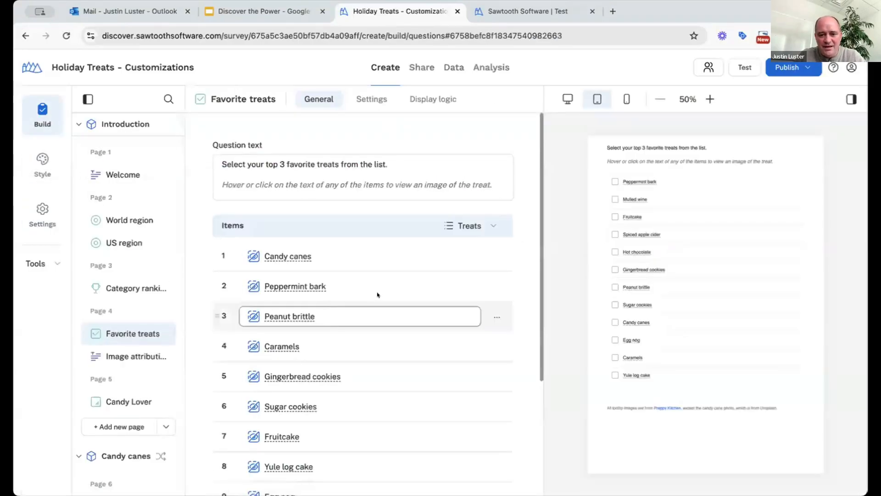
scroll(348, 309, down, 2)
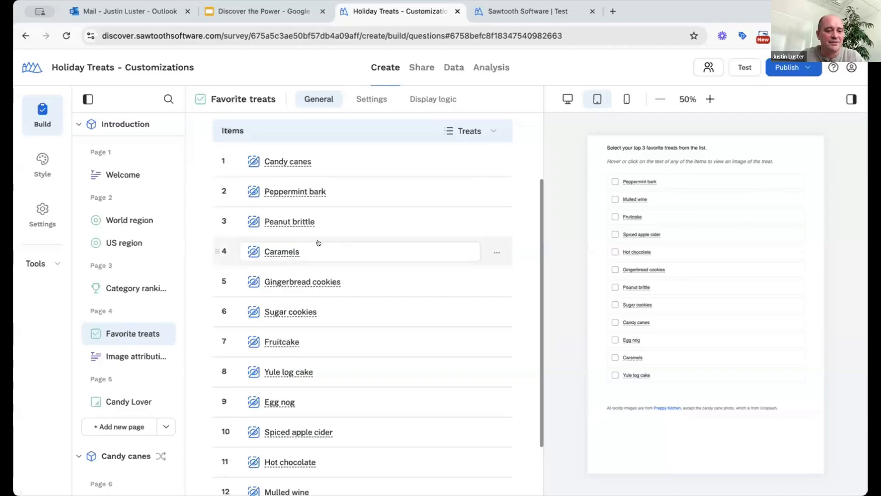
scroll(293, 208, up, 2)
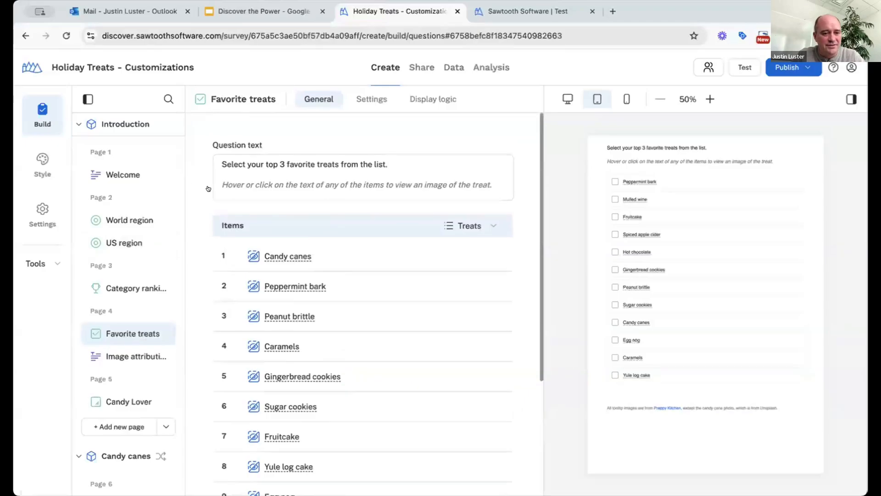
click(43, 213)
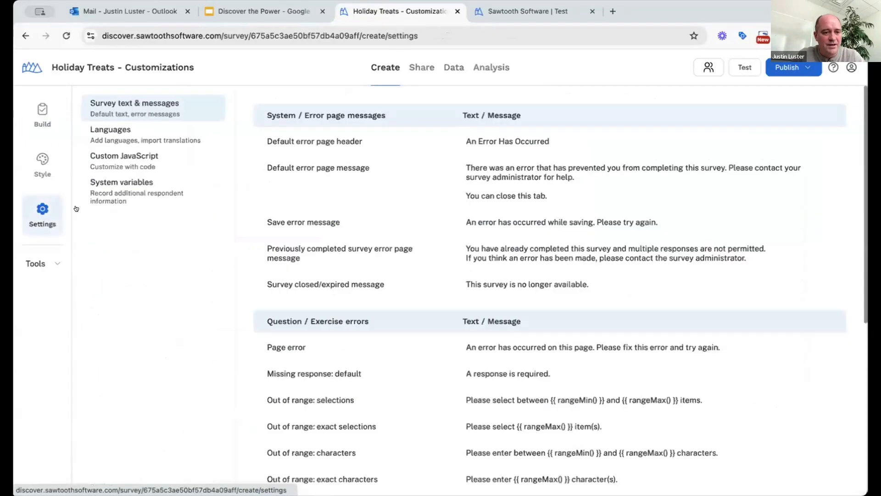
click(120, 159)
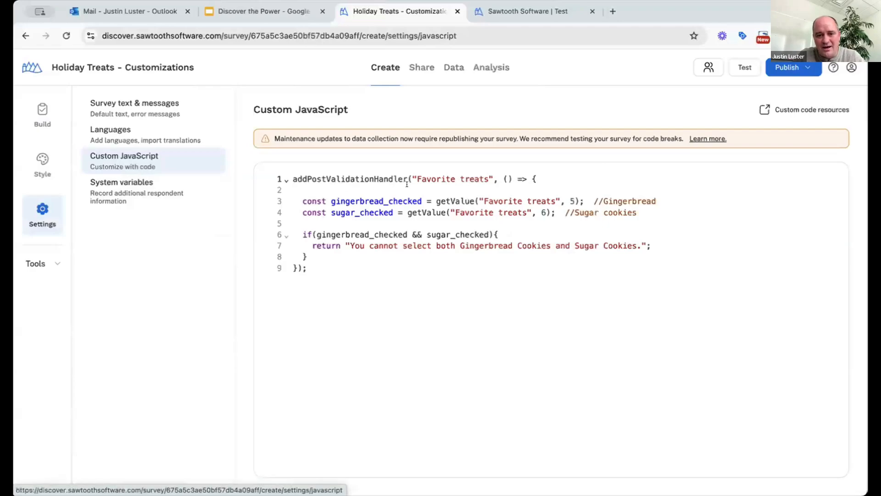
click(359, 187)
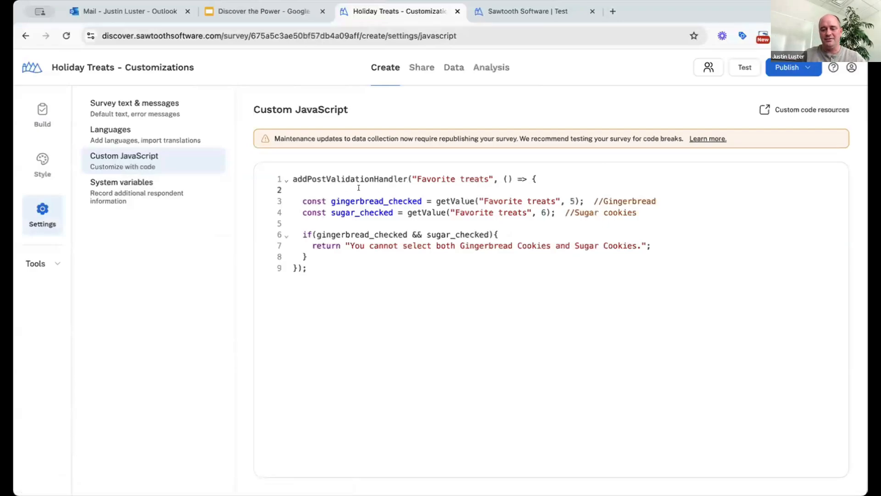
key(Return)
key(Return)
key(Return)
key(Return)
key(Return)
key(Return)
key(Return)
key(Return)
key(Up)
key(Up)
key(Up)
key(Up)
key(Up)
key(Up)
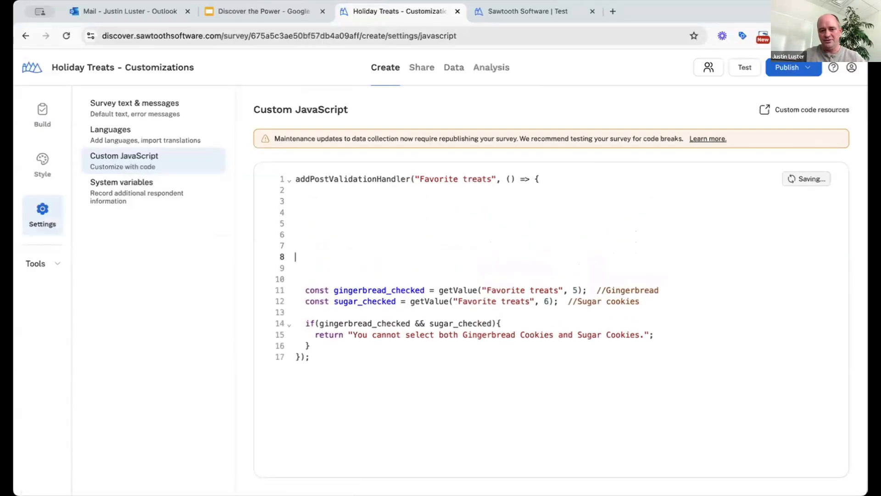
key(Up)
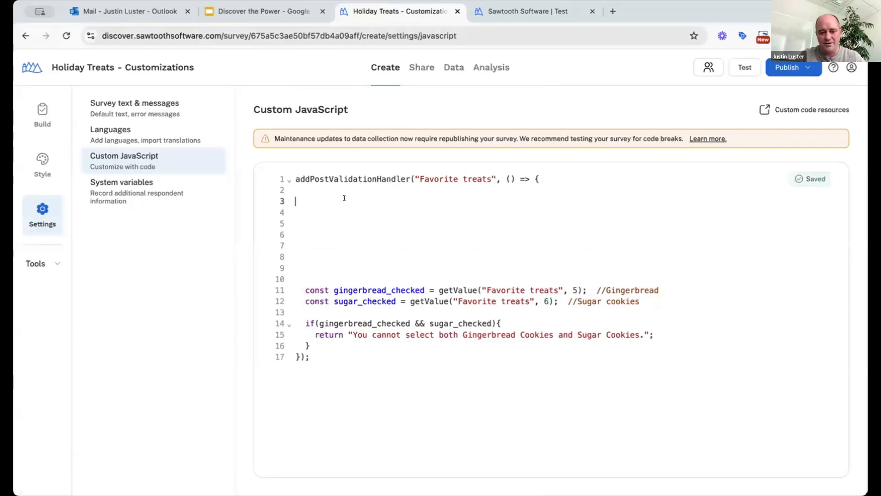
key(ctrl+v)
scroll(352, 220, up, 2)
scroll(352, 221, down, 1)
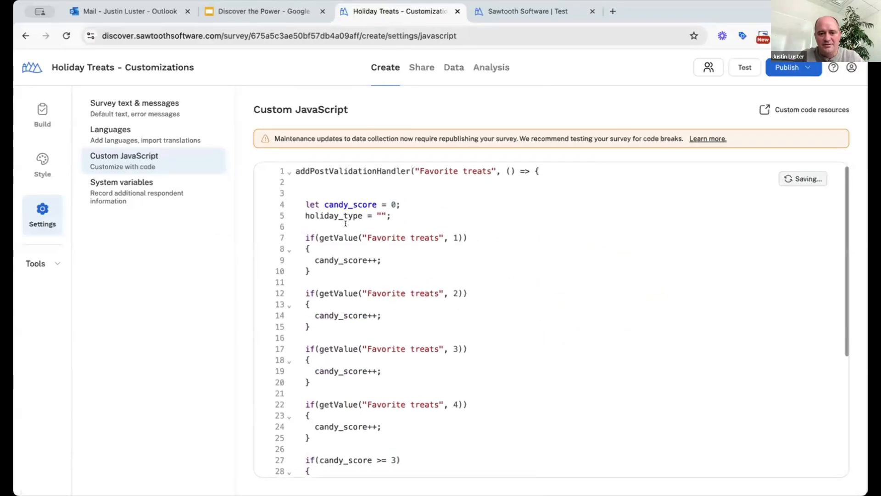
scroll(352, 222, up, 1)
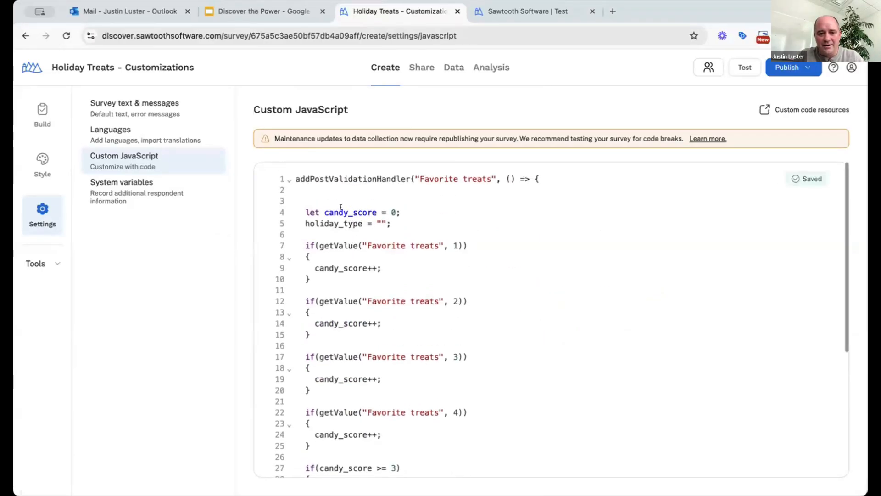
double_click(341, 211)
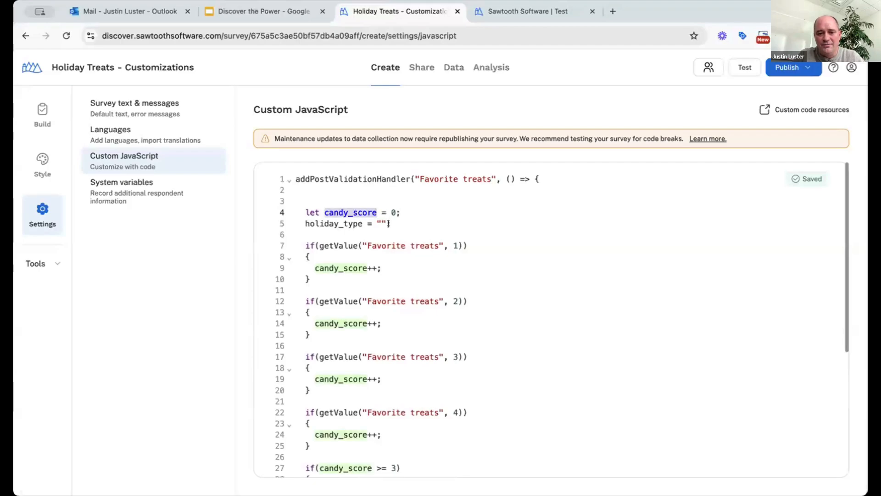
scroll(388, 223, down, 1)
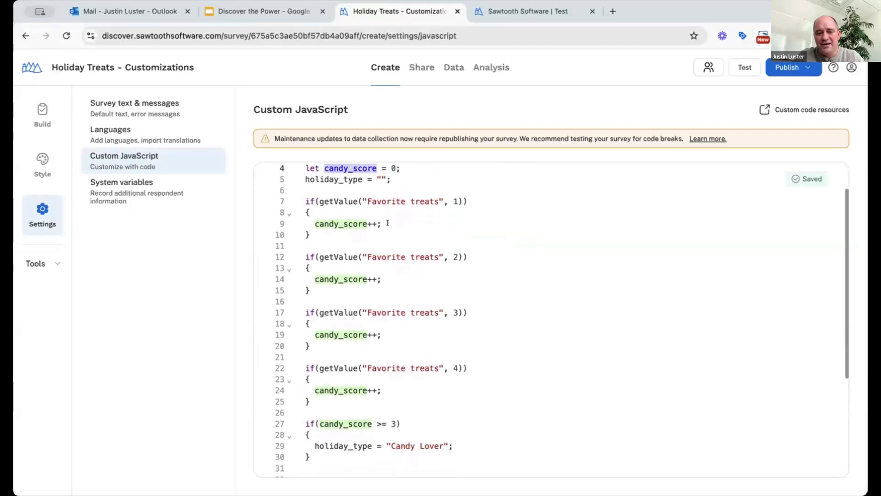
scroll(395, 204, down, 1)
scroll(397, 206, down, 3)
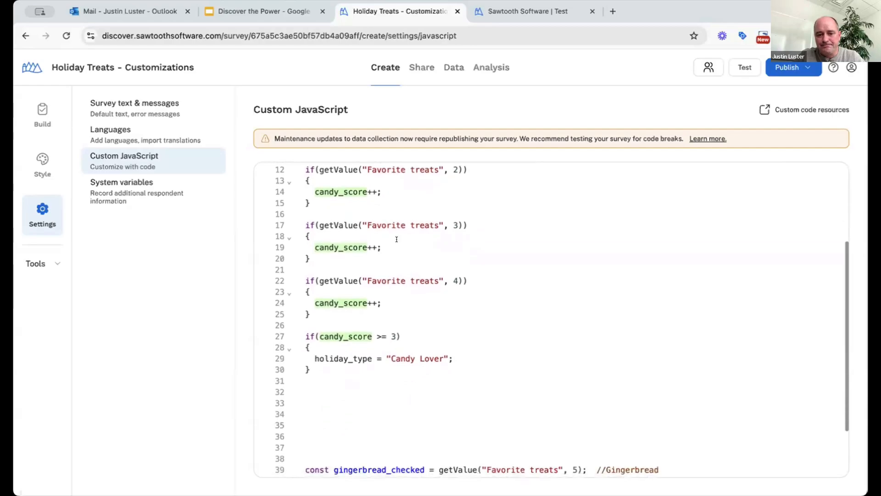
scroll(398, 229, up, 2)
scroll(398, 279, up, 2)
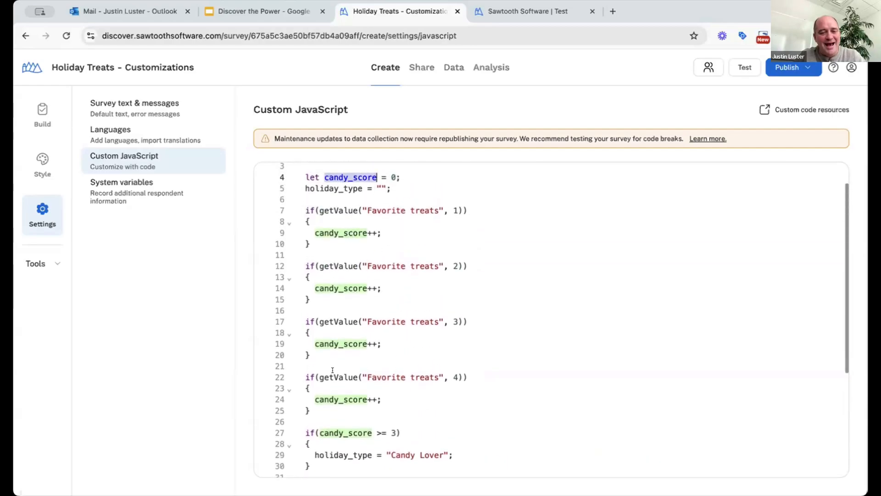
scroll(397, 376, down, 4)
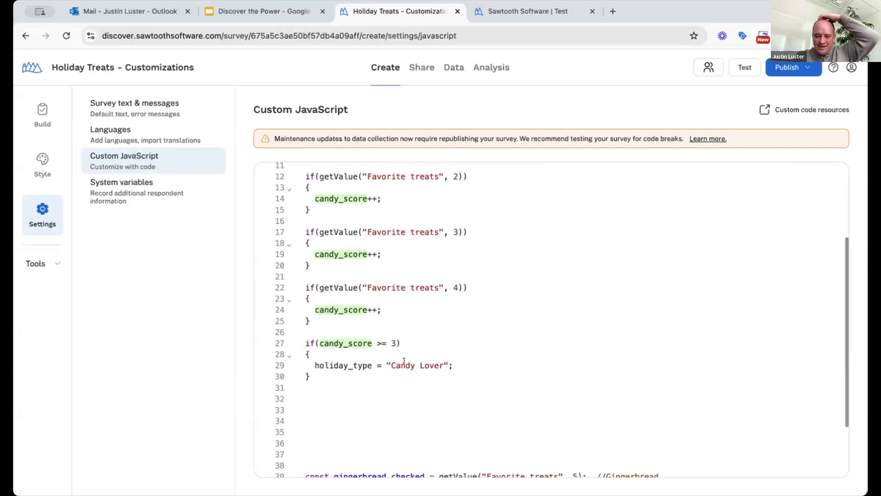
scroll(359, 361, up, 3)
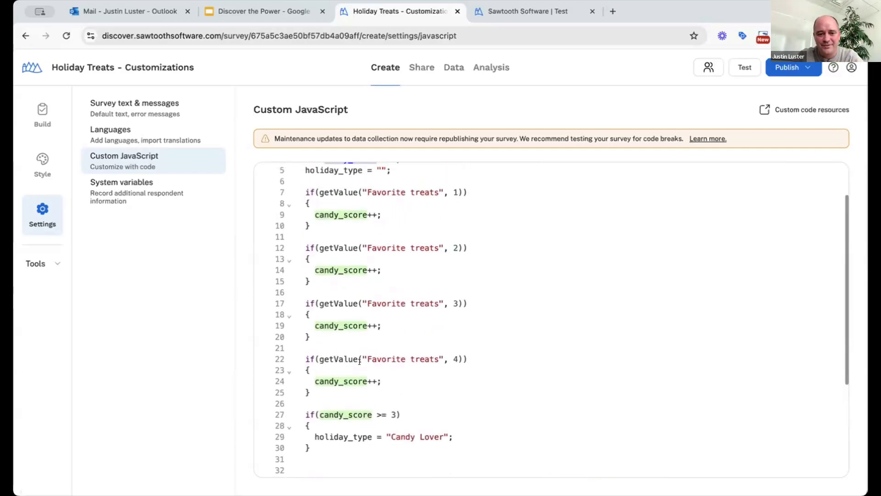
scroll(349, 330, up, 2)
scroll(322, 276, down, 2)
scroll(309, 233, up, 2)
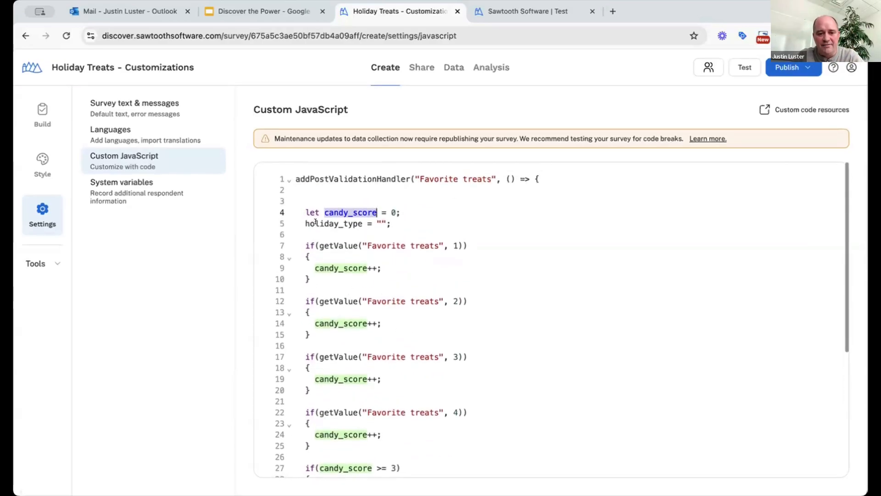
double_click(315, 223)
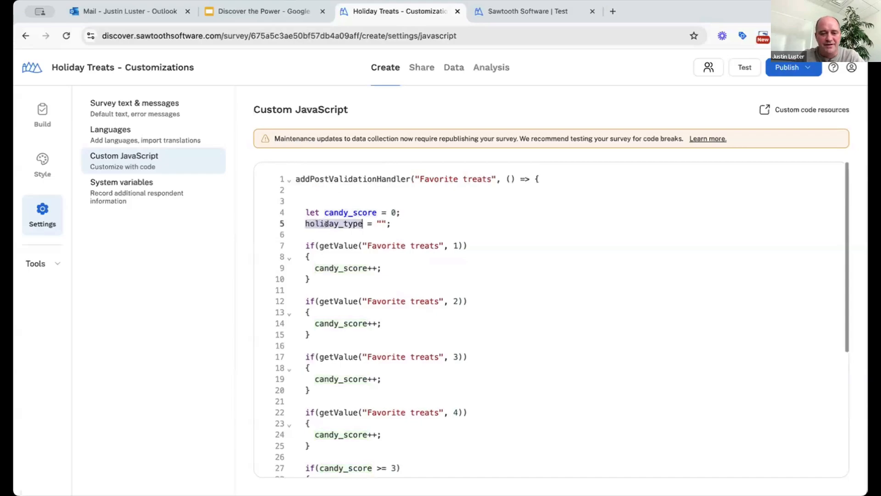
scroll(349, 221, down, 1)
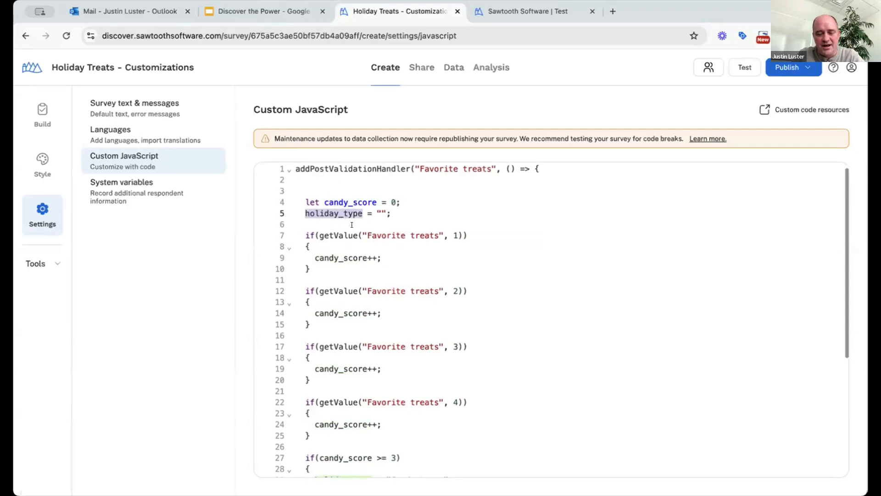
scroll(361, 224, down, 1)
scroll(362, 225, down, 3)
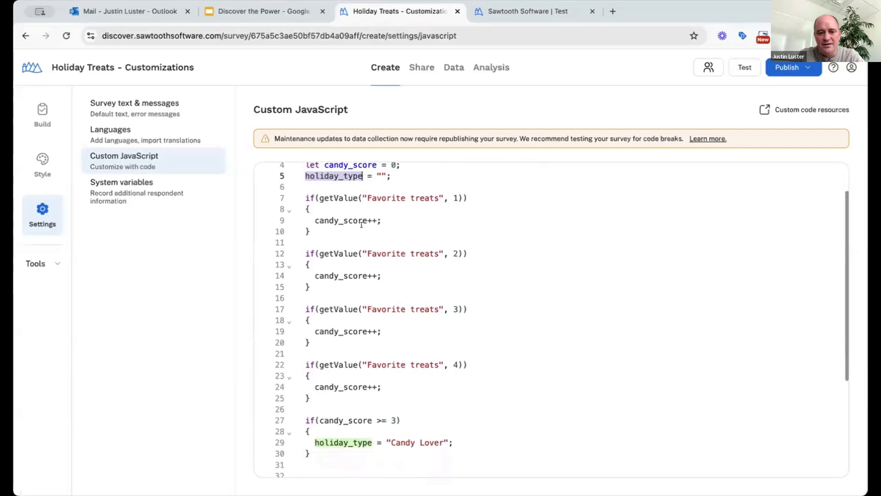
scroll(361, 225, down, 1)
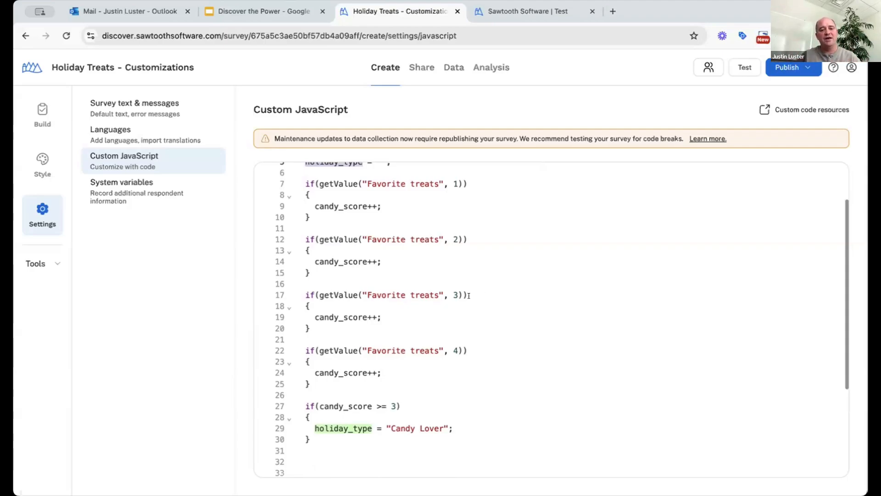
scroll(459, 294, down, 4)
click(321, 365)
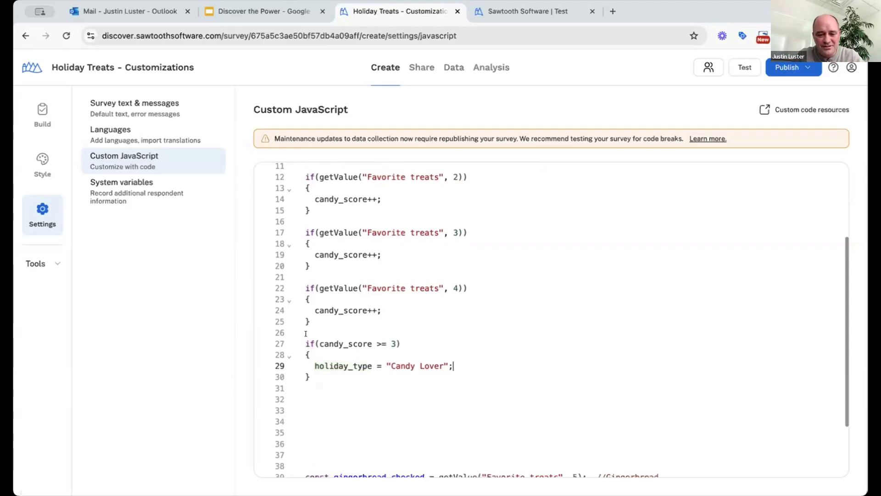
drag(315, 366, 458, 362)
click(459, 361)
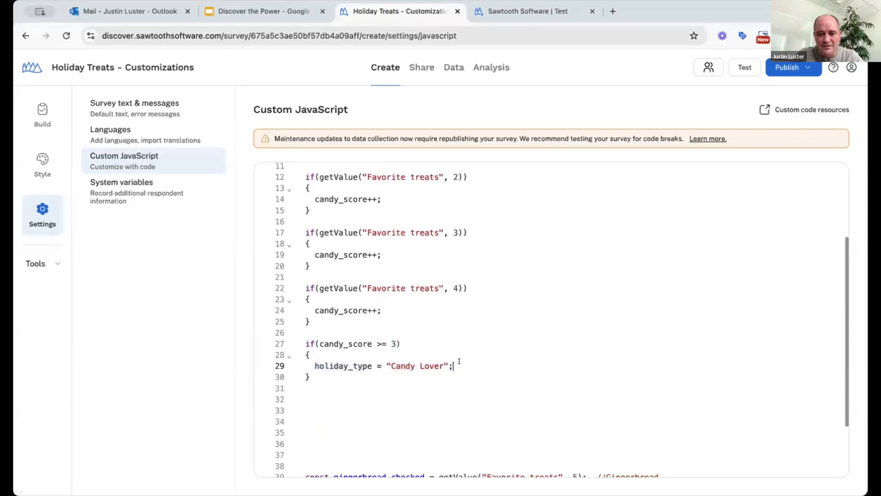
drag(387, 363, 443, 360)
double_click(343, 366)
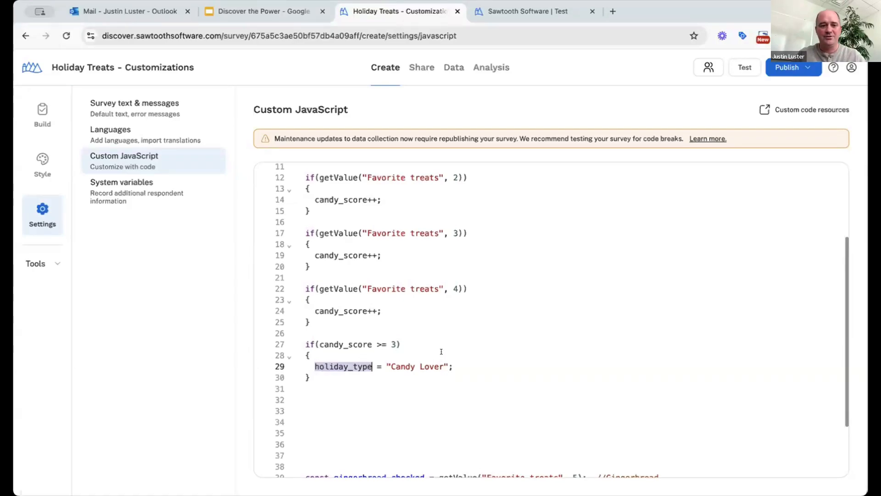
scroll(441, 349, up, 2)
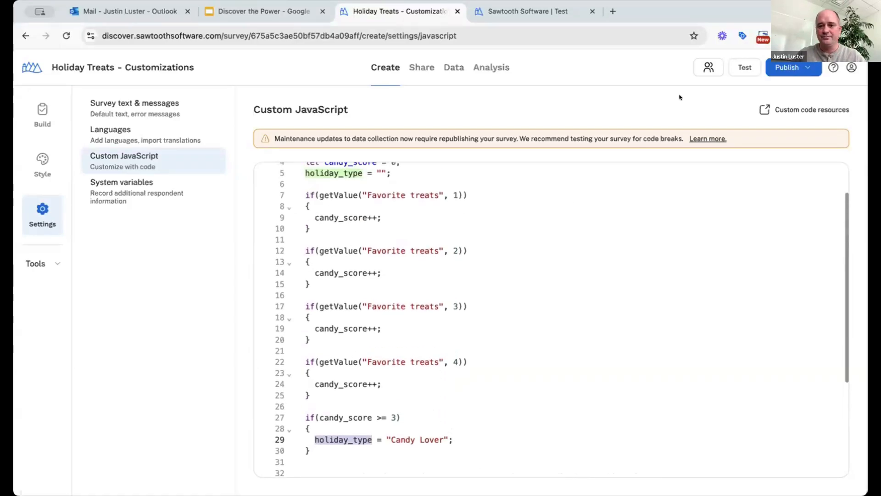
click(738, 69)
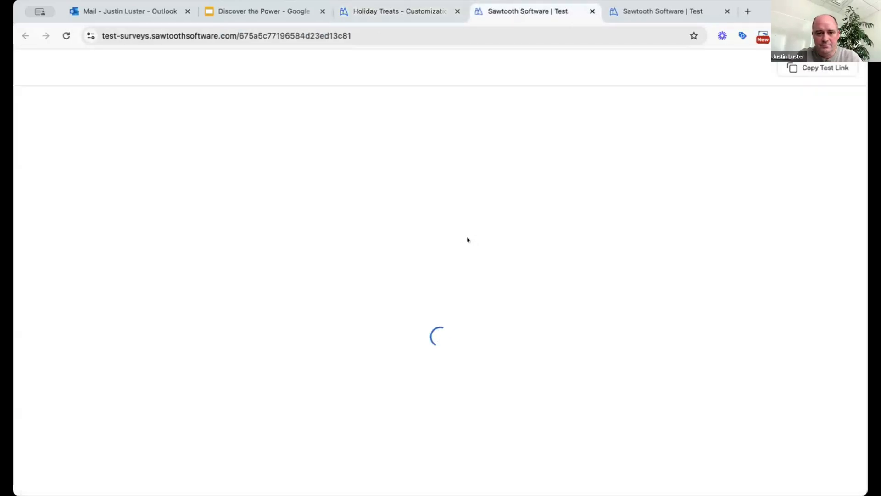
Answer the region as Europe and rank Candy first and Drinks last
click(657, 413)
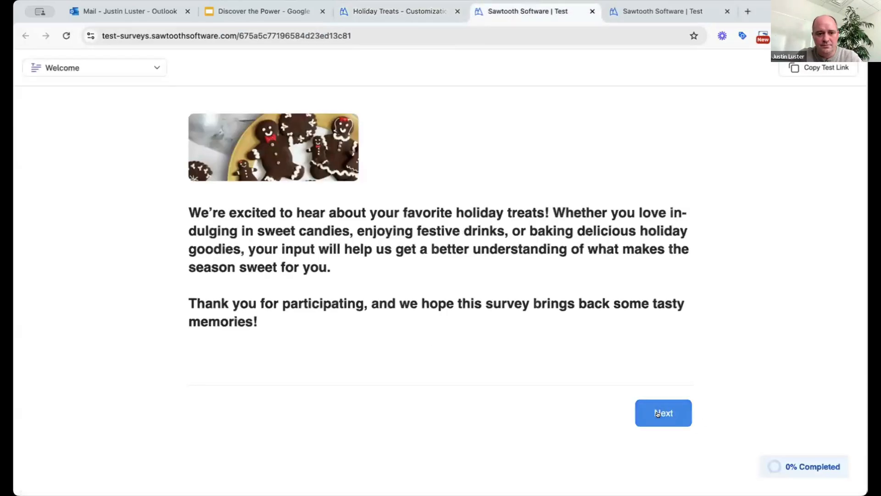
click(312, 233)
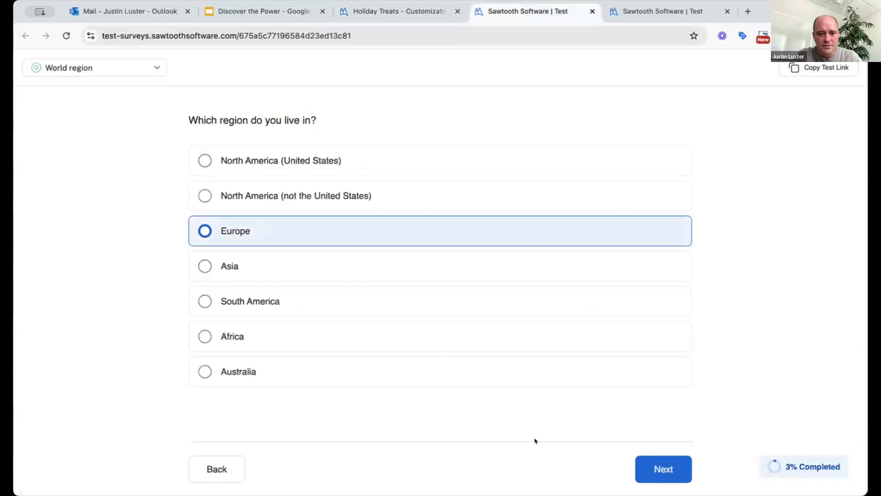
click(663, 467)
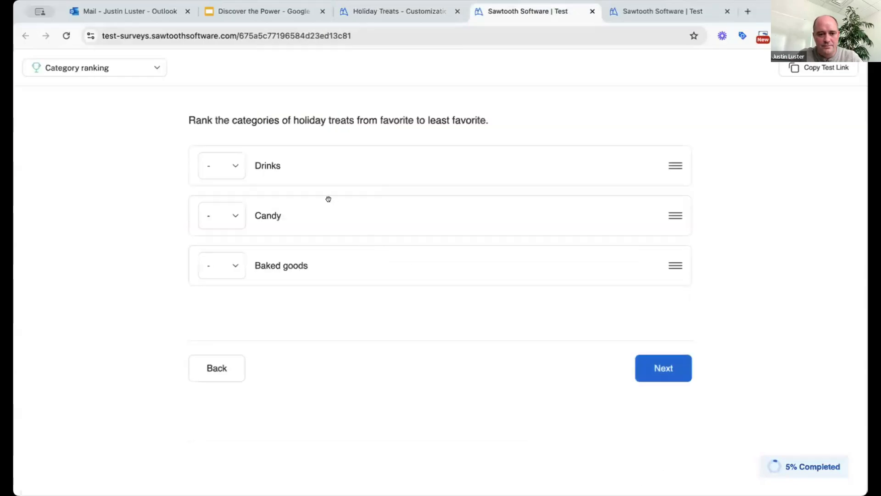
drag(329, 199, 326, 164)
drag(327, 222, 332, 254)
click(643, 365)
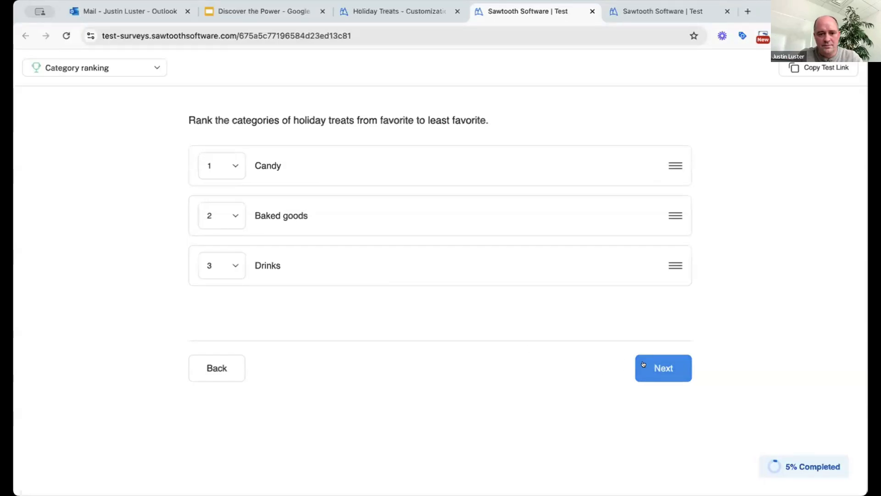
Submit Candy canes, Peanut brittle and Gingerbread cookies as favorite treats
scroll(321, 233, down, 1)
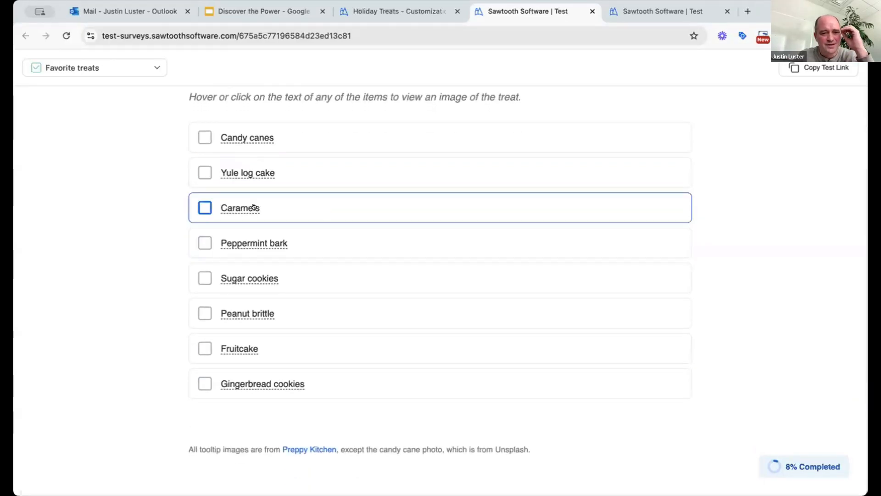
click(204, 137)
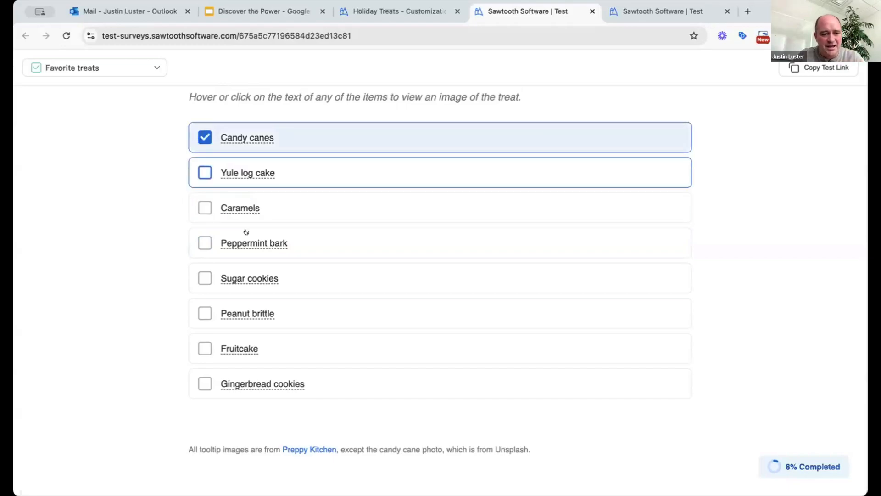
click(202, 315)
click(204, 385)
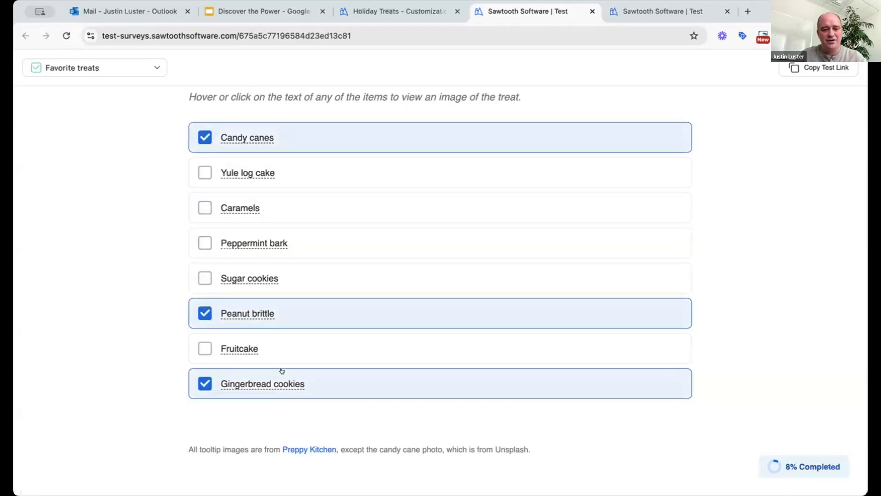
scroll(282, 370, down, 1)
scroll(293, 339, up, 2)
scroll(295, 333, up, 1)
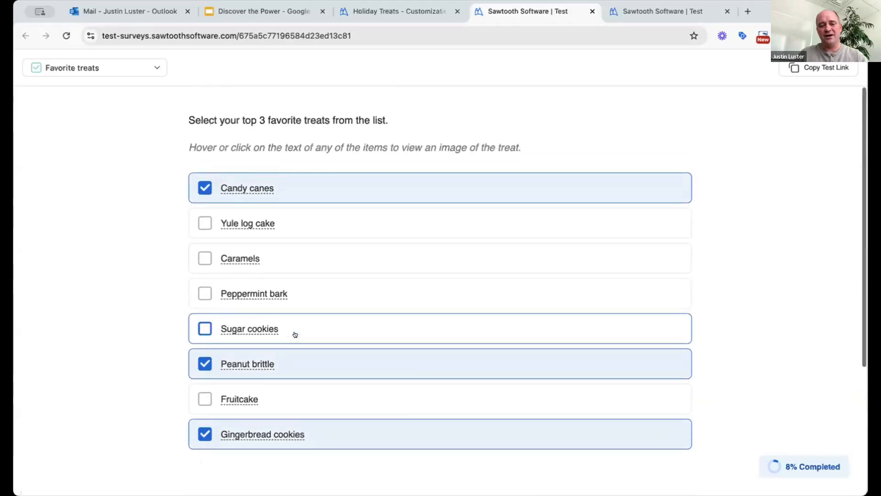
scroll(322, 349, down, 3)
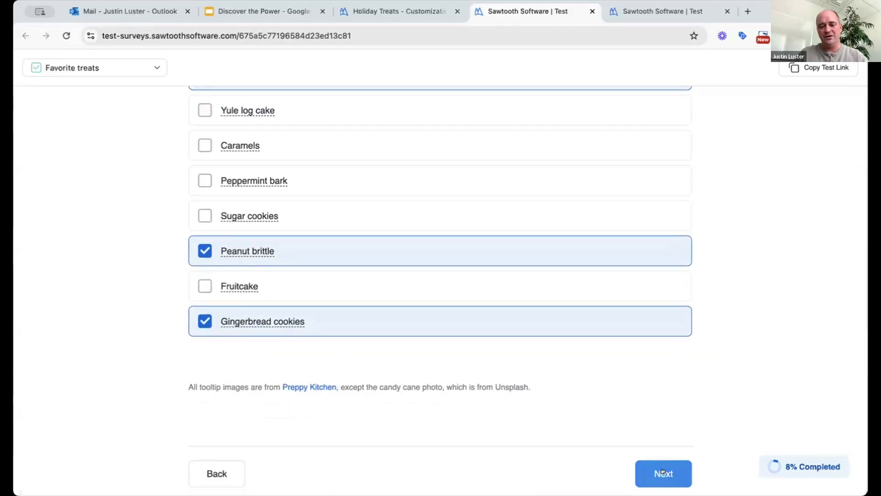
click(662, 473)
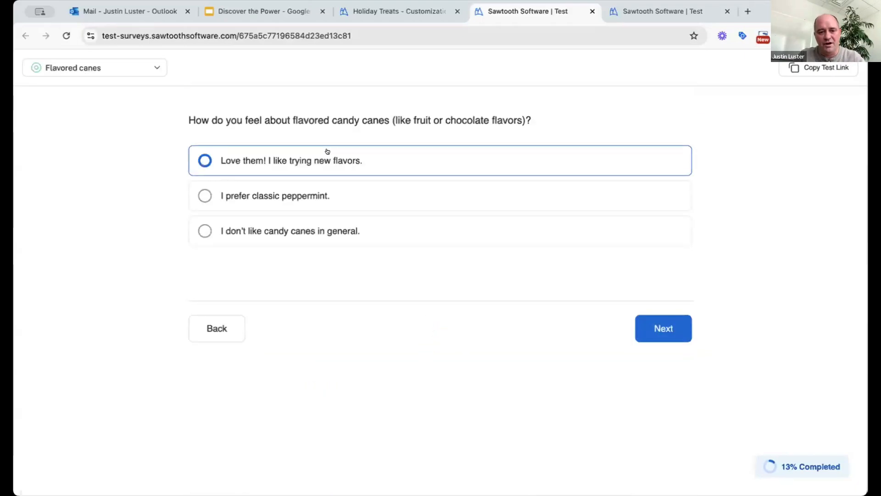
Go back and change the favorites to Candy canes, Peppermint bark and Peanut brittle, then submit
click(216, 328)
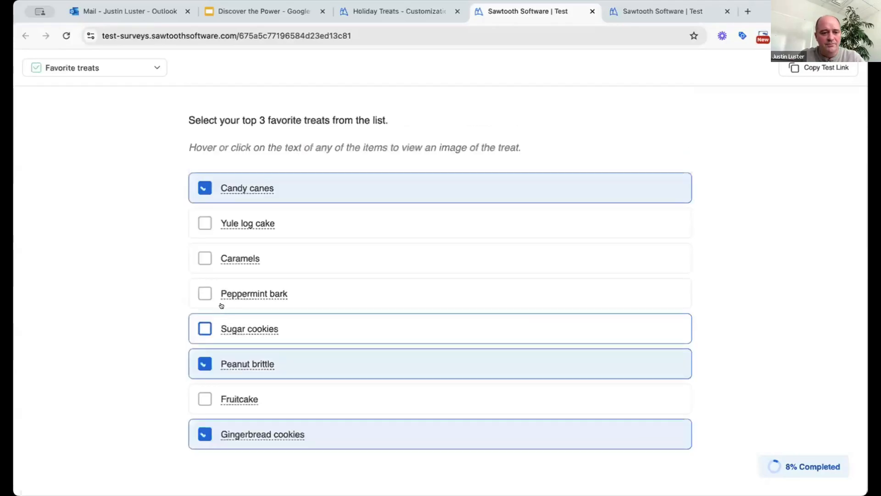
click(202, 257)
click(206, 303)
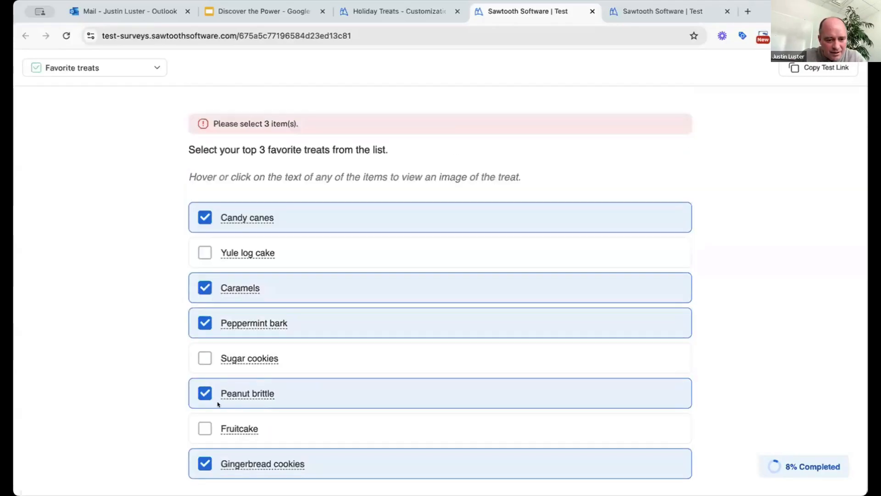
click(204, 463)
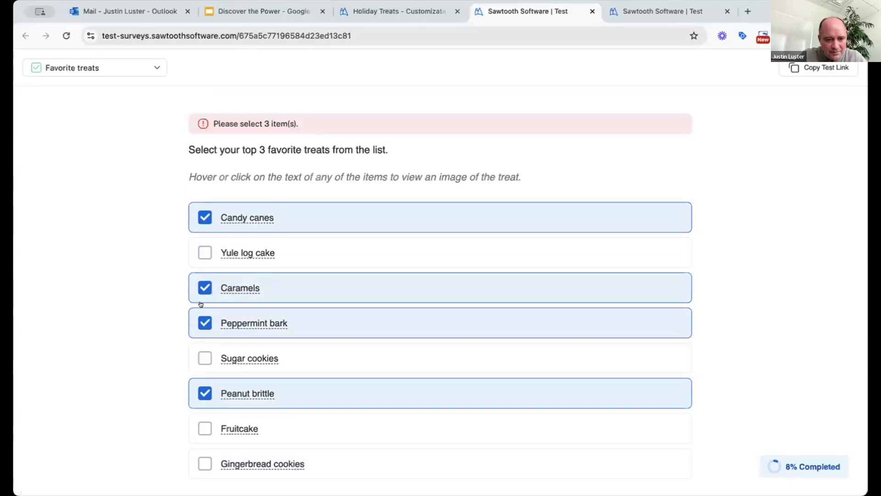
click(203, 287)
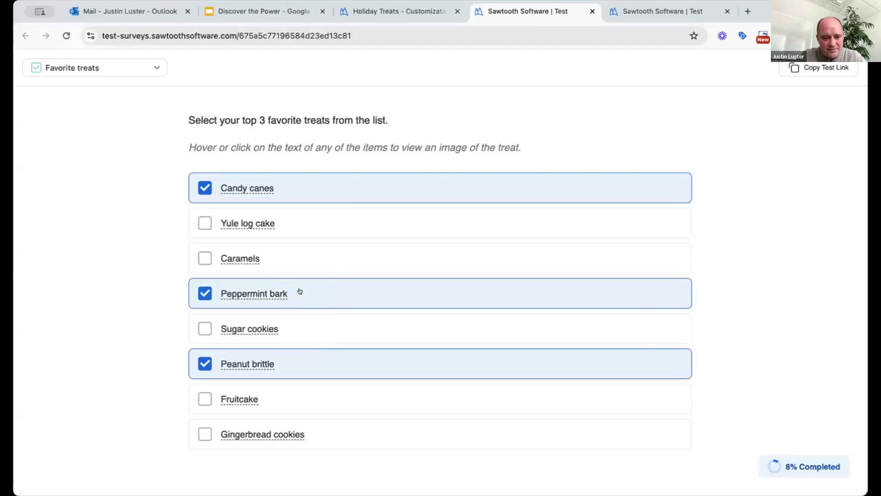
scroll(392, 378, down, 4)
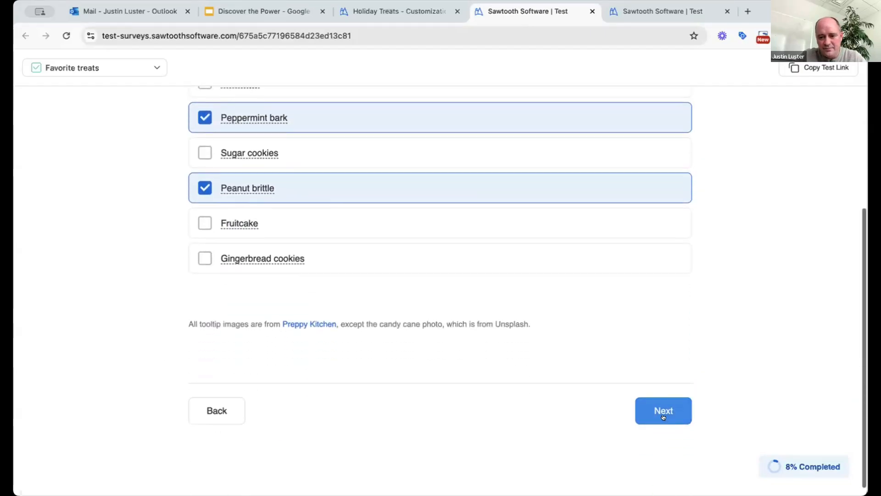
click(663, 413)
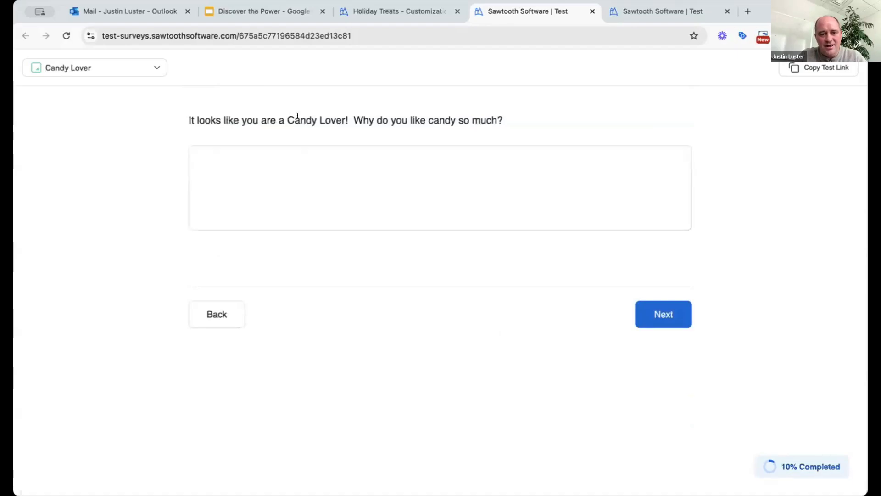
Check the Candy Lover question wording, then return to the survey's Build view
drag(288, 117, 473, 128)
click(473, 129)
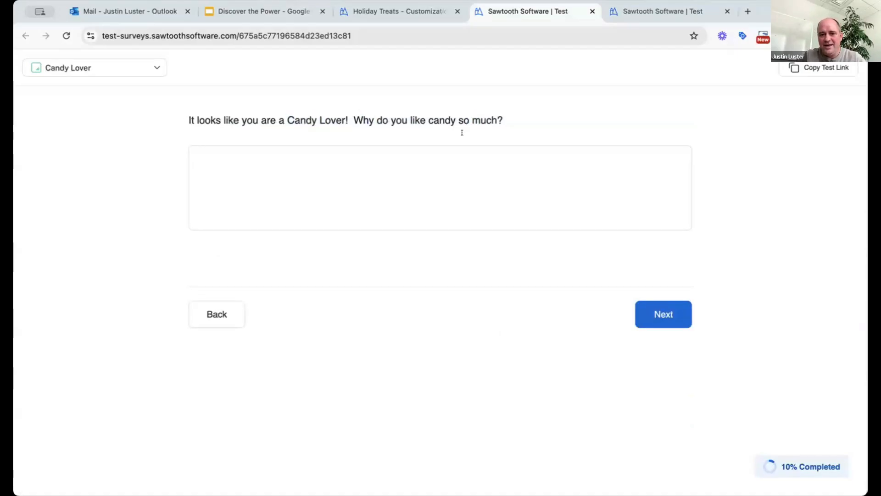
click(389, 6)
click(54, 122)
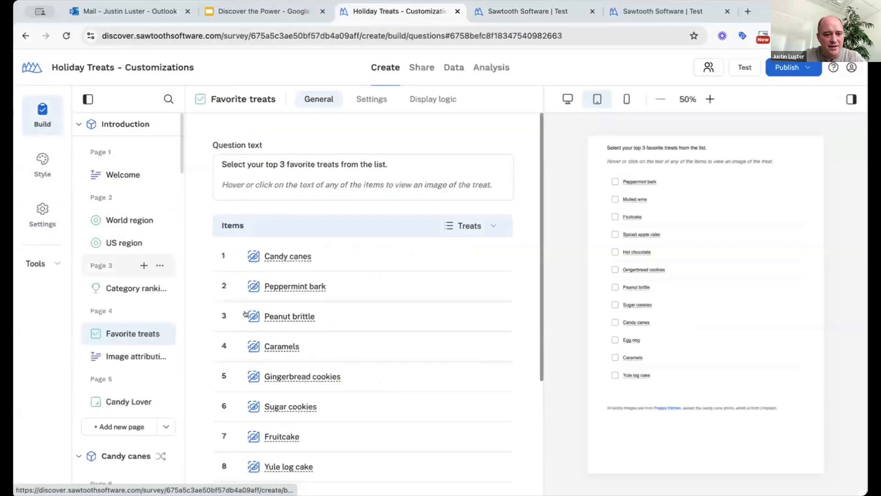
Select the Candy Lover question and show its display logic requiring holiday_type = Candy Lover
scroll(112, 262, down, 3)
click(112, 262)
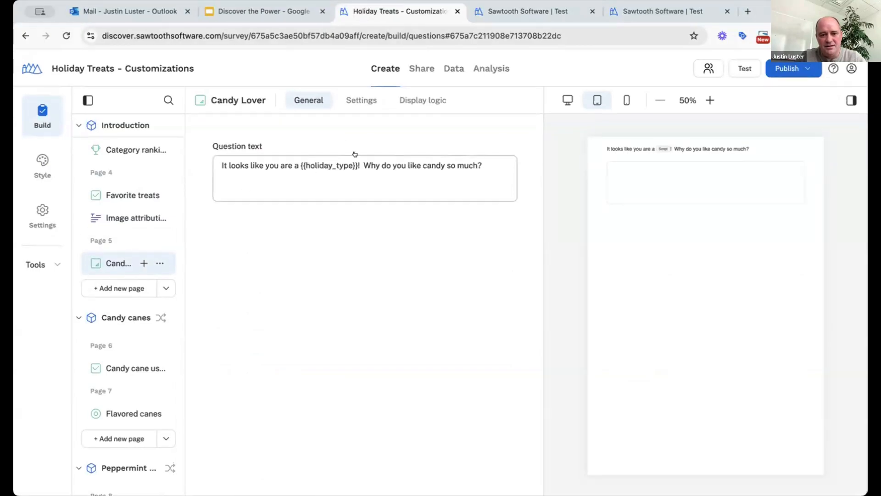
click(411, 100)
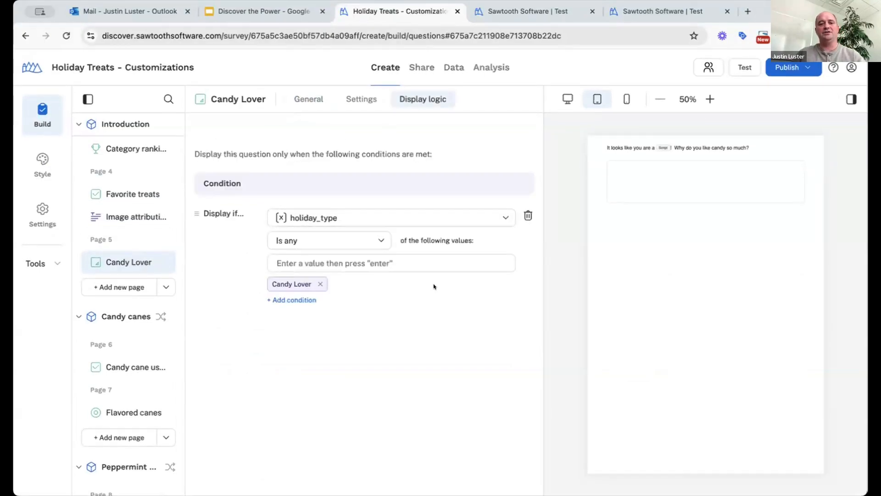
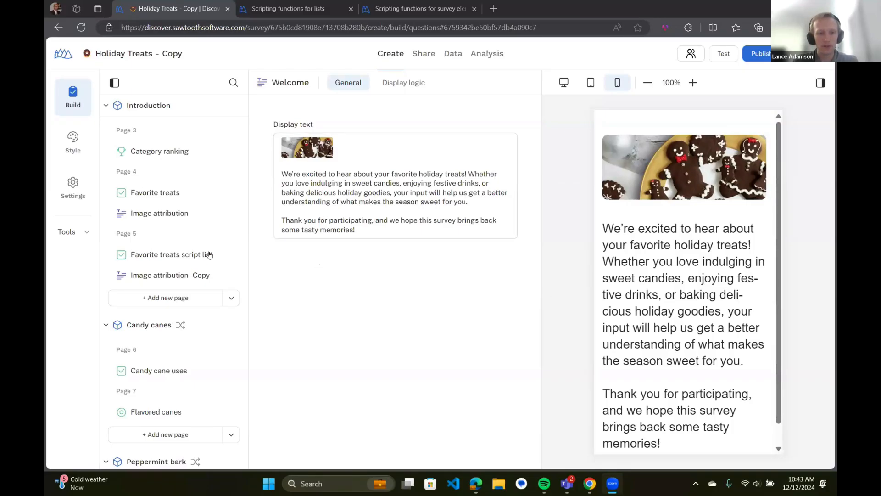
Open the List manager from Tools and show the eight items of the Treats list
scroll(180, 251, down, 2)
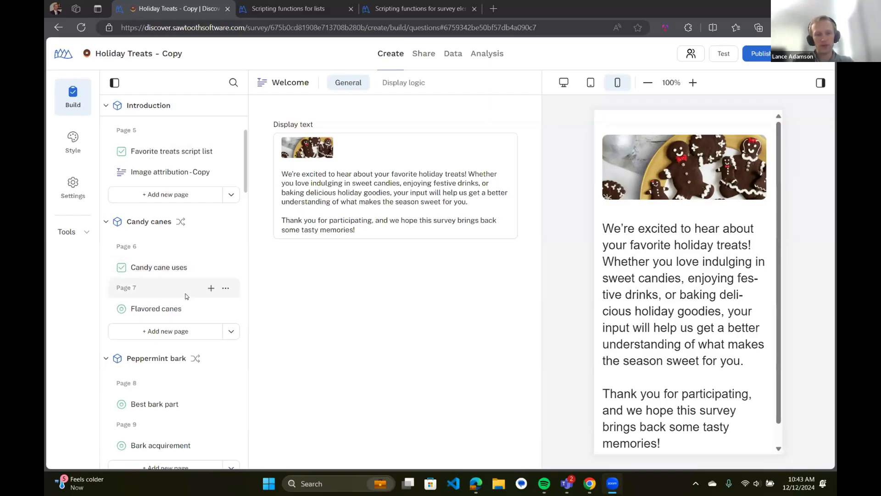
scroll(186, 296, down, 2)
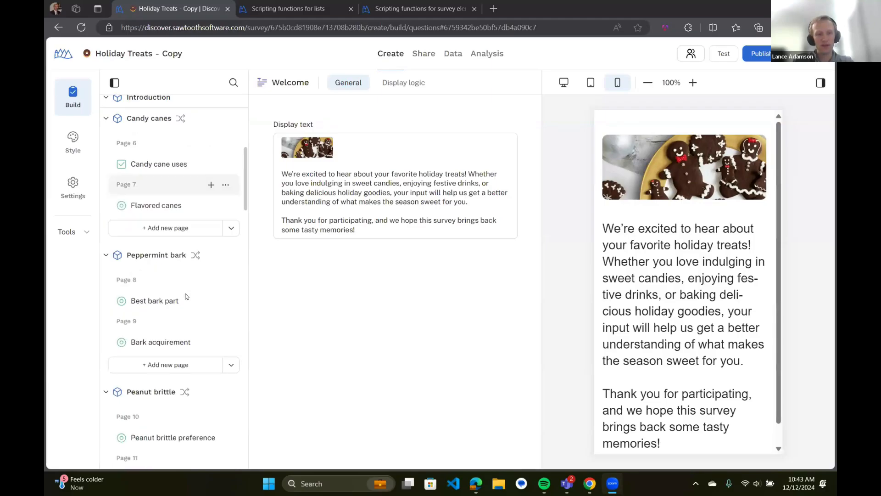
scroll(187, 296, up, 2)
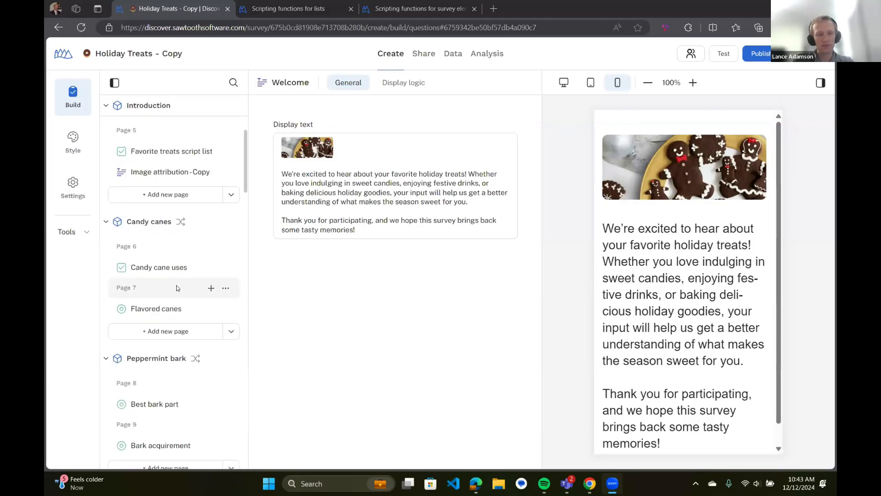
scroll(179, 290, down, 8)
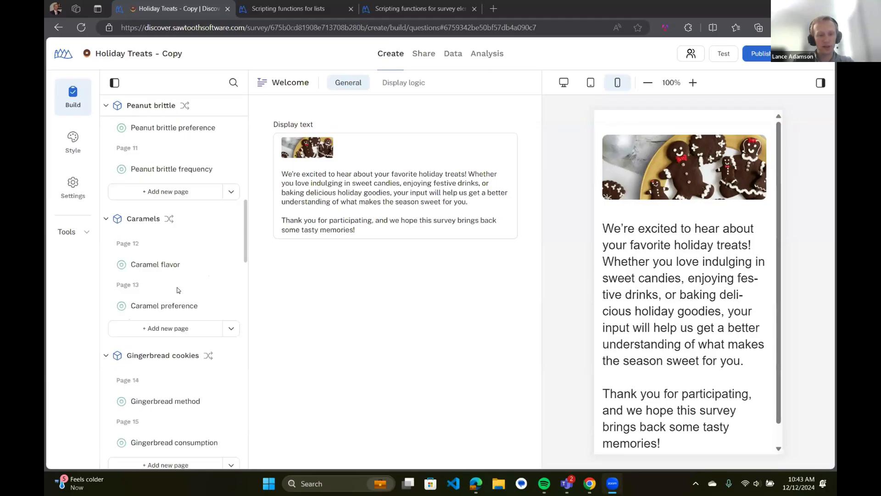
scroll(178, 290, down, 6)
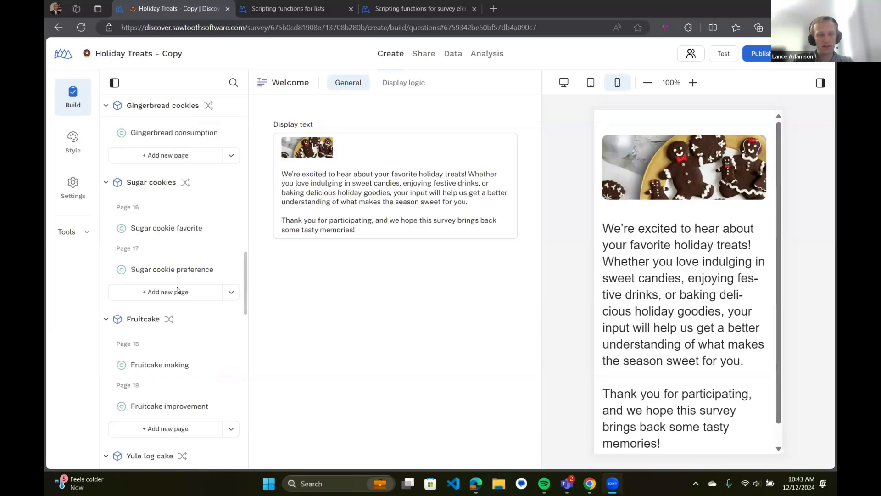
scroll(178, 290, down, 4)
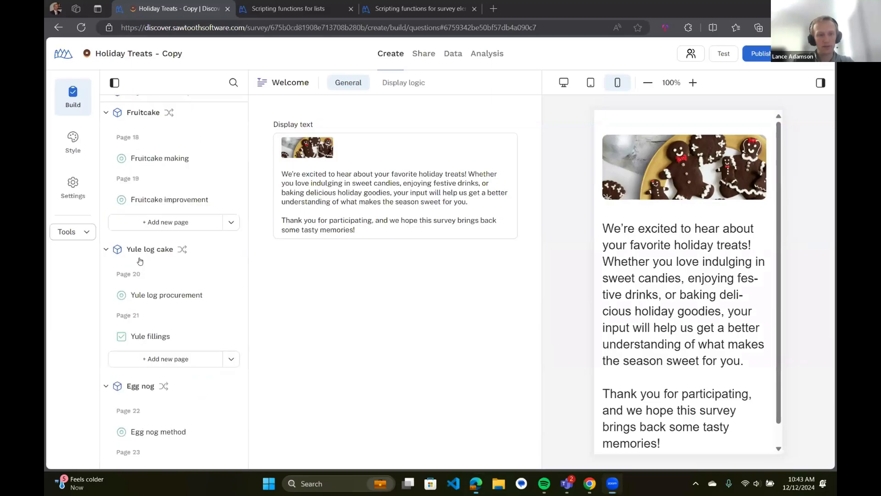
click(73, 232)
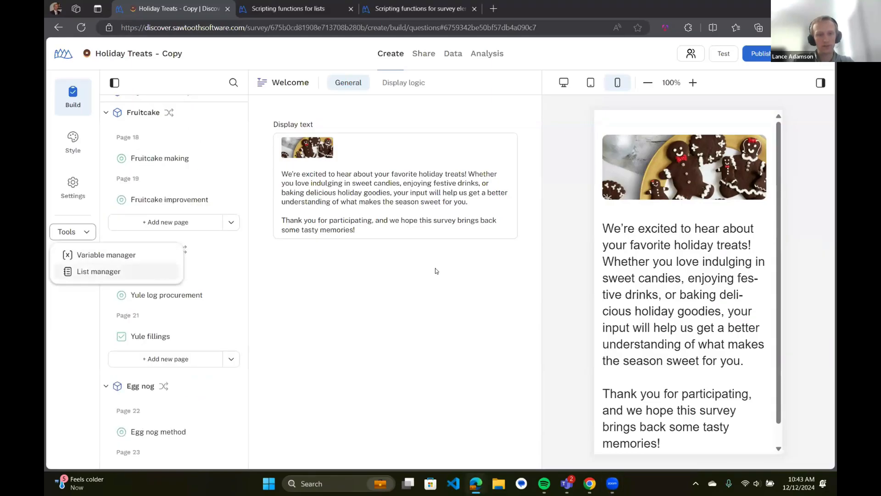
scroll(238, 237, down, 5)
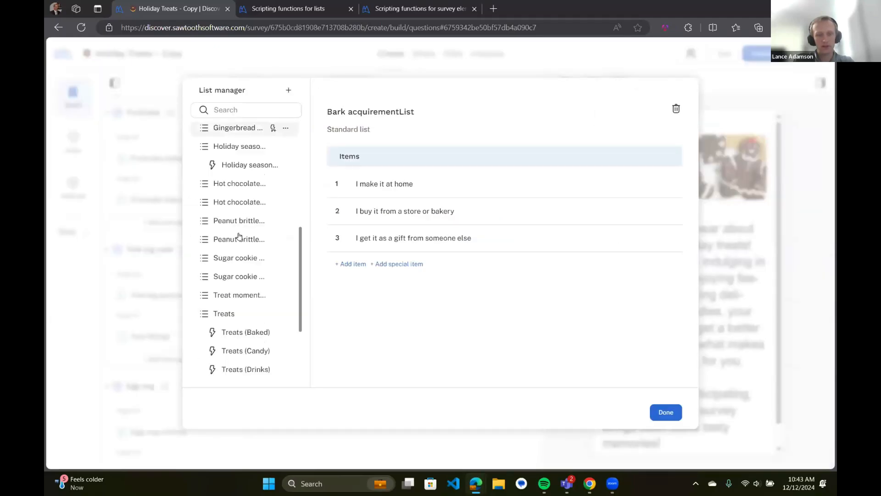
scroll(239, 236, down, 1)
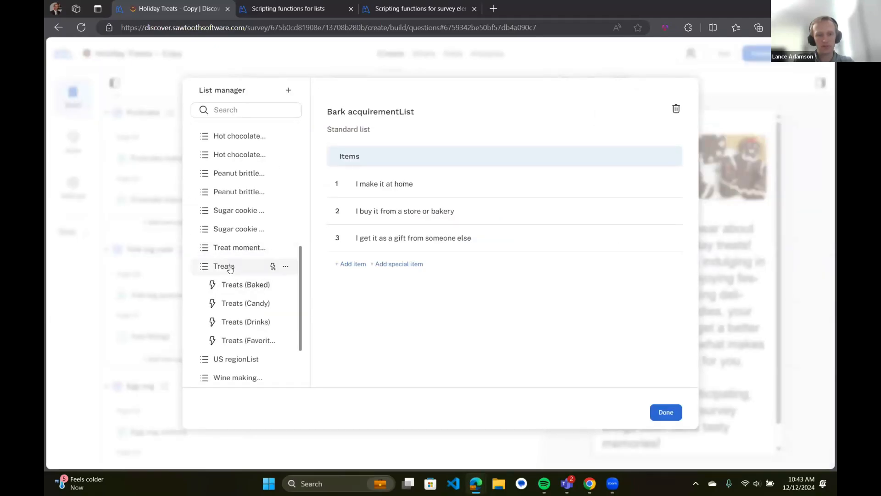
click(230, 268)
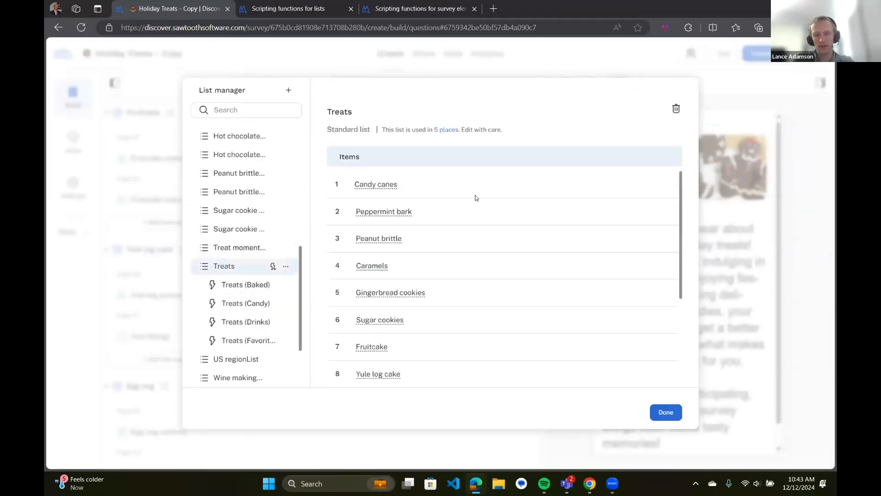
Select the text of the Peanut brittle item in the Treats list
mouse_move(367, 184)
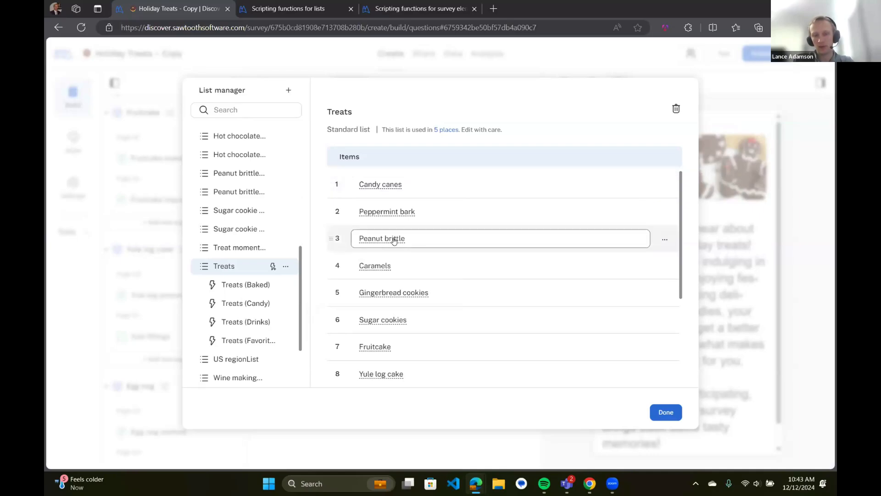
mouse_move(394, 241)
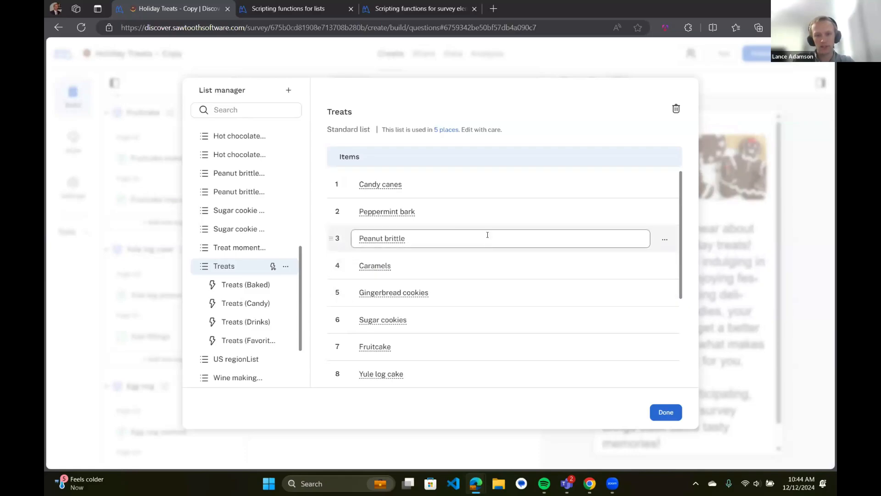
click(488, 235)
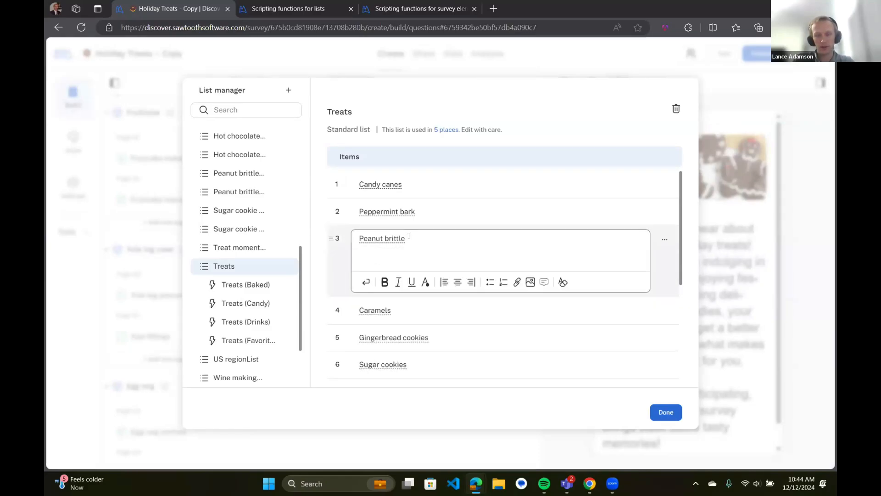
drag(400, 237, 358, 242)
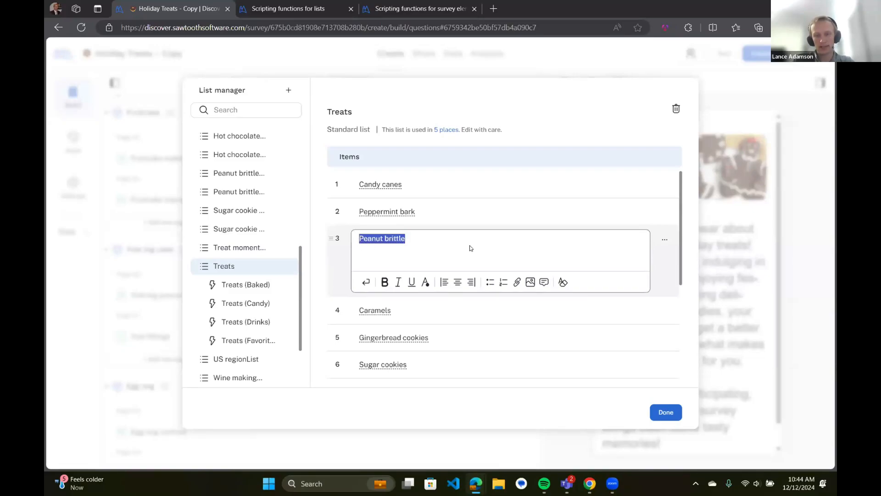
click(272, 266)
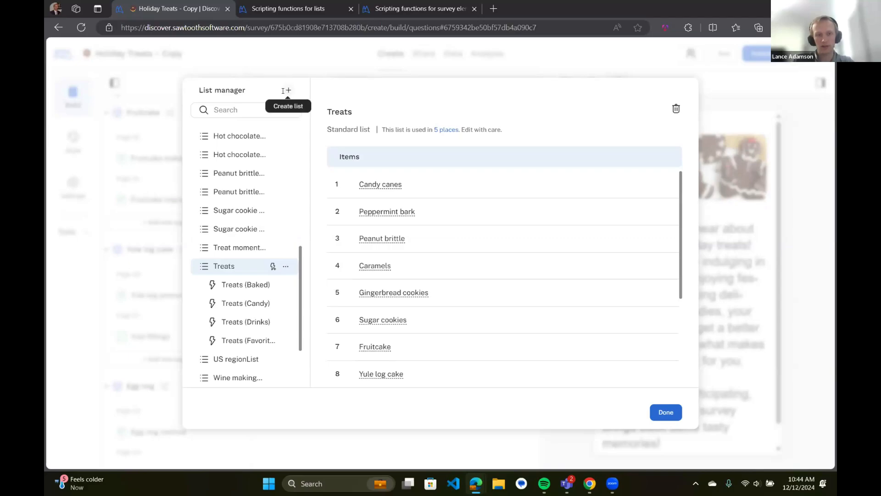
click(287, 91)
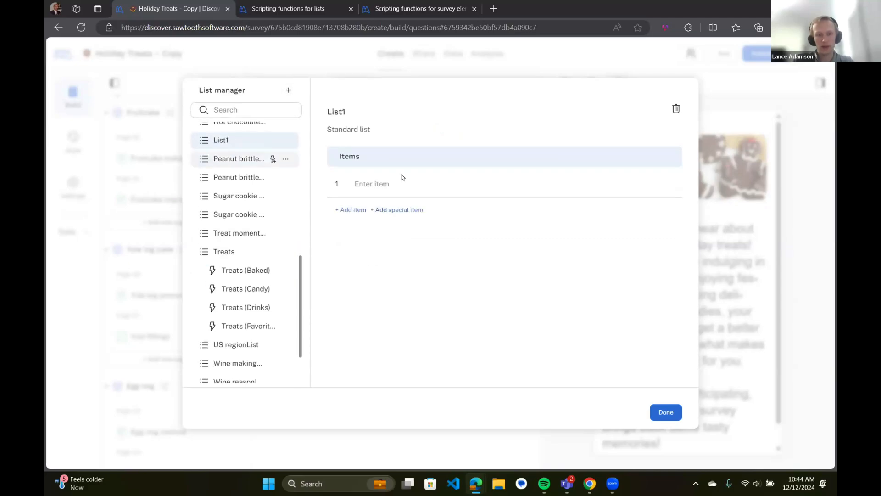
Add item 'Santa Clause' to List1 with tooltip 'He's a jolly guy who wears red and delivers presents'
click(387, 184)
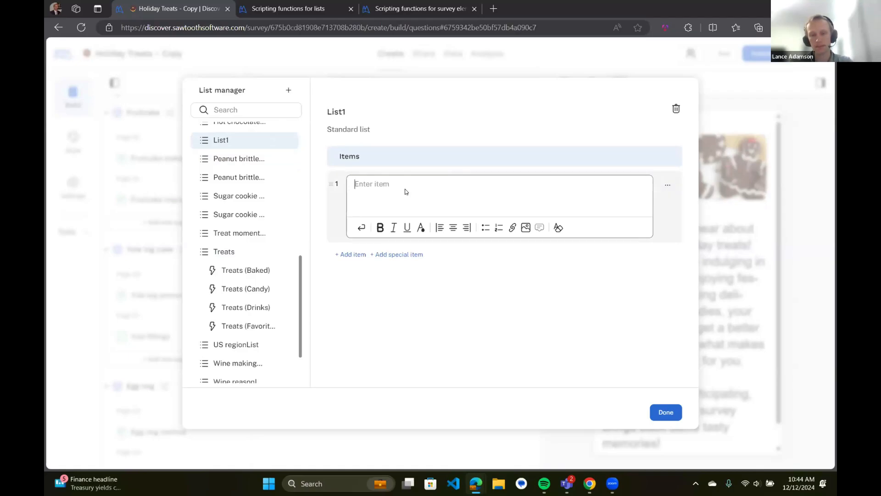
text(Santa Claus)
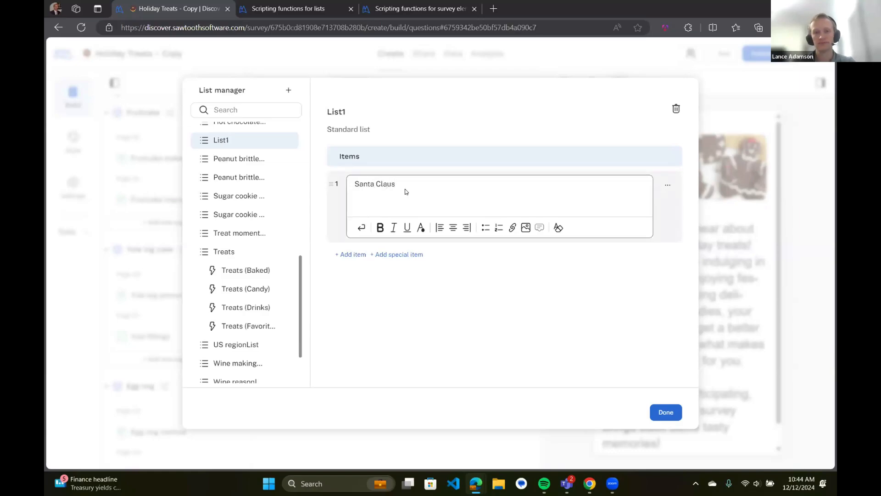
text(e)
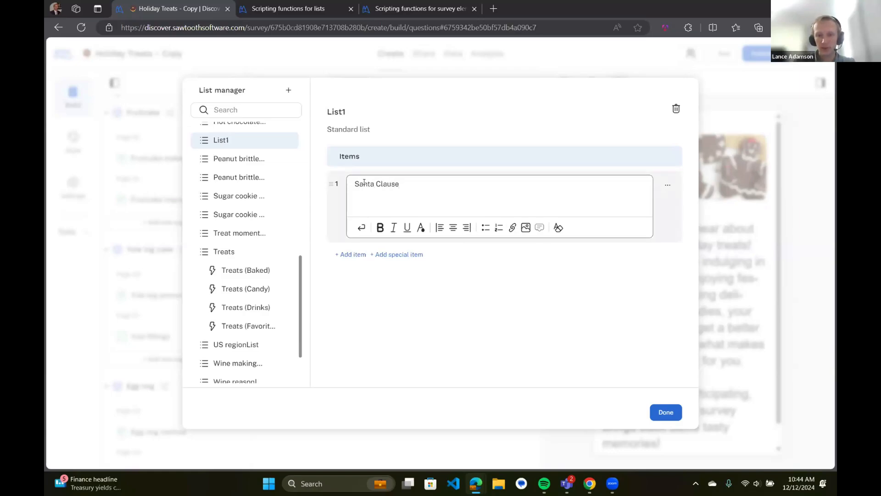
triple_click(364, 182)
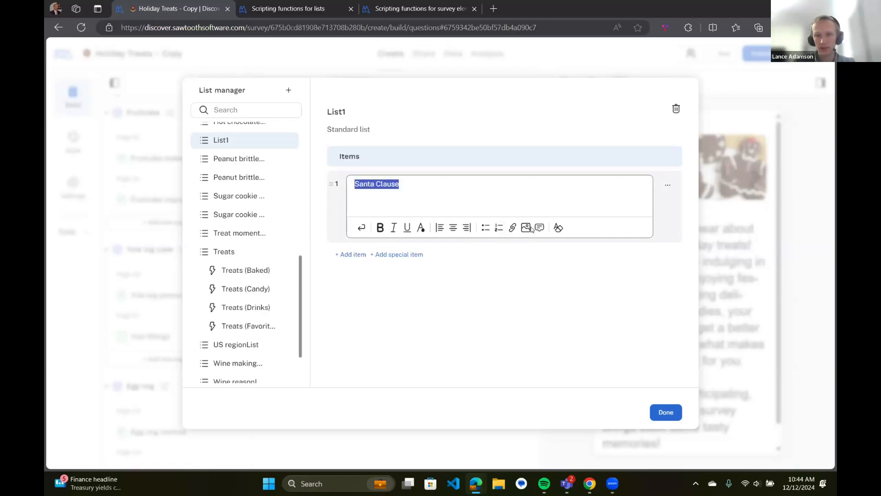
click(539, 227)
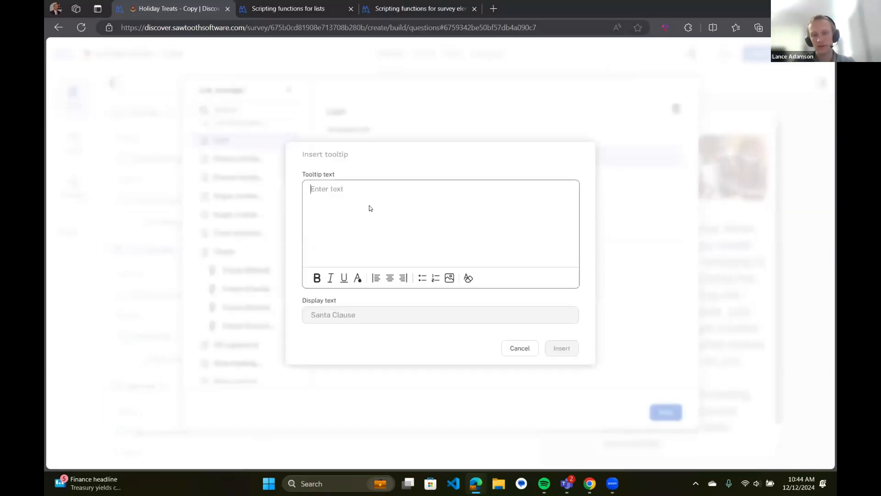
text(He's a jolly guy who)
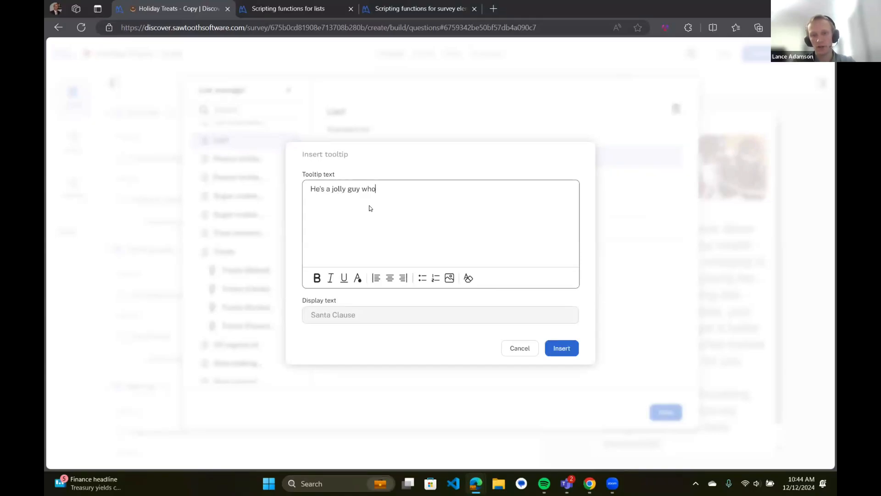
text( wears red a)
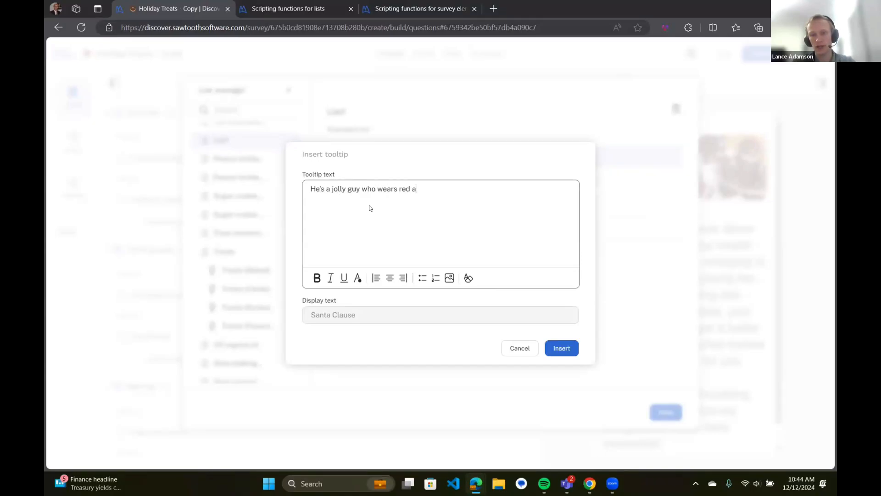
text(nd delivers presents)
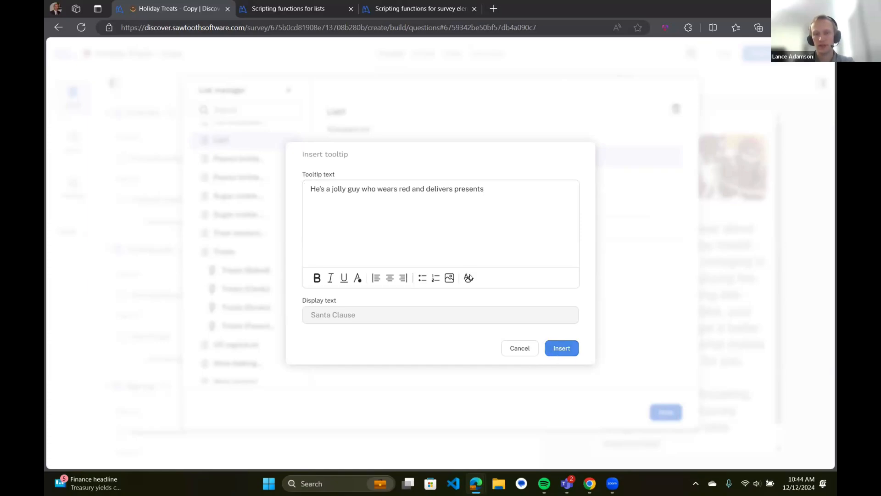
click(557, 353)
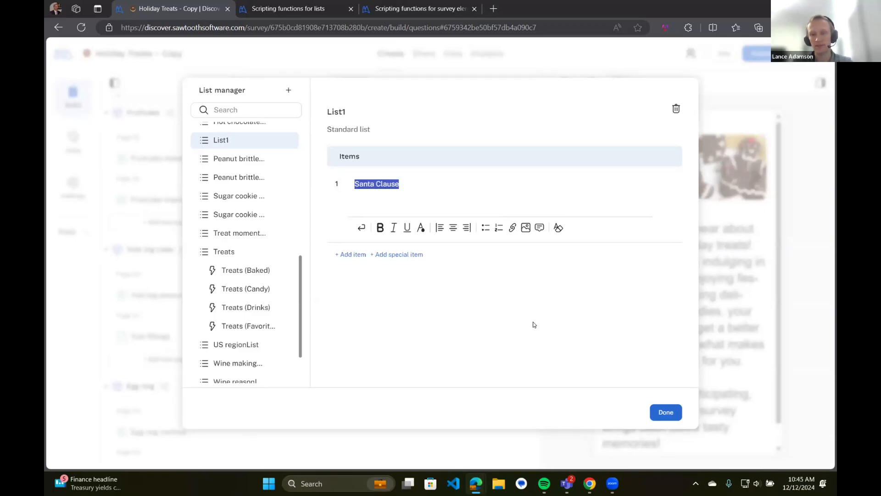
click(641, 381)
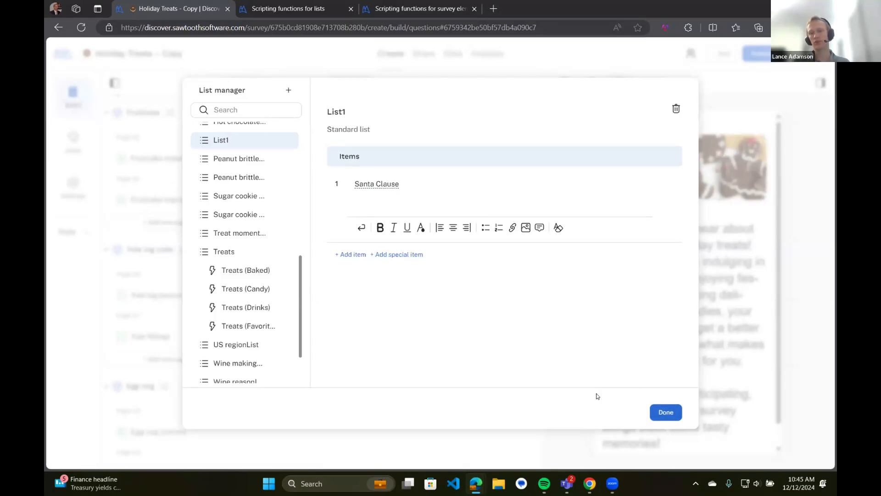
Close the List manager and return to the survey's Welcome page
click(666, 413)
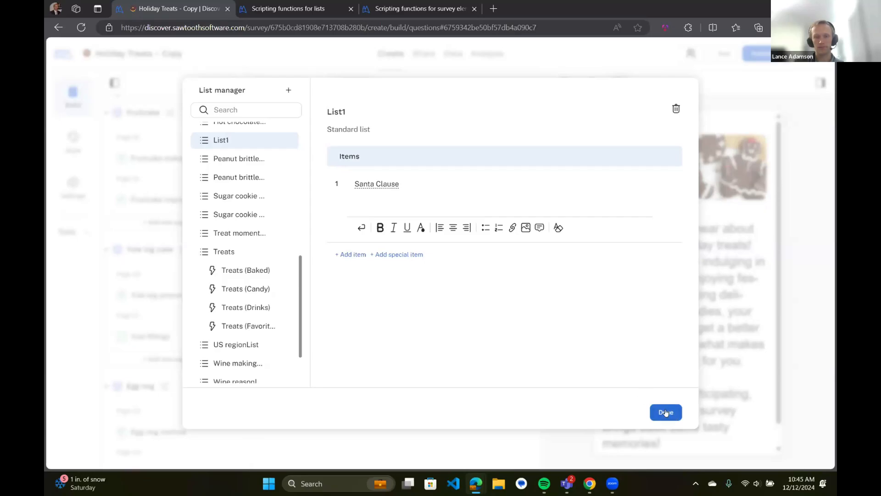
click(179, 263)
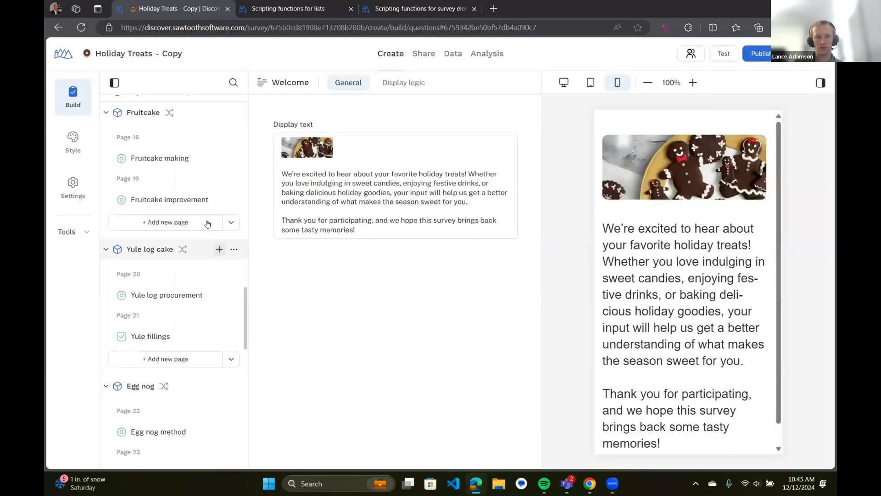
Open the Special favorite question, whose five items come from the Holiday season special list
scroll(178, 262, down, 2)
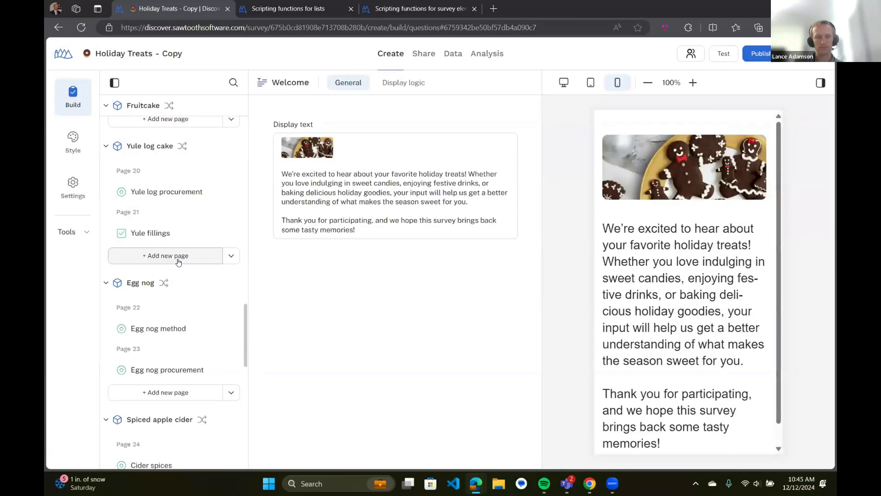
scroll(178, 262, down, 8)
scroll(178, 259, down, 3)
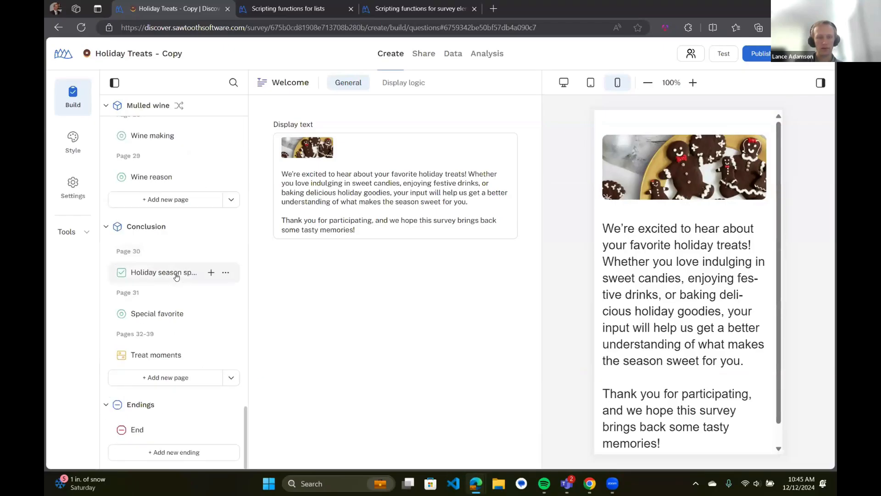
click(169, 274)
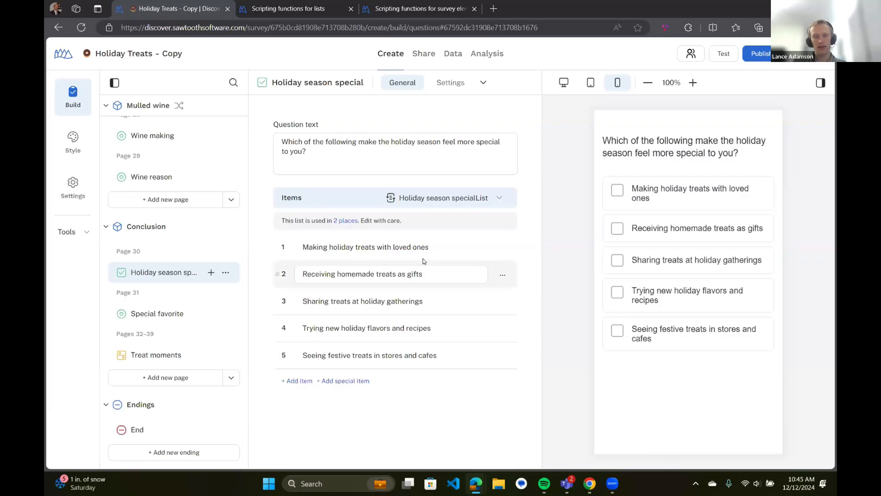
click(163, 316)
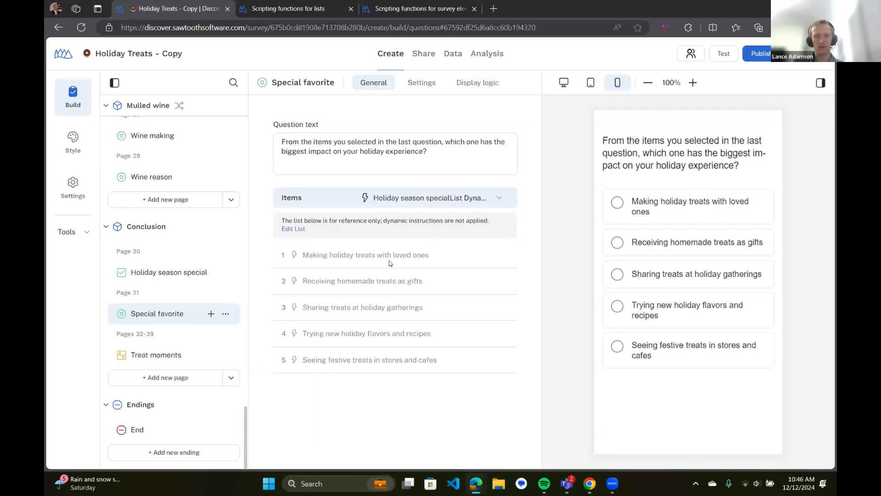
click(500, 200)
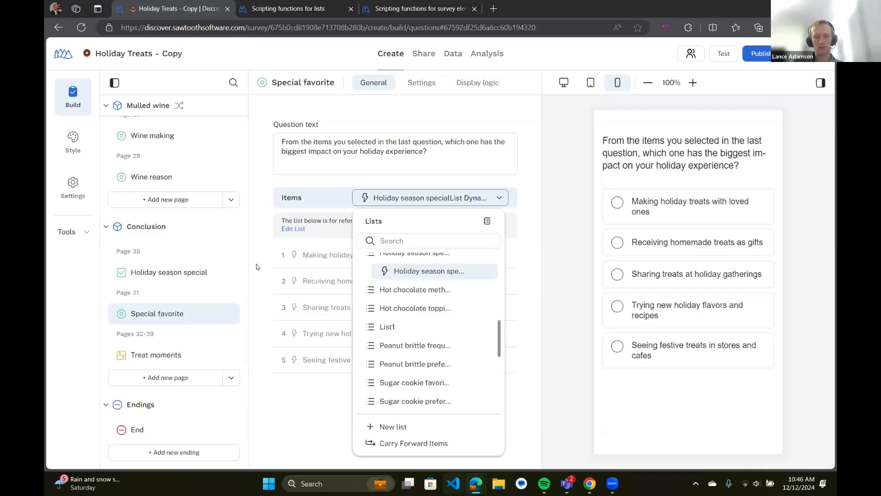
mouse_move(212, 315)
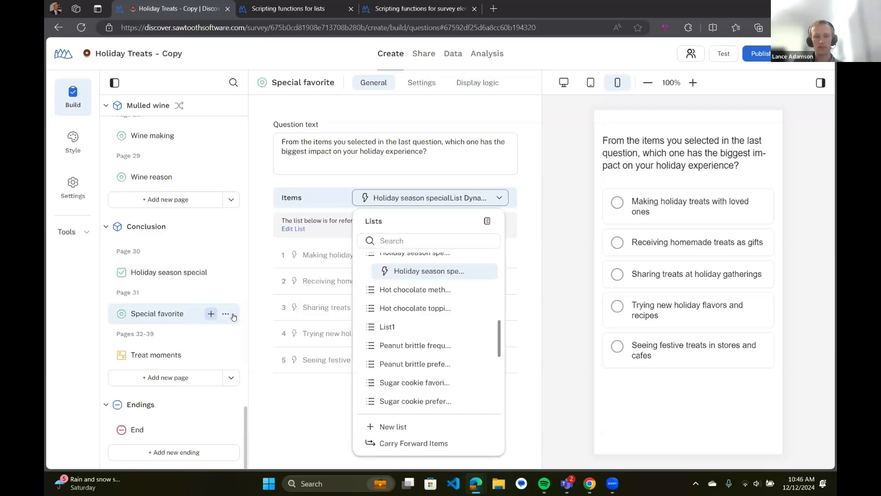
click(489, 259)
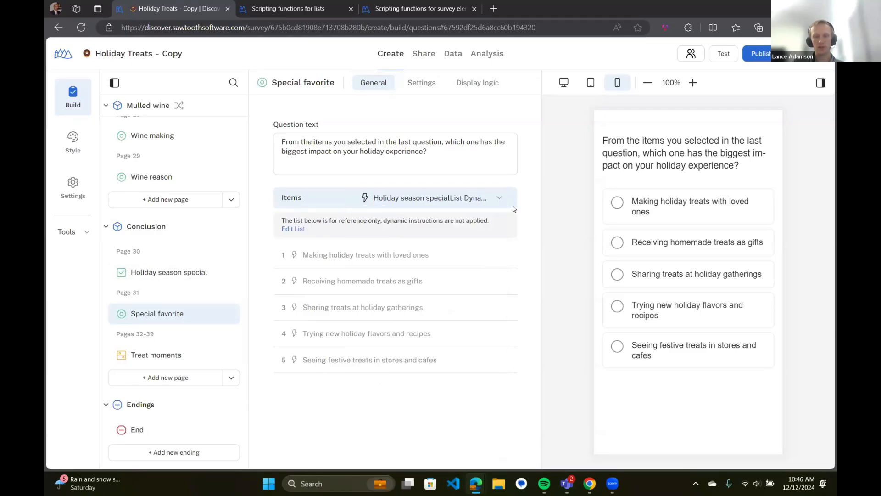
click(502, 198)
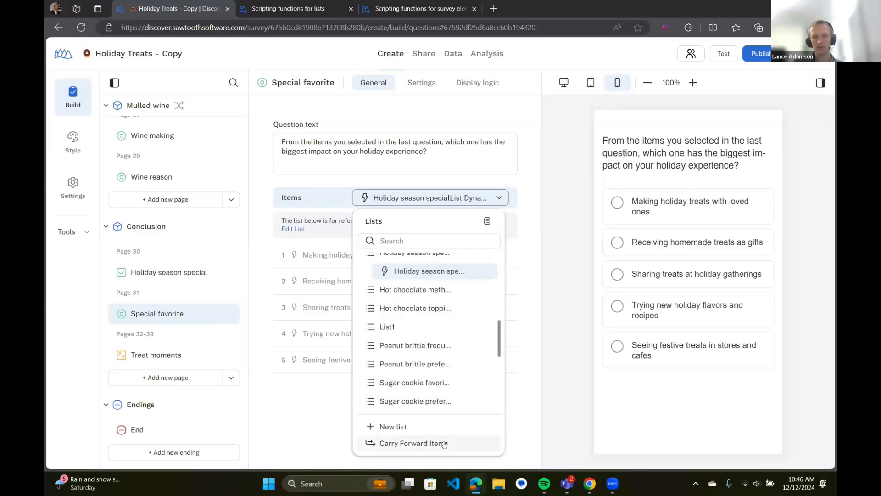
click(444, 444)
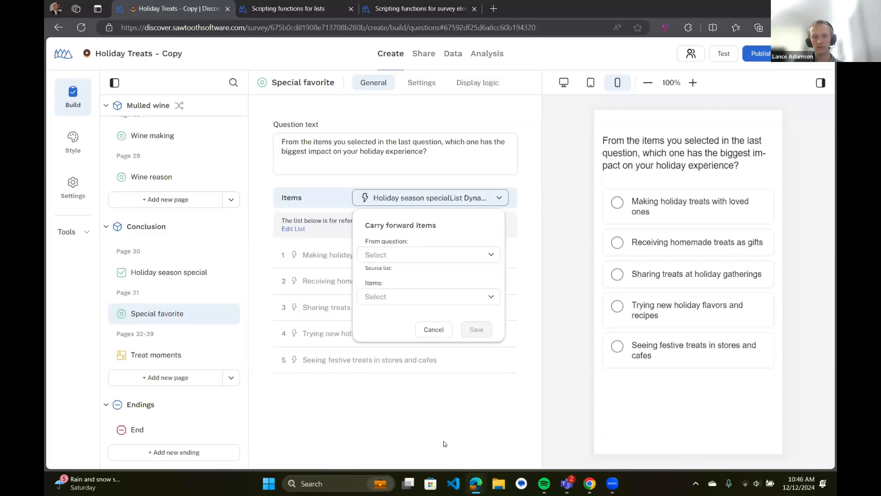
click(459, 256)
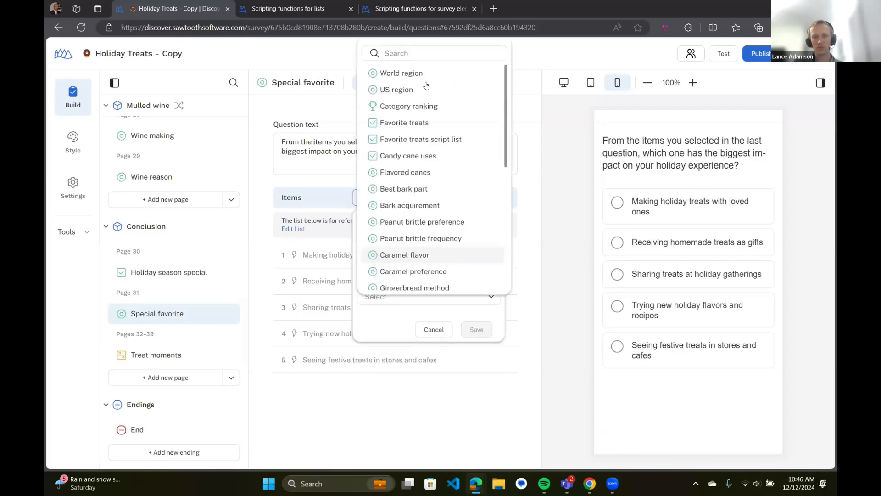
click(426, 104)
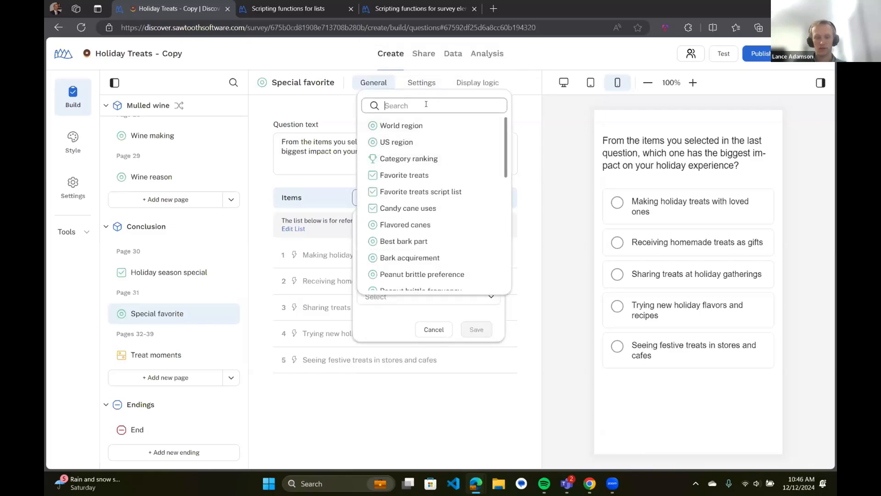
text(holi)
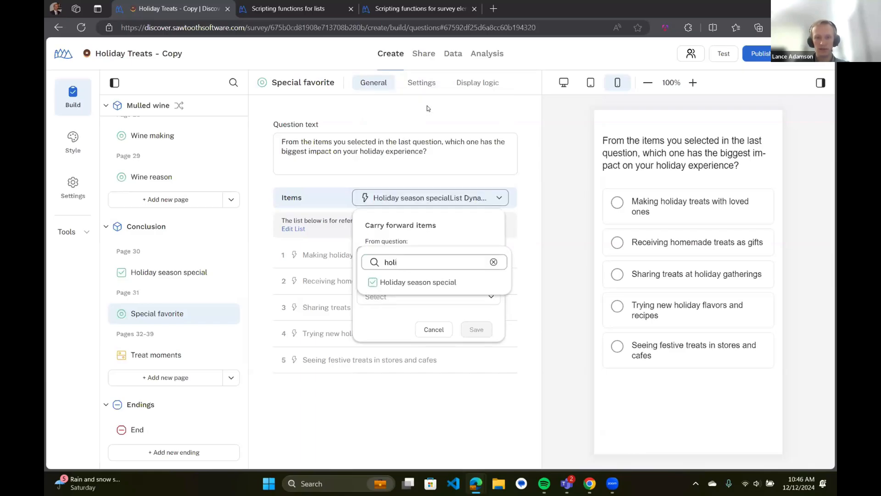
click(434, 282)
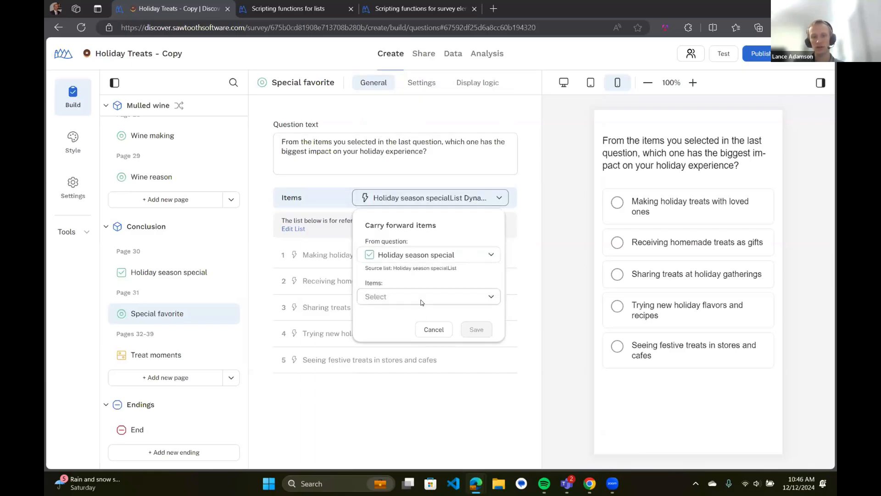
click(422, 303)
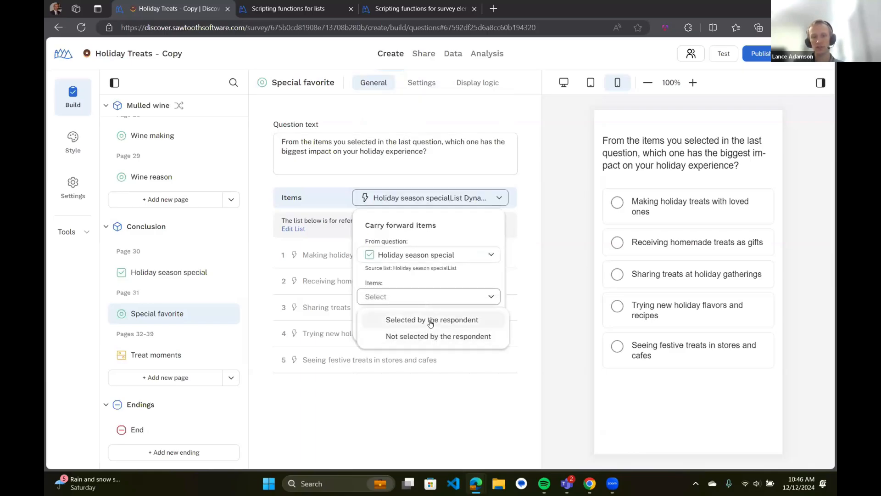
click(431, 322)
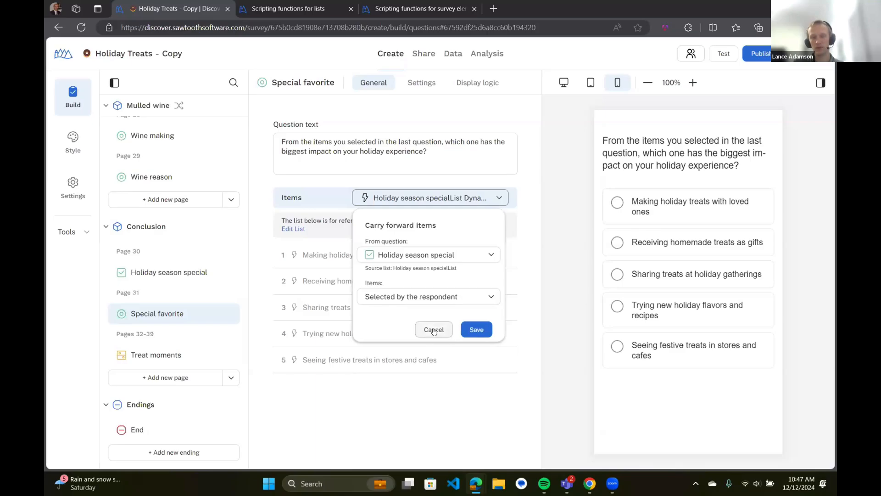
click(434, 330)
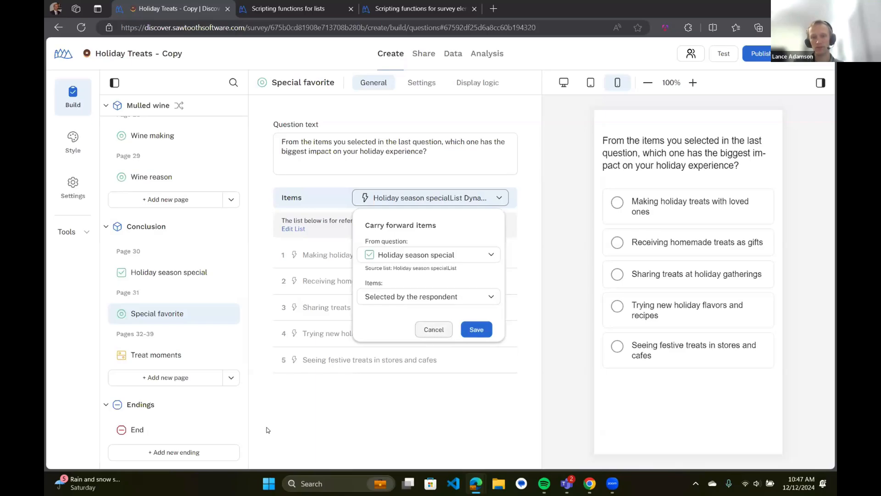
Dismiss the Lists dropdown and bring up the Tools menu at the top of the outline
click(295, 388)
click(500, 199)
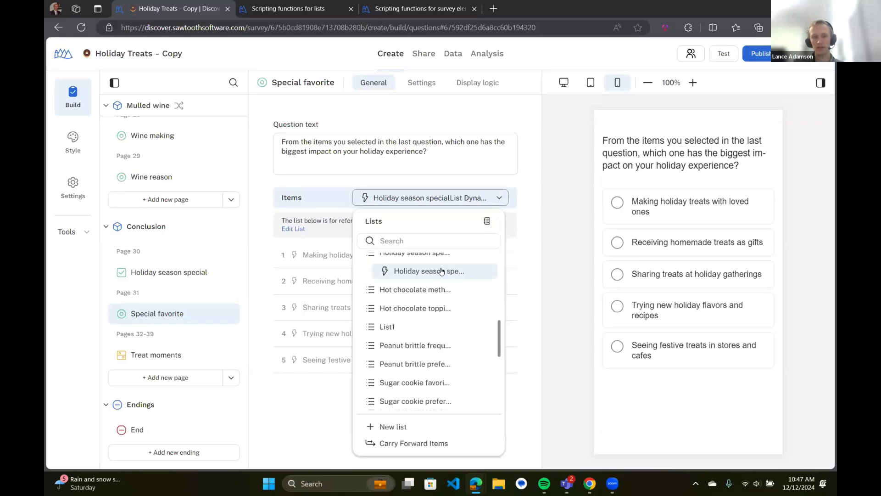
scroll(425, 285, up, 1)
scroll(391, 411, down, 1)
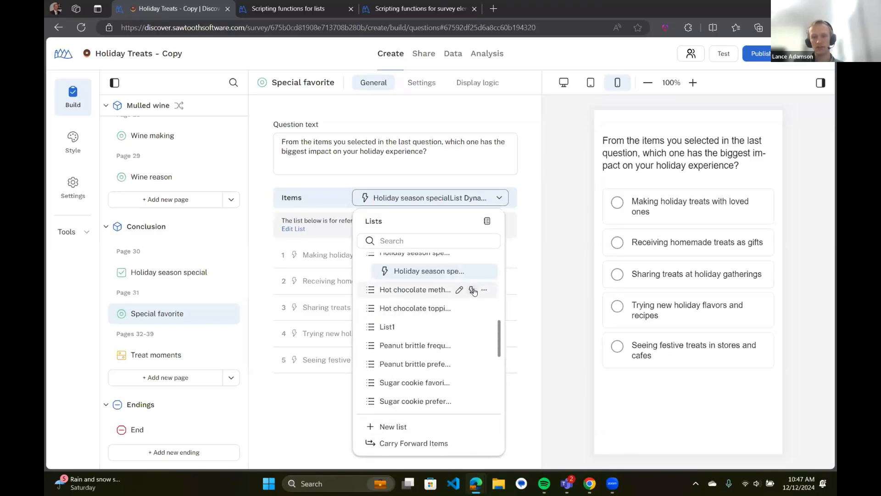
scroll(436, 299, up, 1)
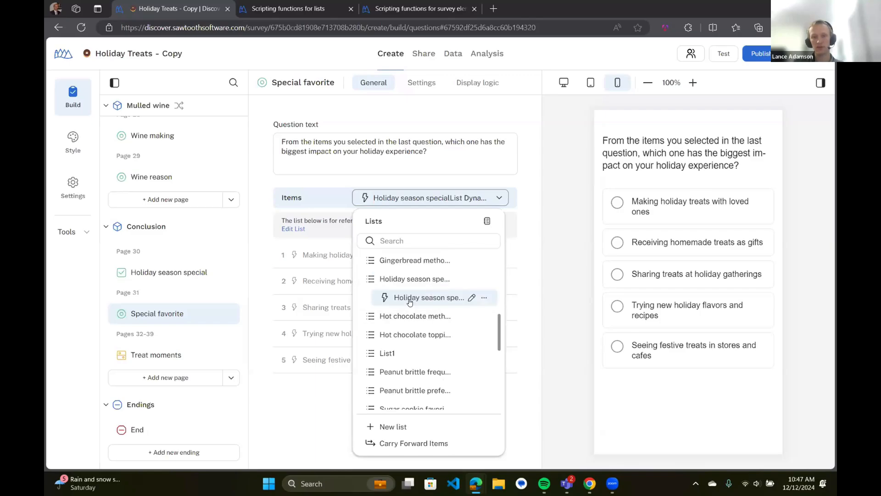
click(263, 323)
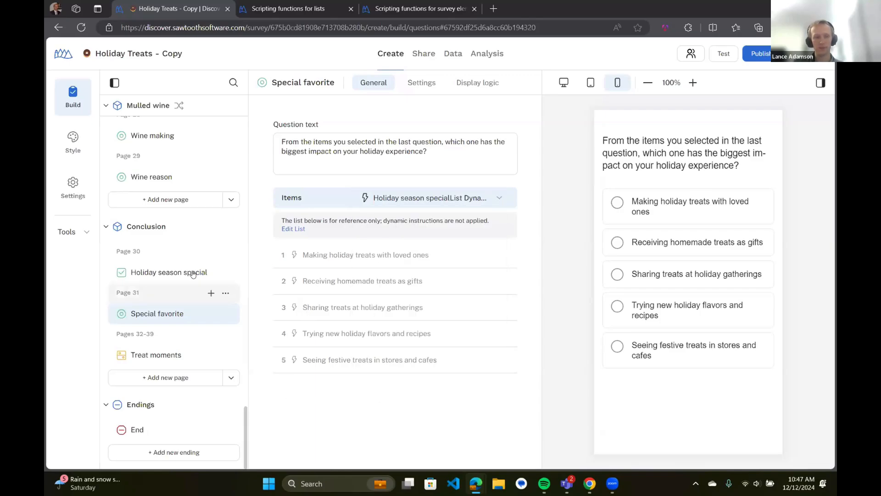
scroll(178, 228, up, 5)
scroll(178, 230, up, 10)
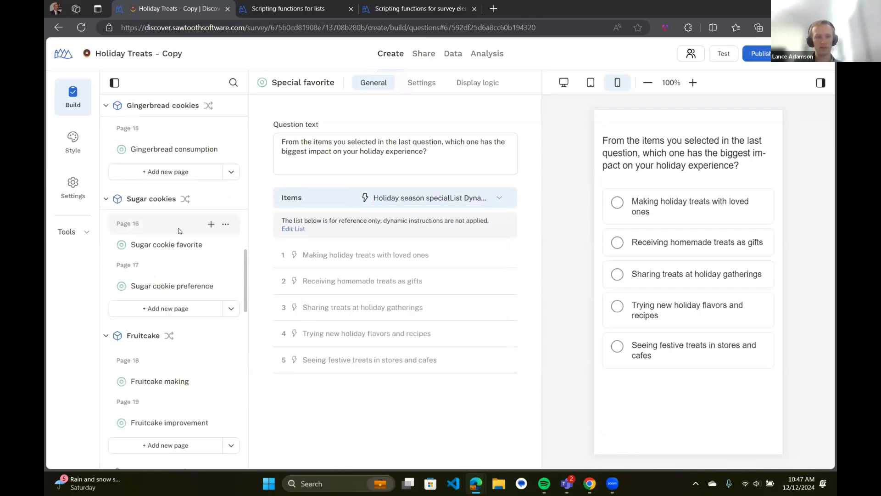
click(73, 232)
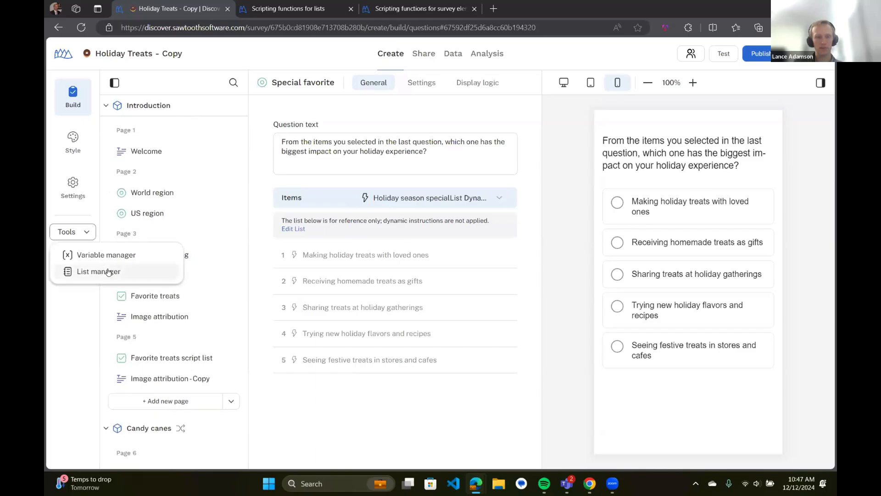
click(109, 271)
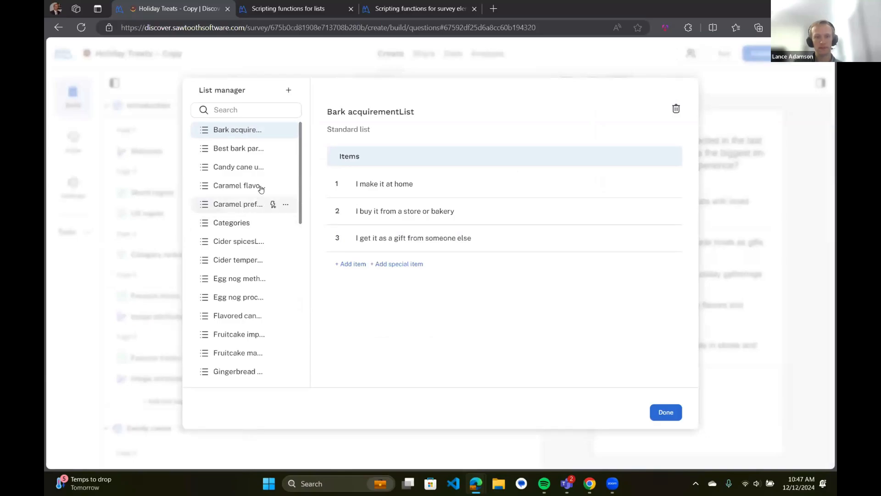
scroll(260, 190, down, 5)
scroll(260, 189, down, 3)
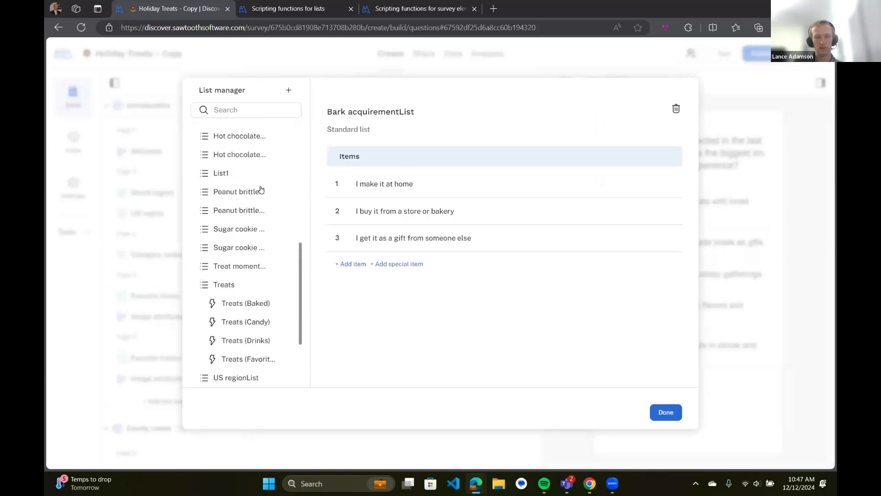
click(307, 241)
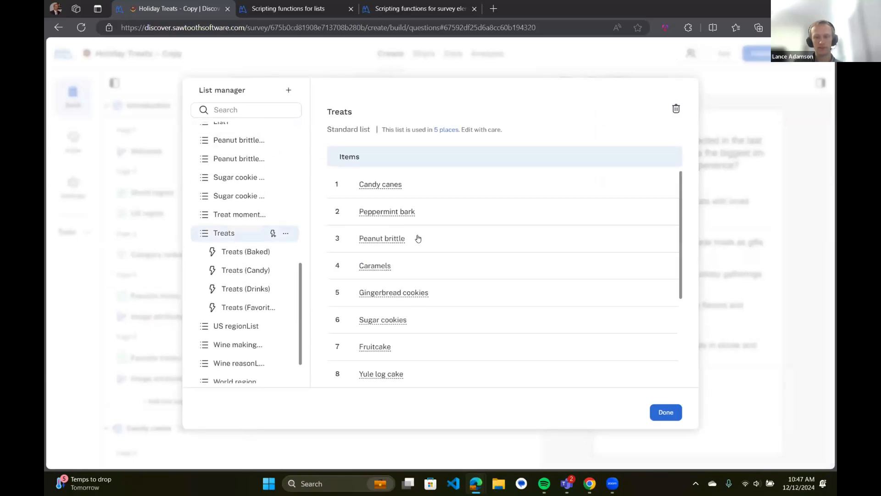
scroll(422, 193, down, 2)
scroll(422, 196, down, 4)
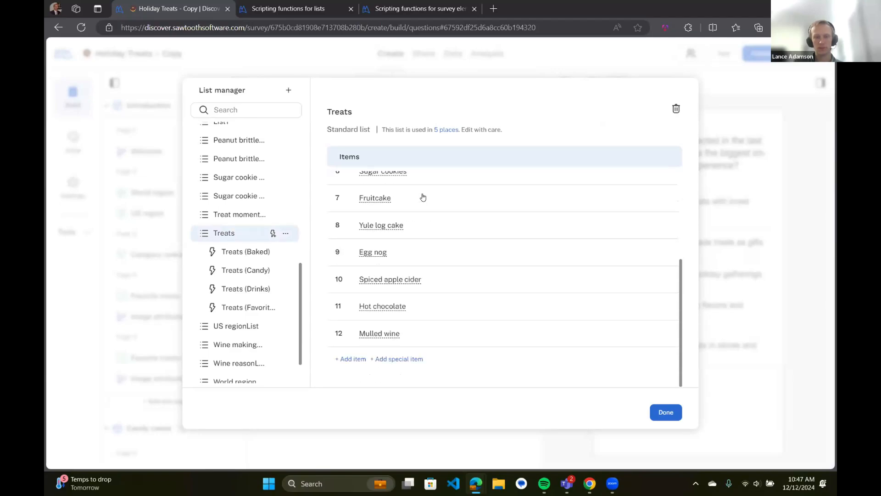
scroll(421, 197, up, 6)
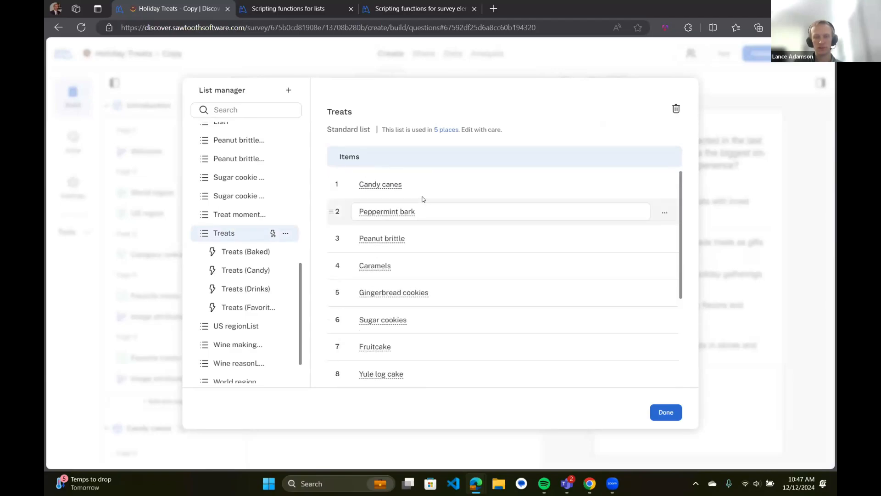
scroll(423, 201, down, 4)
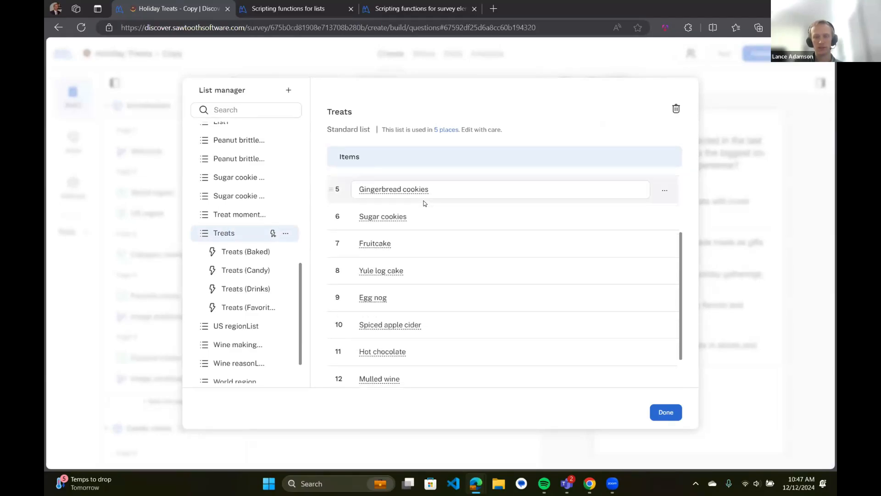
scroll(425, 204, down, 2)
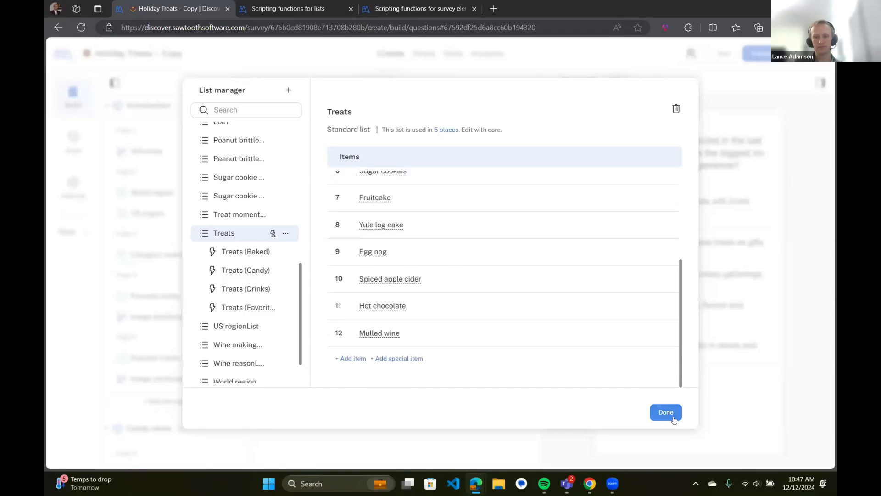
click(161, 255)
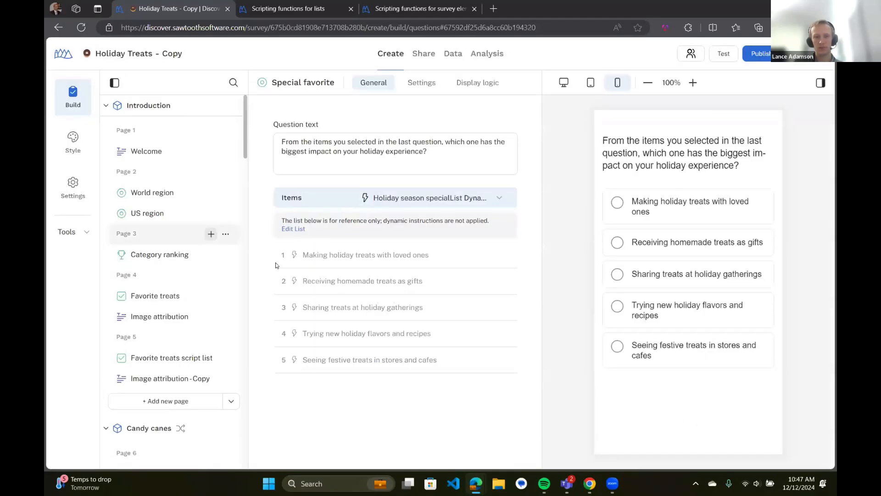
Review the Favorite treats question's twelve Treats items, then choose Tools > List manager
click(162, 256)
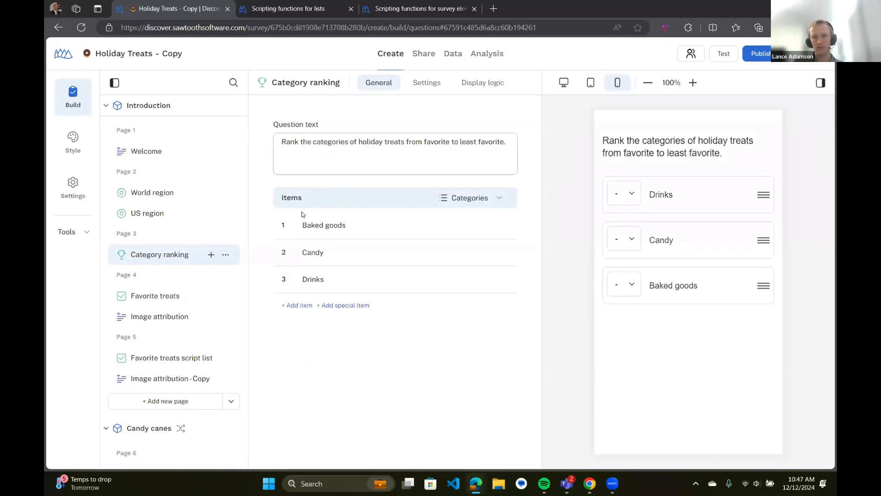
click(190, 298)
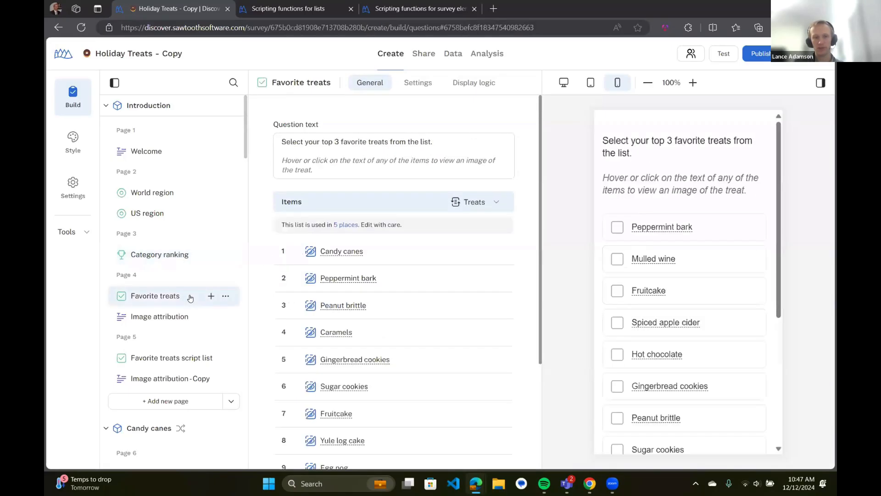
scroll(384, 249, down, 2)
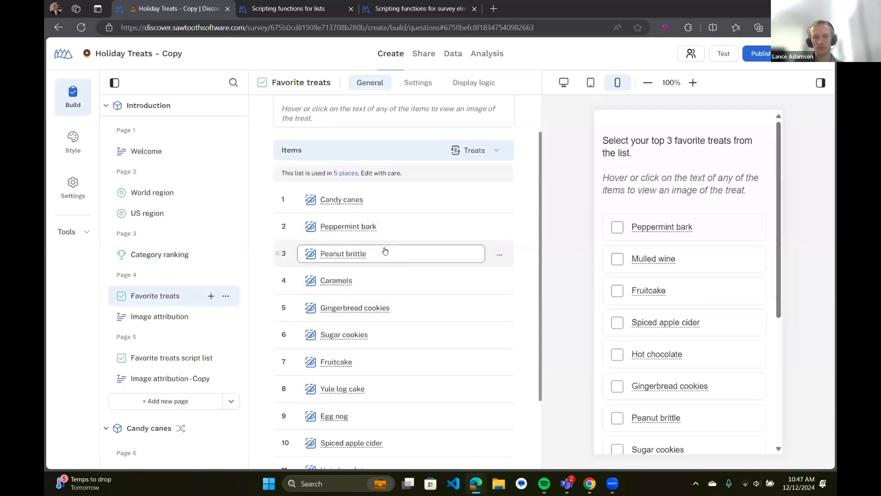
scroll(358, 364, down, 1)
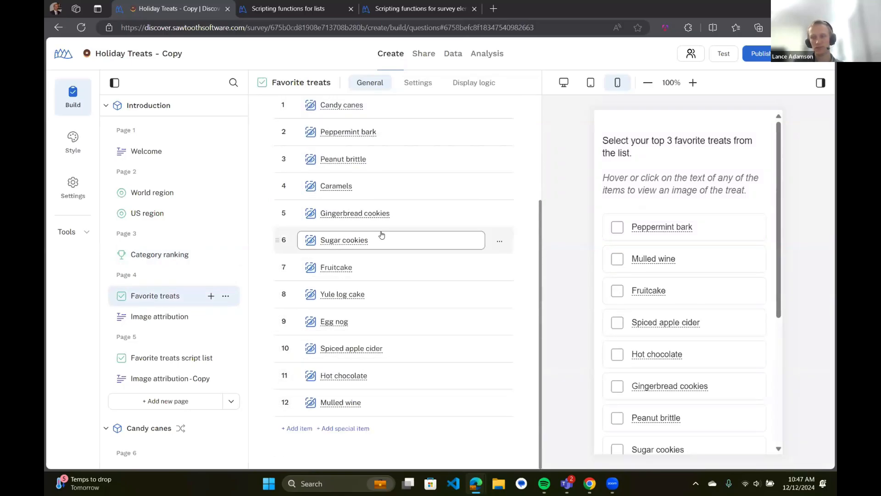
scroll(380, 233, up, 1)
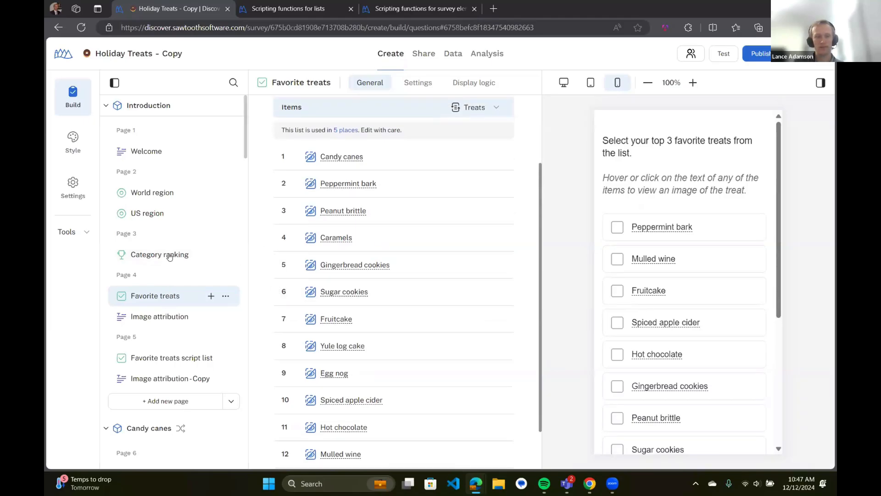
click(77, 233)
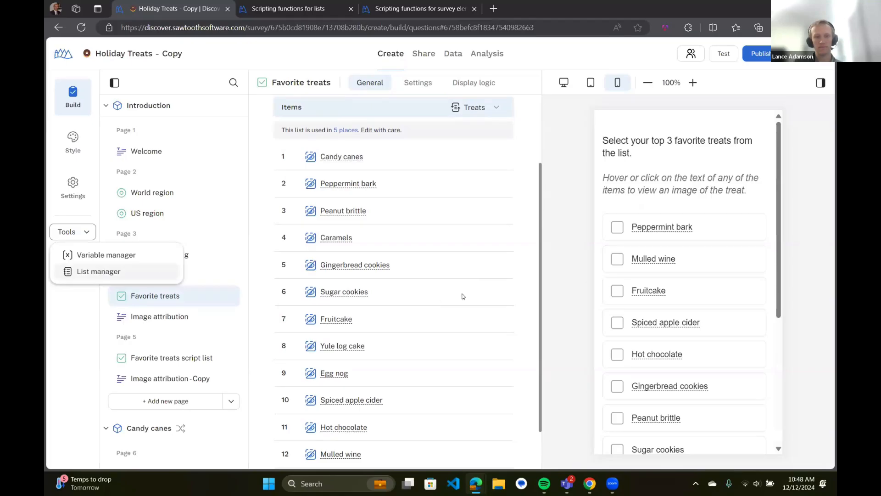
click(102, 271)
Step through Treats, Treats (Baked), Treats (Candy) and Treats (Drinks), ending on Treats (Favorites)
scroll(259, 192, down, 3)
scroll(260, 192, down, 3)
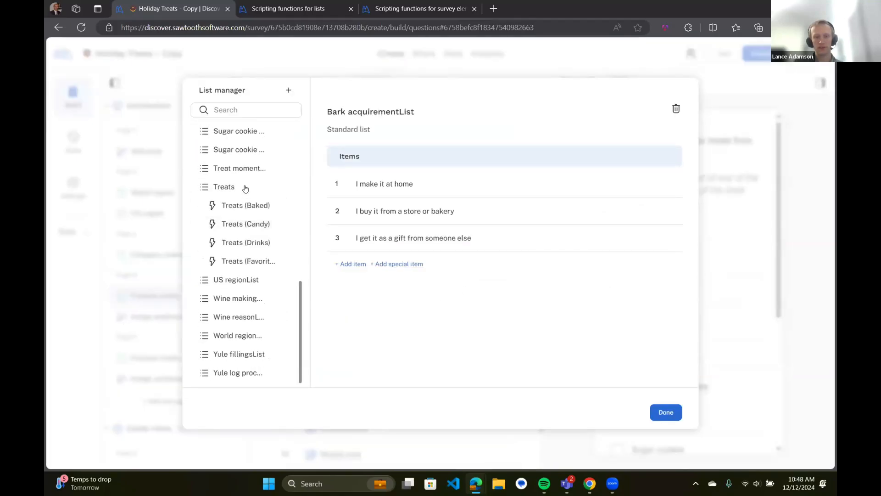
click(241, 189)
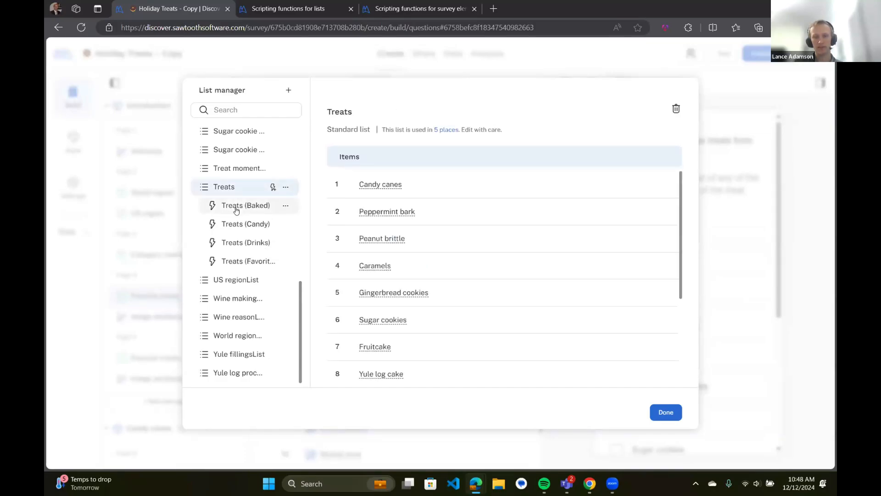
click(236, 208)
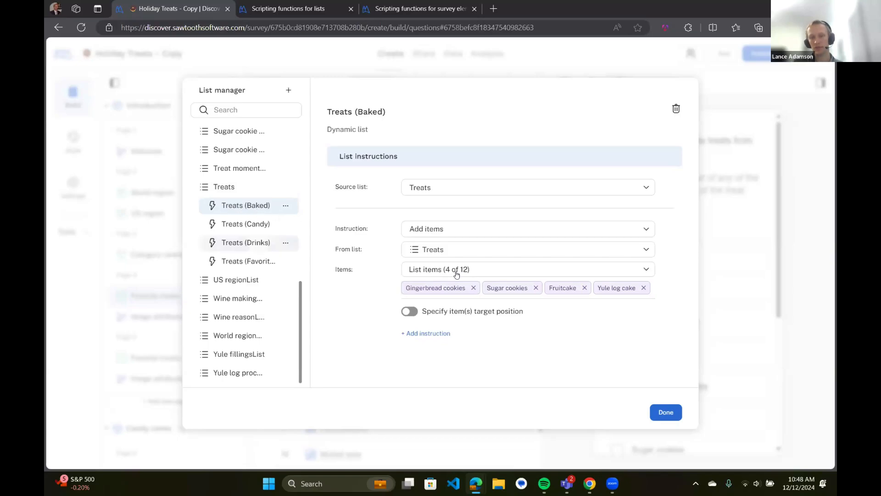
click(260, 228)
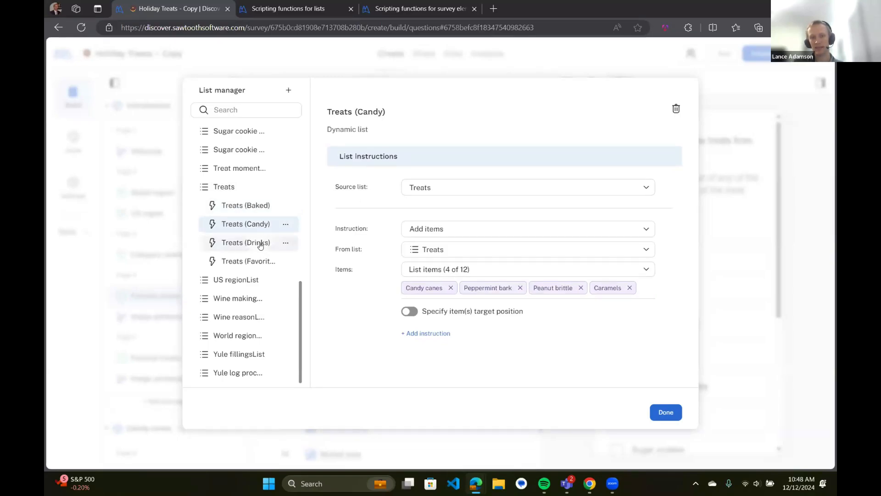
click(261, 246)
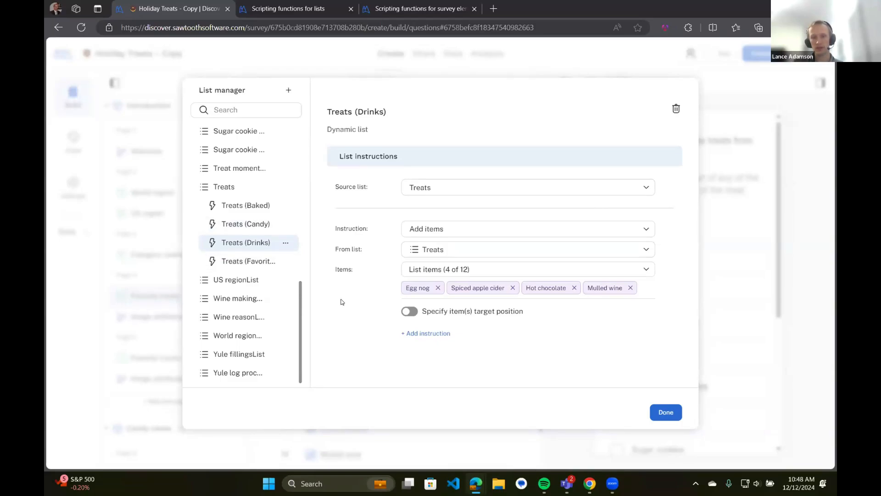
click(241, 266)
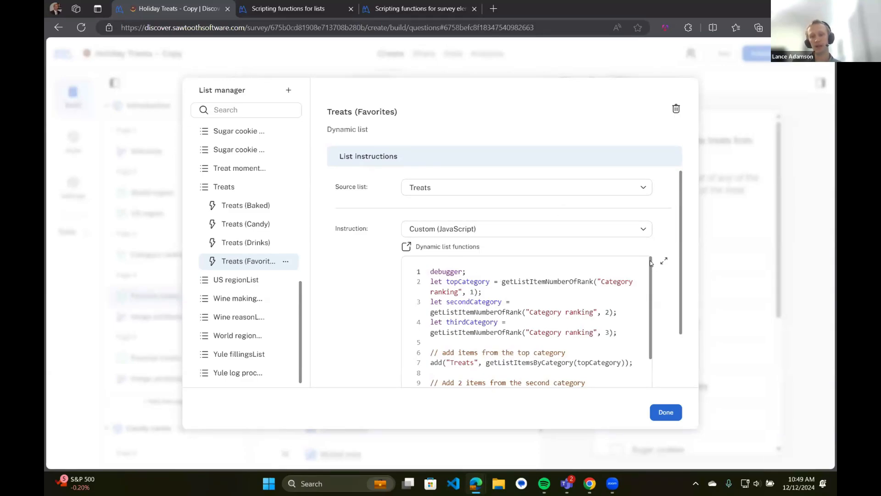
Walk through the Treats (Favorites) script: debugger line, category ranking variables and getListItemNumberOfRank
mouse_move(650, 260)
mouse_down()
mouse_move(650, 274)
mouse_move(650, 266)
mouse_up()
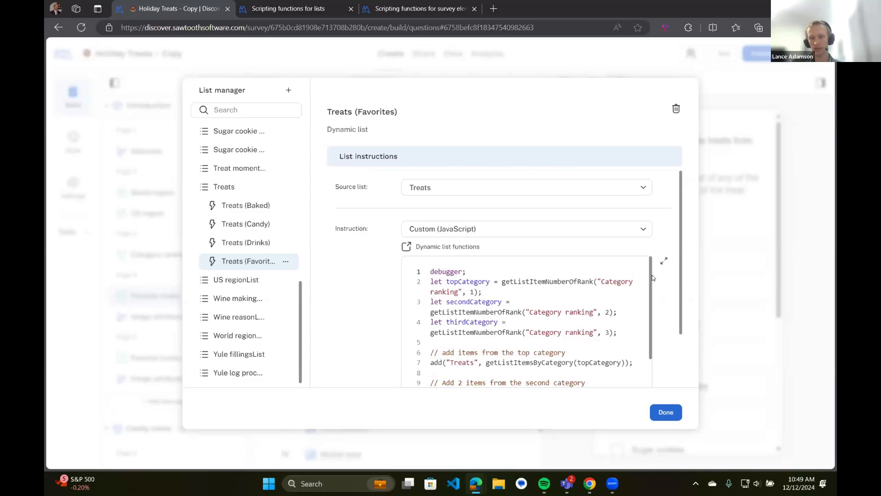
mouse_move(649, 272)
mouse_down()
mouse_move(641, 302)
mouse_move(650, 265)
mouse_up()
click(487, 271)
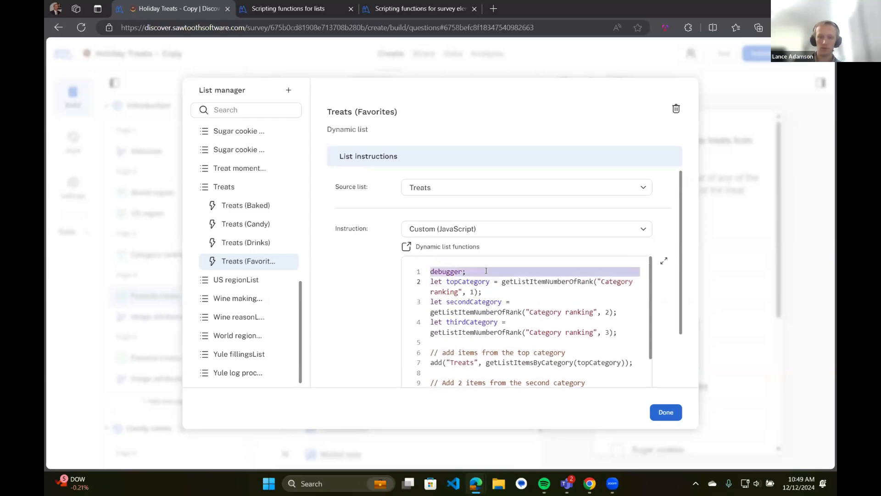
click(496, 292)
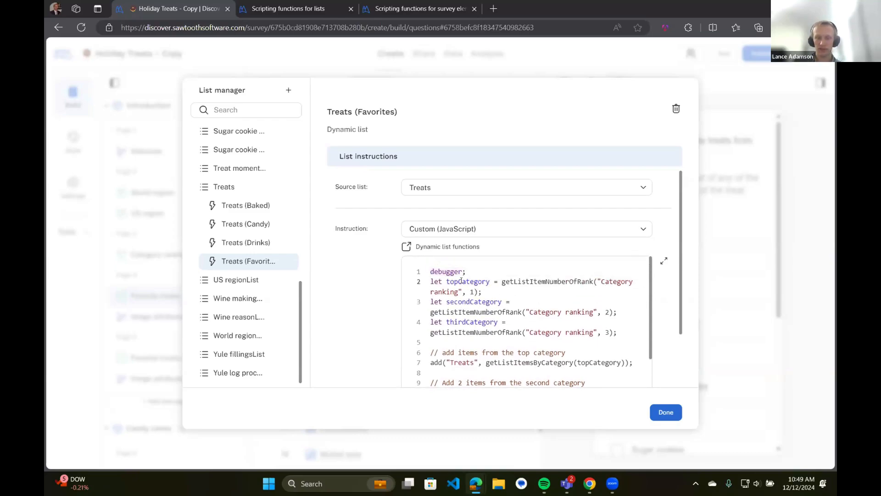
shift+click(459, 321)
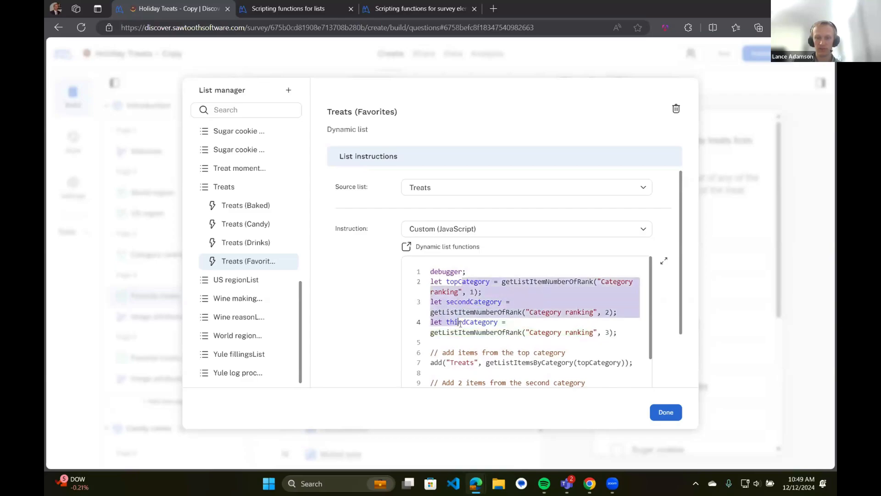
click(520, 292)
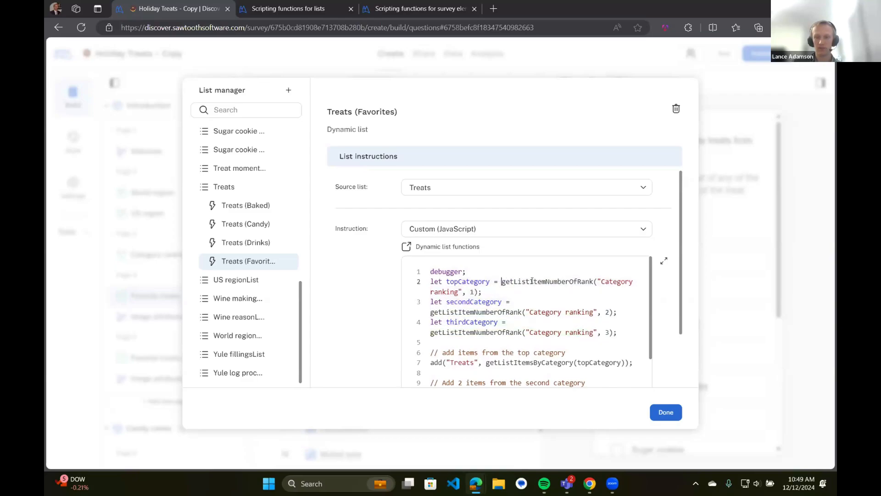
drag(531, 282, 594, 282)
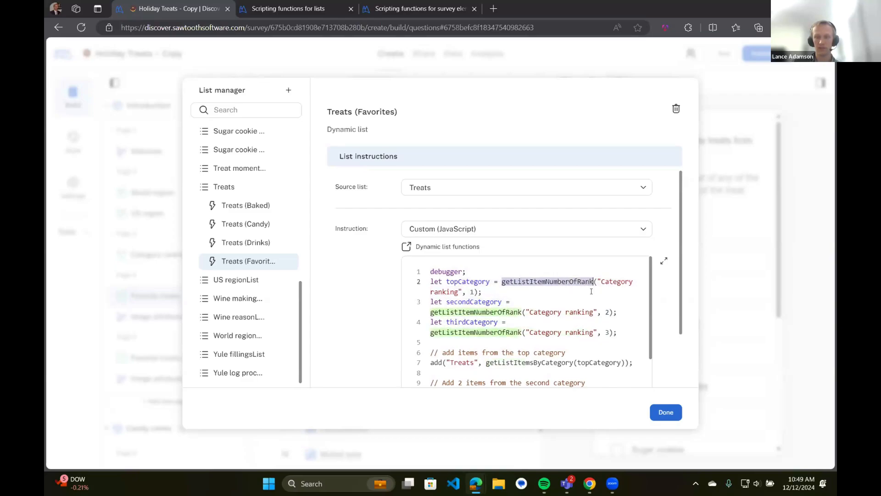
click(574, 282)
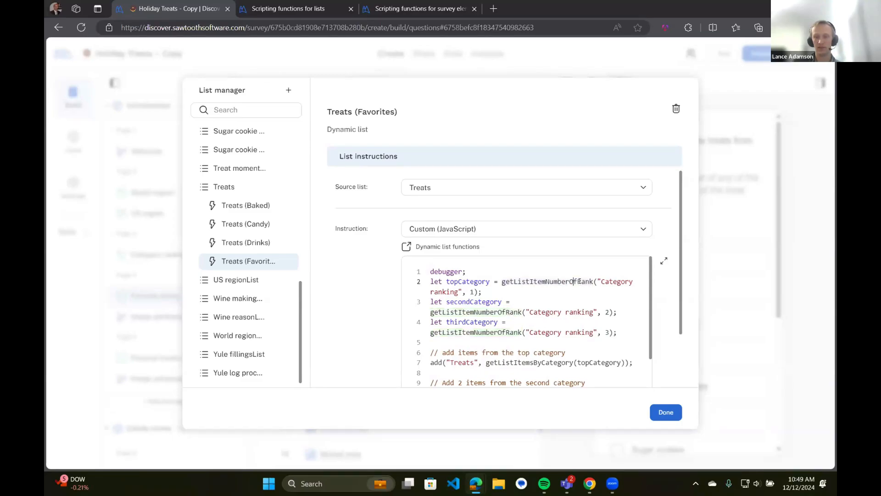
double_click(580, 281)
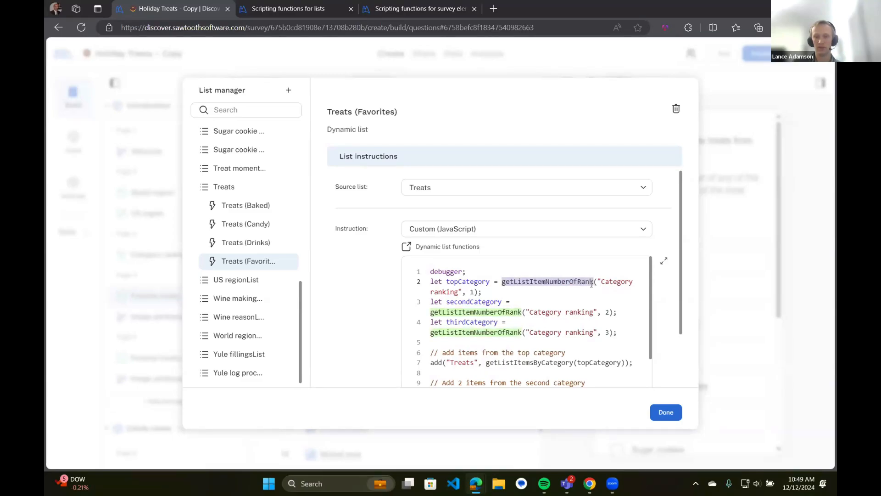
click(474, 291)
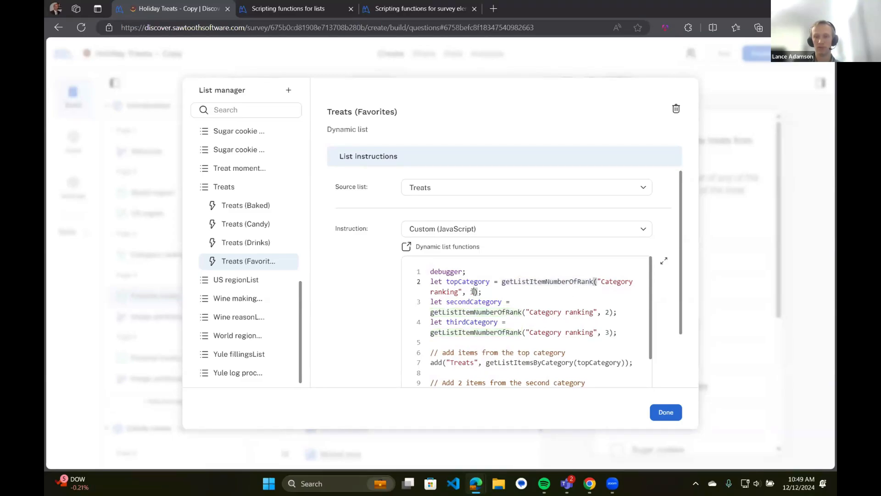
drag(472, 292, 470, 291)
click(603, 280)
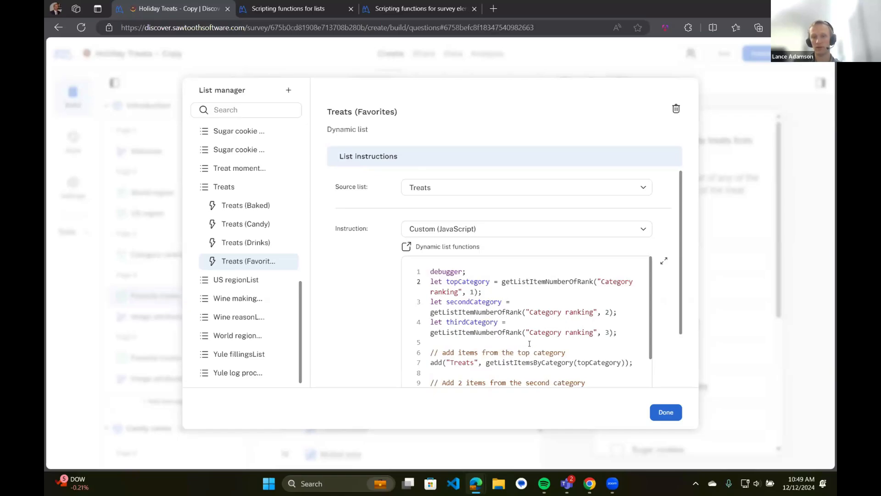
Consult the 'Scripting functions for lists' help page, then return to the Holiday Treats survey
scroll(521, 317, down, 1)
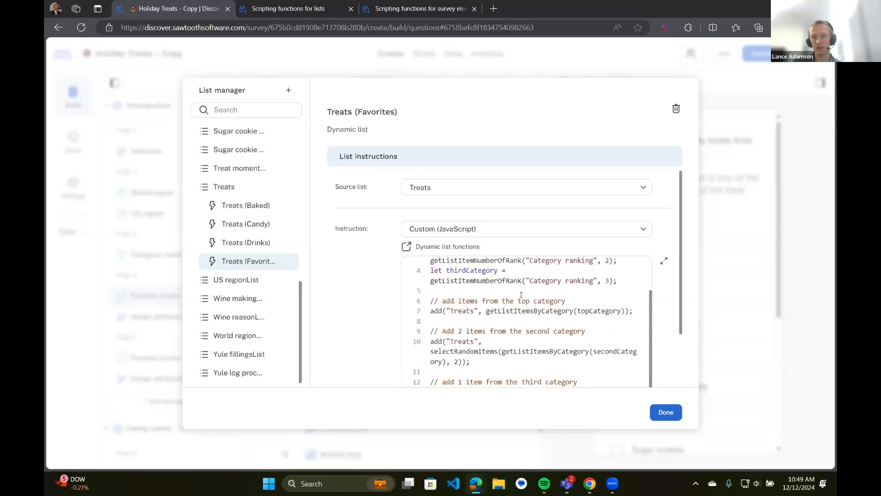
click(430, 310)
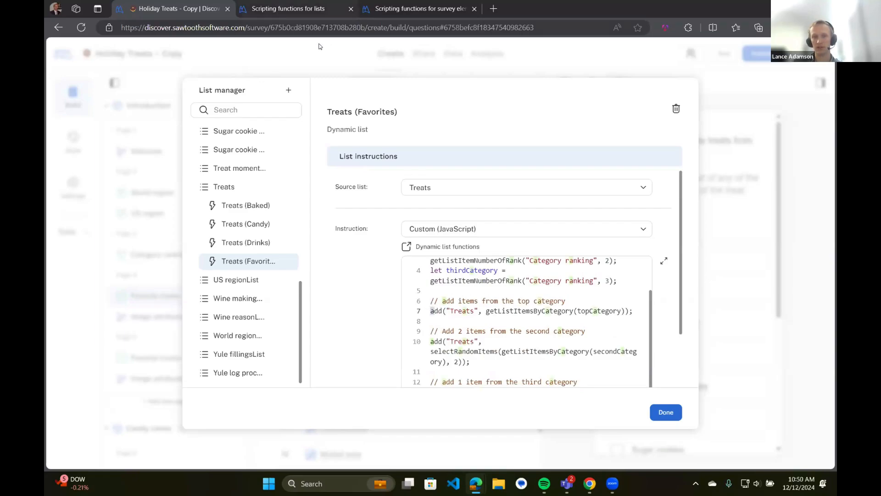
click(321, 8)
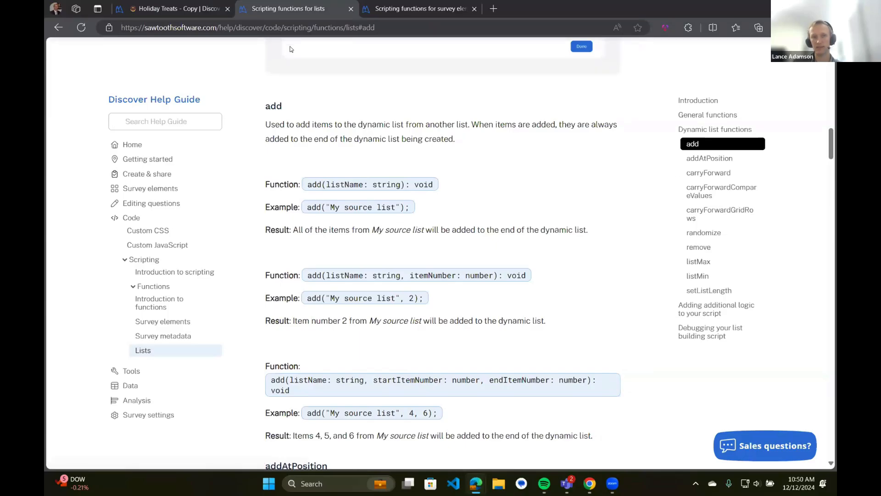
click(196, 9)
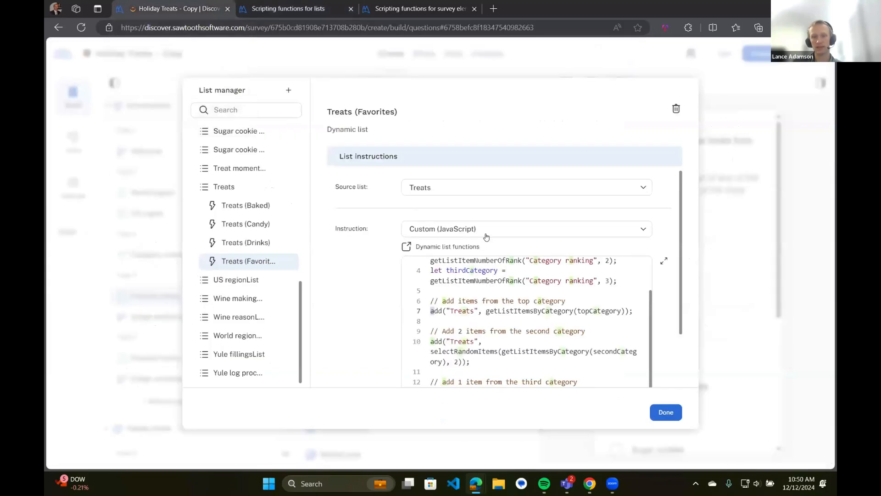
Highlight the Treats list name and getListItemsByCategory on line 7, then close the List manager
click(579, 301)
drag(449, 311, 475, 311)
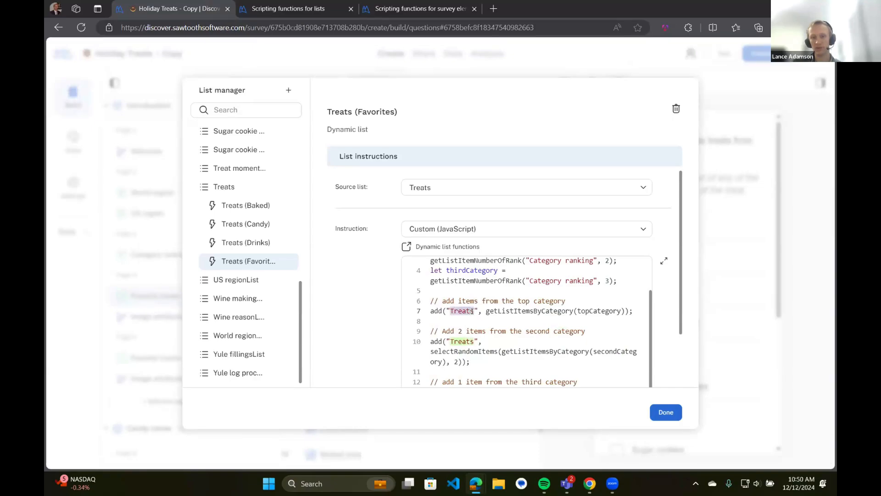
click(514, 317)
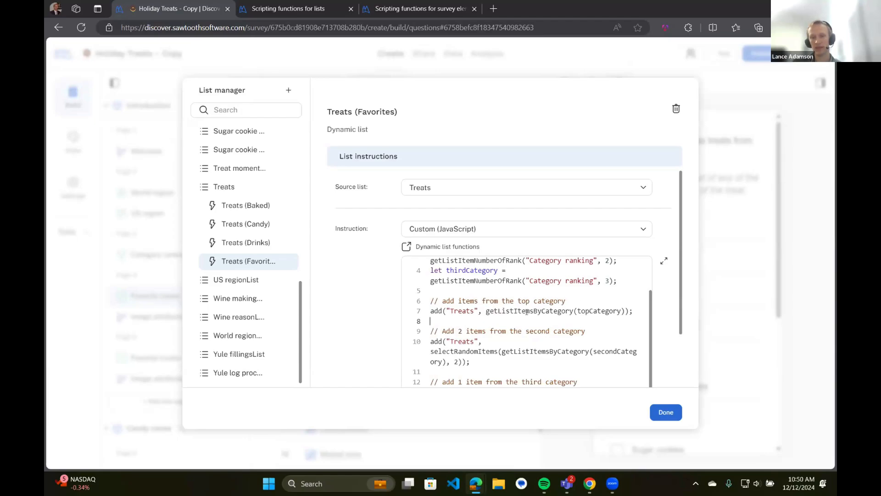
drag(492, 311, 570, 320)
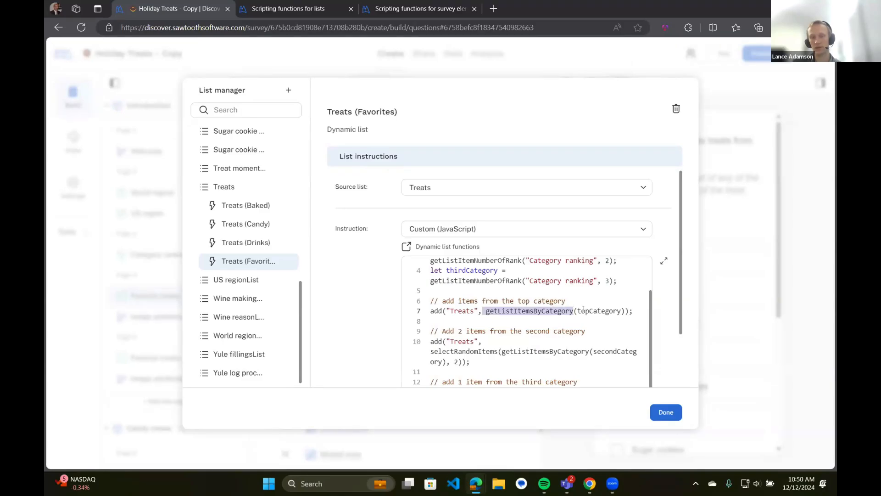
click(662, 412)
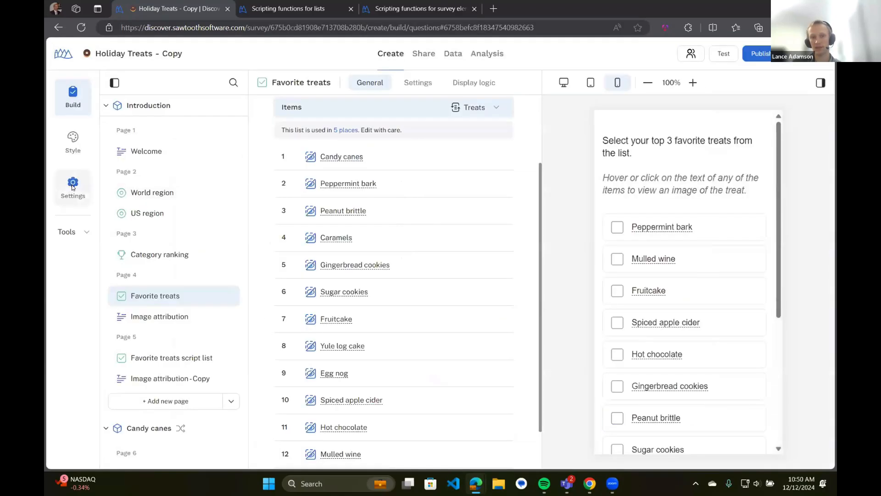
click(72, 185)
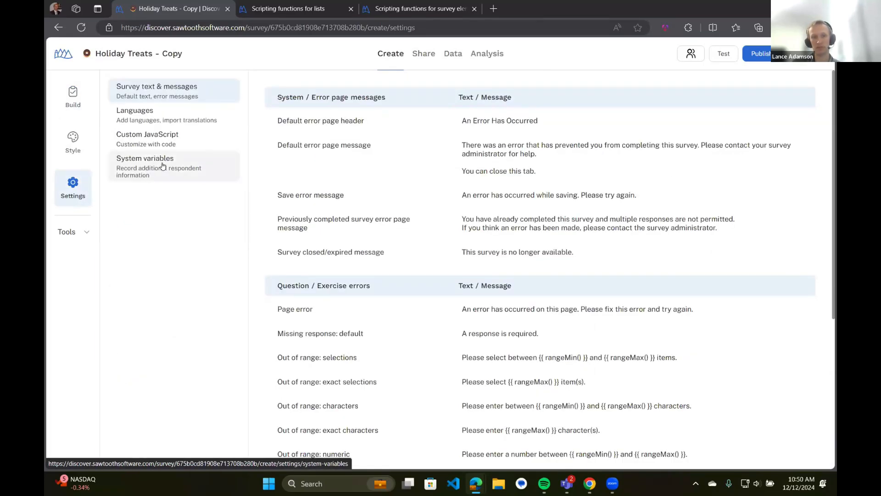
click(179, 139)
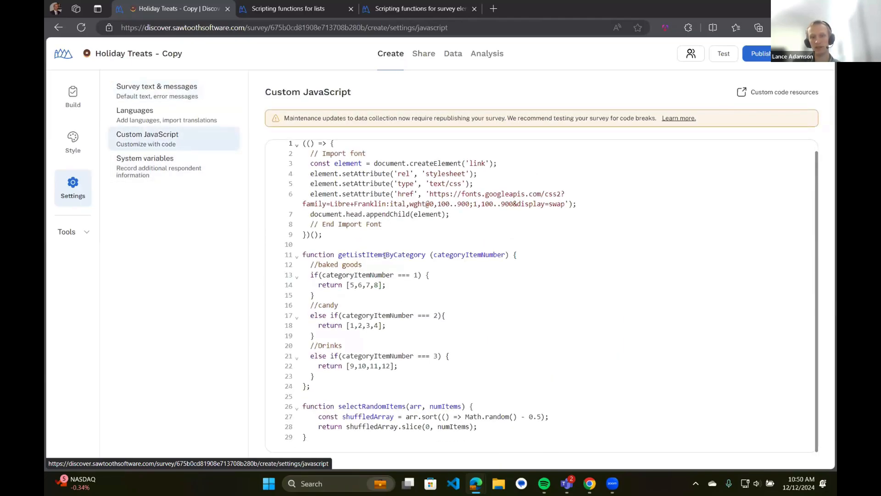
double_click(386, 255)
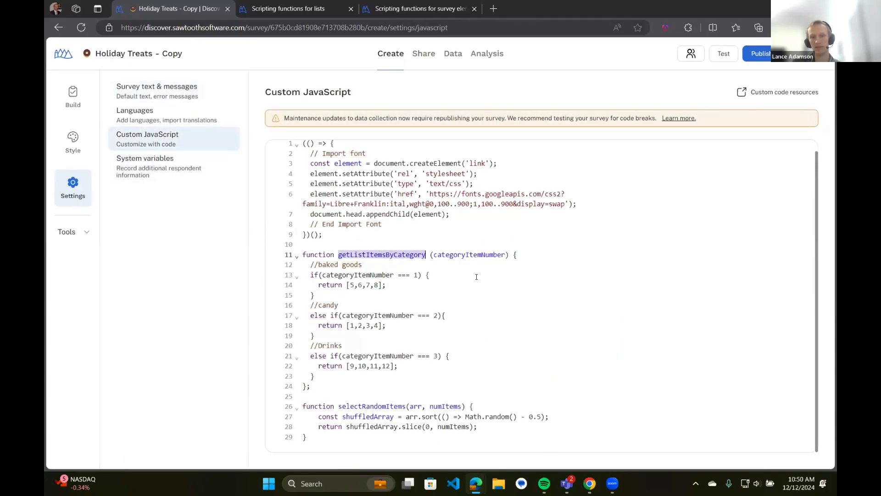
click(342, 265)
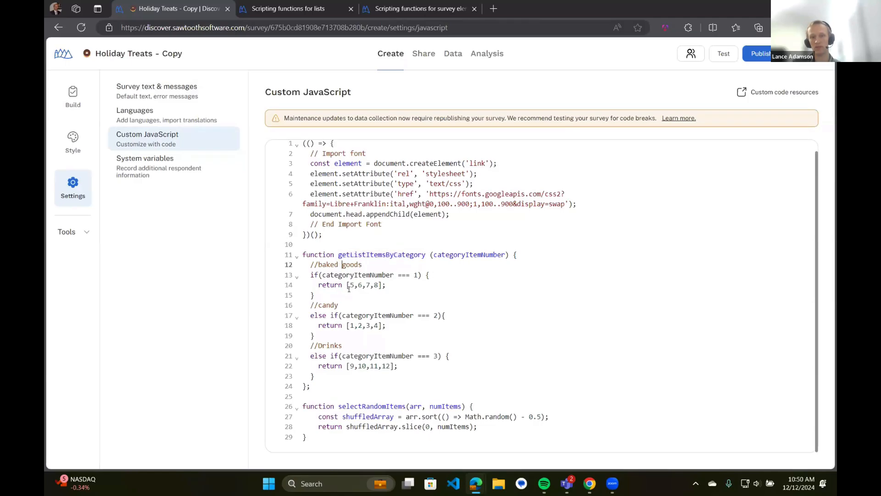
drag(347, 285, 383, 285)
click(391, 285)
drag(339, 406, 406, 406)
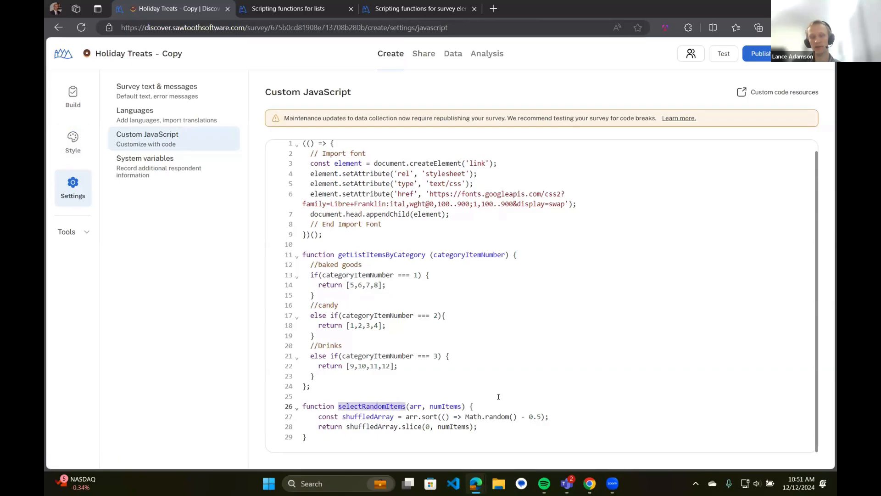
click(498, 397)
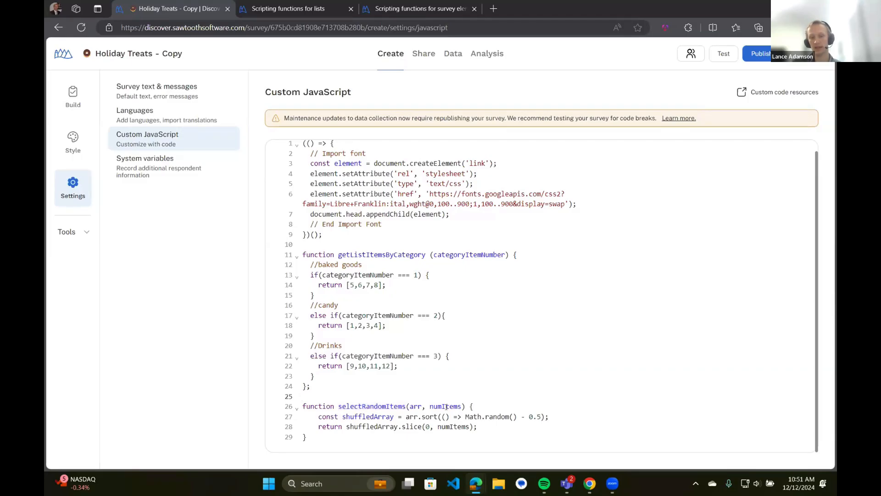
double_click(447, 407)
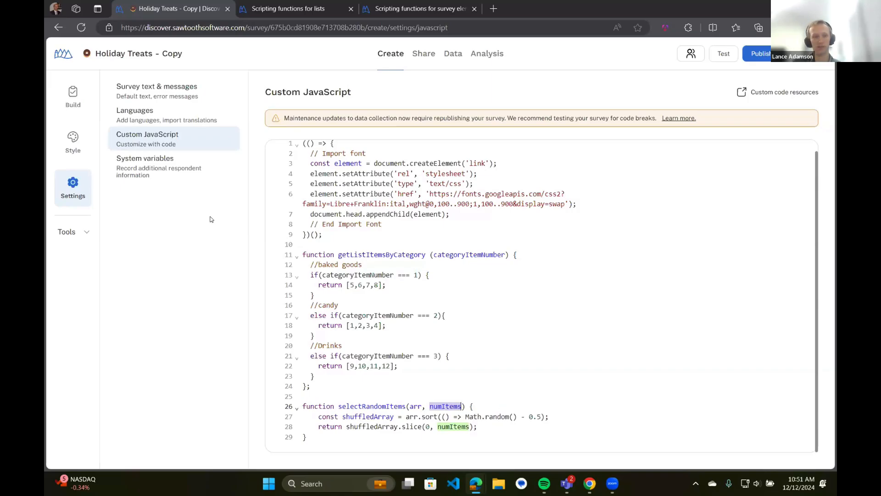
Review Treats (Favorites) script: 2 items from the second category, 1 from the third
click(76, 232)
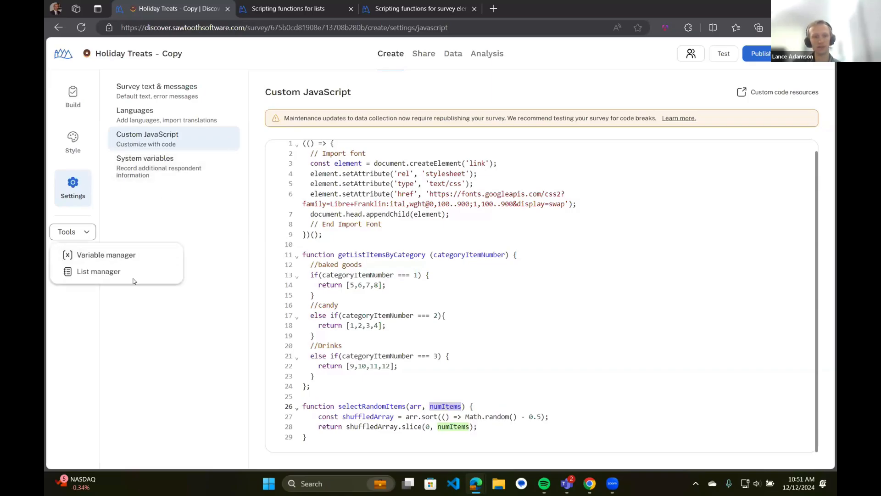
click(132, 277)
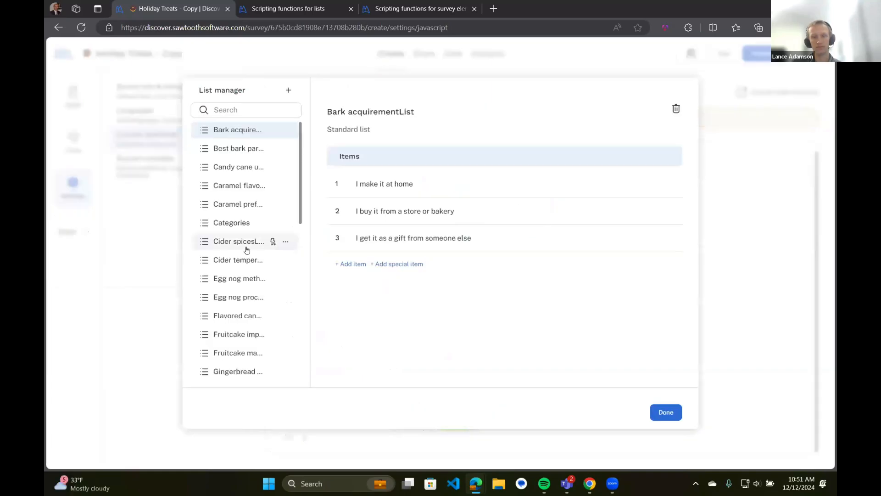
scroll(273, 240, down, 10)
click(244, 307)
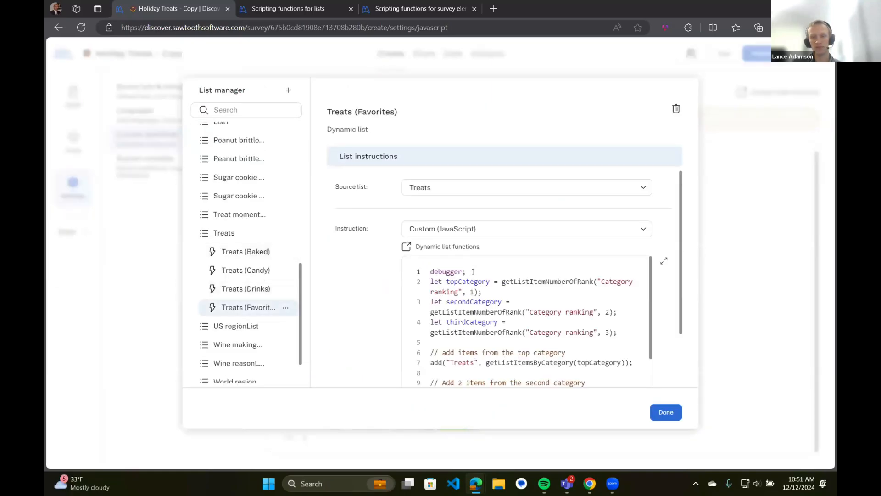
scroll(475, 280, down, 2)
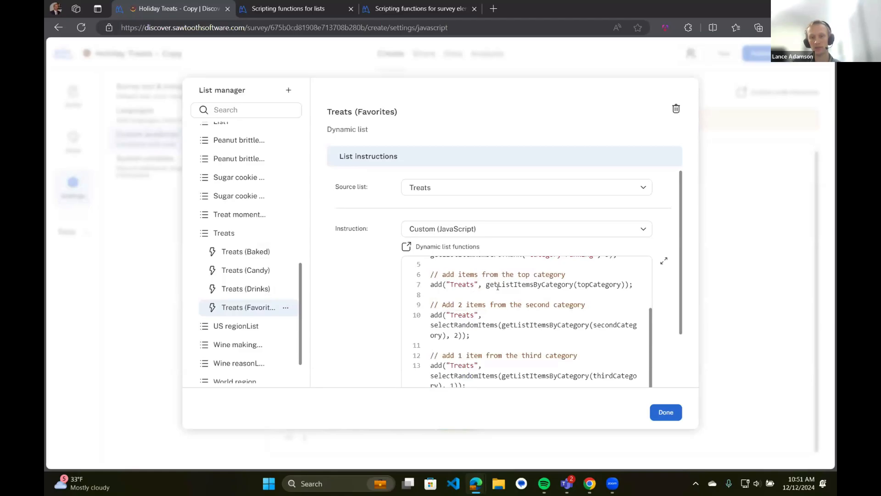
scroll(489, 282, down, 1)
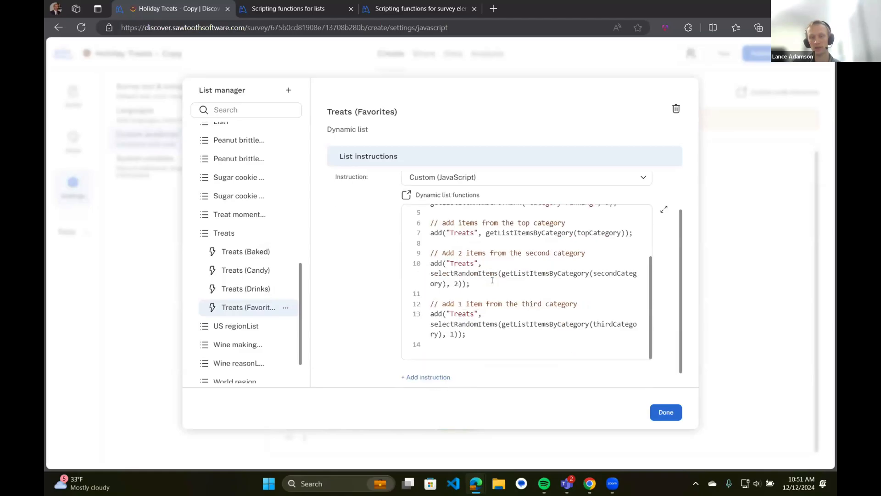
double_click(457, 282)
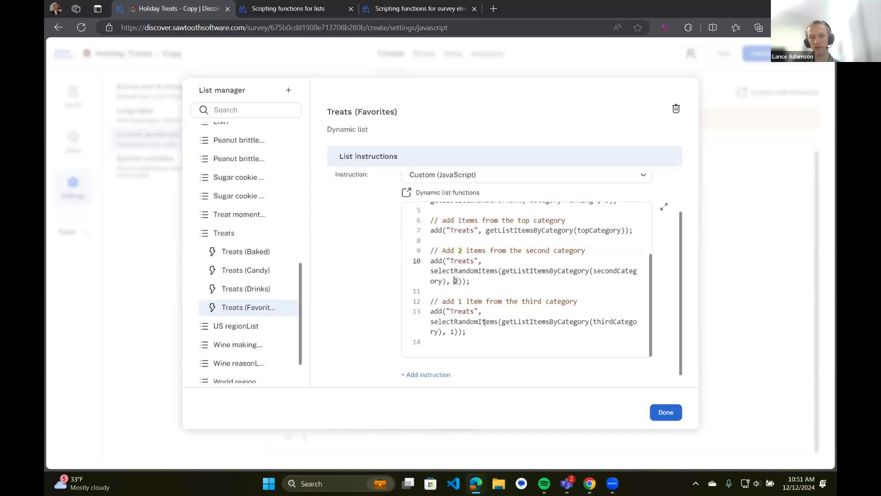
scroll(458, 314, down, 1)
double_click(451, 316)
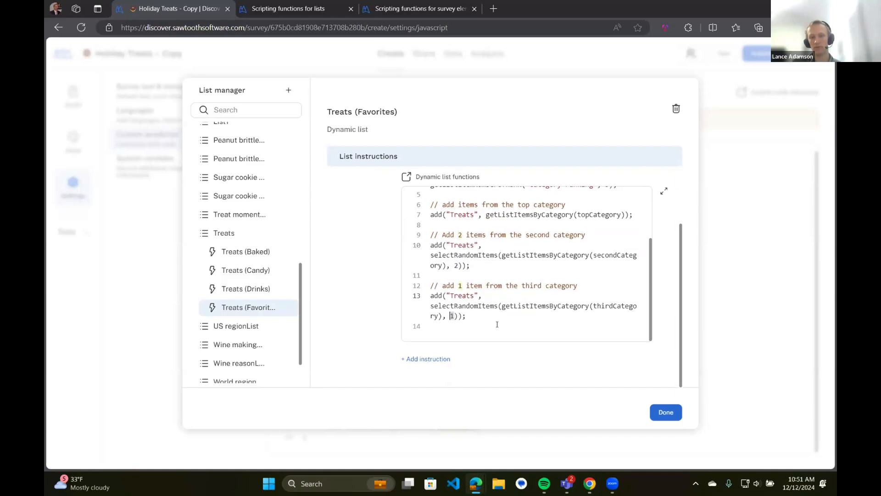
click(664, 413)
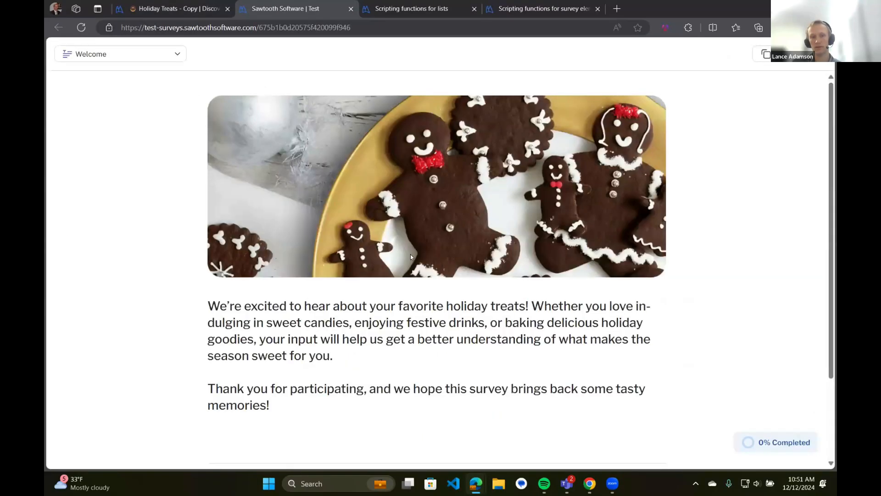
In the test run, rank Drinks first and Baked goods last on Category ranking
scroll(410, 281, down, 3)
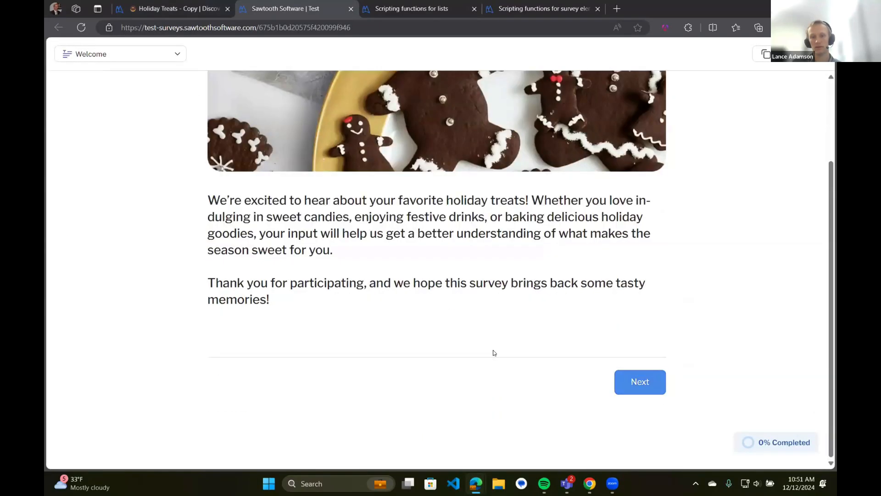
click(152, 59)
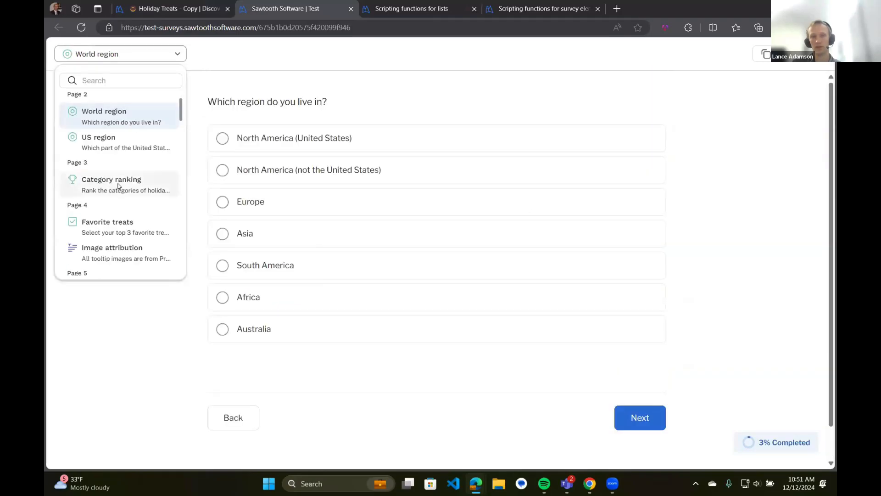
click(118, 186)
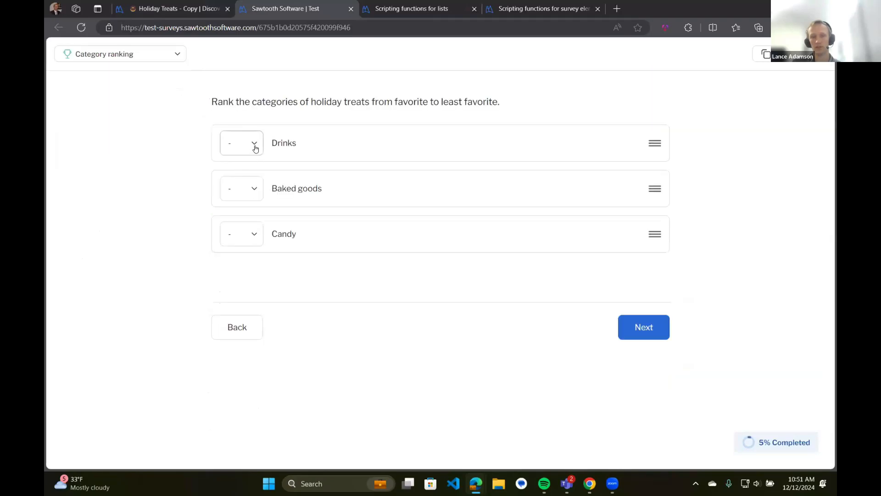
click(255, 147)
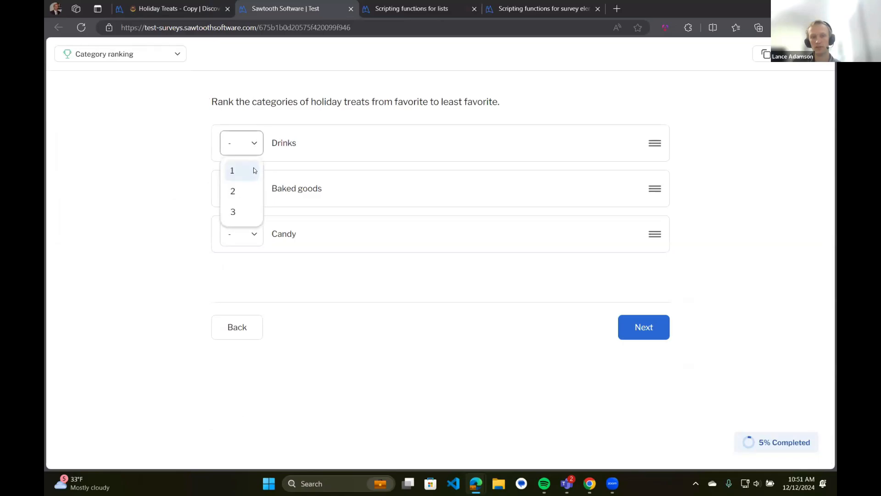
click(255, 171)
drag(656, 187, 656, 236)
click(644, 325)
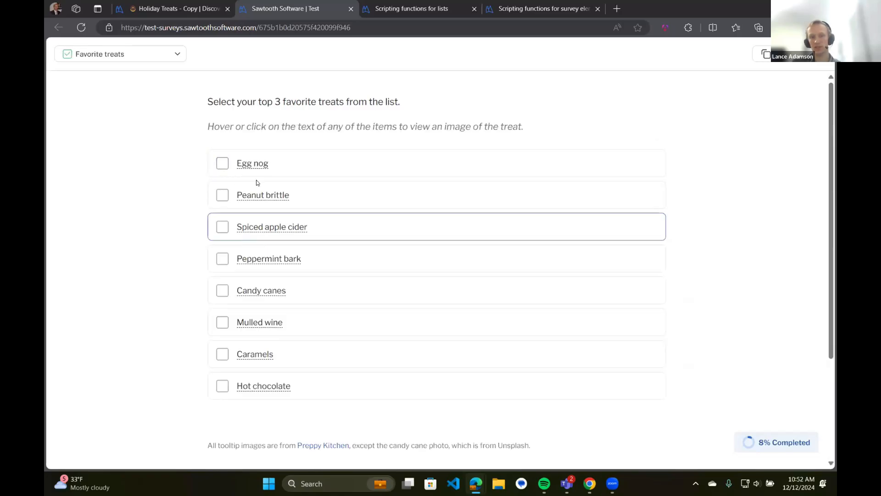
Choose Egg nog, Peanut brittle and Spiced apple cider as favorites, view the script-built list, return to the editor
click(222, 163)
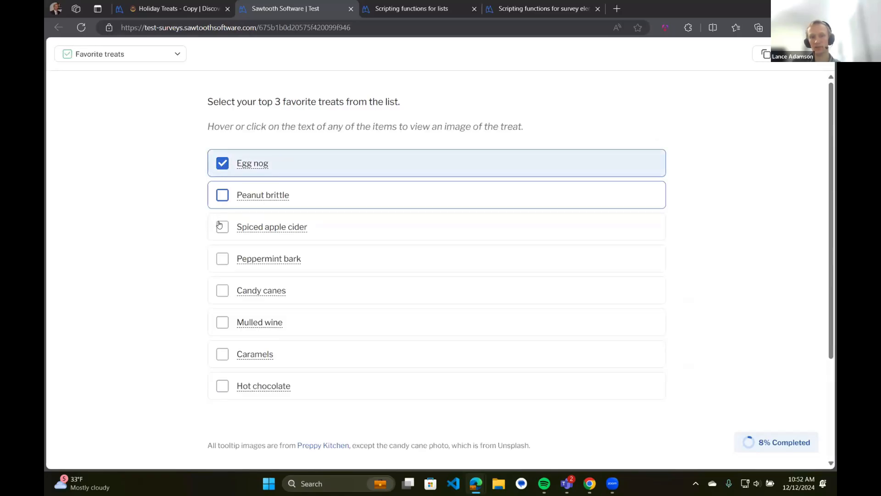
click(222, 194)
click(222, 252)
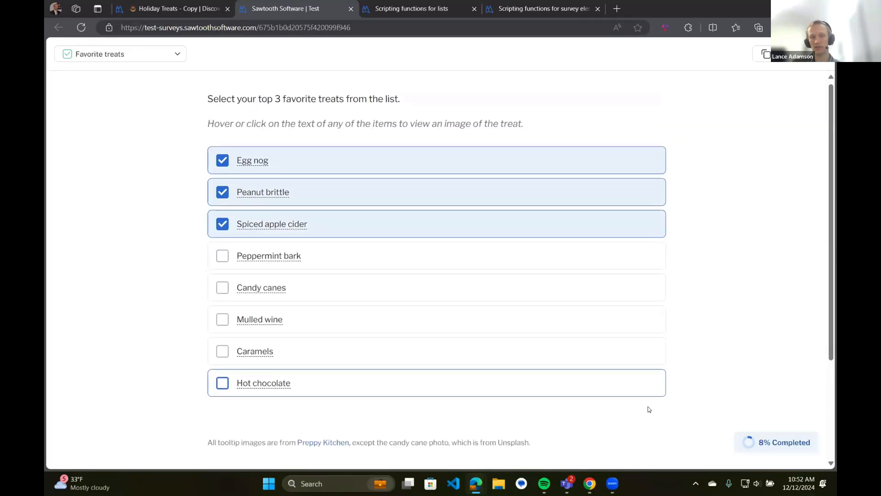
scroll(649, 409, down, 2)
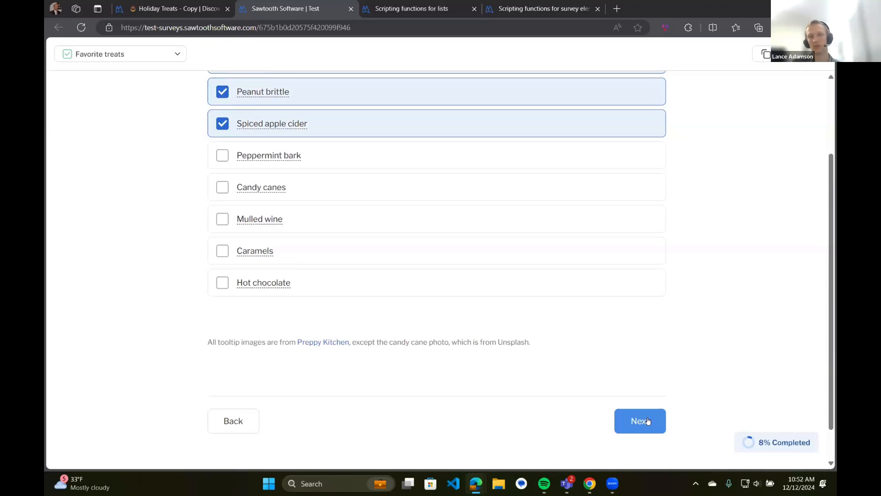
click(648, 421)
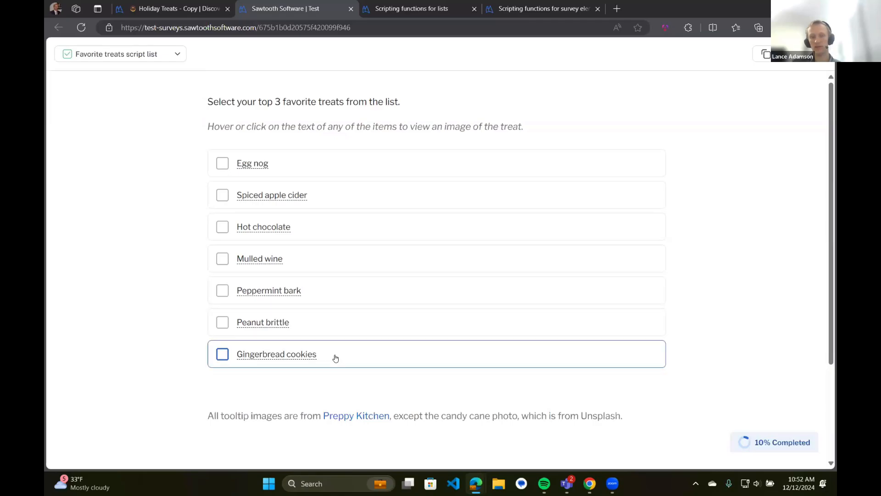
click(175, 8)
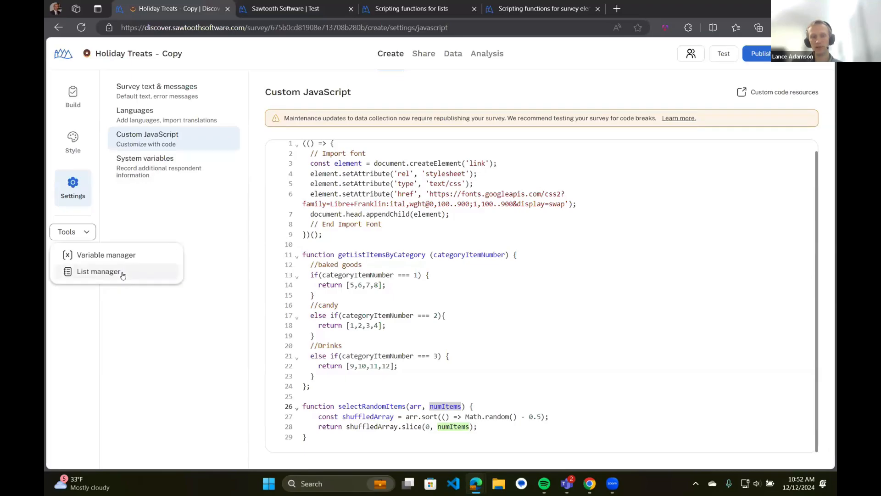
In the List manager, append a Randomize items instruction to the Treats (Favorites) list after its custom JavaScript
click(121, 274)
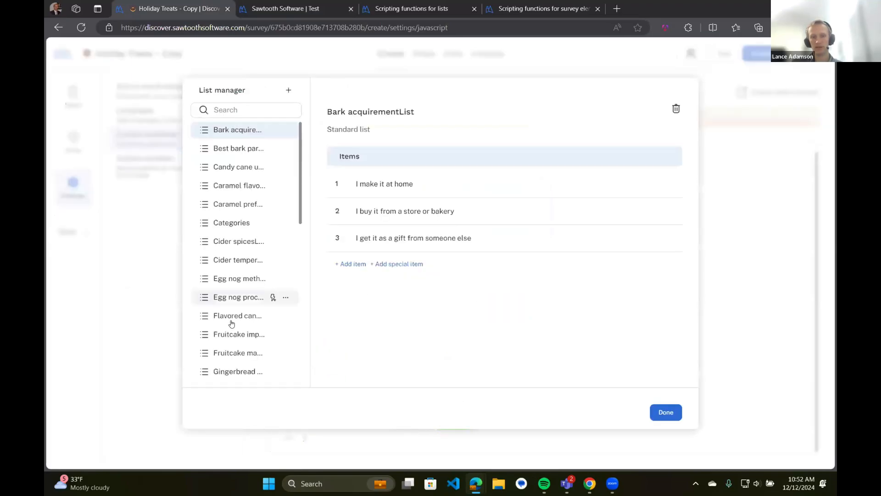
scroll(232, 321, down, 10)
scroll(242, 299, up, 3)
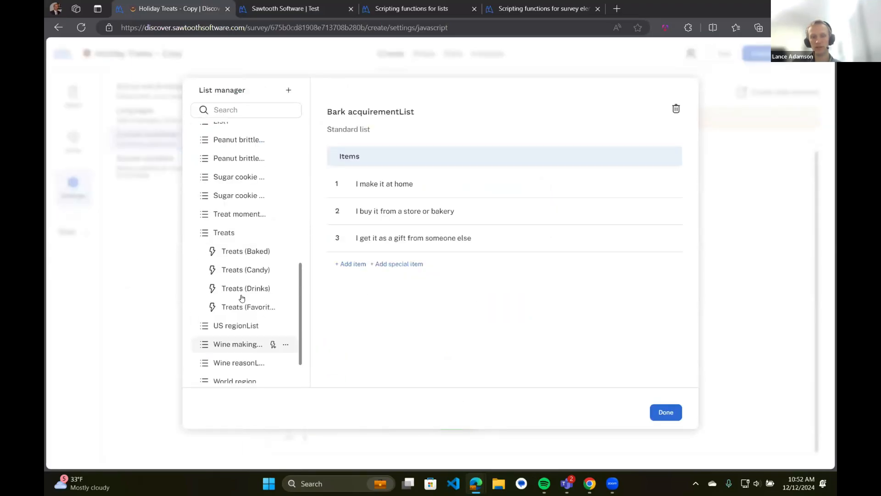
click(243, 312)
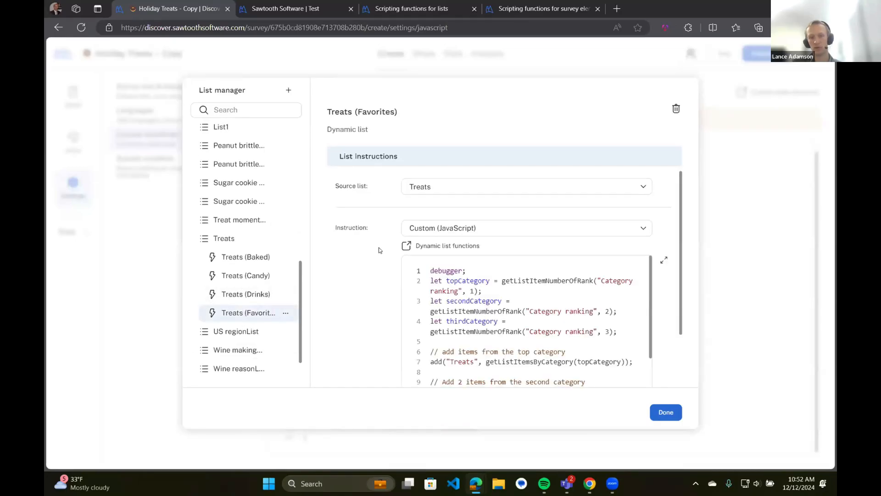
scroll(480, 326, down, 5)
scroll(485, 334, down, 1)
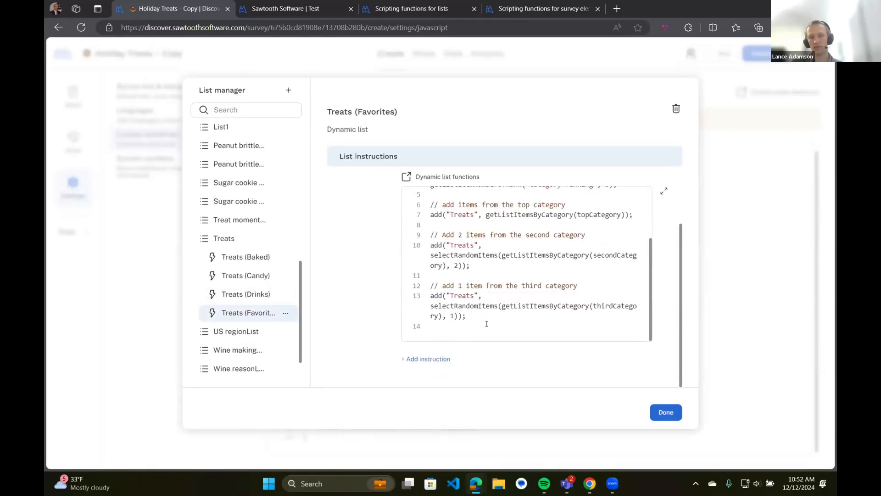
click(426, 359)
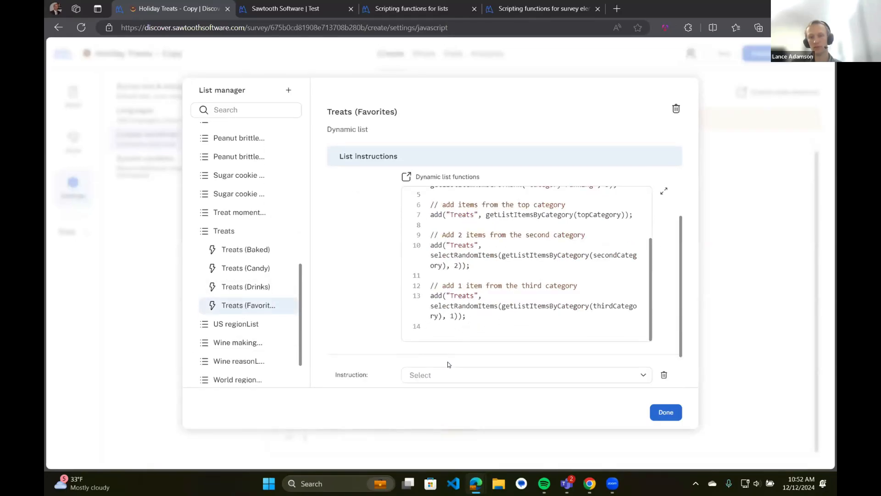
click(449, 331)
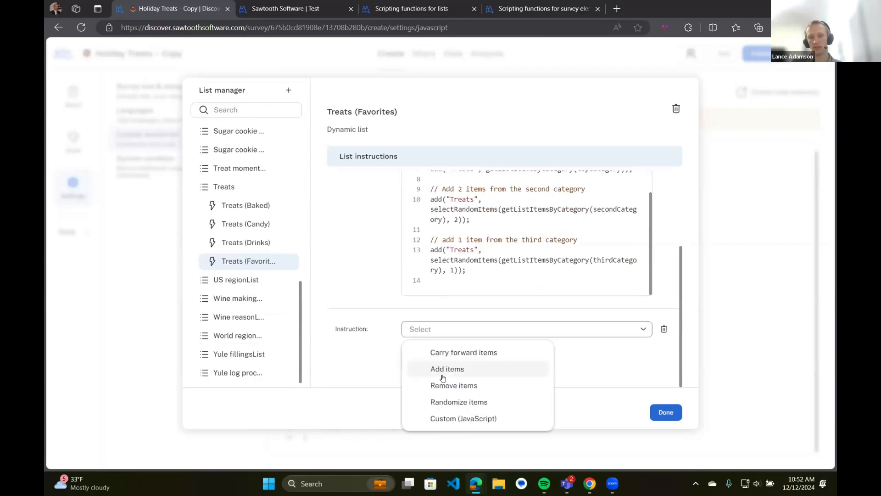
click(456, 402)
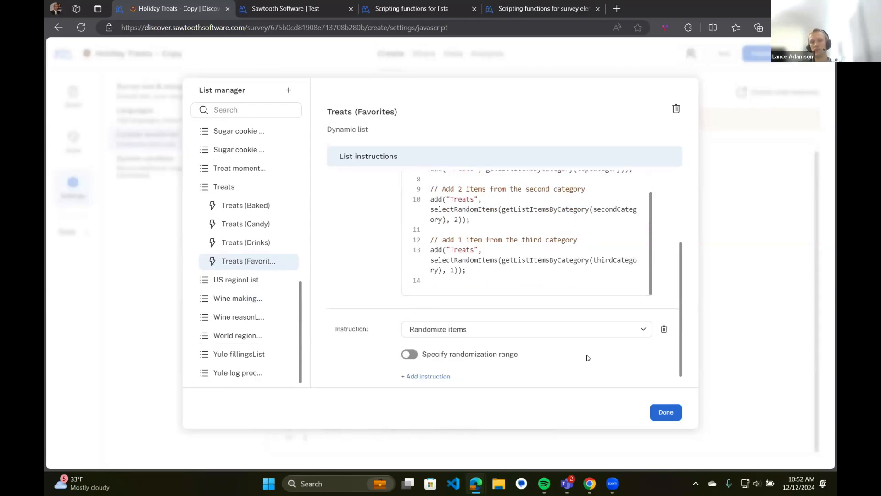
scroll(557, 310, up, 3)
scroll(542, 198, down, 4)
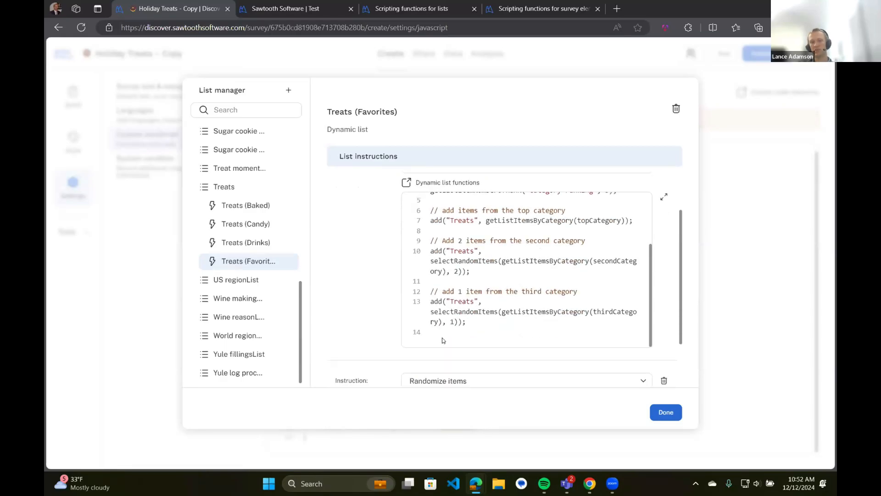